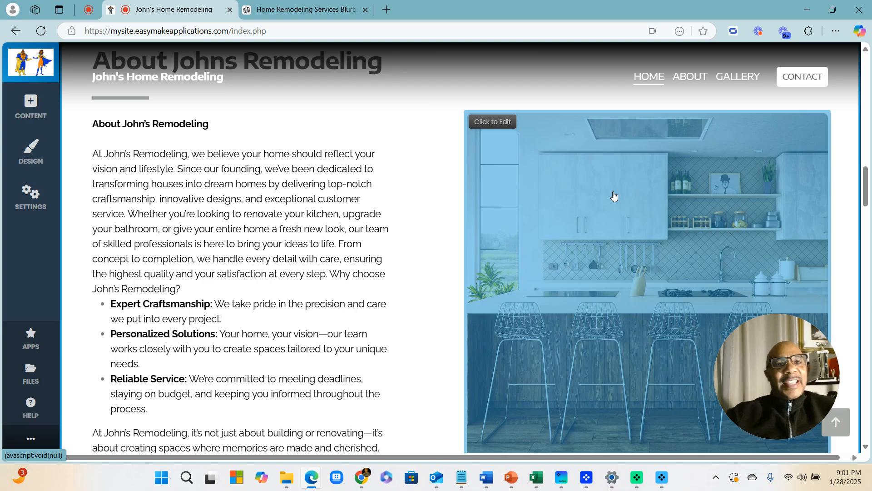
Scroll up from the About section to the John's Home Remodeling hero banner
scroll(304, 355, "up", 6)
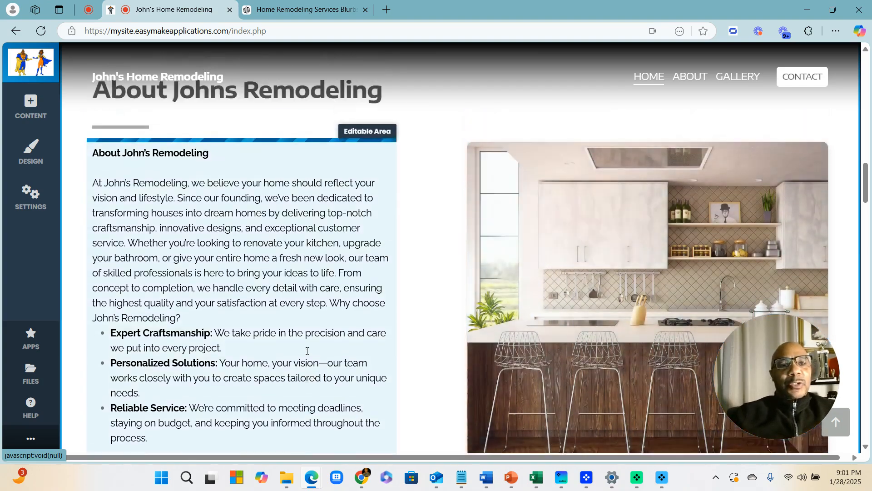
scroll(304, 355, "up", 8)
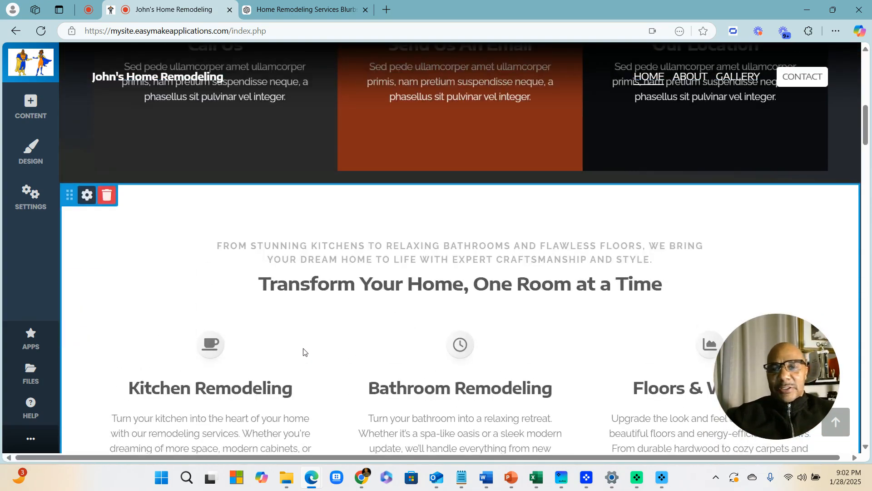
scroll(302, 353, "up", 5)
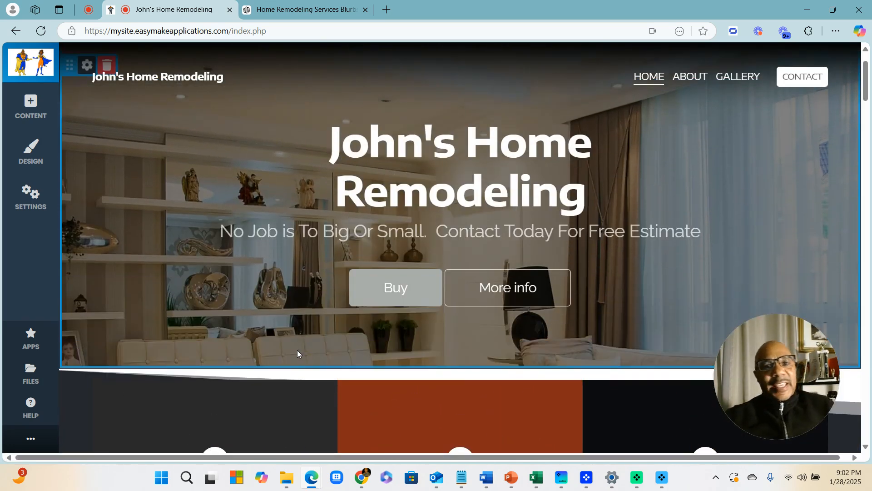
scroll(239, 340, "up", 1)
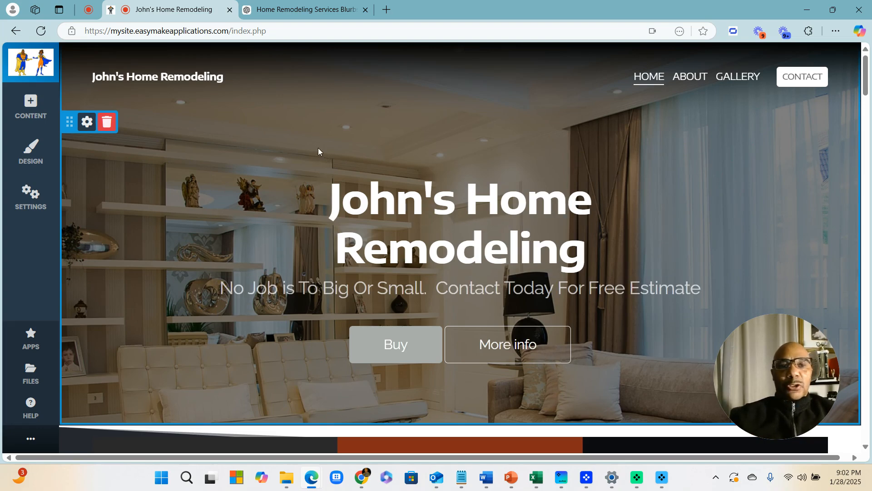
scroll(318, 148, "down", 10)
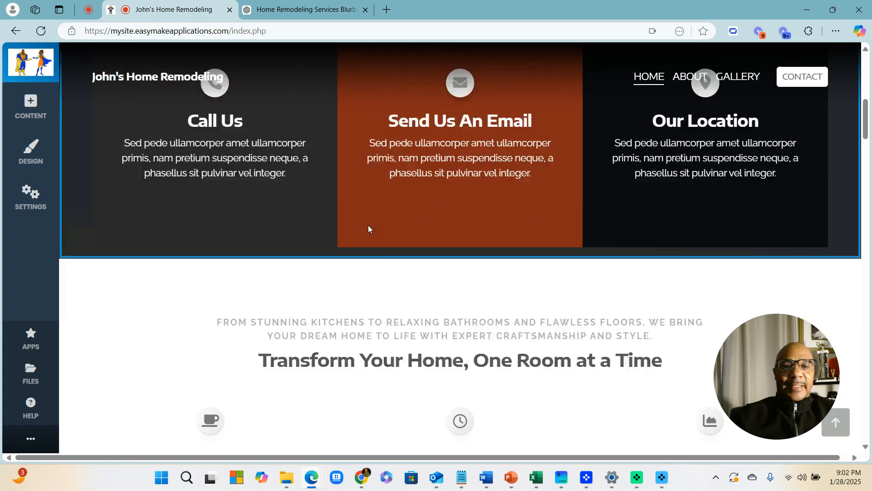
scroll(388, 233, "down", 10)
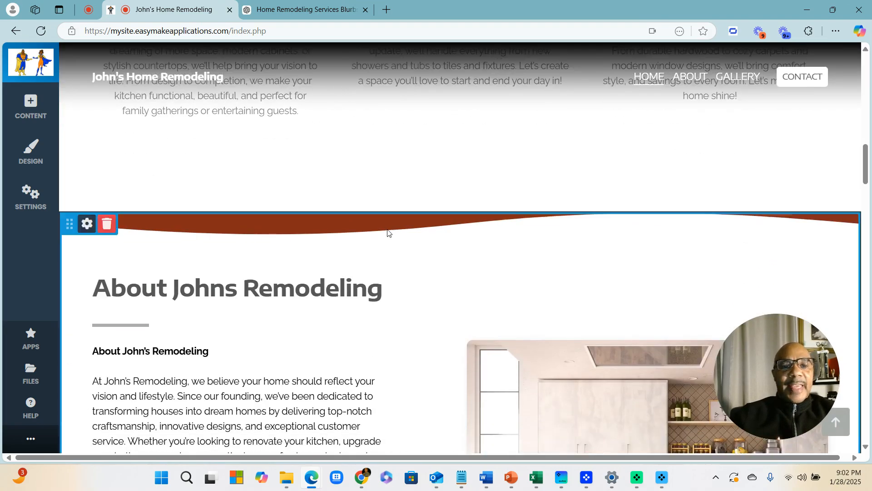
scroll(390, 235, "down", 5)
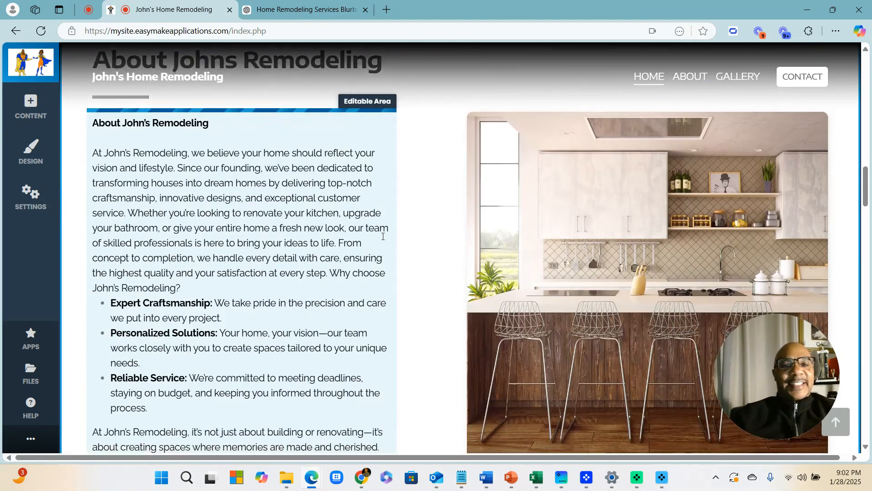
scroll(391, 239, "down", 4)
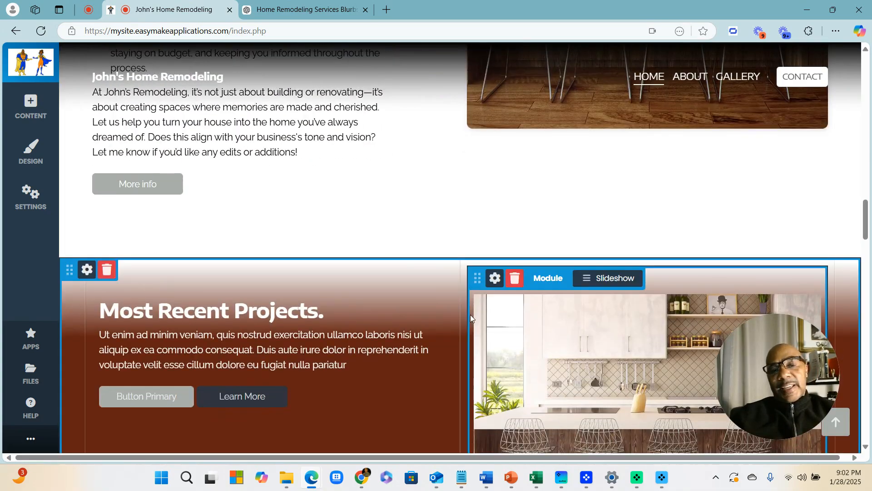
scroll(376, 269, "down", 11)
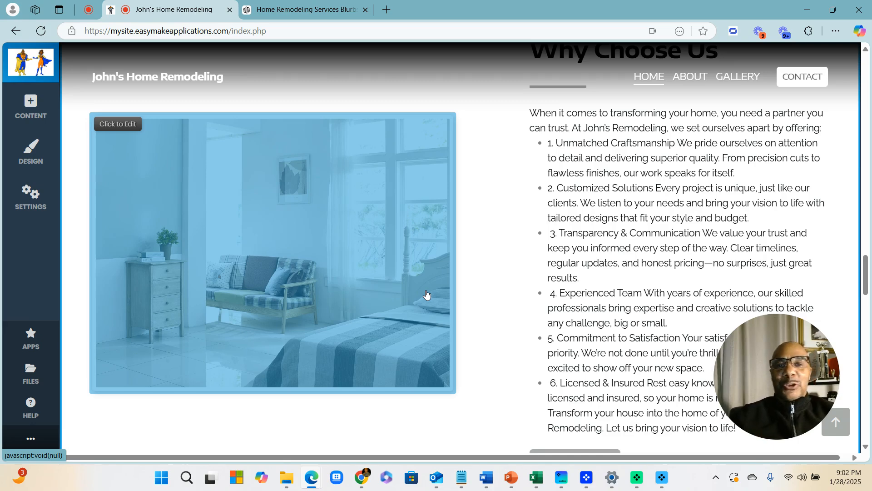
scroll(427, 295, "up", 10)
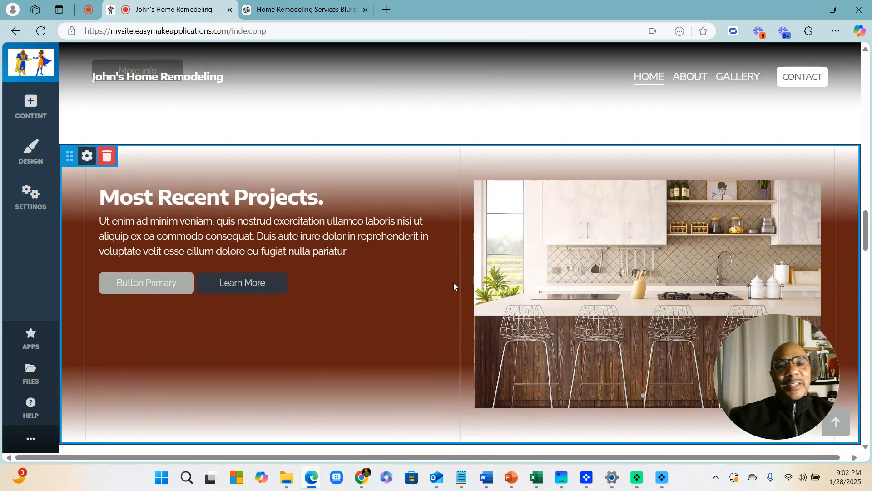
scroll(432, 276, "up", 6)
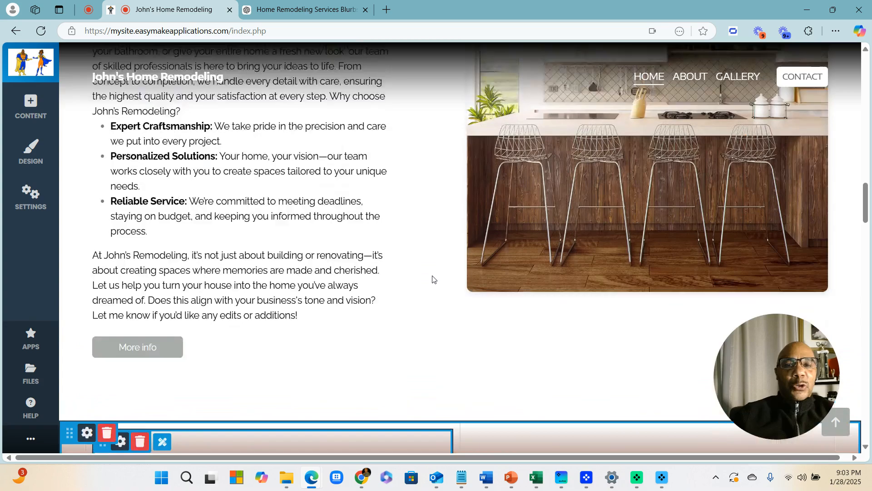
scroll(432, 279, "up", 15)
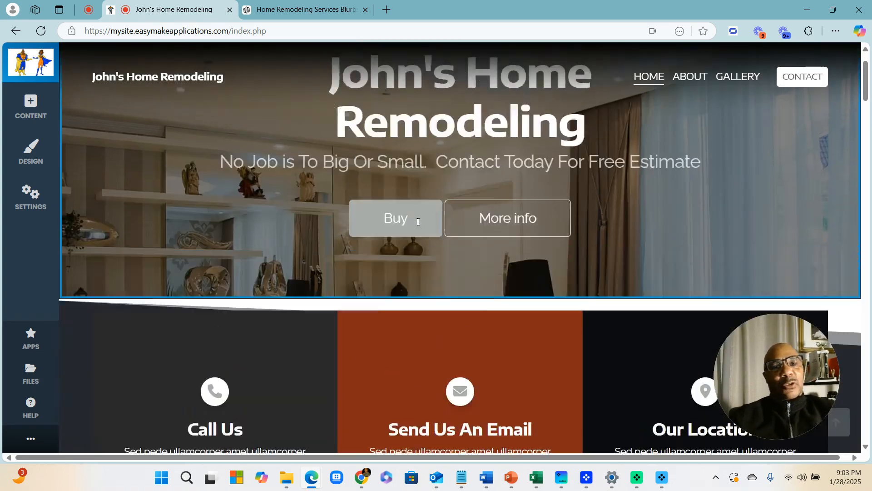
scroll(418, 221, "up", 3)
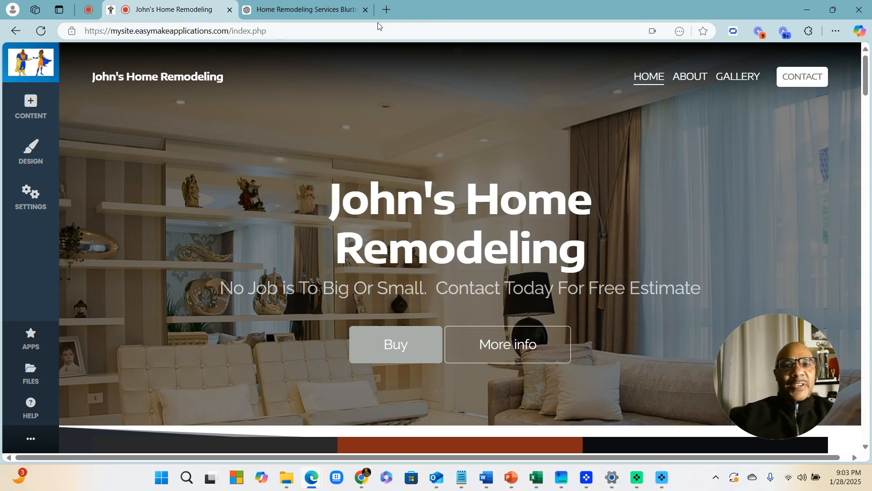
Open a new Edge tab and go to easymakewebbuilder.com from the address-bar suggestion
left_click(386, 10)
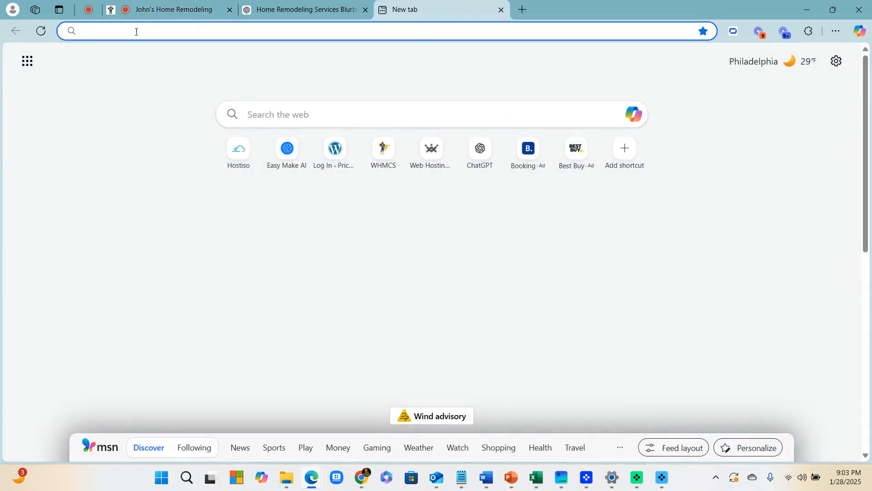
left_click(140, 32)
type("easy")
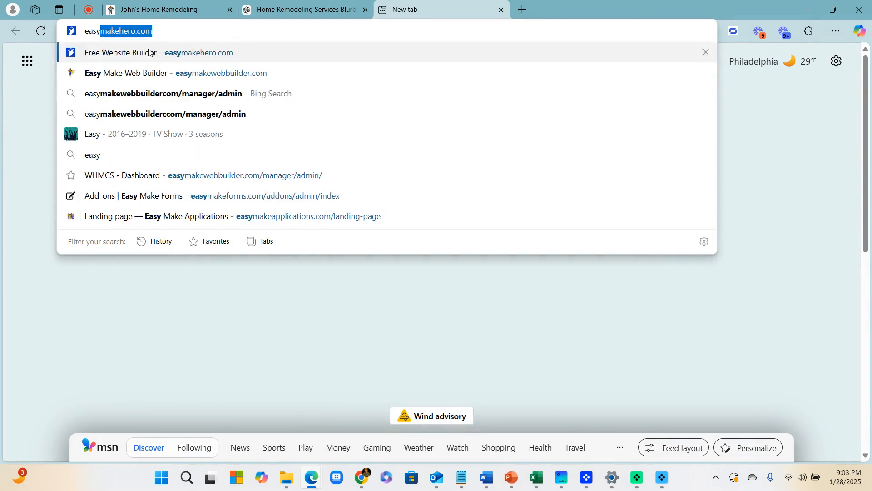
type("mae")
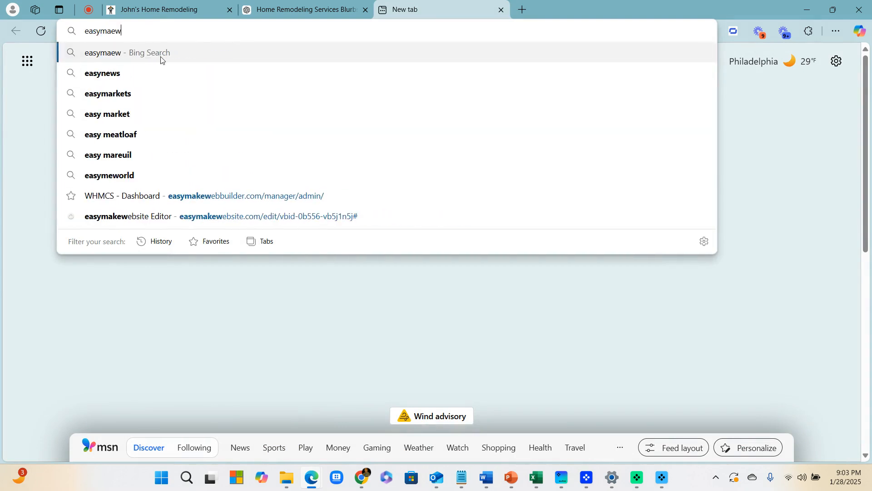
key("BackSpace")
type("kewebbuilder.com")
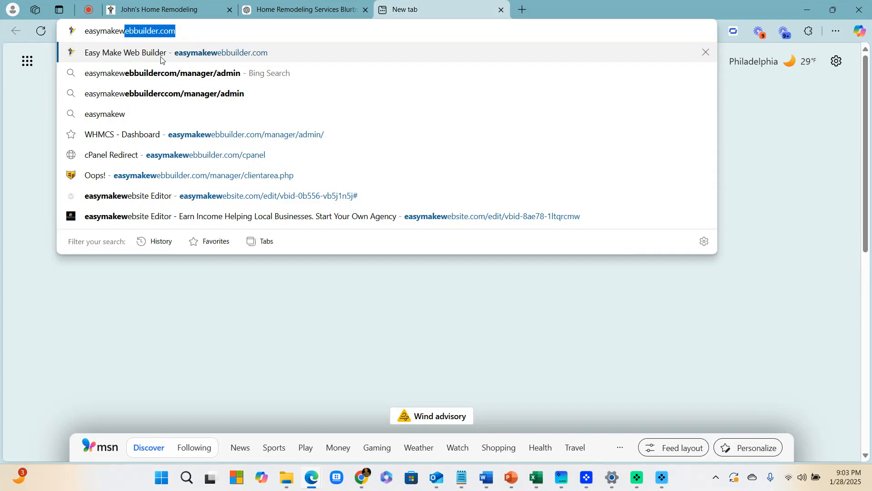
left_click(155, 57)
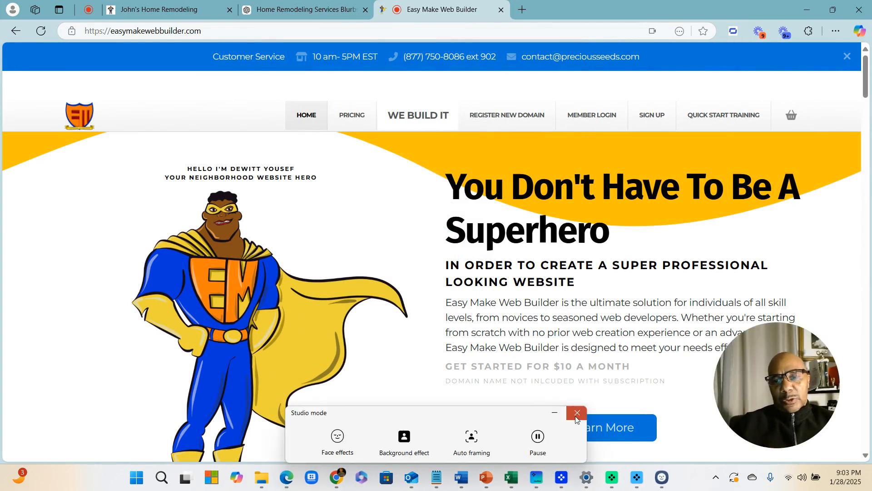
left_click(577, 412)
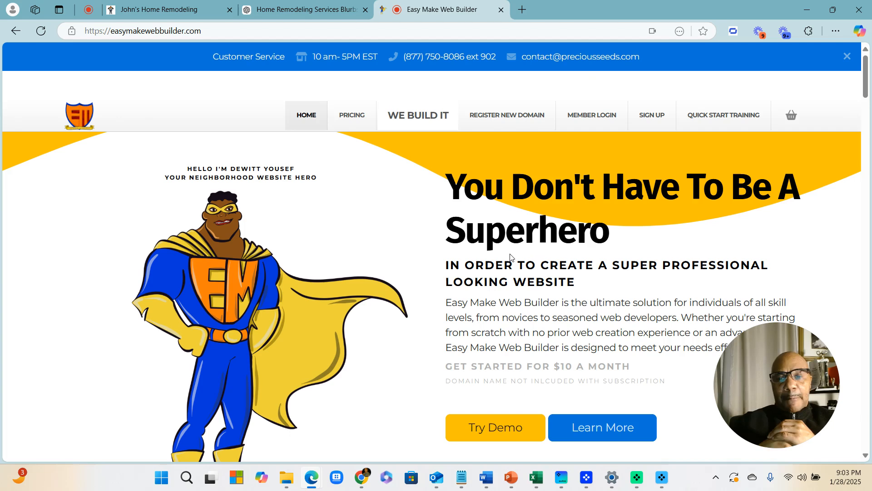
scroll(511, 257, "down", 2)
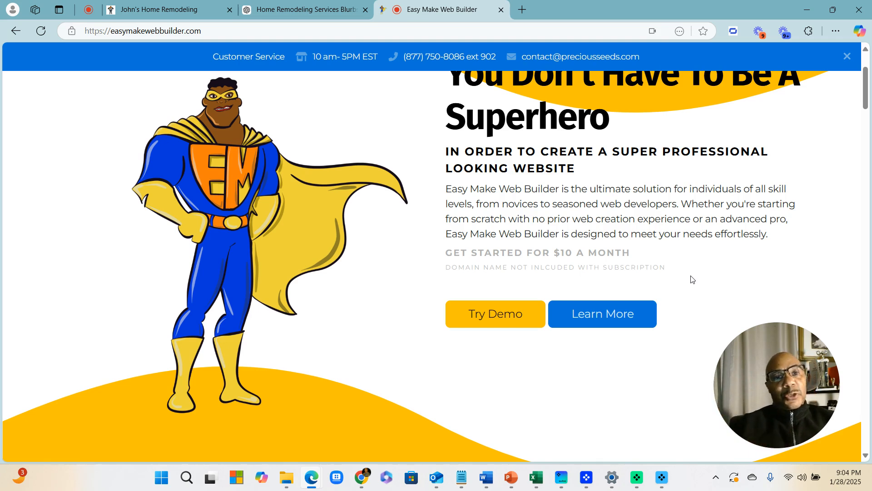
Switch back to the John's Home Remodeling tab and dismiss the camera effects panel
left_click(162, 11)
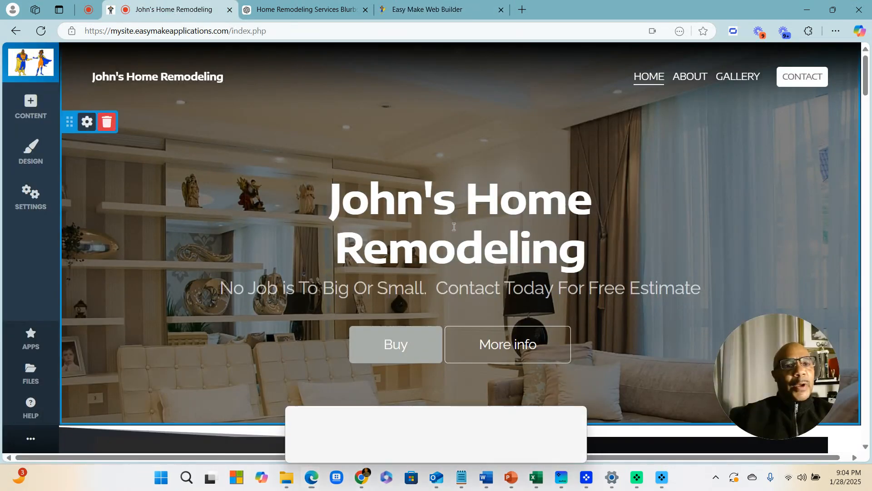
left_click(574, 411)
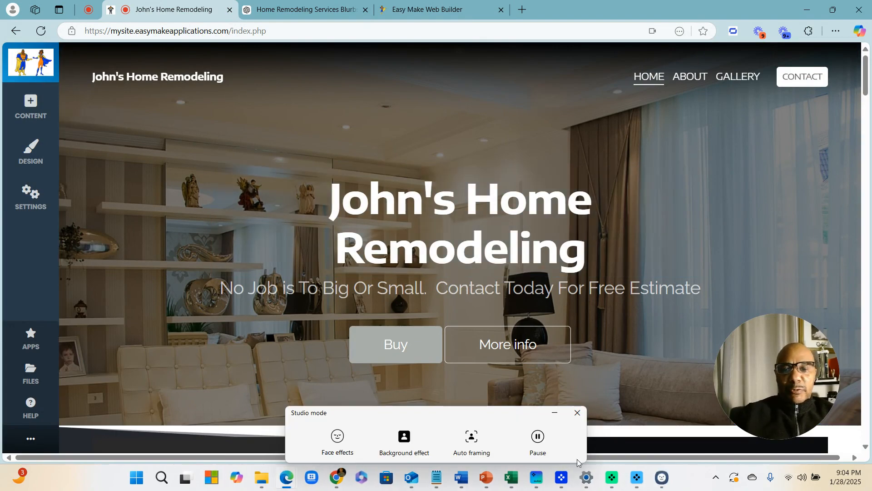
left_click(578, 412)
Show the website administrator options bar from the ... button
scroll(455, 252, "down", 6)
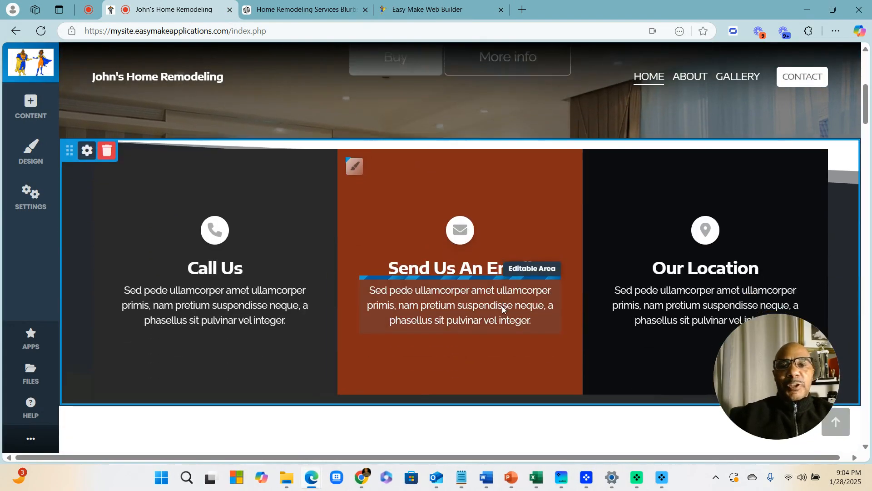
scroll(502, 306, "down", 4)
scroll(539, 280, "up", 10)
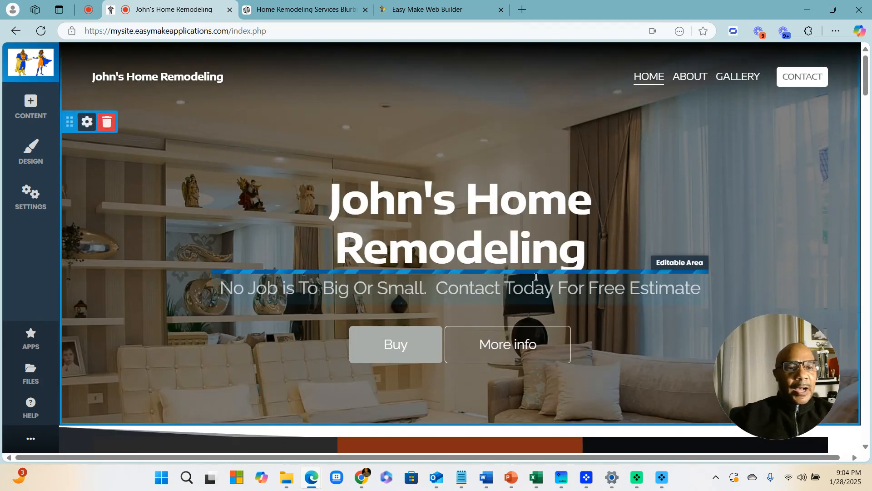
scroll(486, 388, "down", 1)
scroll(560, 296, "up", 1)
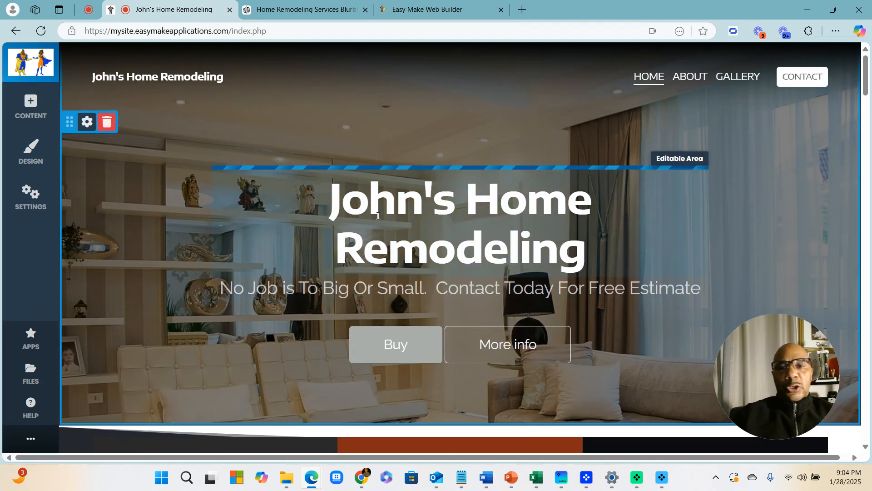
left_click(31, 438)
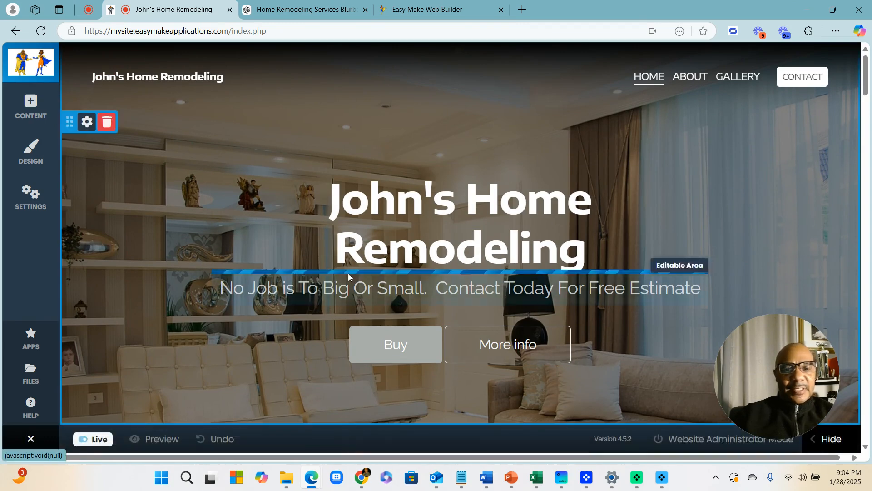
Preview the home page, scroll through every section, then close Preview
left_click(157, 439)
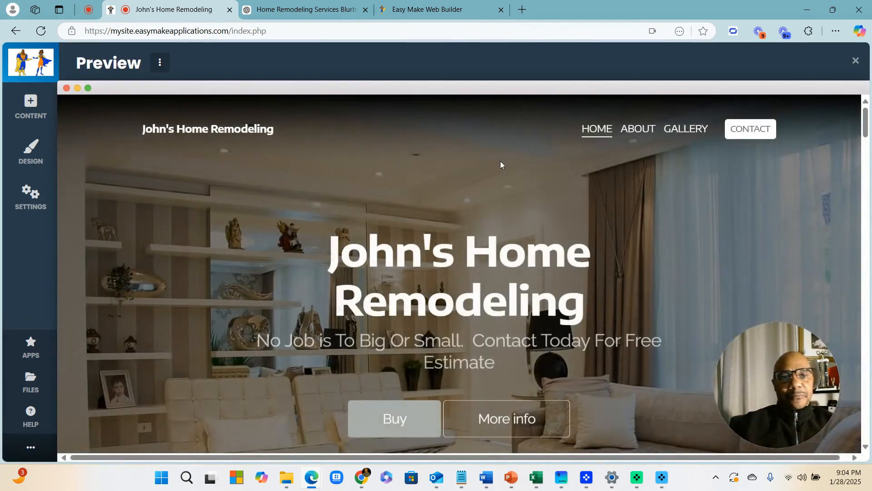
scroll(504, 164, "down", 5)
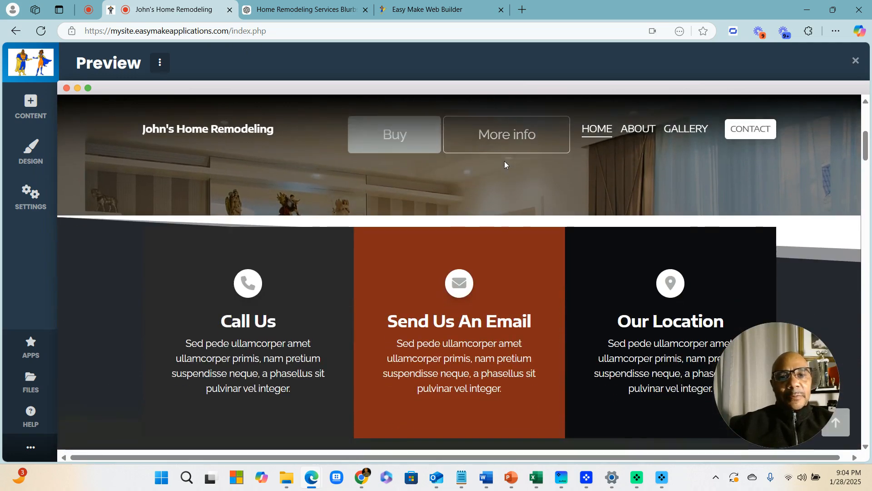
scroll(505, 161, "down", 10)
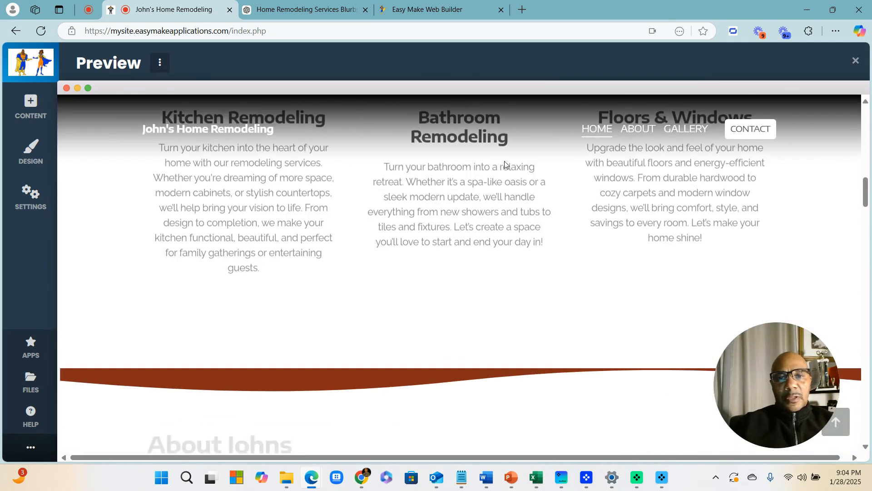
scroll(504, 163, "down", 15)
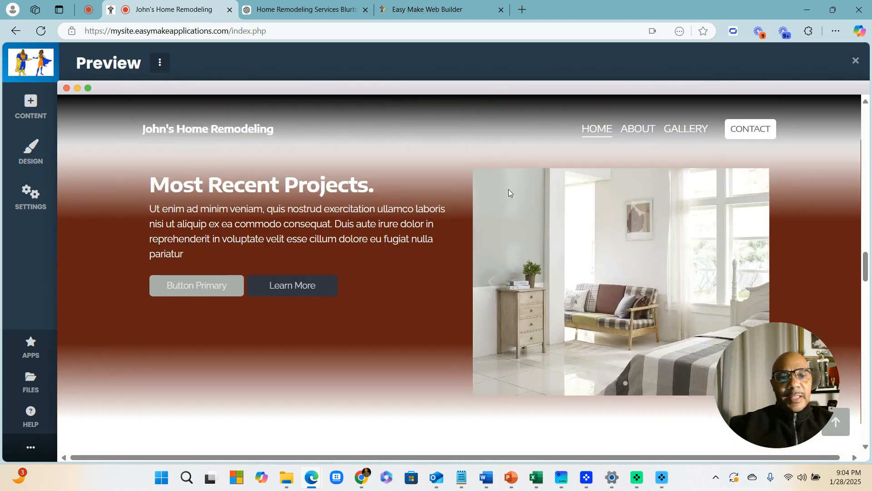
scroll(516, 218, "down", 10)
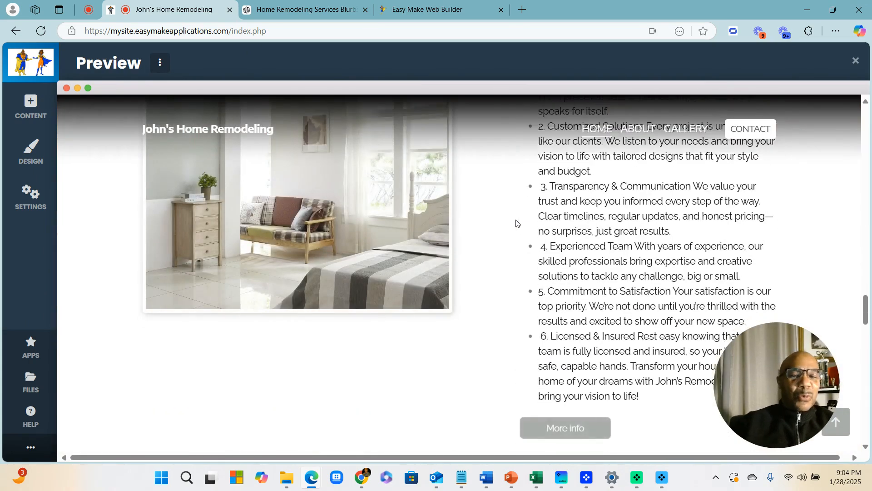
scroll(516, 223, "down", 10)
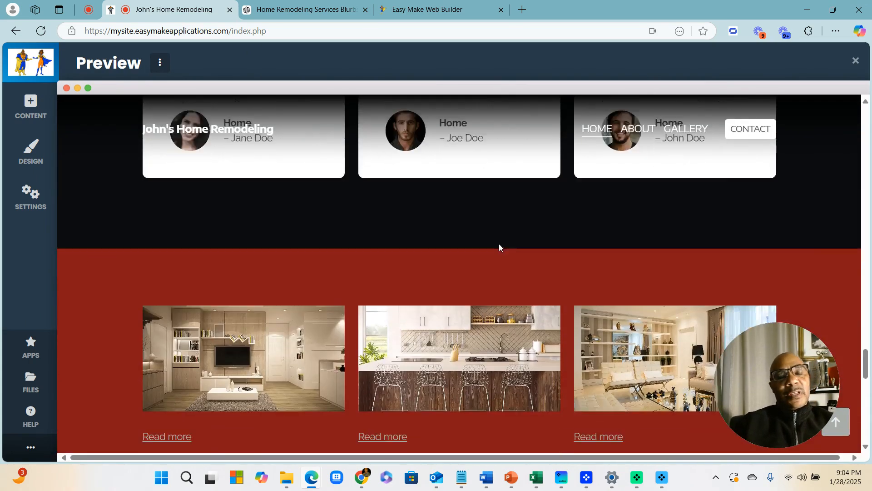
scroll(499, 244, "down", 10)
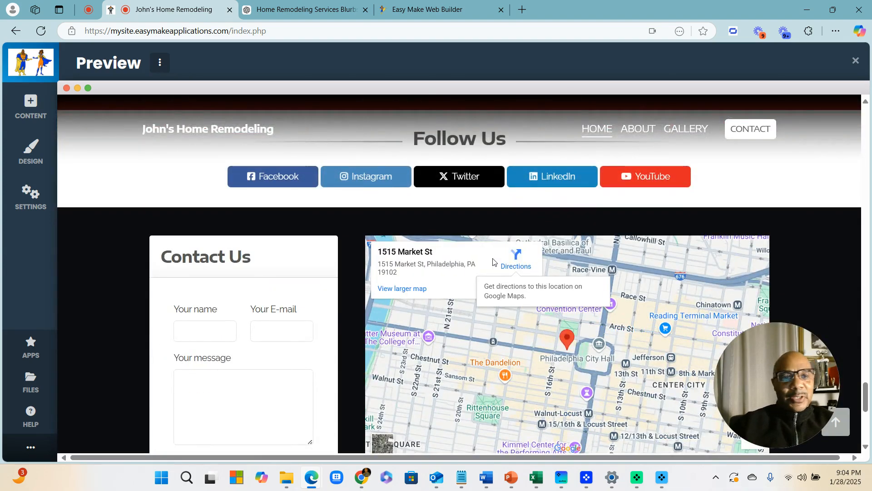
scroll(497, 259, "up", 20)
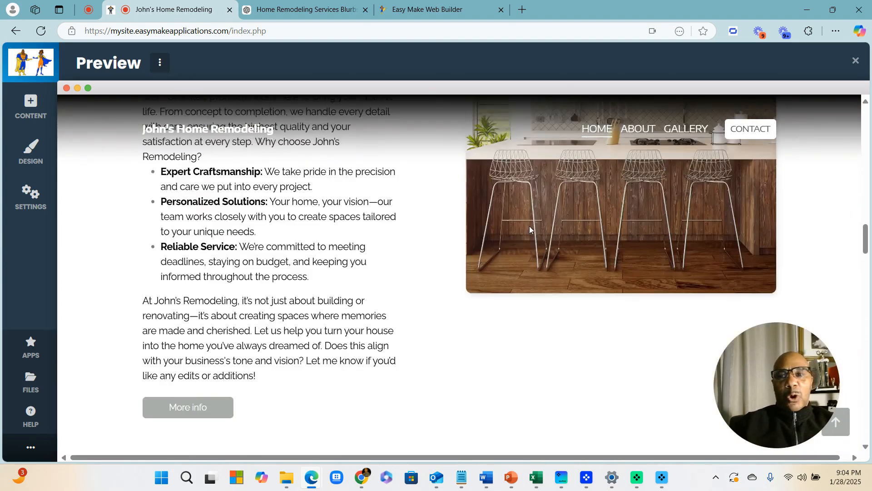
scroll(530, 225, "up", 5)
left_click(856, 61)
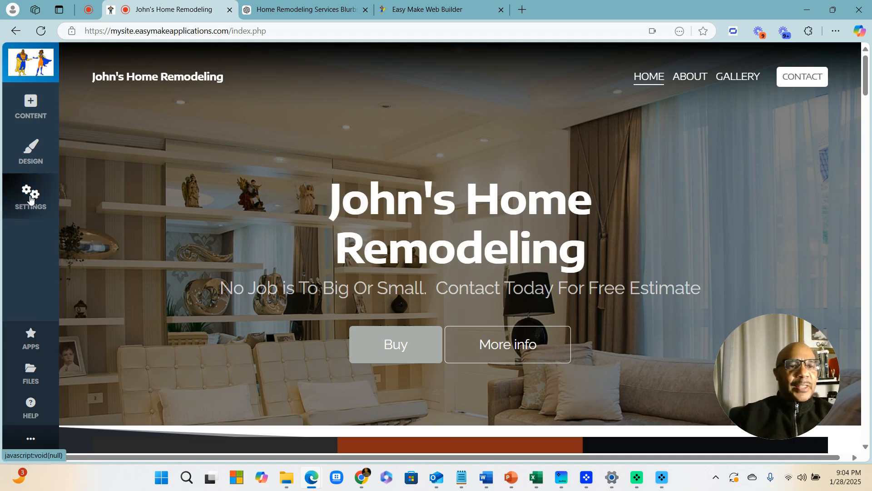
left_click(30, 152)
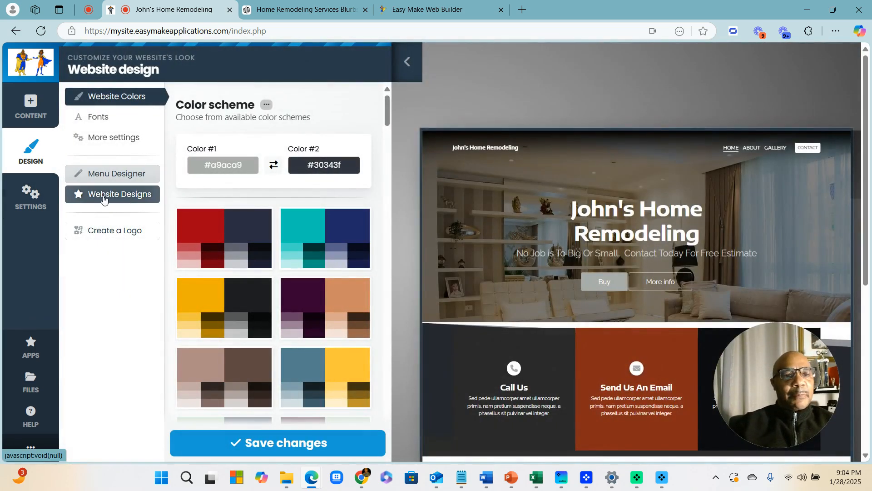
left_click(109, 198)
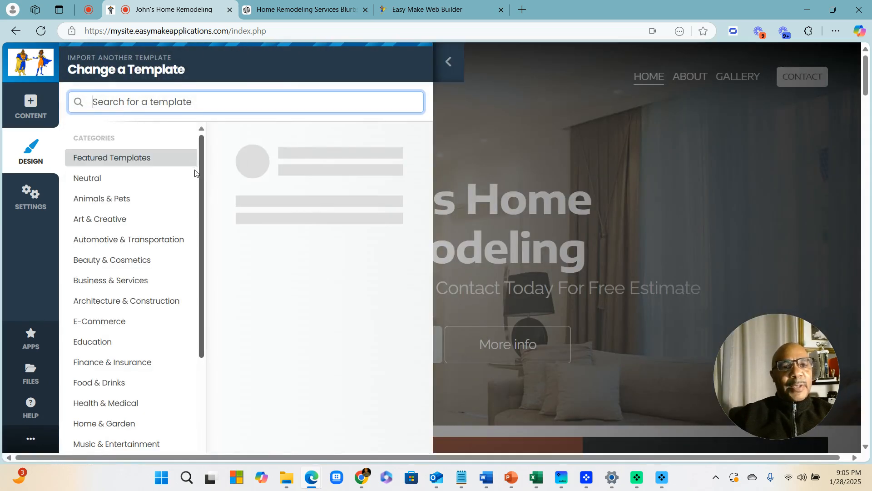
scroll(303, 236, "down", 12)
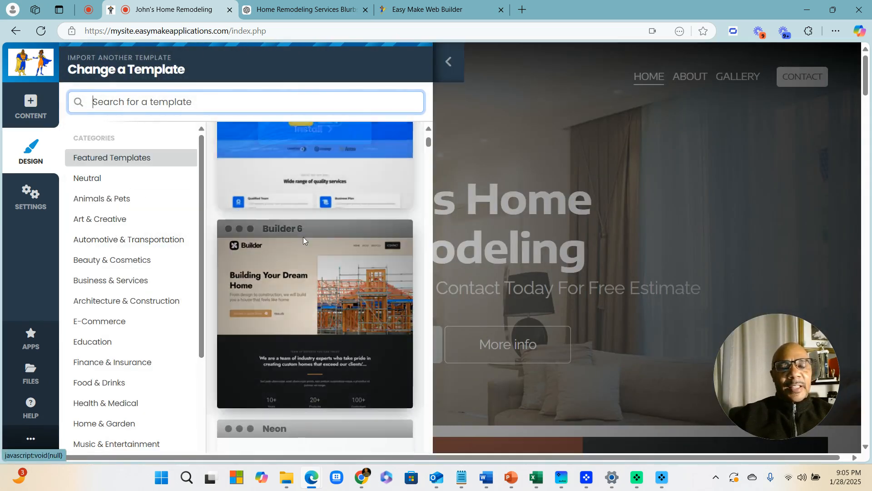
scroll(311, 322, "down", 6)
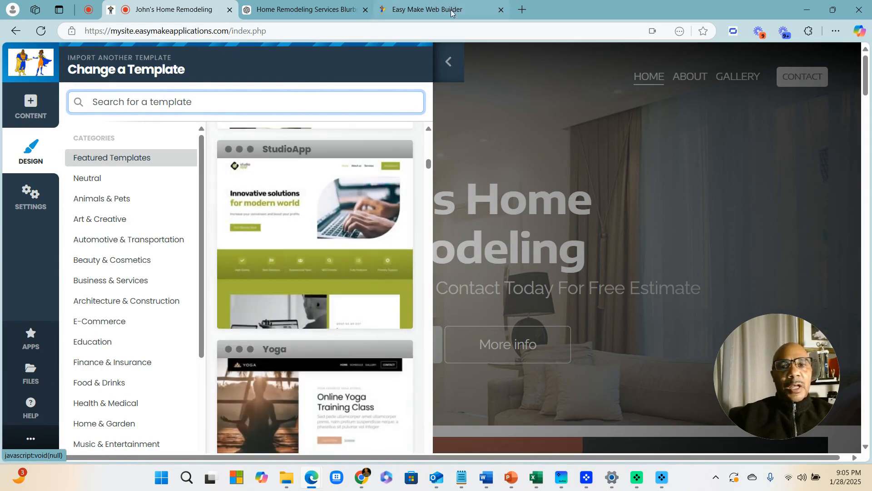
left_click(456, 71)
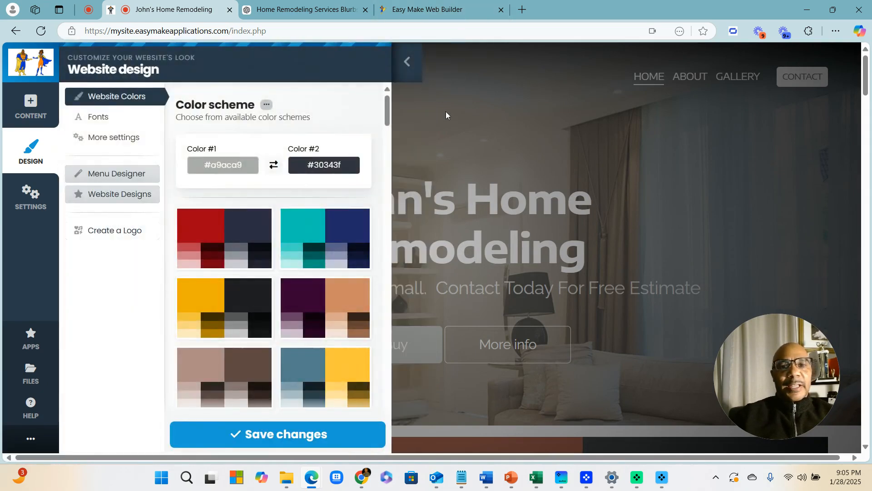
left_click(411, 68)
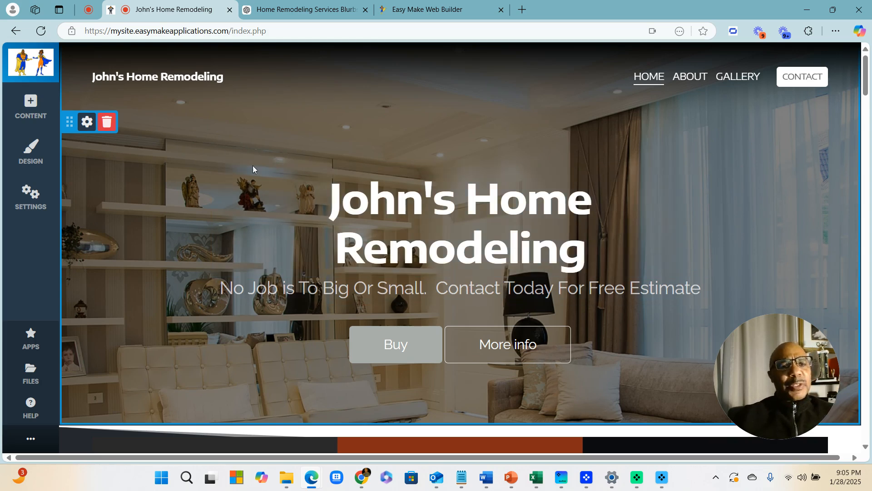
Add a new subpage named 'Landing Page' from the site settings
left_click(31, 196)
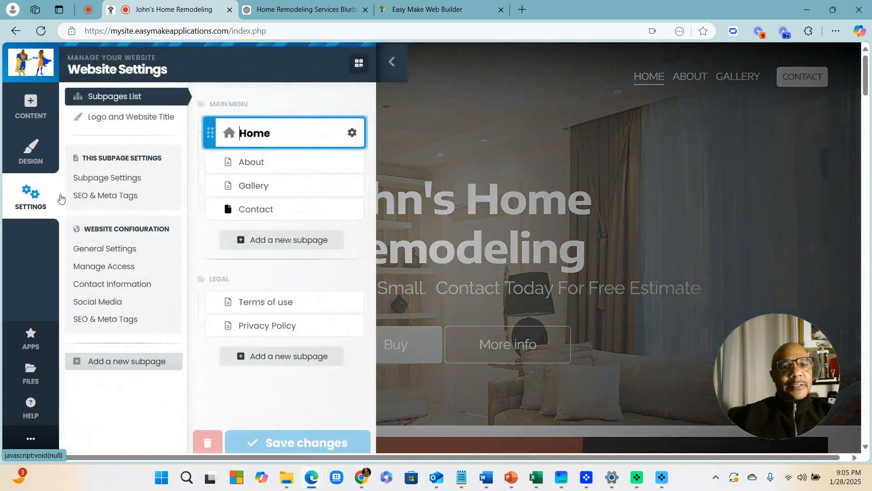
left_click(269, 243)
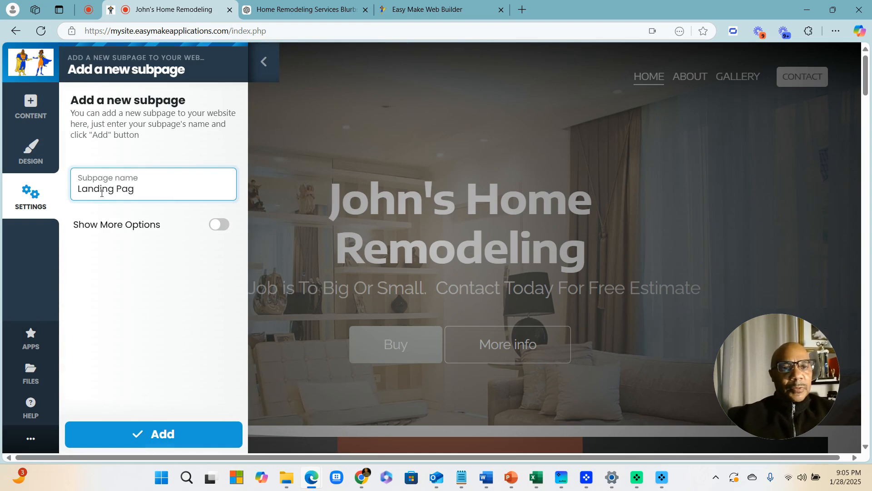
left_click(177, 434)
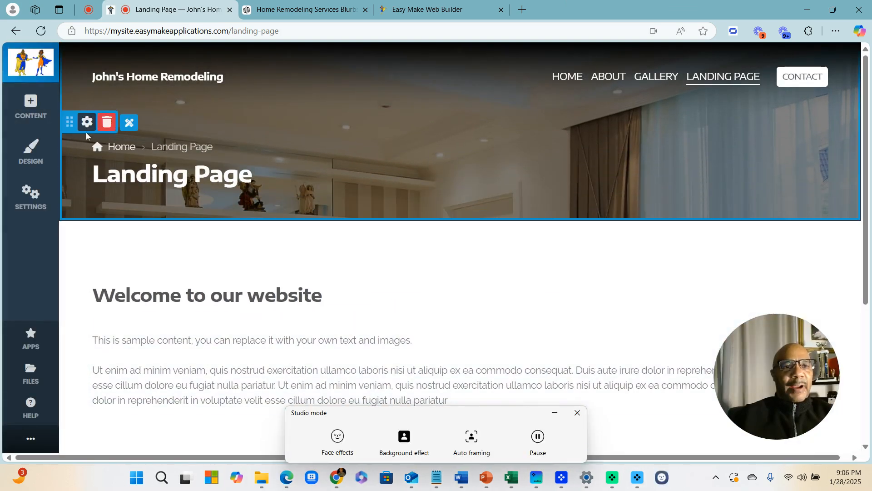
Delete the Landing Page header banner block and confirm the removal
left_click(106, 124)
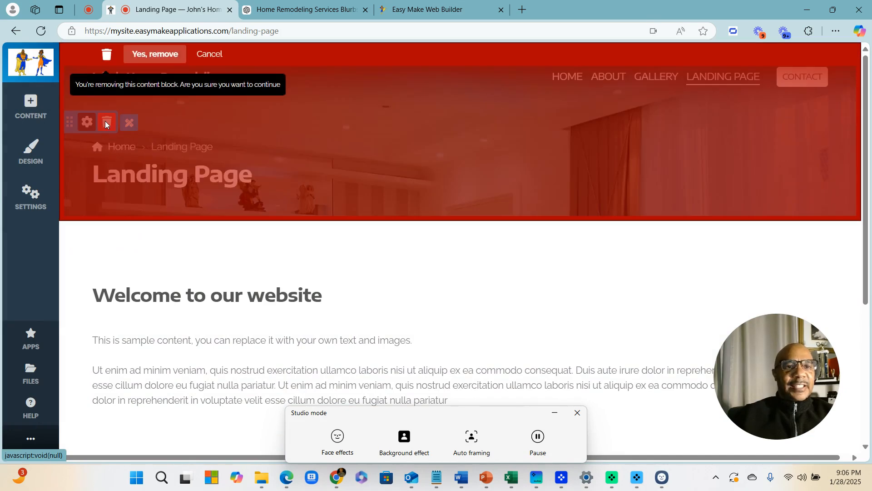
left_click(153, 59)
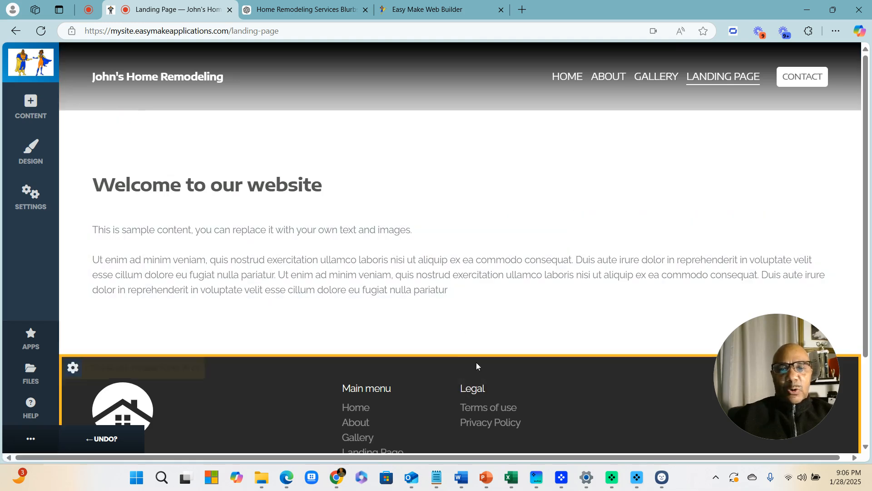
mouse_move(461, 361)
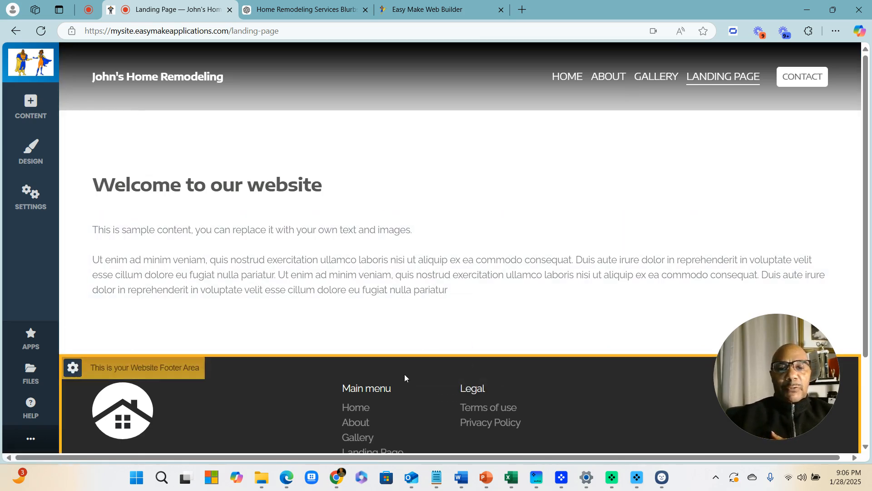
left_click(460, 355)
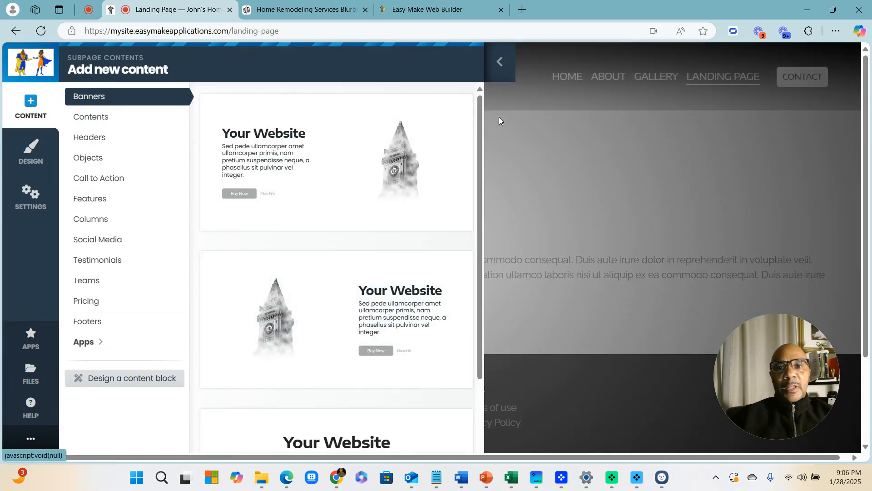
left_click(499, 64)
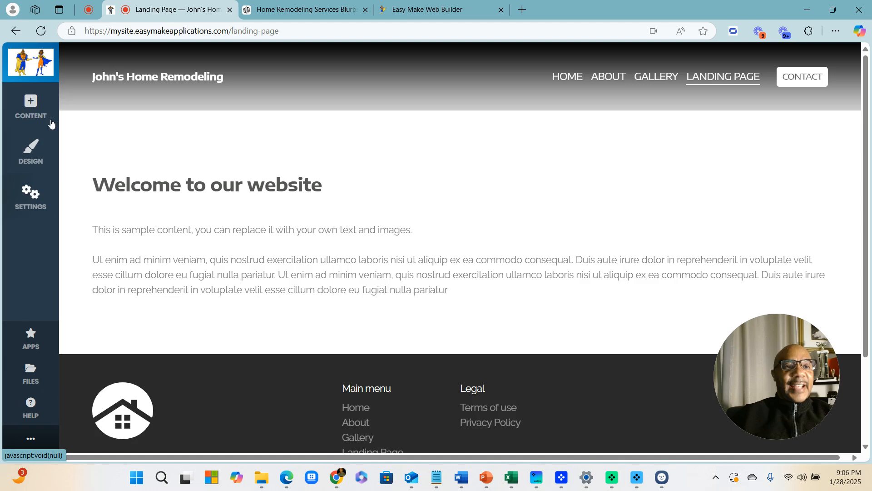
left_click(31, 106)
mouse_move(314, 168)
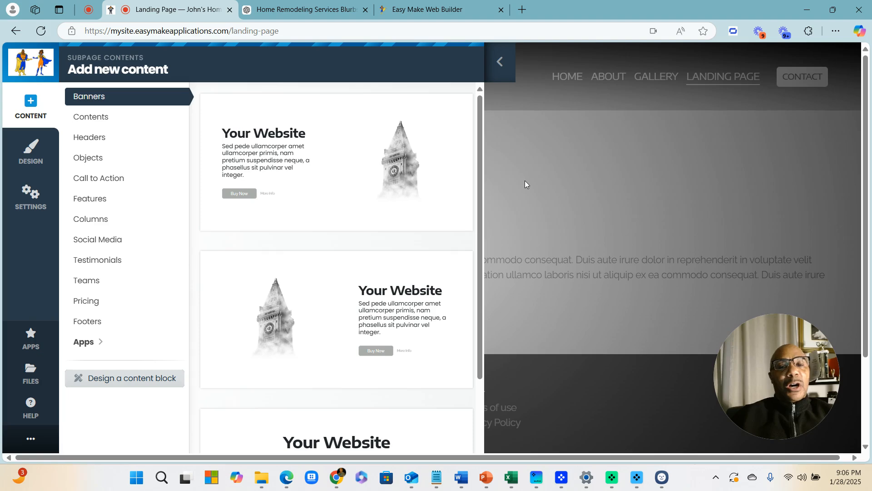
left_click(500, 62)
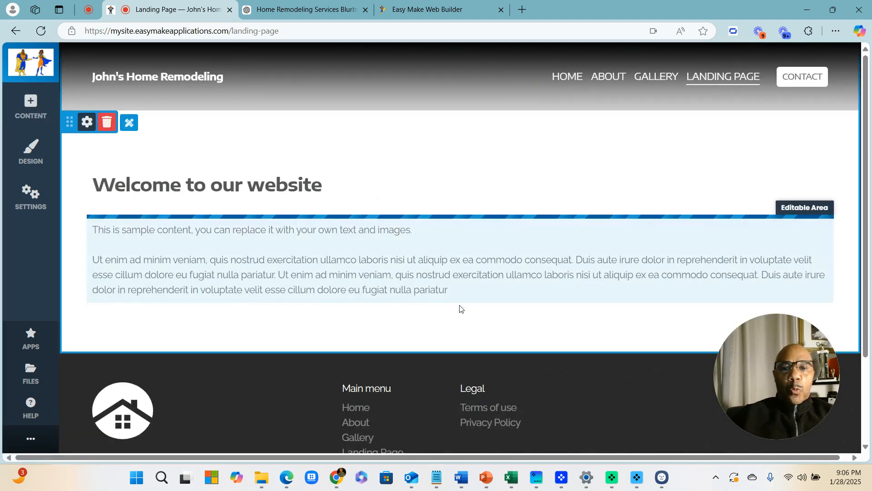
mouse_move(459, 356)
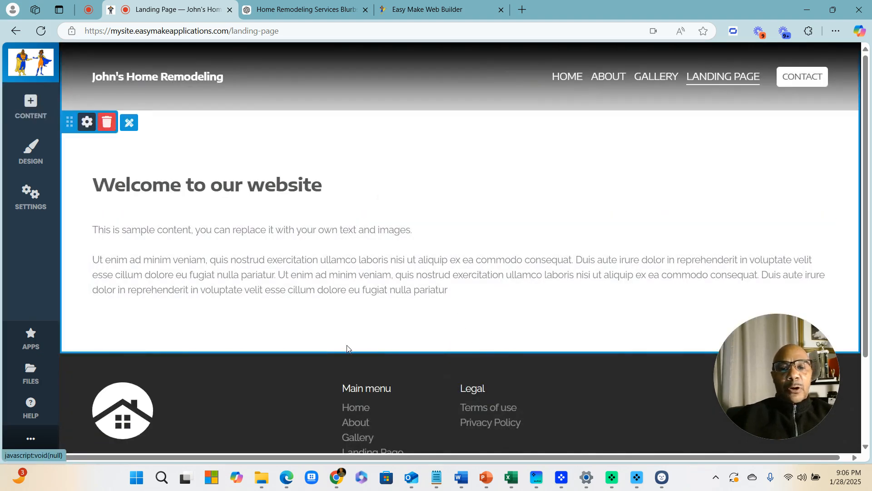
left_click(459, 353)
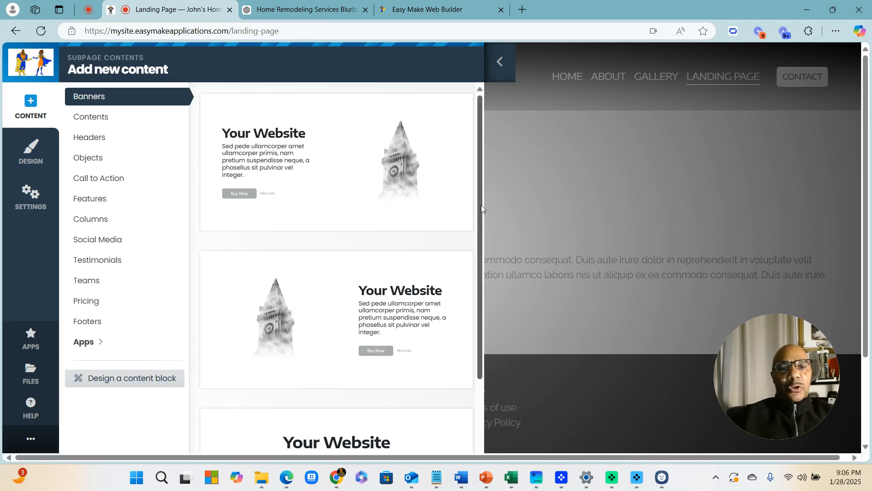
left_click(500, 62)
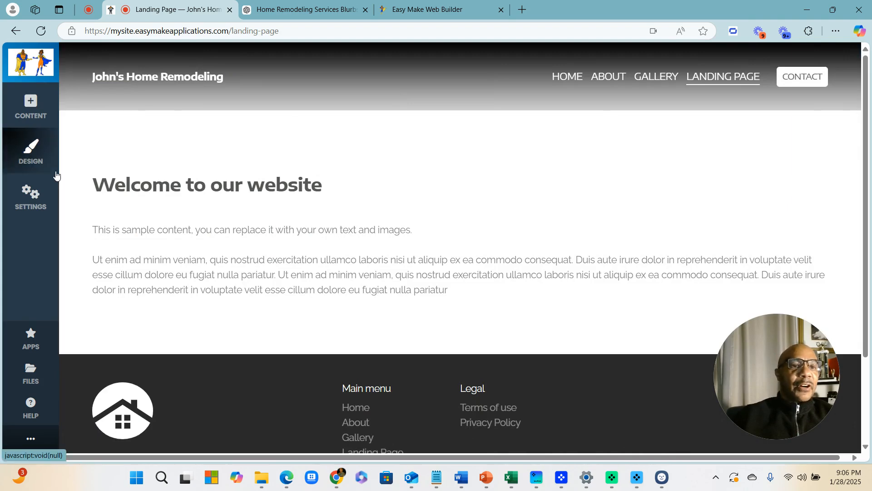
Add the dark wood banner block to the Landing Page
left_click(33, 102)
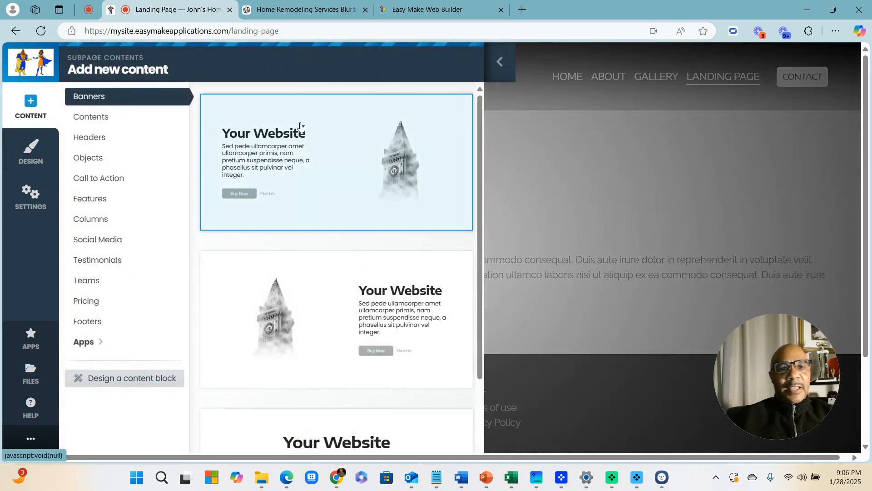
mouse_move(345, 177)
scroll(345, 176, "down", 3)
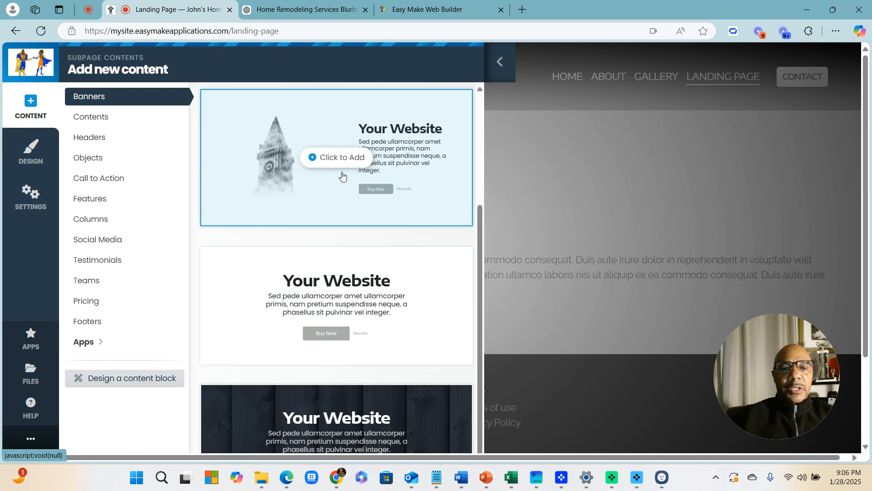
scroll(380, 292, "up", 2)
scroll(381, 312, "down", 2)
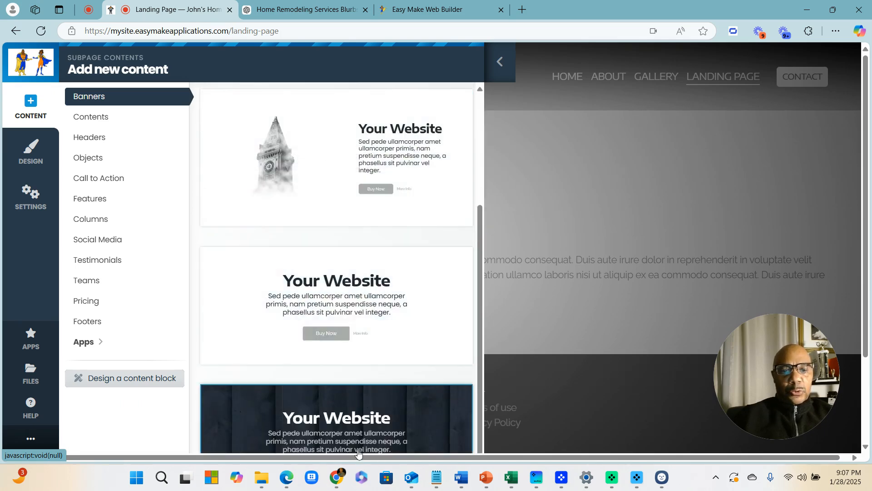
left_click(254, 415)
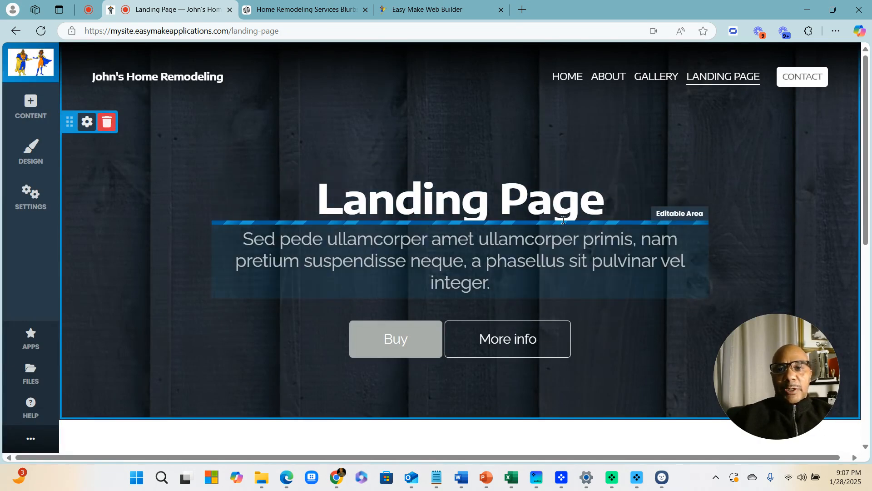
Replace the banner heading 'Landing Page' with 'John's Home Remodeling'
left_click(579, 202)
left_click_drag(609, 203, 298, 203)
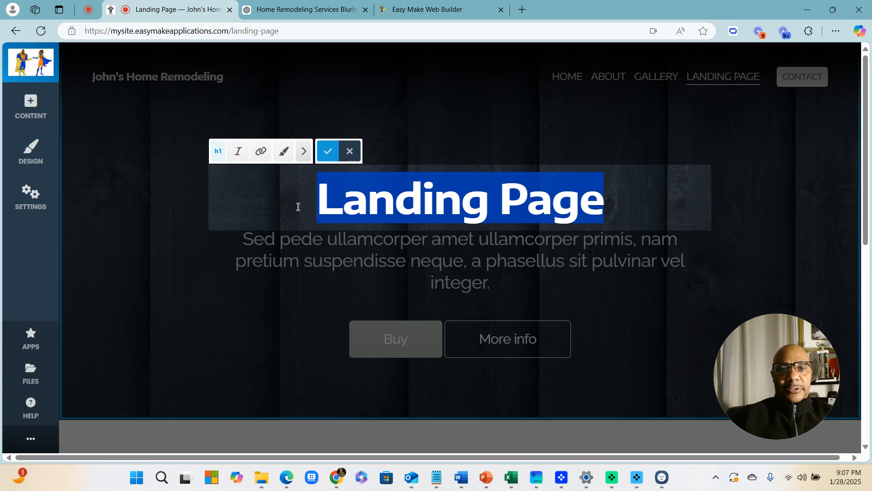
type("Joj")
key("BackSpace")
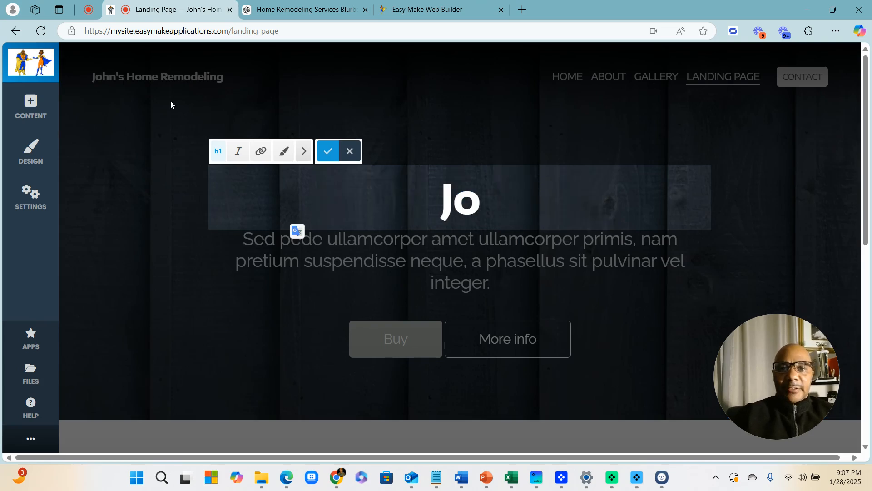
type("hwns")
key("BackSpace")
key("BackSpace")
key("BackSpace")
type("n'")
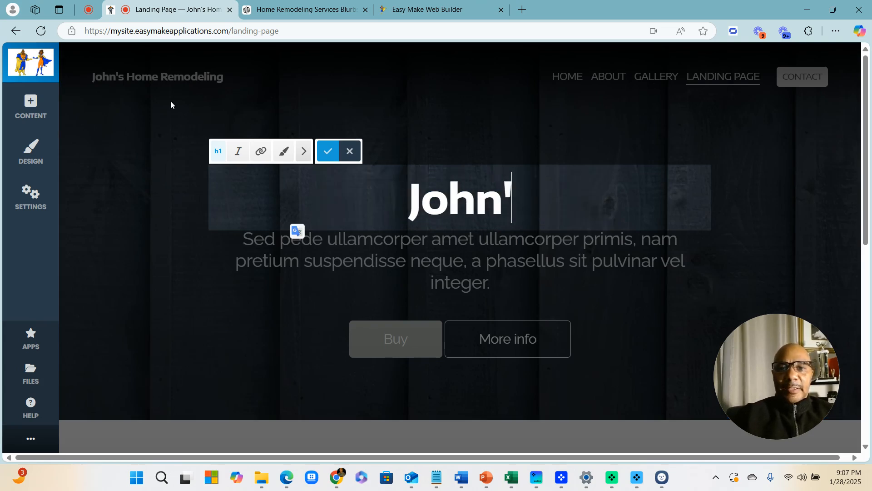
type("s Home Re")
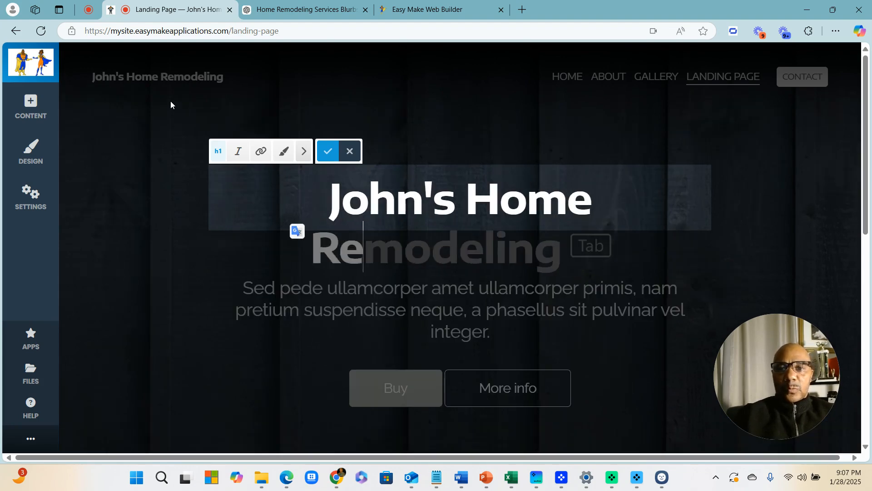
type("modeling")
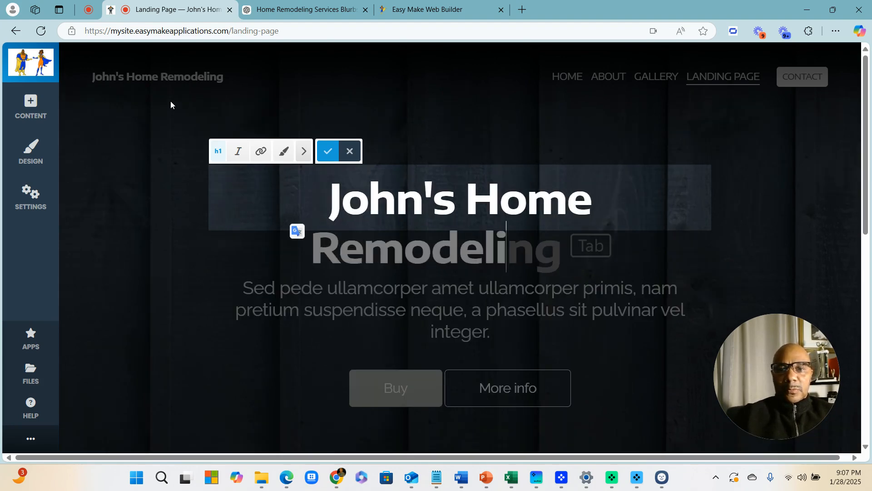
left_click(740, 227)
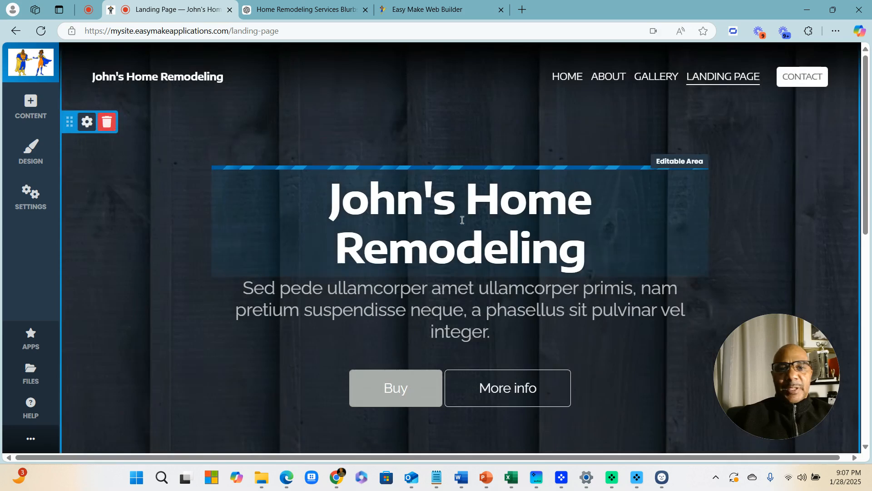
Reduce the heading's font size so it fits on one line
left_click(548, 240)
triple_click(537, 236)
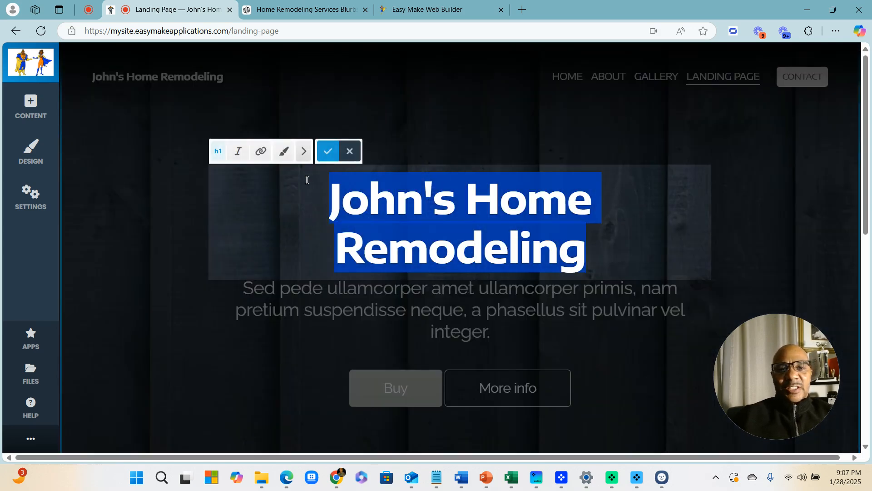
left_click(305, 151)
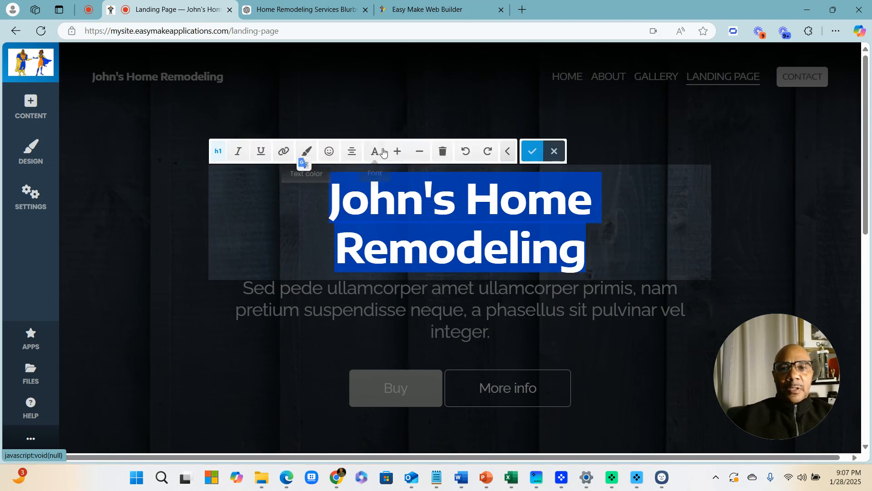
left_click(418, 153)
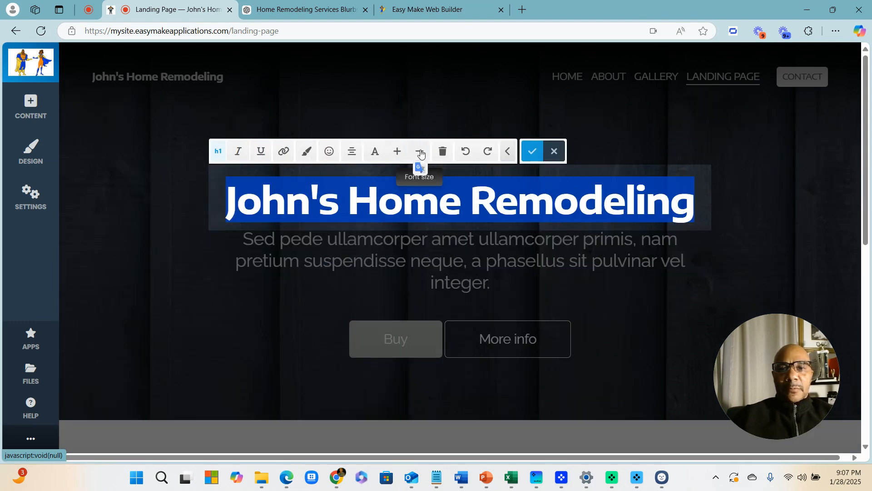
left_click(785, 210)
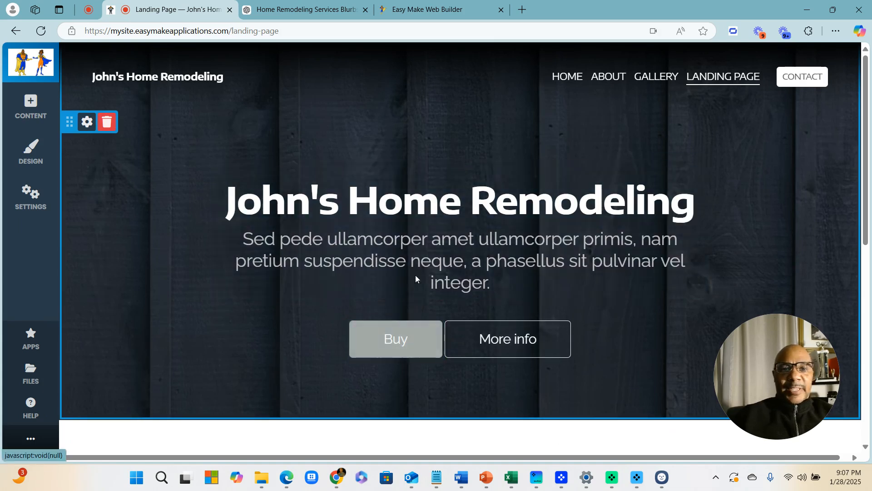
Set the hero background to a living-room stock photo from a homes search, and save
left_click(86, 122)
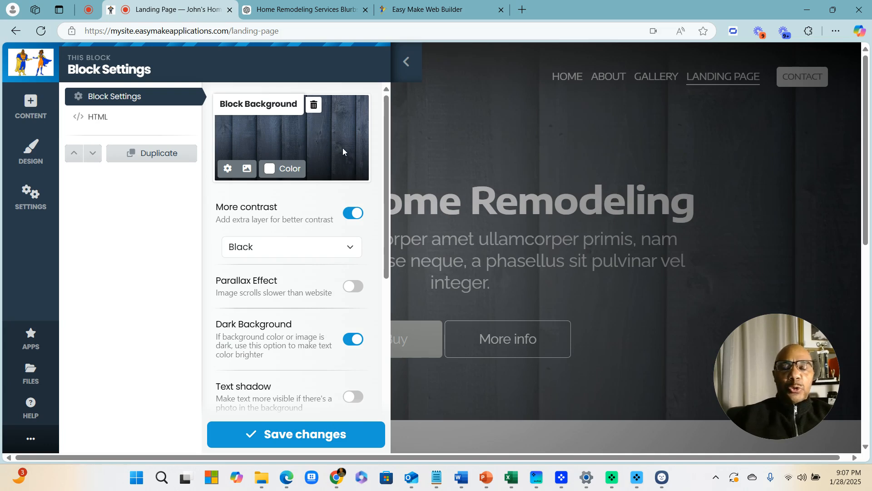
left_click(247, 169)
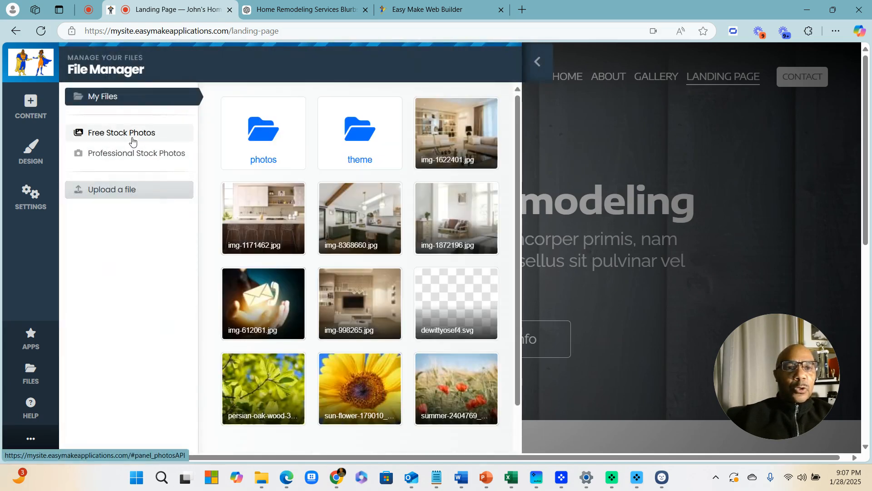
left_click(133, 136)
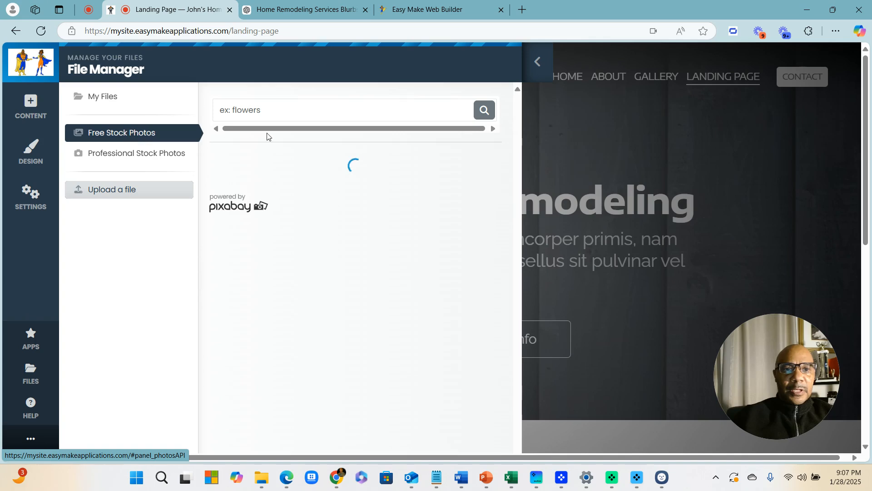
type("homes")
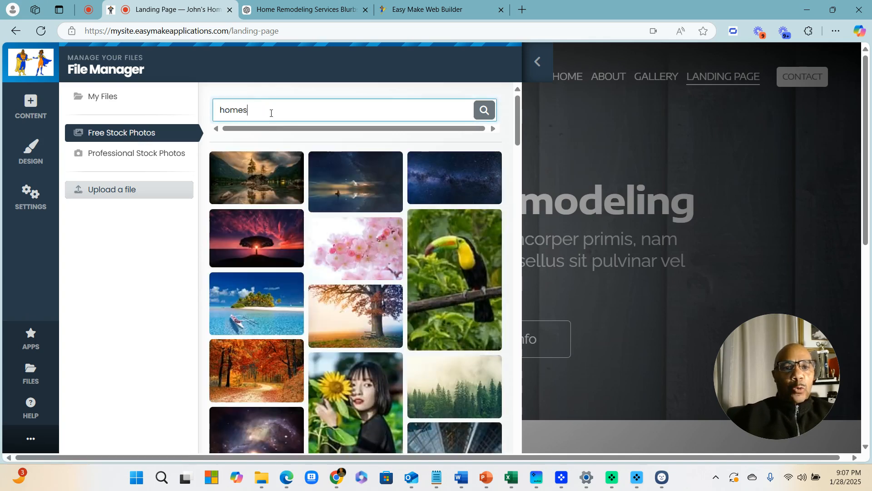
key("Return")
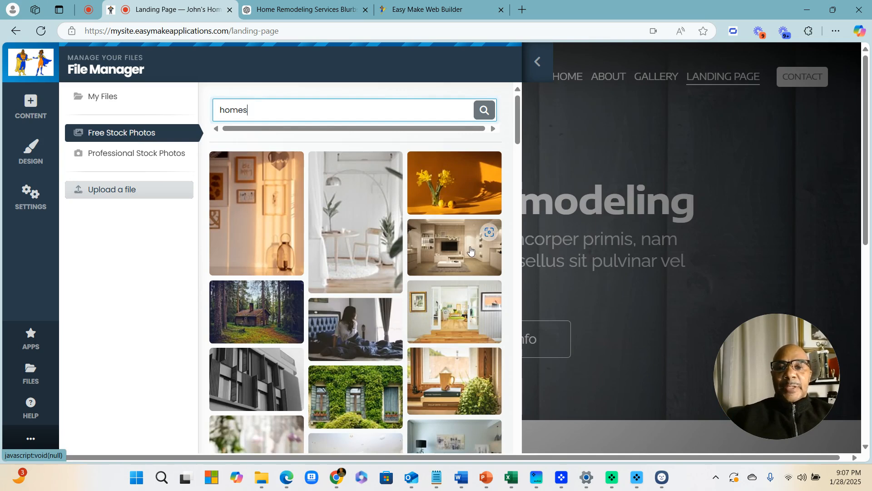
left_click(445, 247)
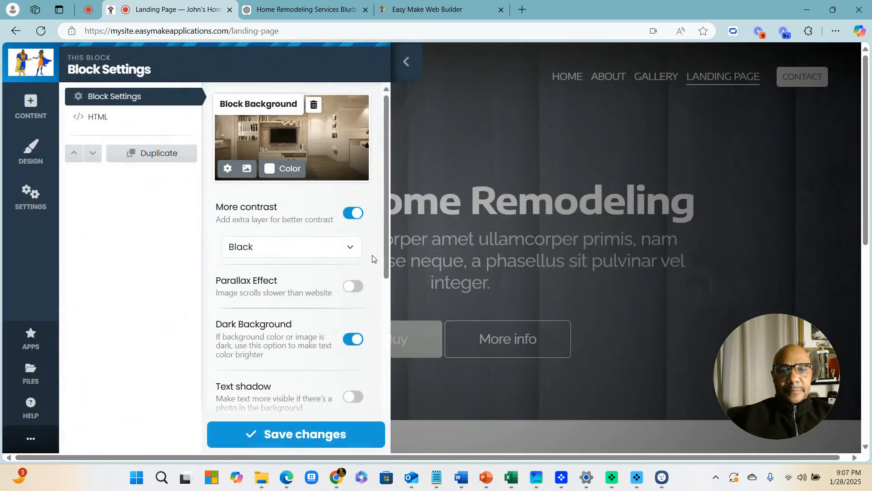
left_click(332, 438)
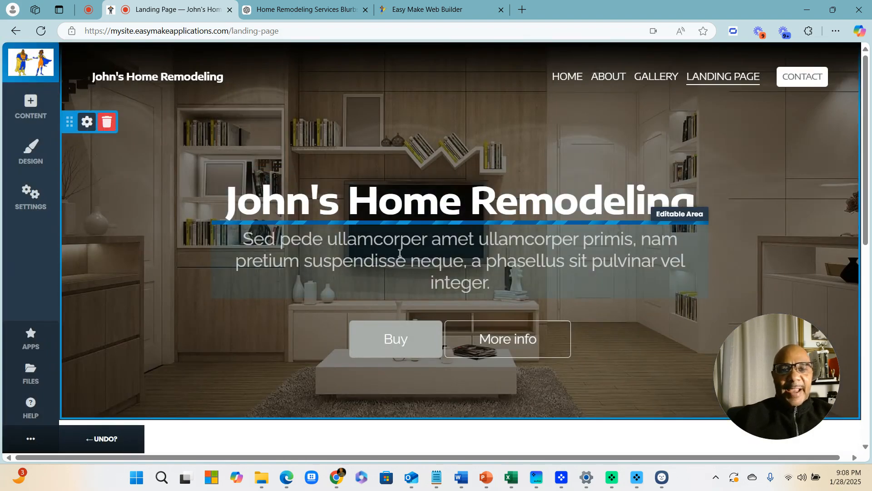
Start adding new content below the hero and browse the block templates
scroll(413, 184, "down", 2)
scroll(424, 206, "up", 2)
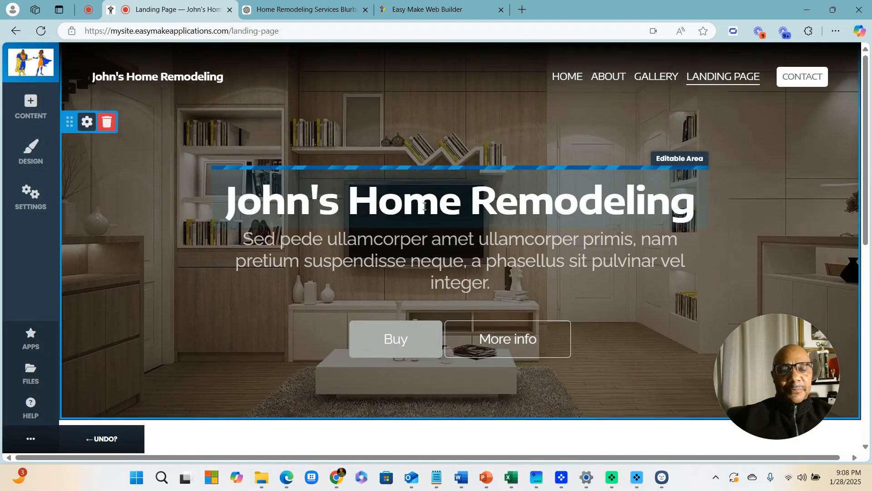
scroll(432, 218, "down", 1)
scroll(437, 234, "down", 2)
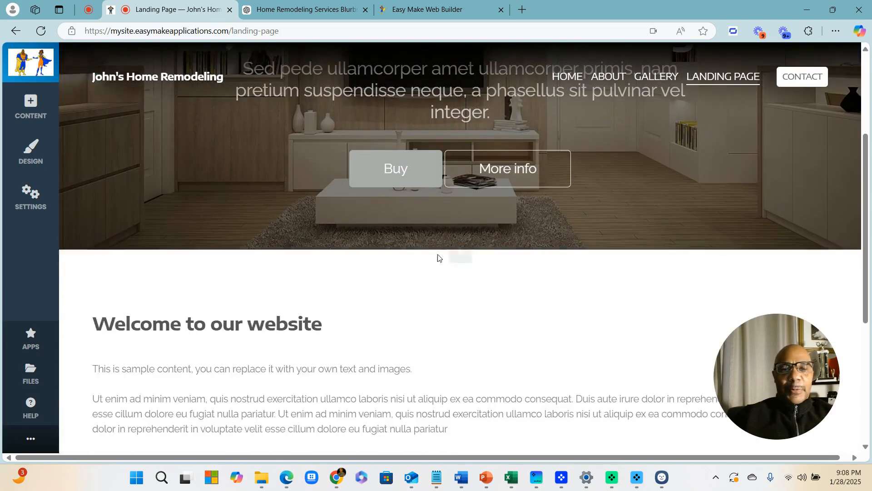
mouse_move(463, 259)
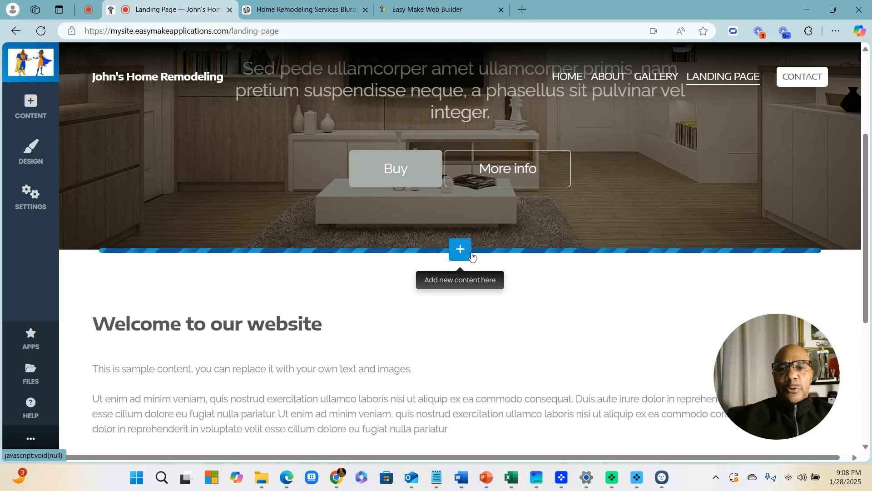
left_click(458, 252)
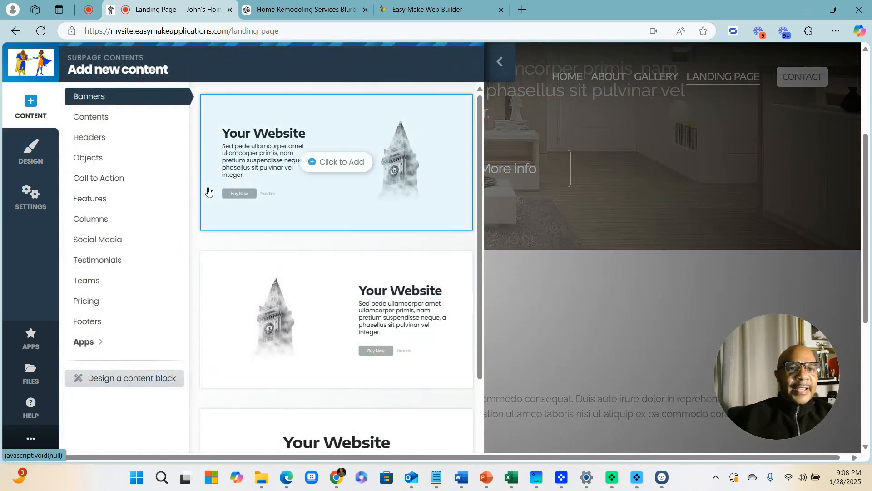
left_click(94, 117)
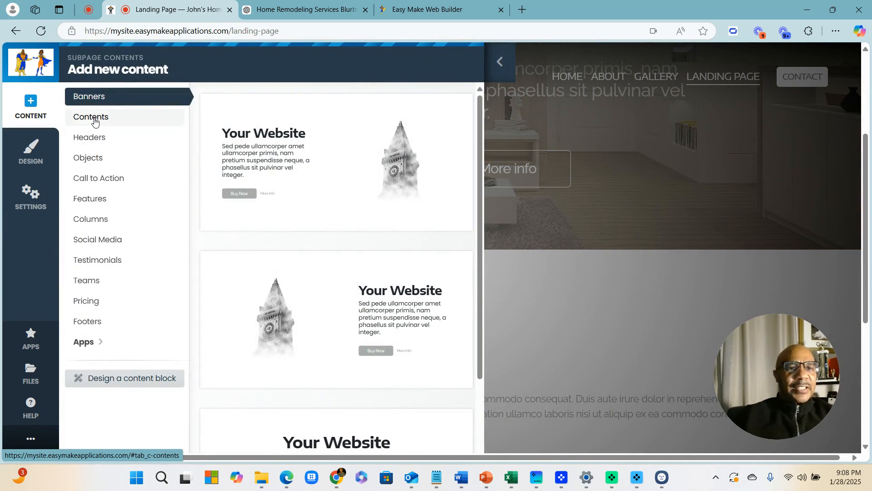
scroll(352, 225, "down", 5)
scroll(354, 229, "down", 10)
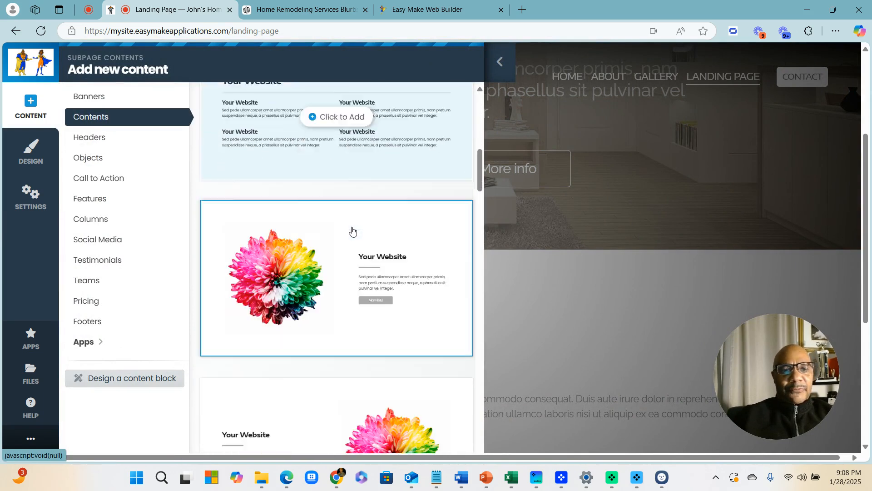
scroll(350, 232, "down", 10)
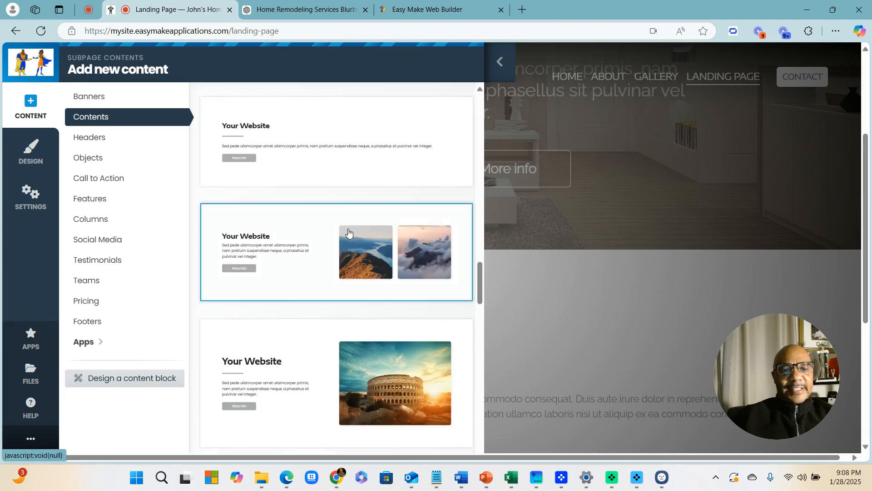
scroll(346, 234, "down", 10)
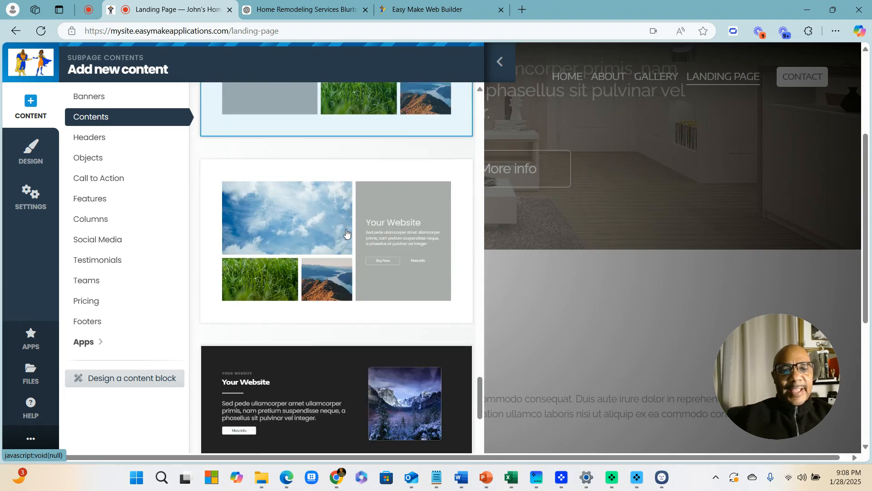
scroll(345, 234, "down", 1)
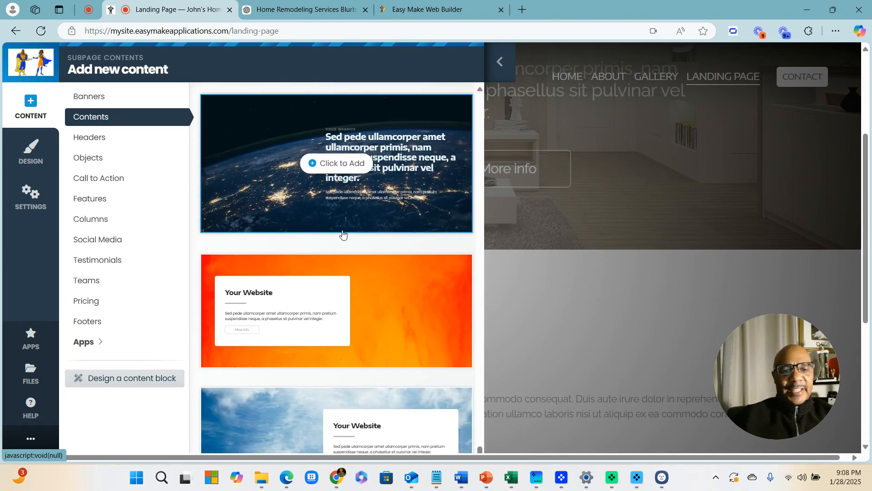
Add the grey three-column Features block with phone, envelope and map-pin icons
left_click(101, 205)
scroll(337, 203, "down", 15)
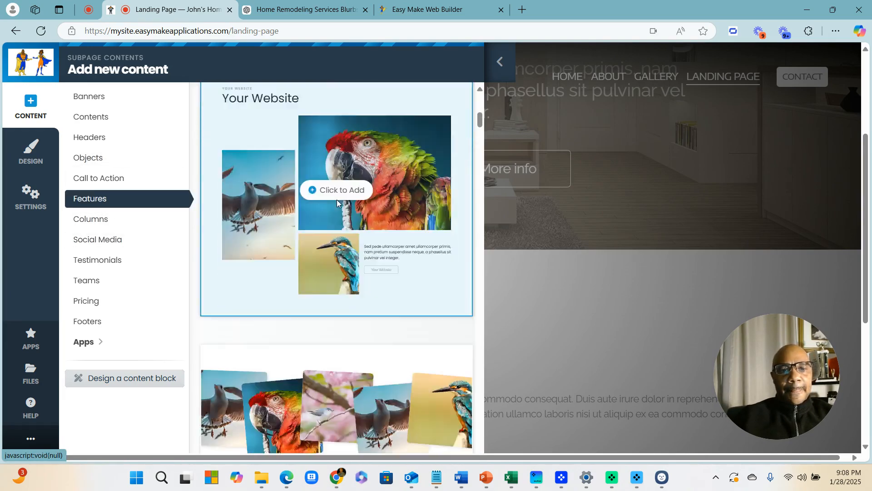
scroll(335, 205, "down", 10)
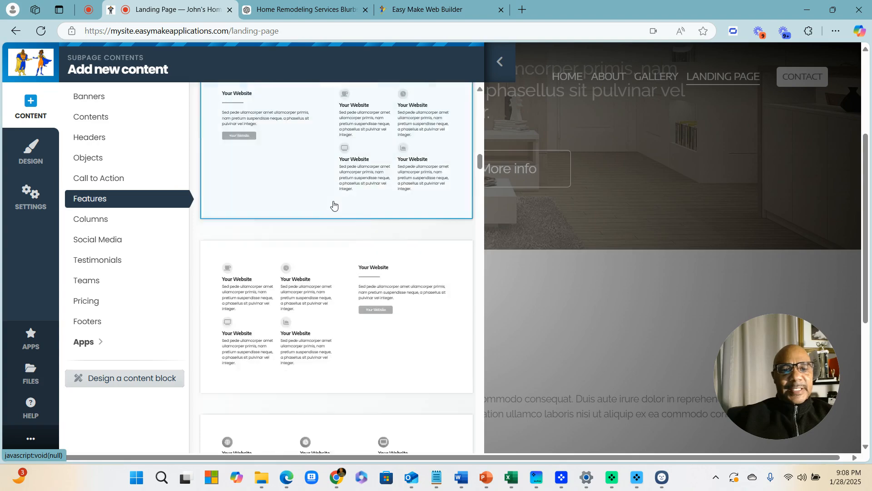
scroll(323, 214, "down", 10)
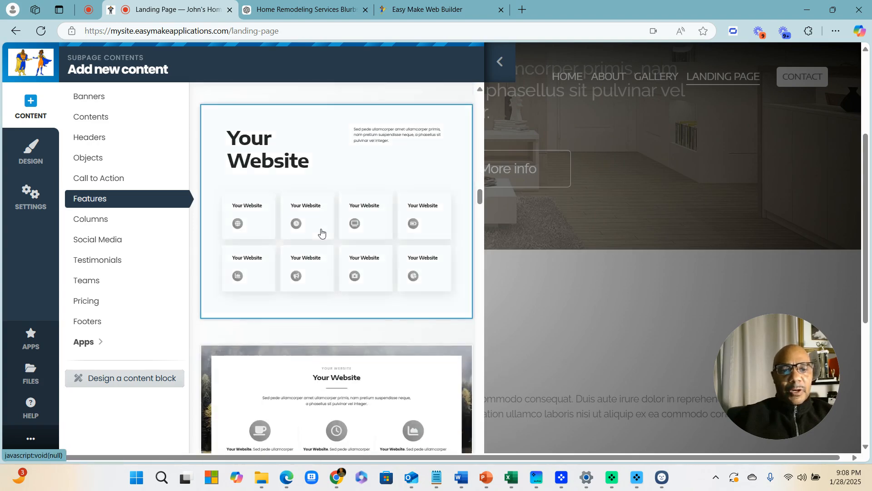
scroll(317, 241, "down", 10)
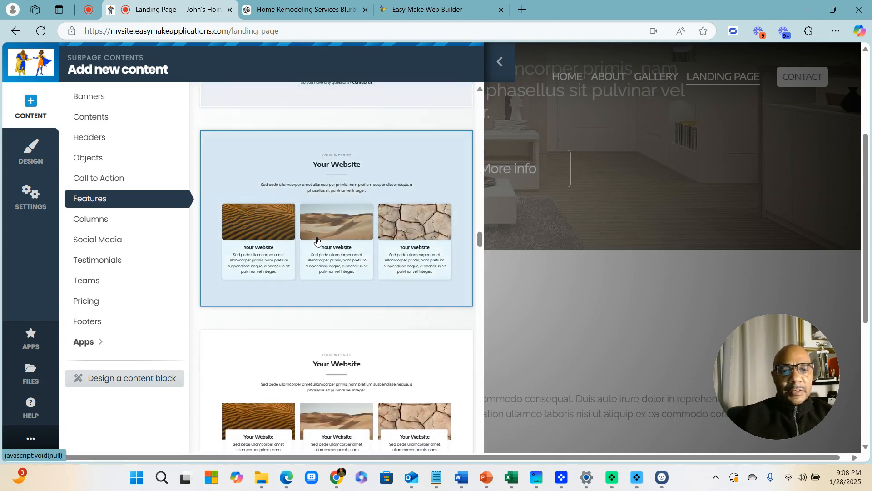
scroll(317, 241, "down", 10)
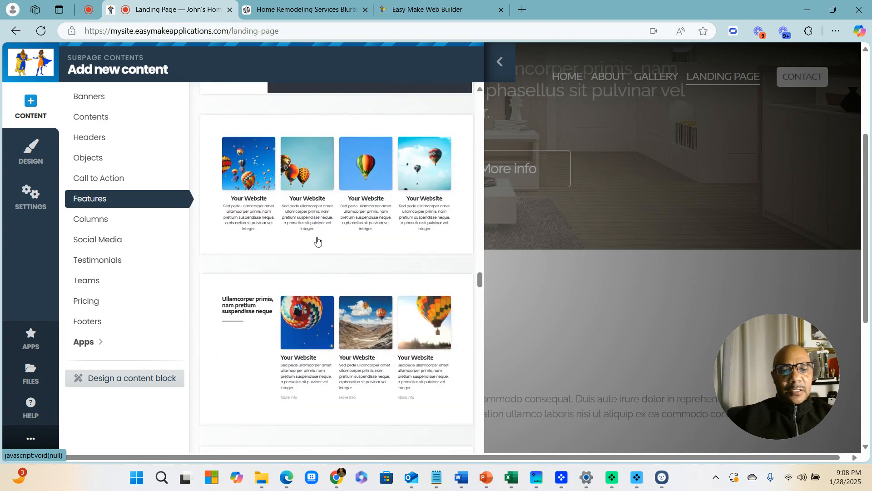
scroll(317, 241, "down", 10)
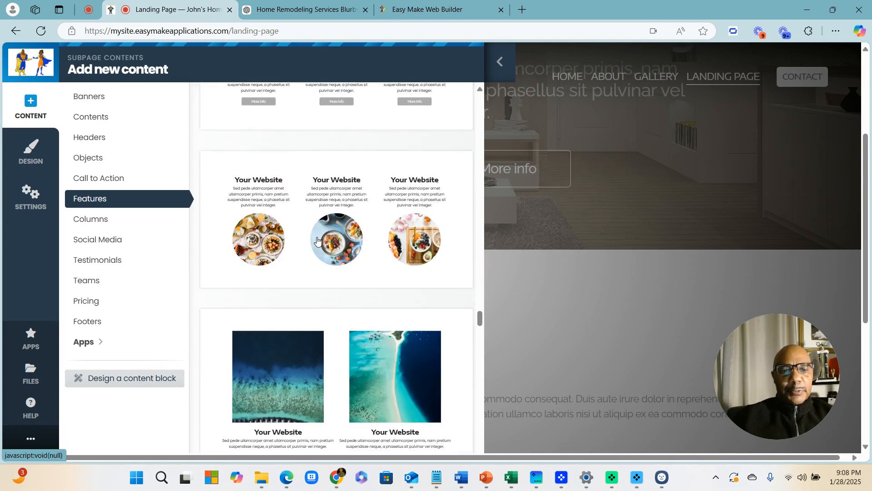
scroll(317, 241, "down", 8)
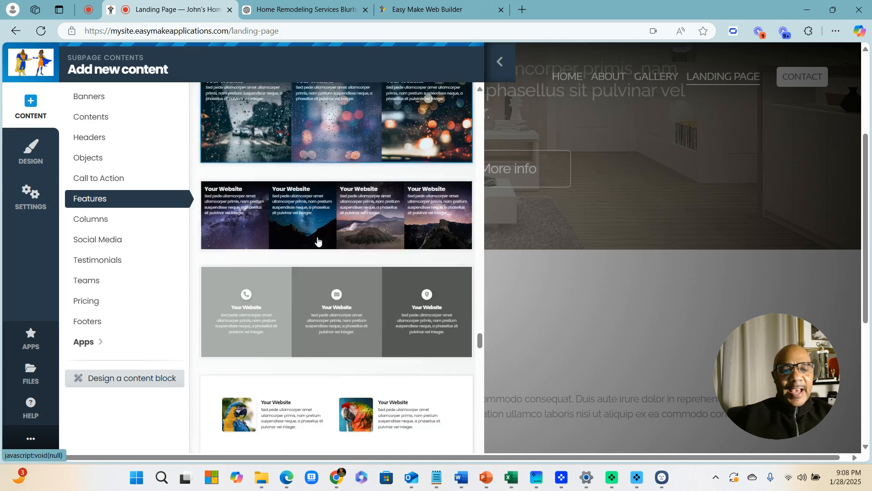
scroll(318, 236, "up", 4)
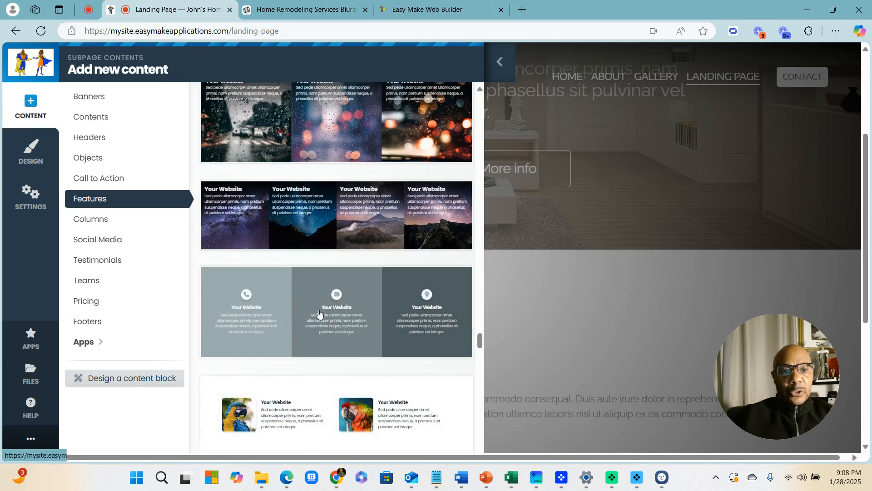
left_click(241, 272)
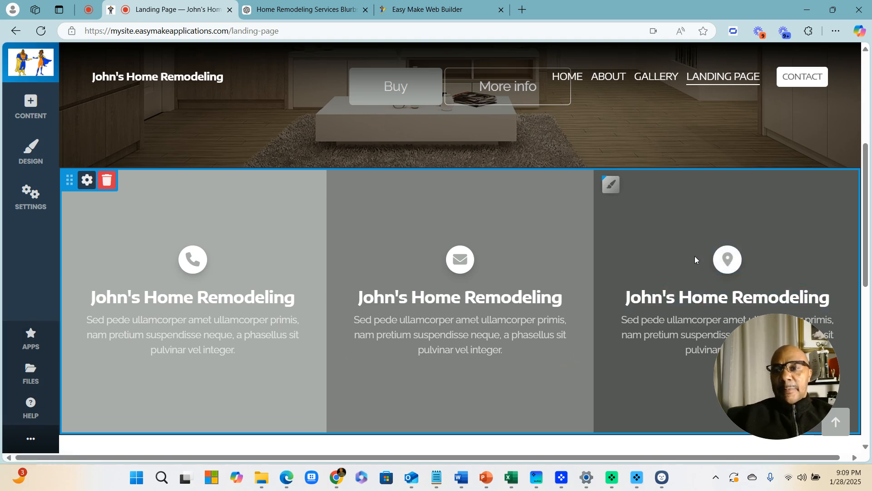
Open the first feature column's 'John's Home Remodeling' heading in the inline editor
left_click(208, 299)
Retitle the first two feature columns 'Contact Number' and 'Email Us'
triple_click(208, 299)
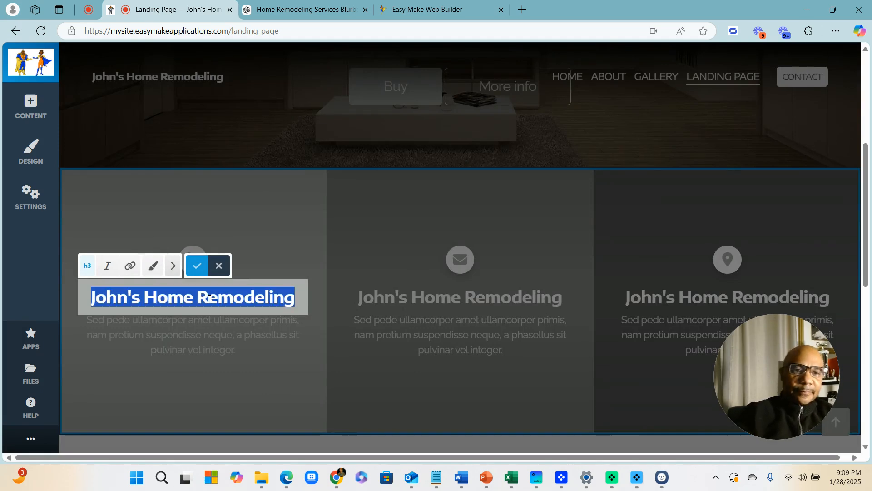
type("Contact Number")
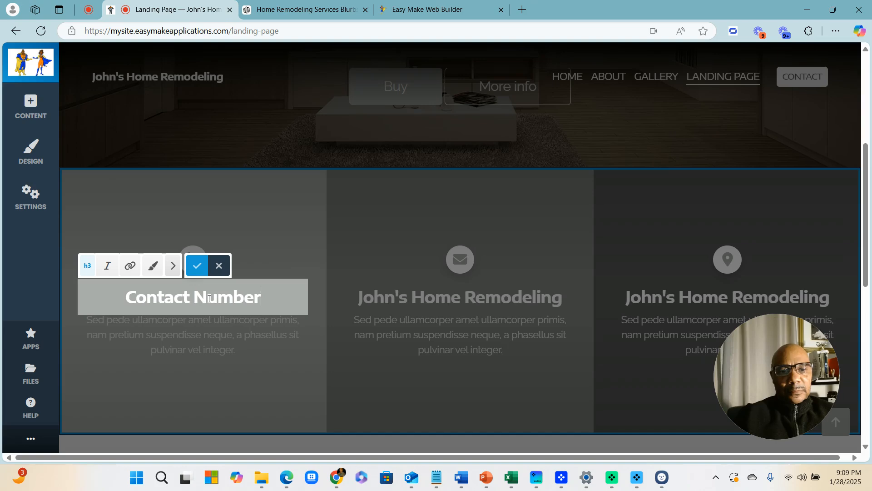
left_click(196, 266)
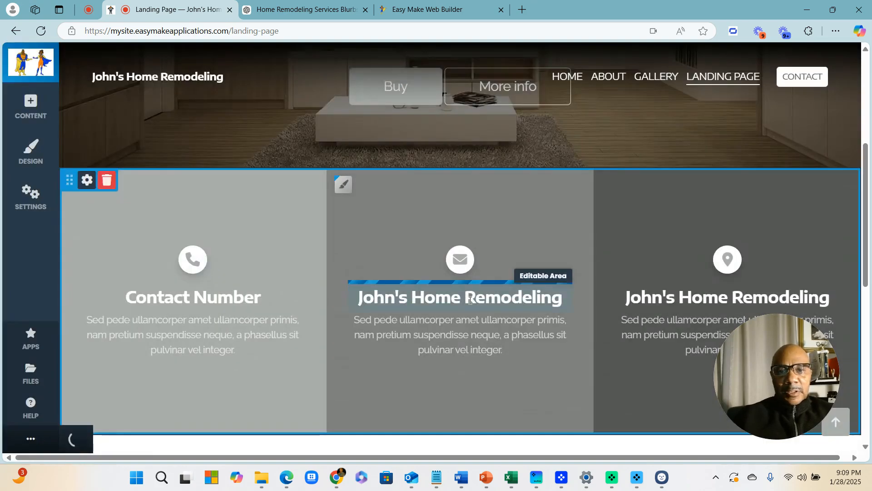
left_click(470, 300)
triple_click(471, 300)
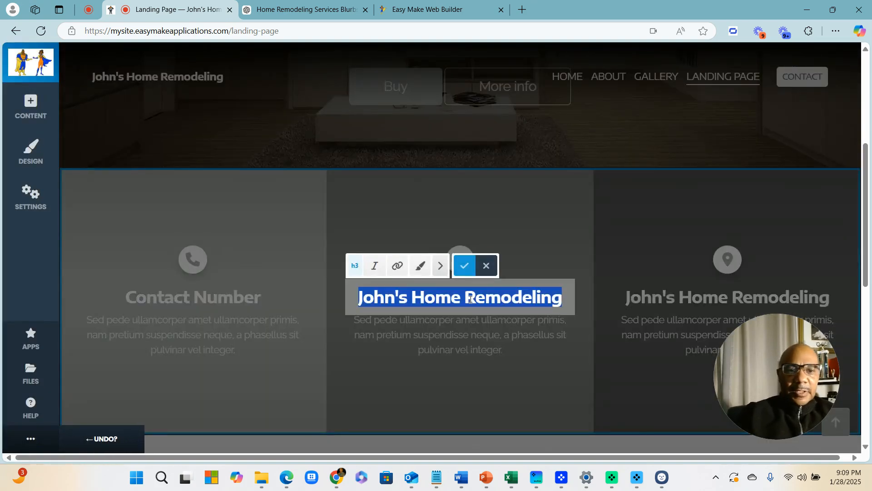
type("Ema")
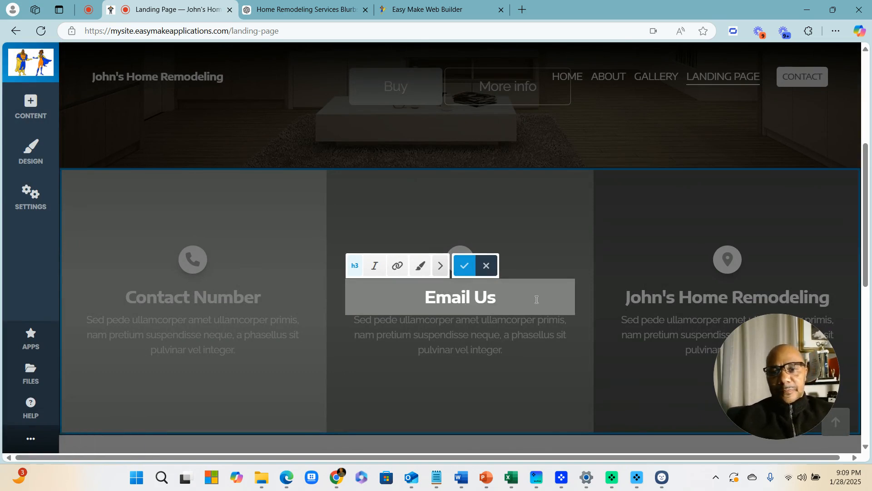
type("il Us")
left_click(464, 266)
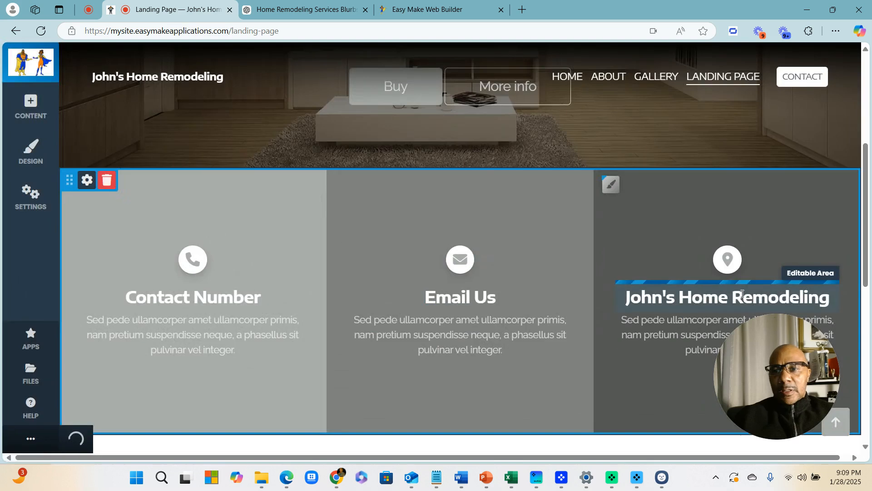
Retitle the third feature column 'Where We Are Located'
left_click(743, 294)
triple_click(748, 297)
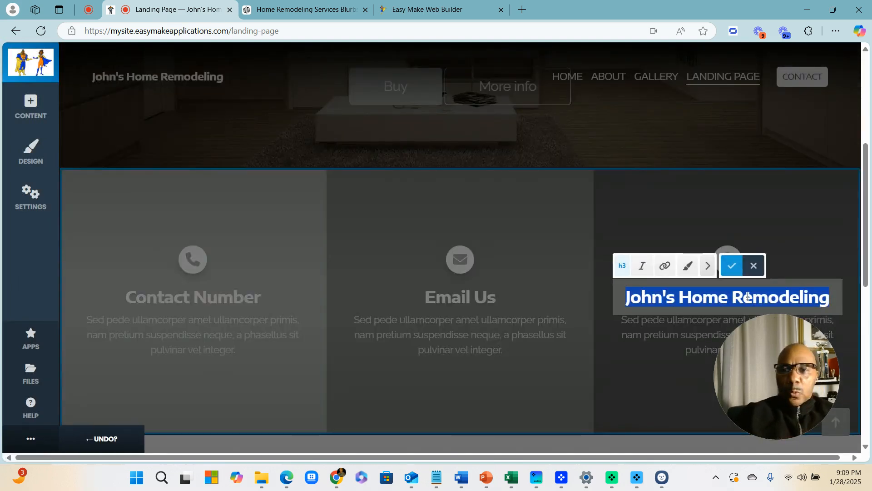
type("Where We a")
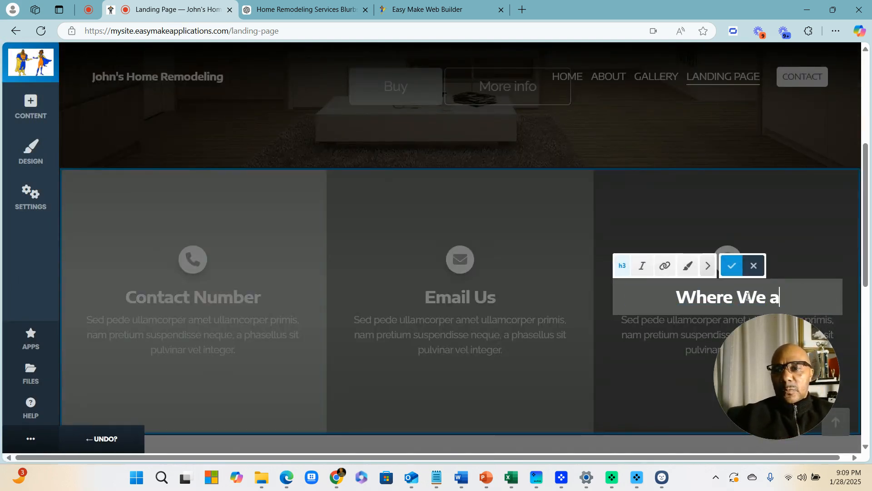
type("re")
key("BackSpace")
key("BackSpace")
key("BackSpace")
type("Are lo")
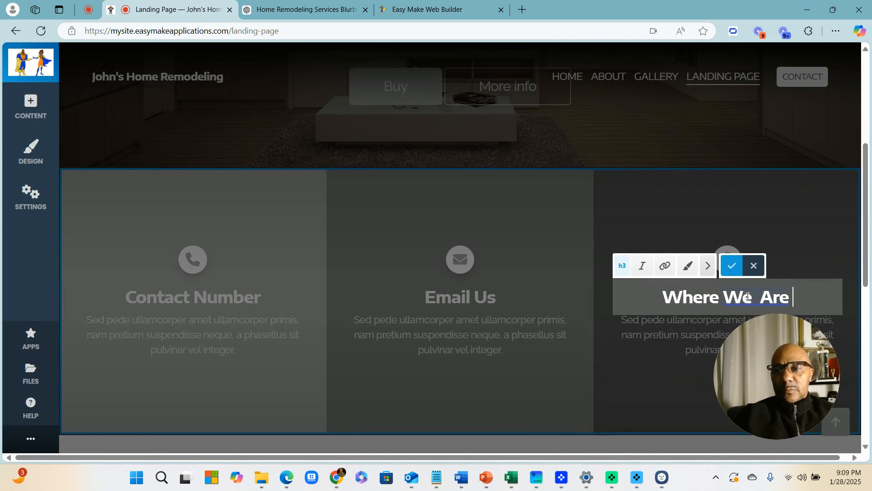
key("BackSpace")
key("BackSpace")
type("Locate")
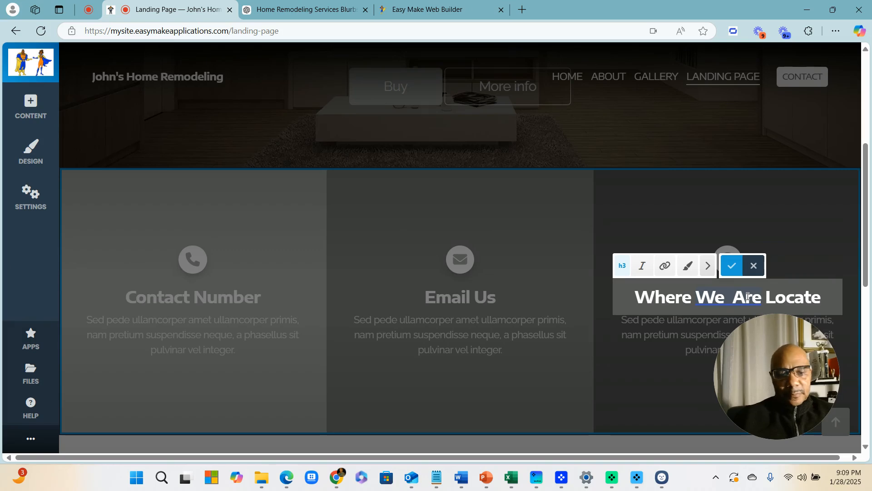
type("d")
left_click(424, 229)
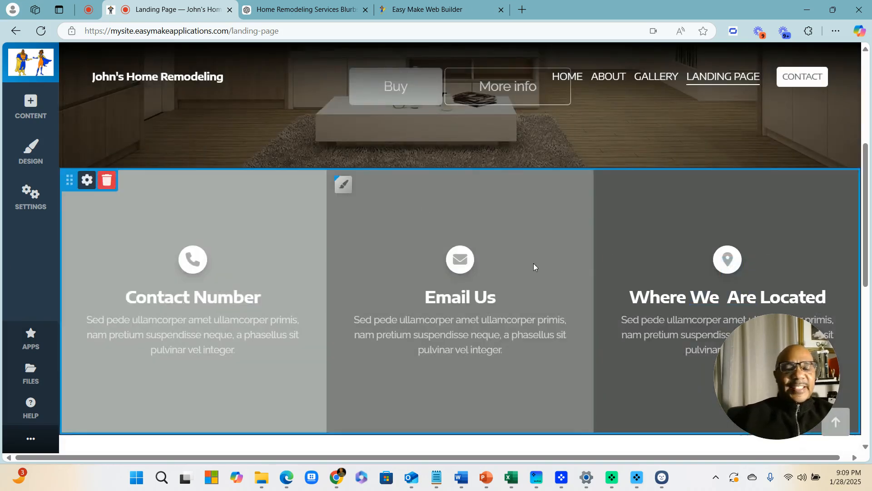
scroll(534, 267, "down", 5)
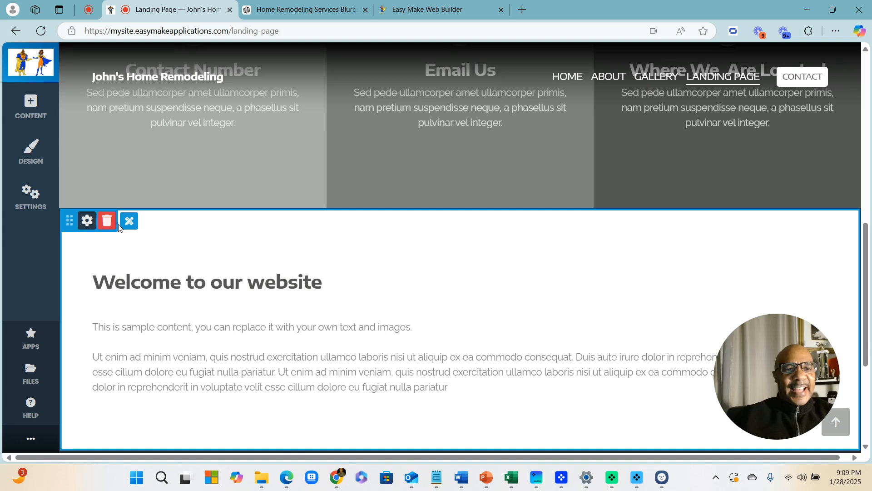
Delete the 'Welcome to our website' section and bring up new content choices below the contact columns
left_click(107, 221)
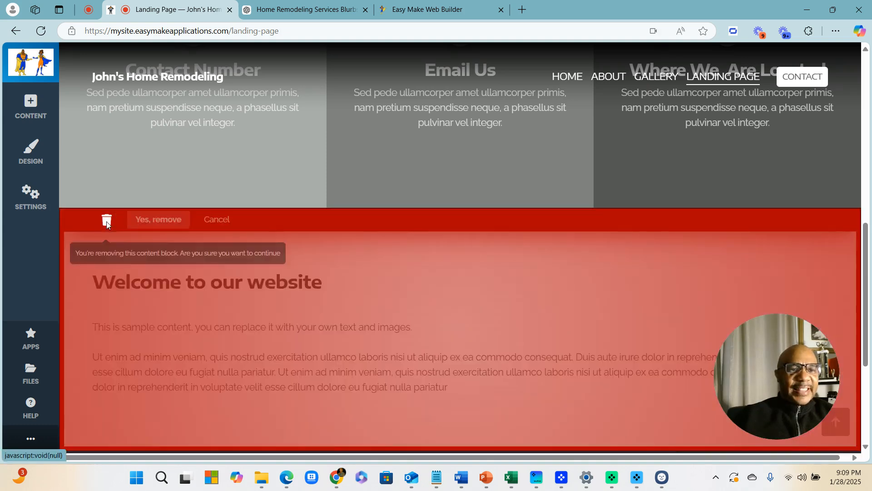
left_click(146, 223)
mouse_move(455, 252)
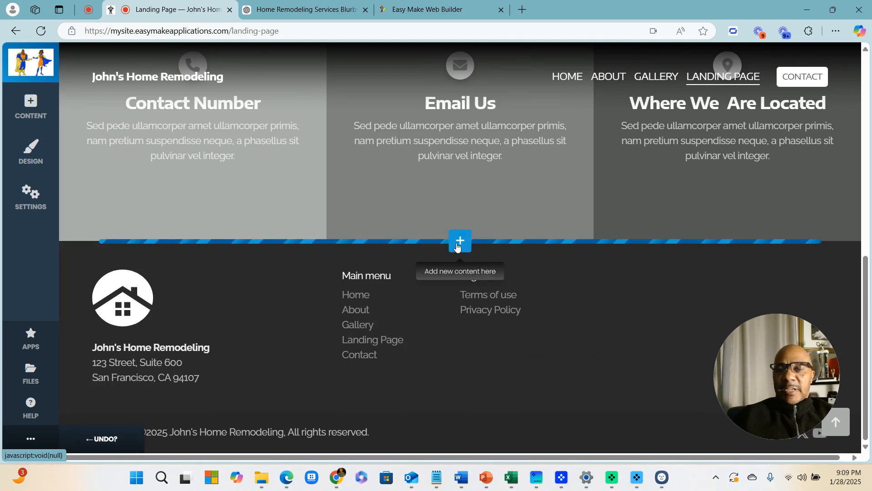
left_click(460, 241)
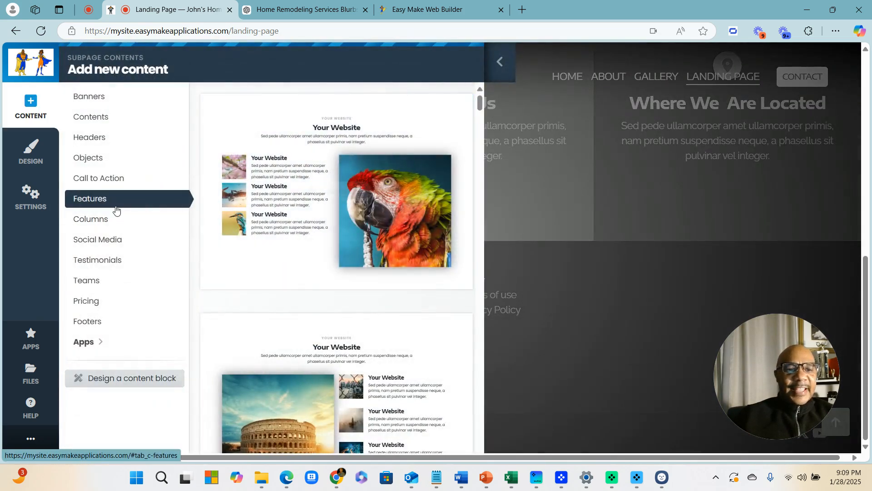
Design a custom heading, paragraph and image block with the Buttons row removed, and apply it
left_click(129, 383)
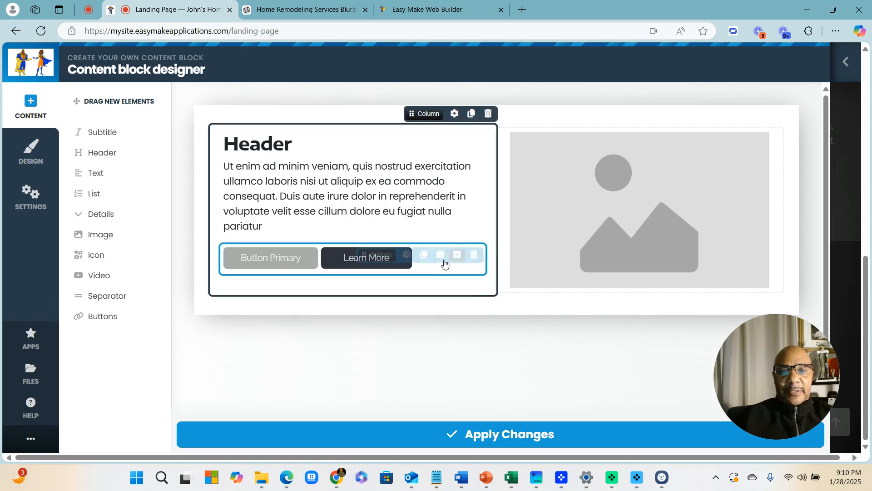
left_click(474, 254)
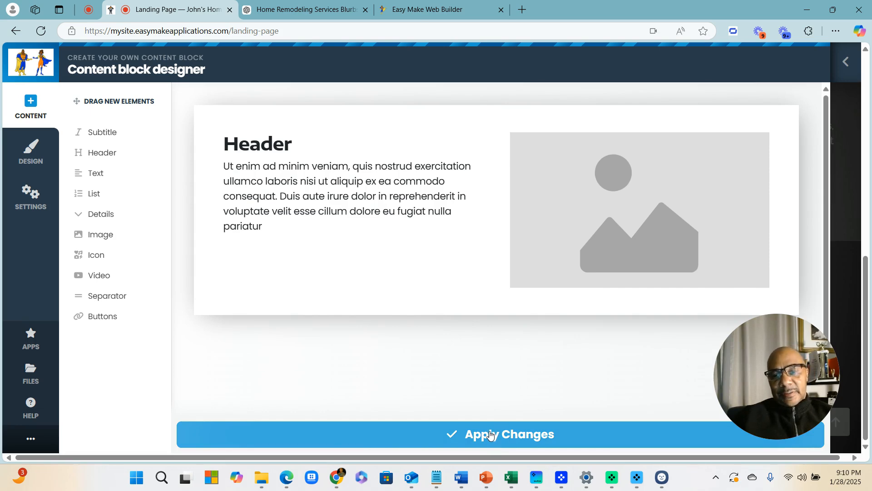
left_click(491, 435)
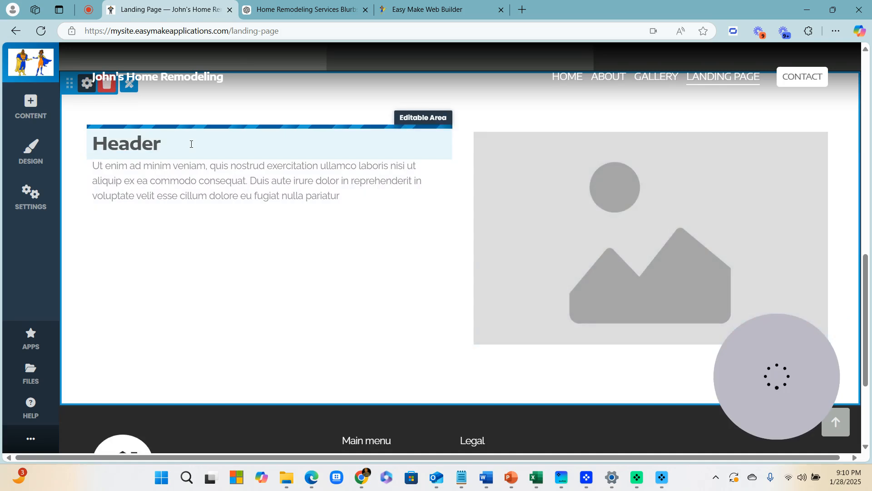
Change the new block's 'Header' heading to 'About Our Home Remodeling'
left_click(192, 144)
double_click(190, 143)
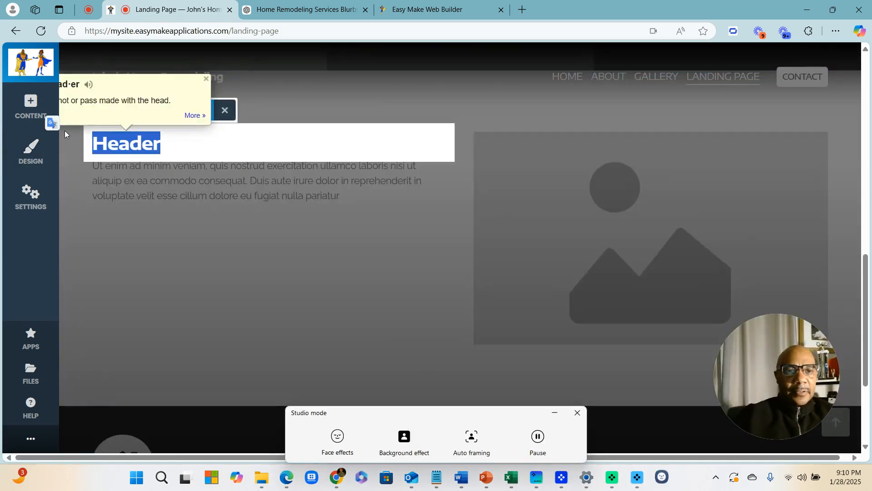
type("About ")
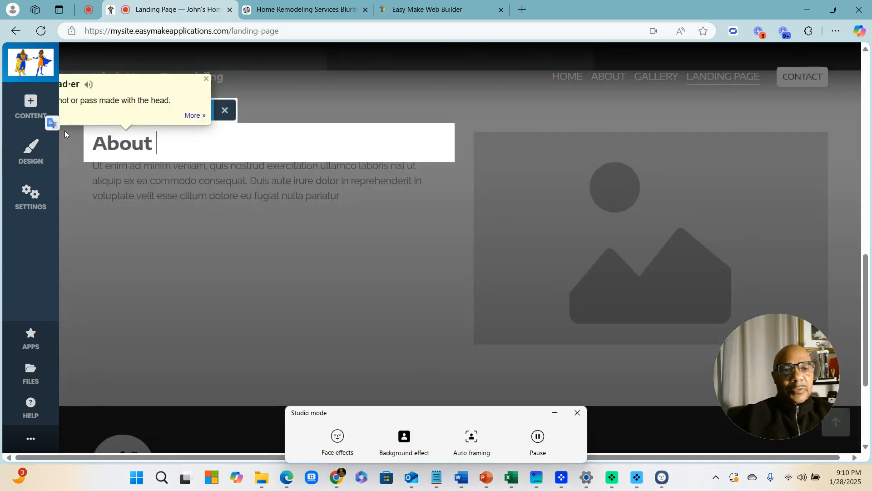
type("Our")
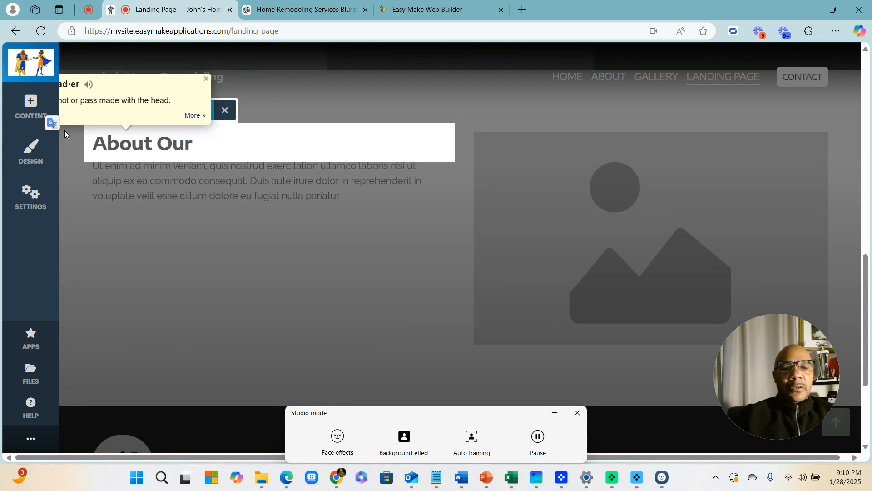
type(" ho")
key("BackSpace")
key("BackSpace")
type("Hme")
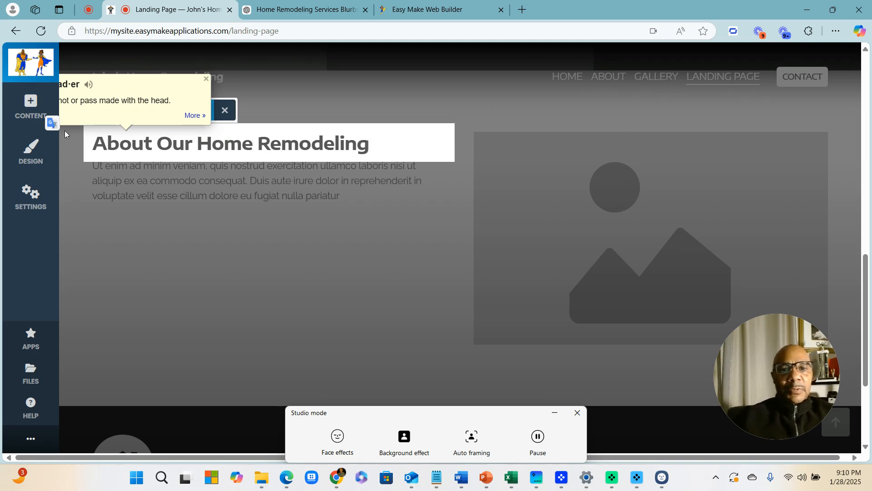
left_click(203, 305)
scroll(390, 352, "up", 3)
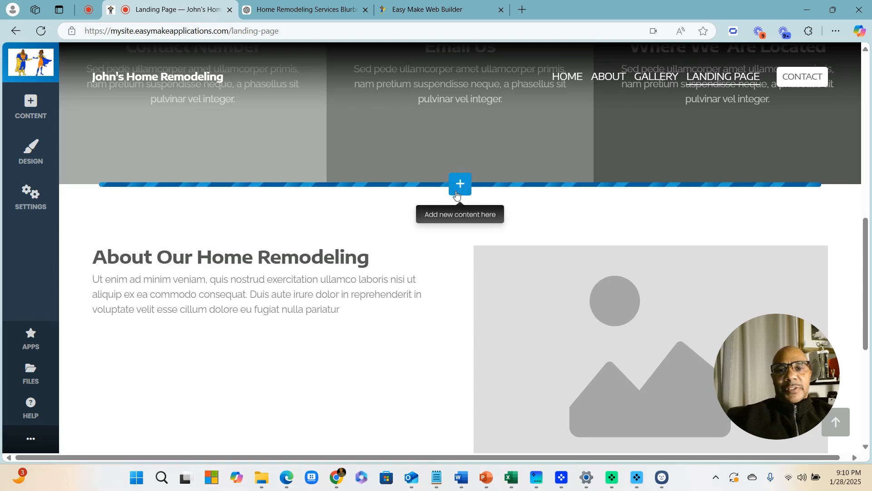
Insert the three-icon-column template from the Features category below the contact columns
left_click(460, 186)
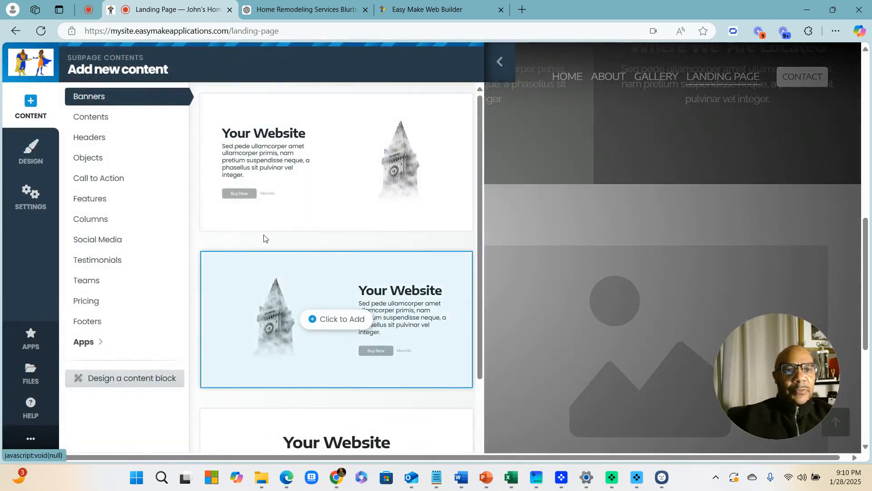
left_click(91, 117)
scroll(346, 251, "down", 3)
scroll(373, 255, "down", 12)
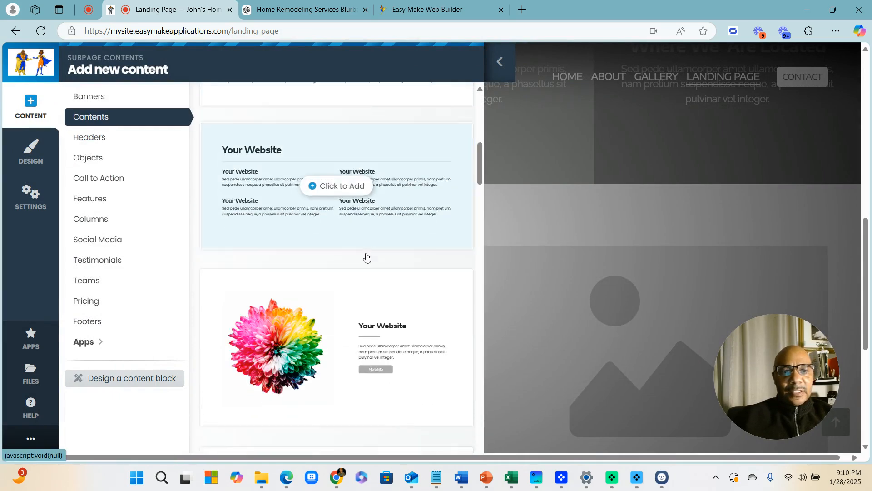
scroll(346, 284, "down", 5)
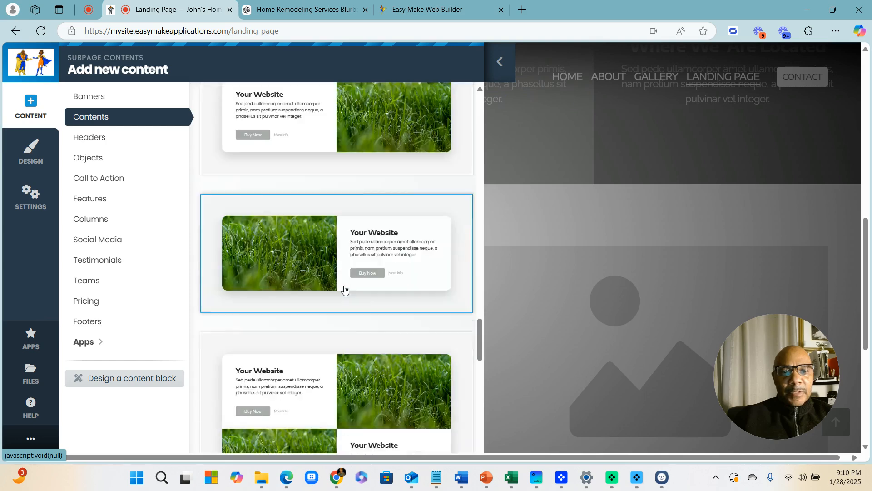
left_click(93, 203)
scroll(351, 215, "down", 10)
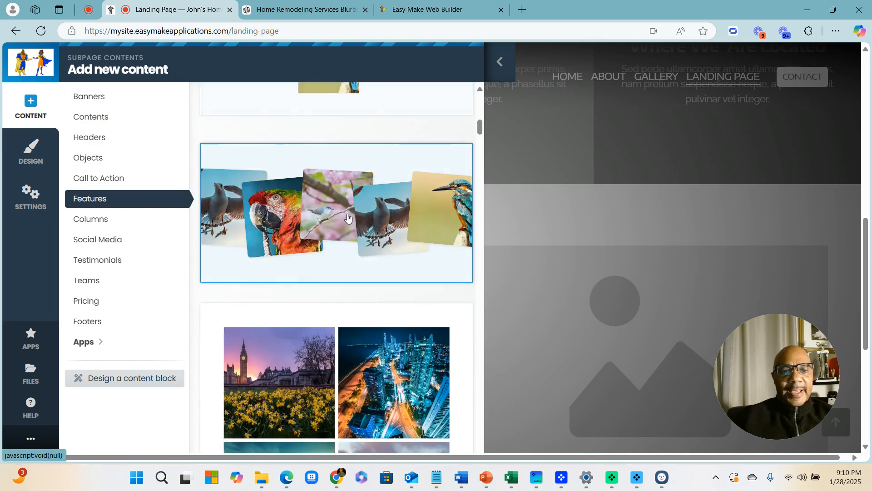
scroll(351, 214, "up", 1)
scroll(347, 221, "down", 4)
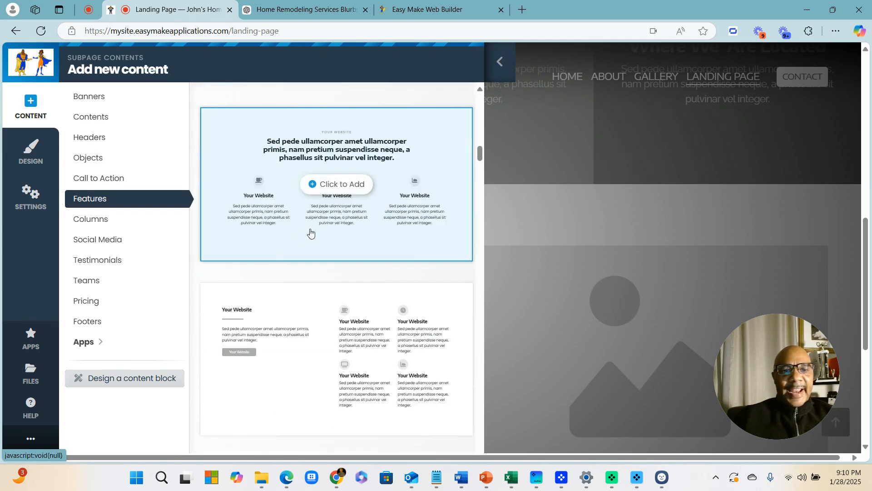
left_click(305, 150)
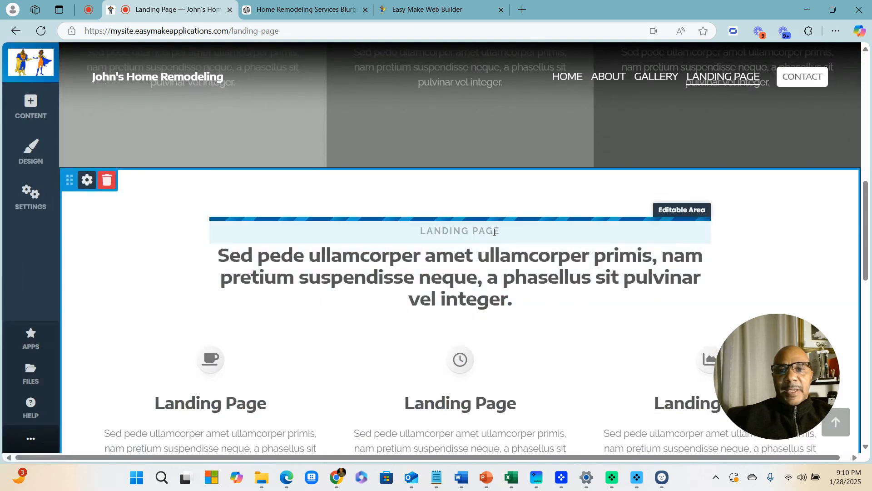
Change the section's LANDING PAGE subtitle to 'OUR SERVICES'
left_click(495, 232)
left_click_drag(371, 224, 368, 226)
type("O")
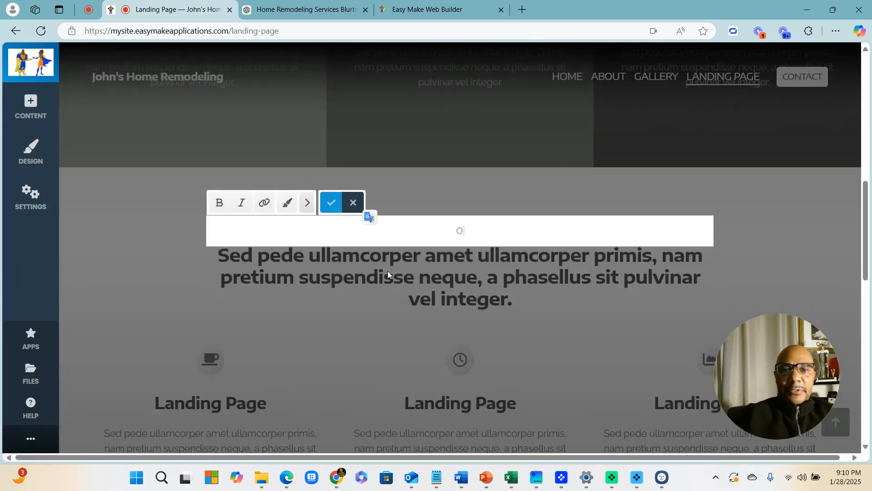
type("UR SERVICES")
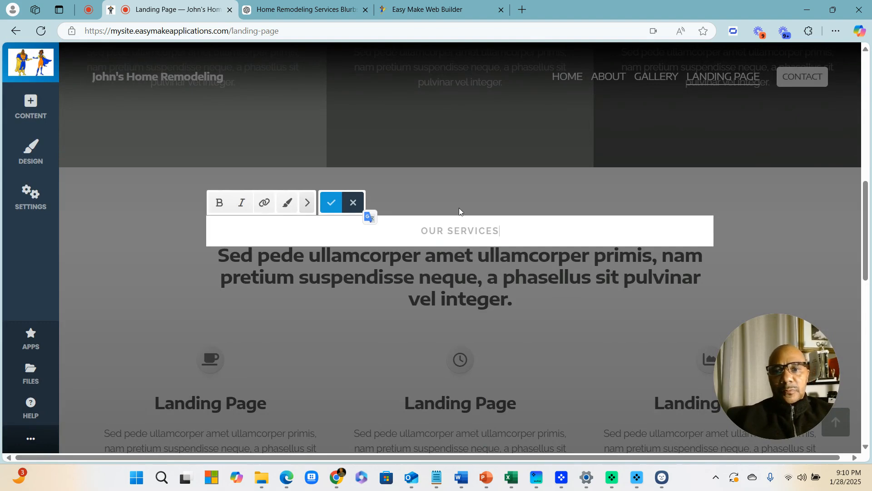
left_click(332, 202)
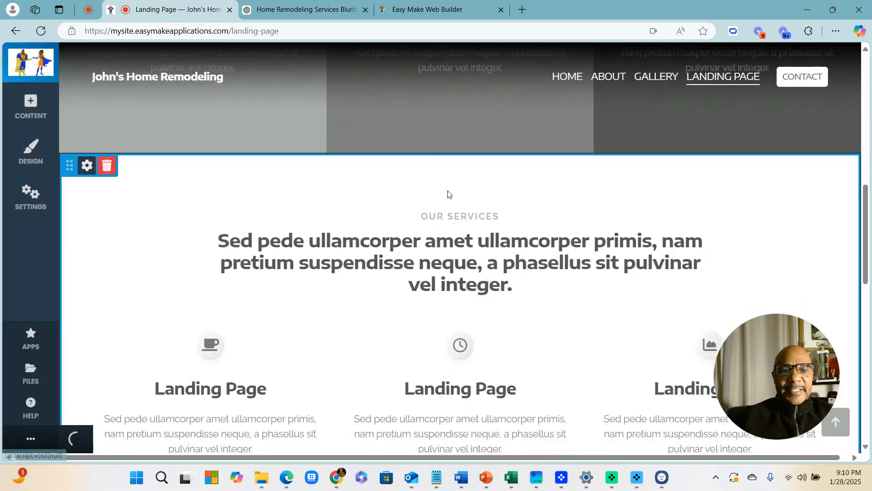
scroll(448, 194, "down", 2)
Title the first two columns 'Kitchen Remodeling' and 'Bath Remodeling'
left_click(267, 290)
left_click_drag(268, 291, 172, 278)
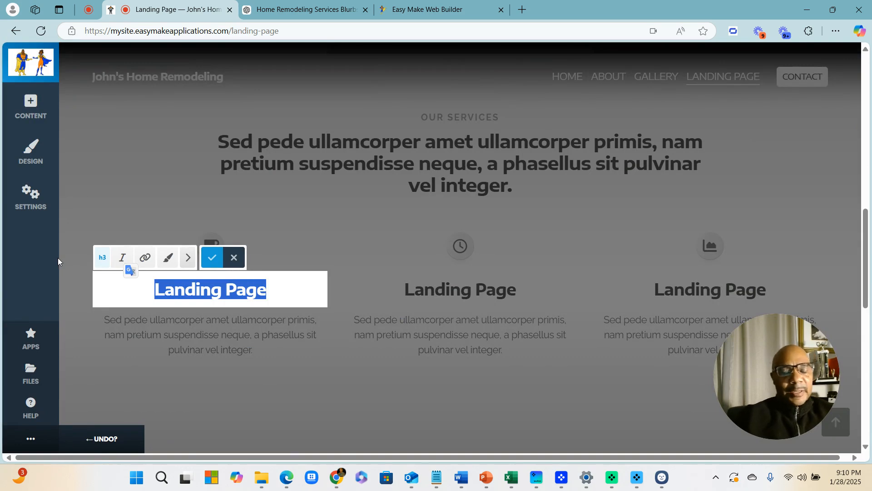
type("Kitchen ")
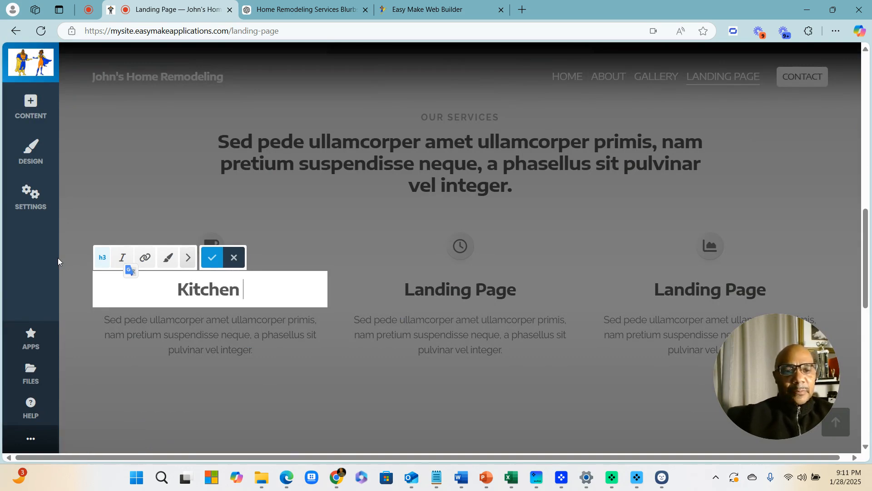
type("Remodeling")
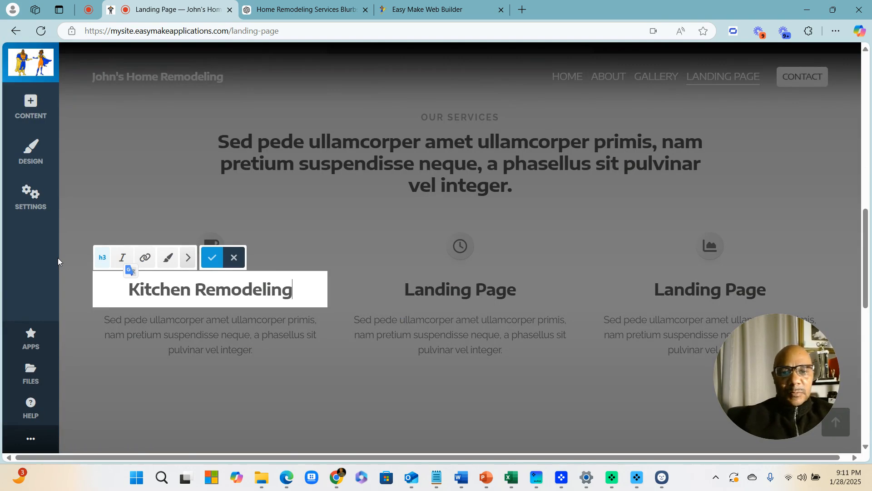
left_click(485, 286)
left_click_drag(521, 289, 394, 289)
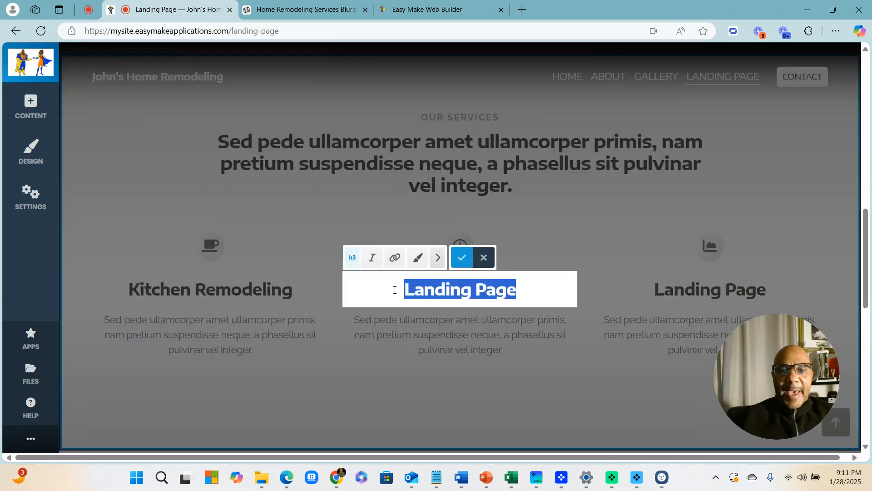
type("Bo")
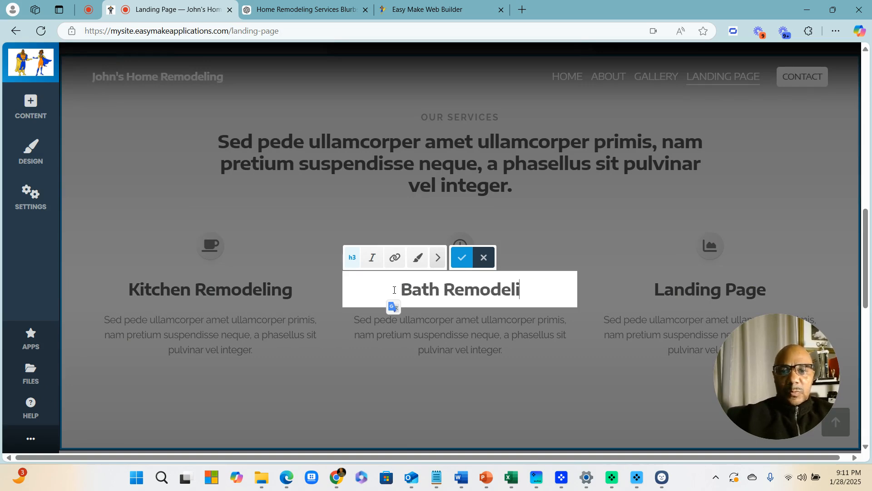
left_click(823, 229)
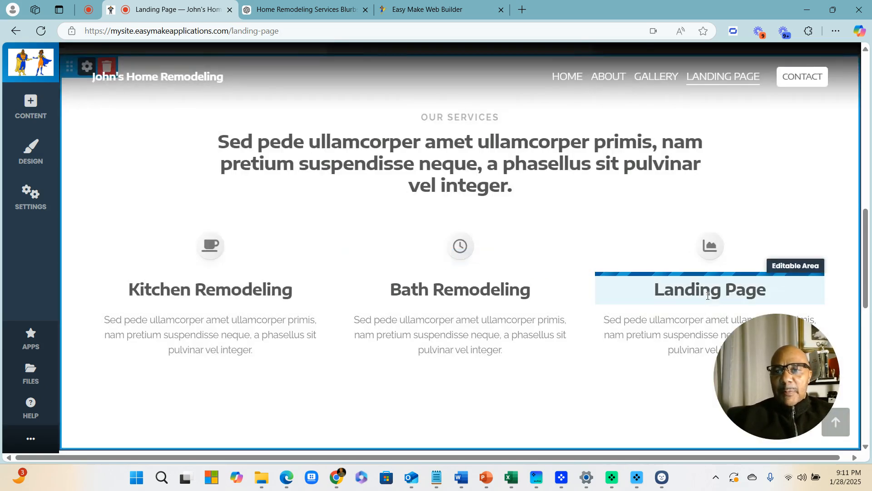
Title the third column 'Windows and Floors'
left_click(782, 283)
left_click_drag(782, 283, 612, 284)
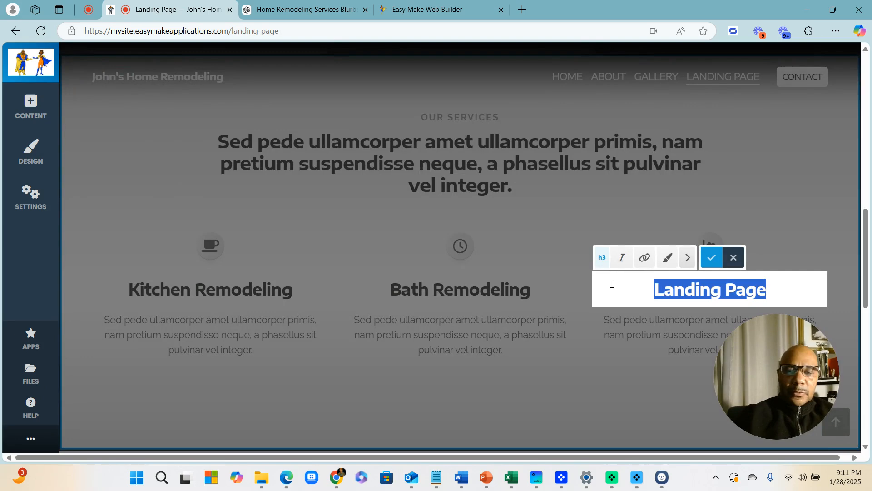
type("Wd")
key("F12")
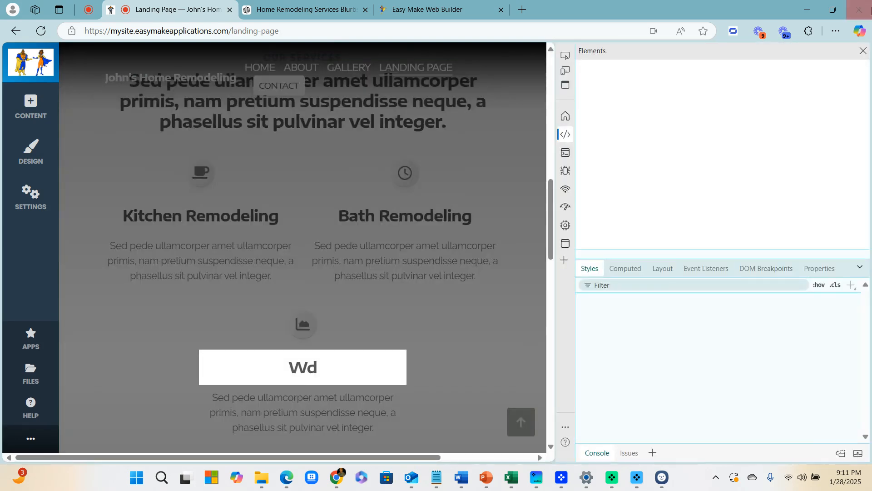
left_click(860, 52)
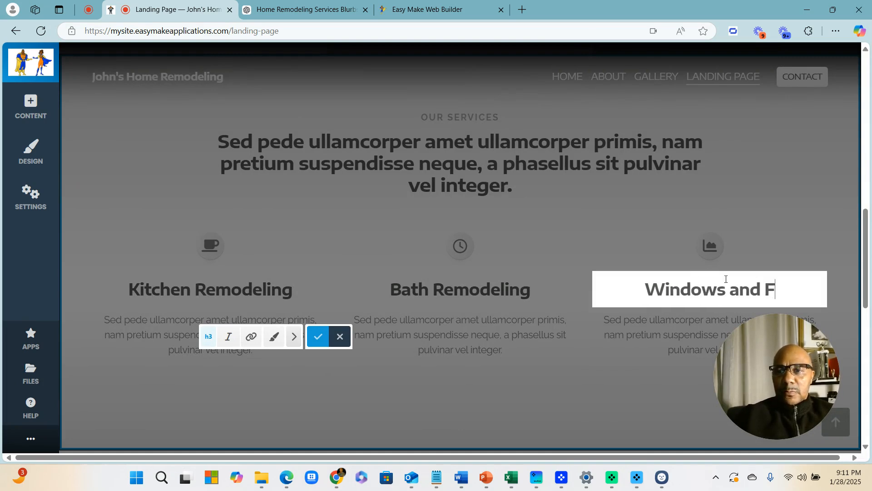
type("loors")
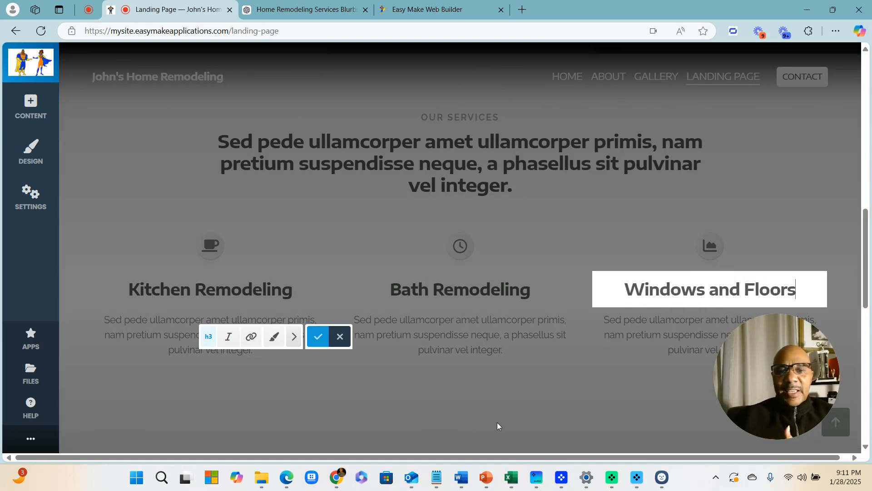
left_click(492, 407)
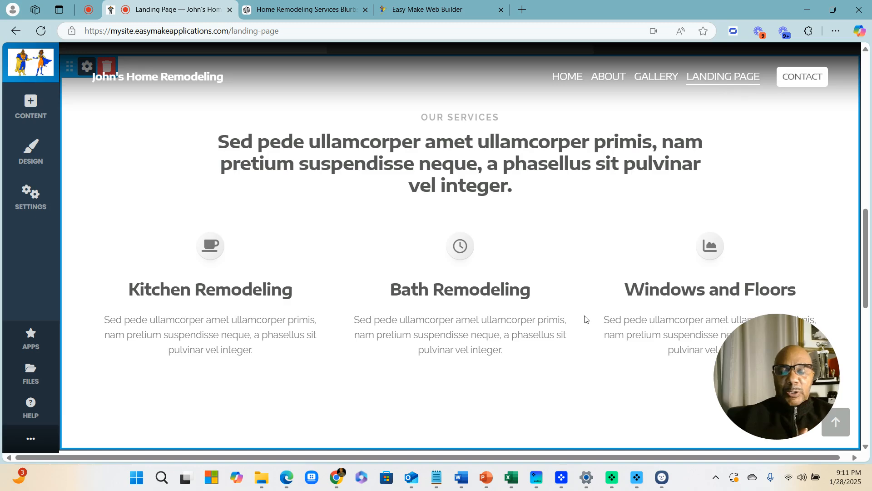
scroll(403, 288, "down", 1)
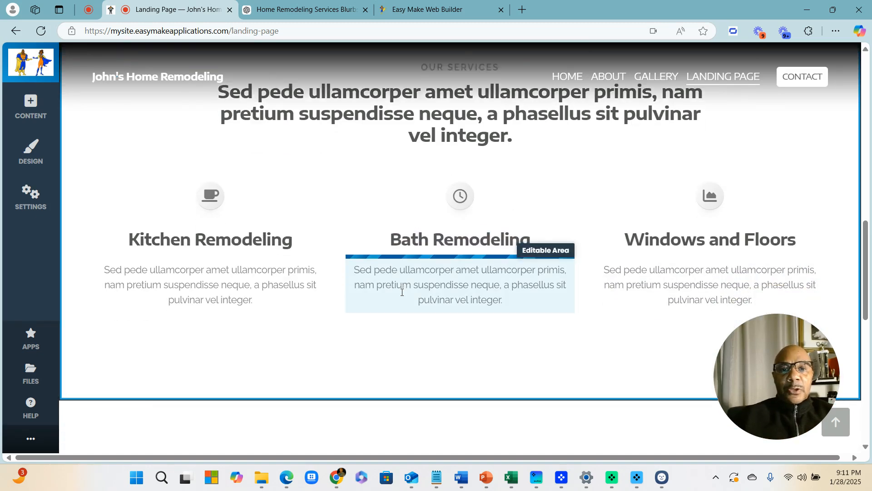
scroll(402, 290, "up", 4)
scroll(402, 290, "down", 10)
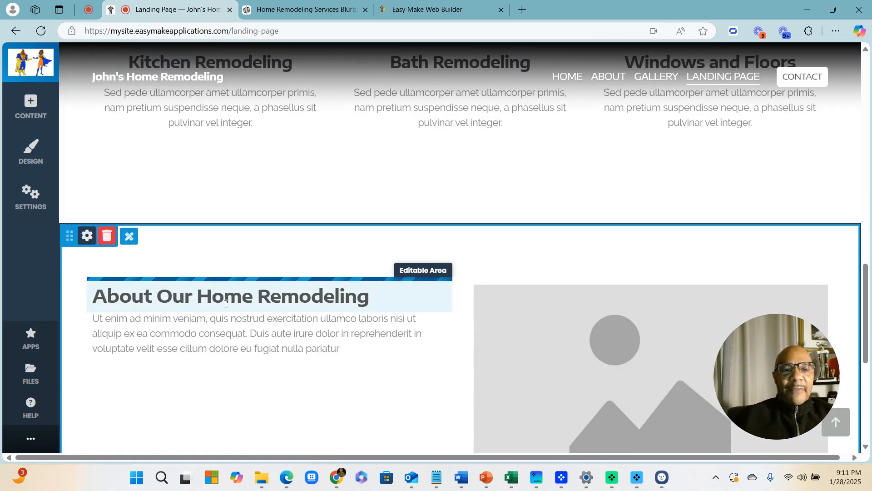
scroll(293, 280, "down", 2)
scroll(267, 222, "up", 1)
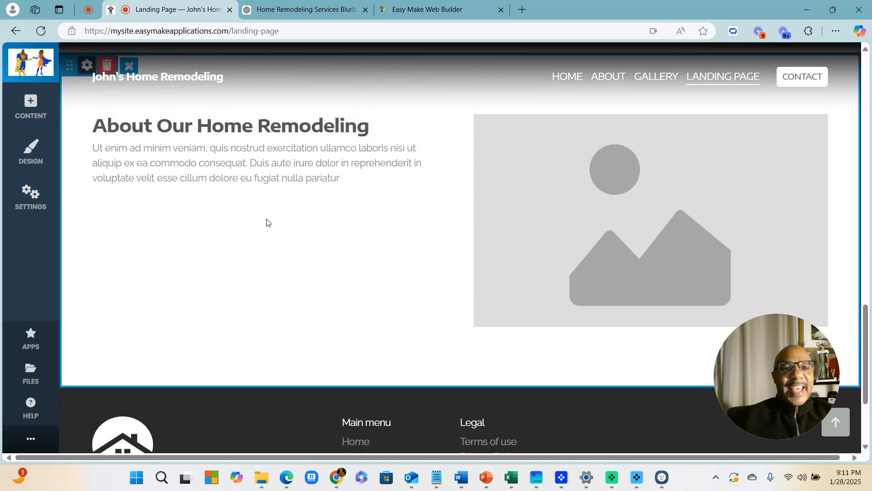
mouse_move(471, 383)
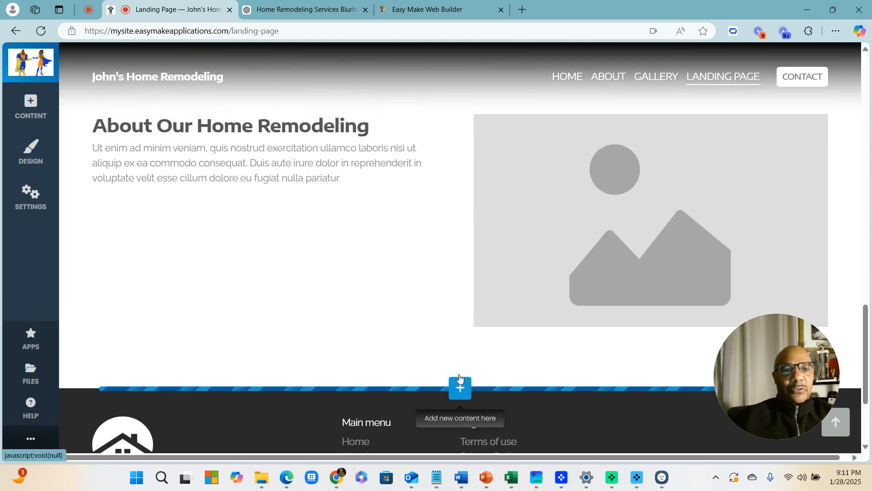
scroll(460, 378, "up", 5)
scroll(334, 258, "down", 1)
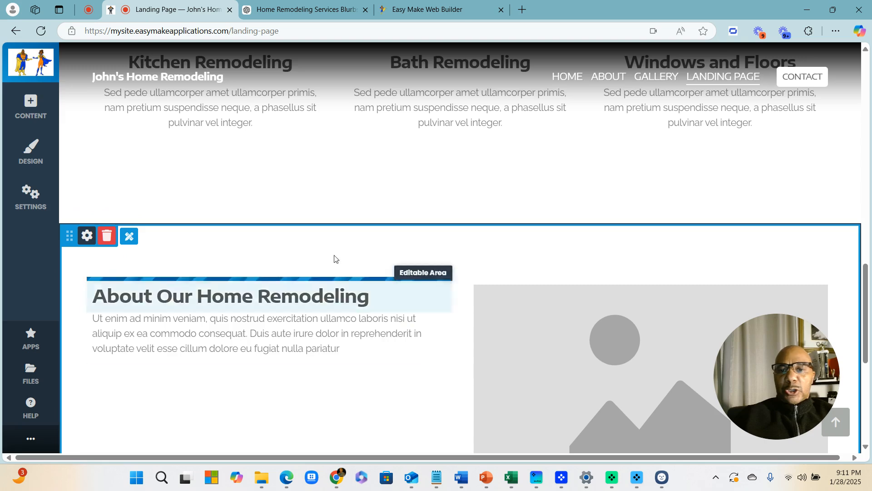
Duplicate the About Our Home Remodeling block using Copy Here, placing the copy right below it
scroll(449, 290, "down", 3)
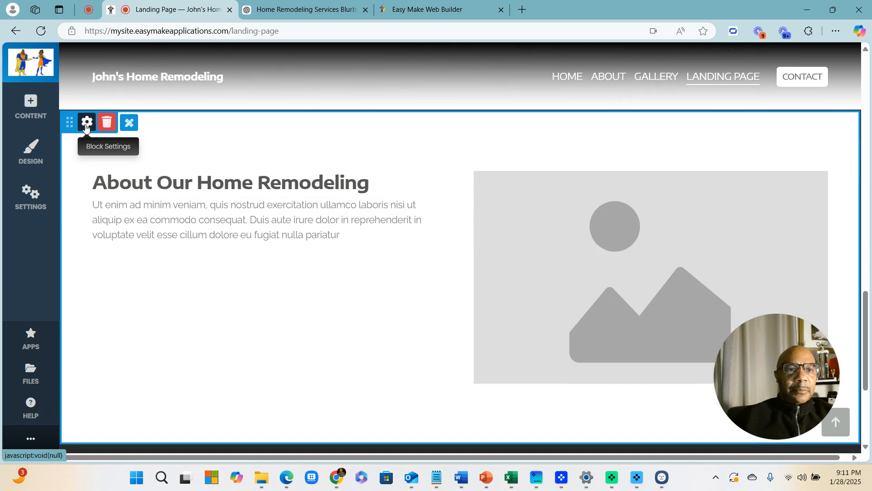
left_click(86, 124)
left_click(160, 174)
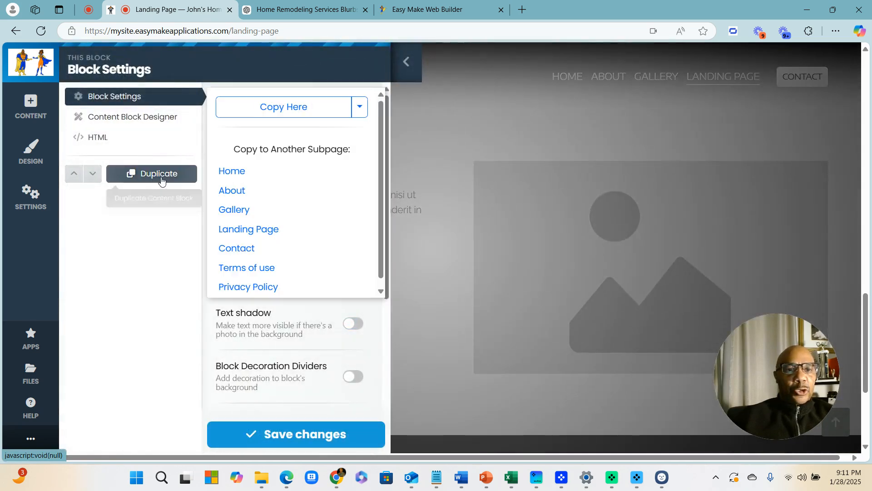
left_click(278, 113)
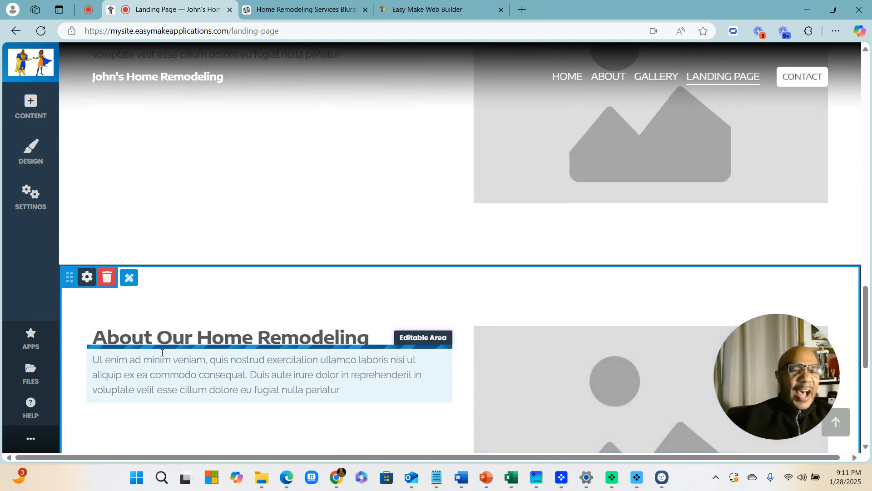
scroll(461, 293, "down", 2)
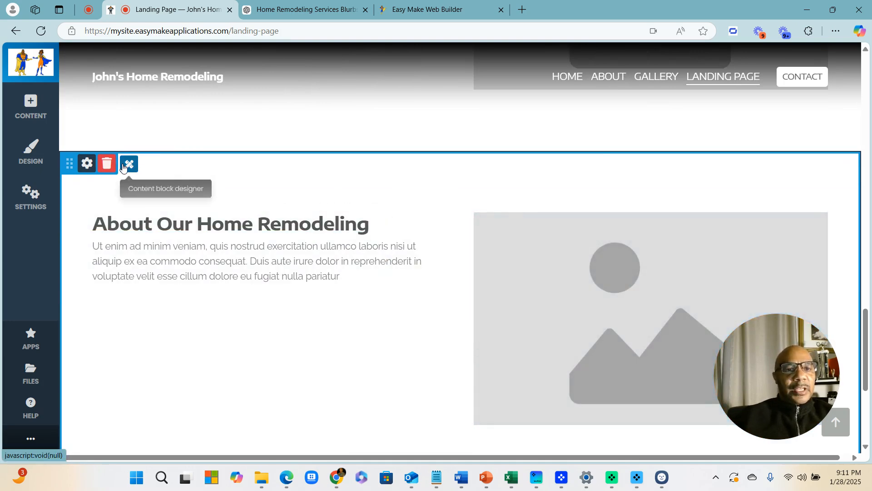
In the block designer, move the copied block's image column left of the text and apply
left_click(127, 165)
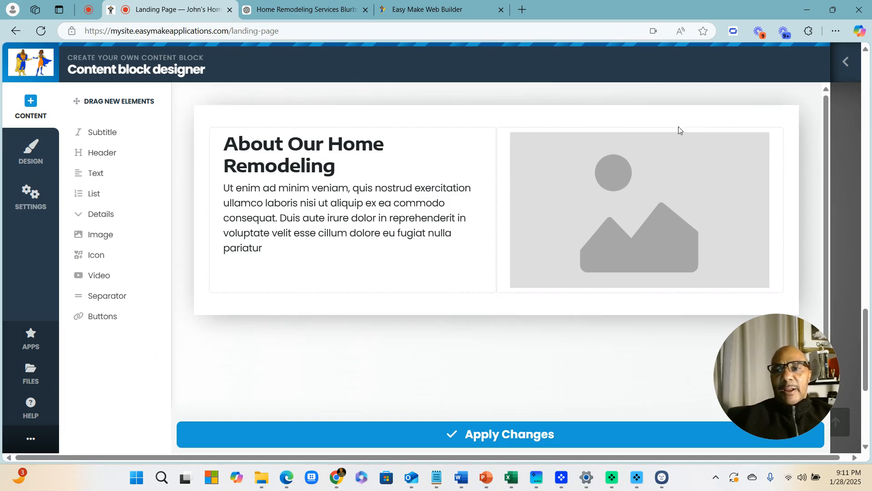
left_click_drag(710, 113, 418, 115)
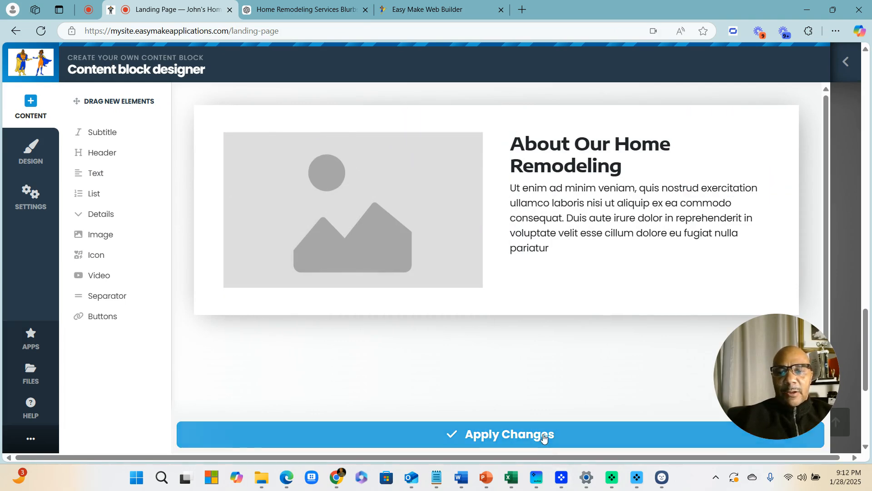
left_click(545, 435)
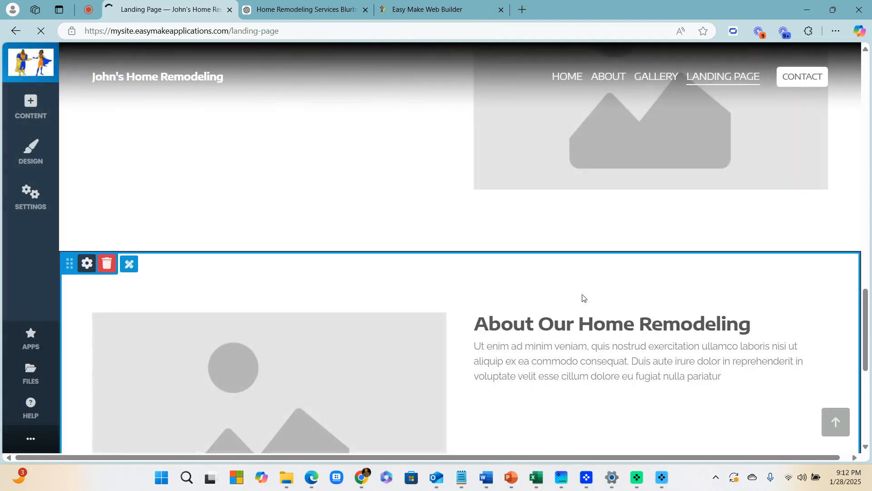
Replace the copied block's heading with 'Why Choose Our Company' and save it
left_click(586, 318)
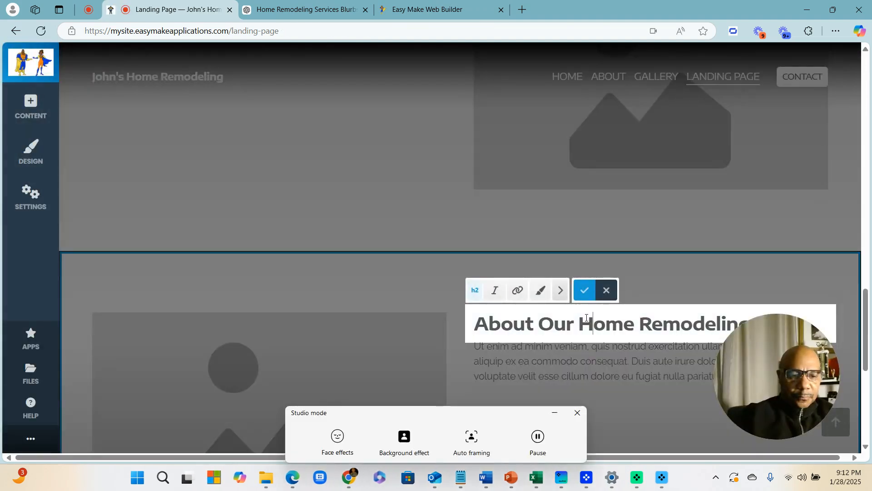
triple_click(586, 318)
type("Whhy")
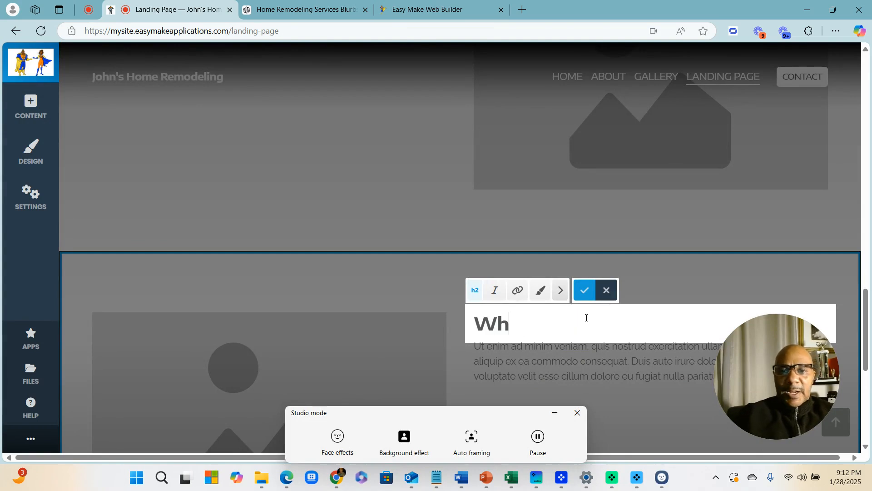
key("BackSpace")
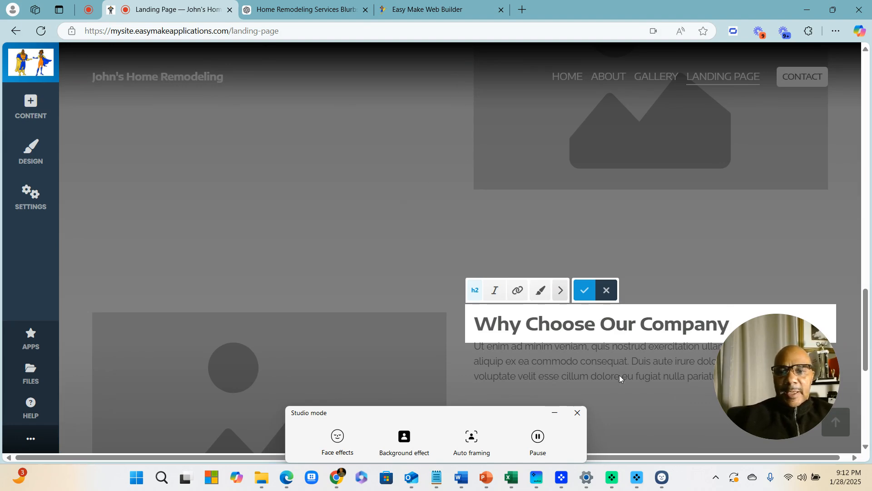
left_click(576, 414)
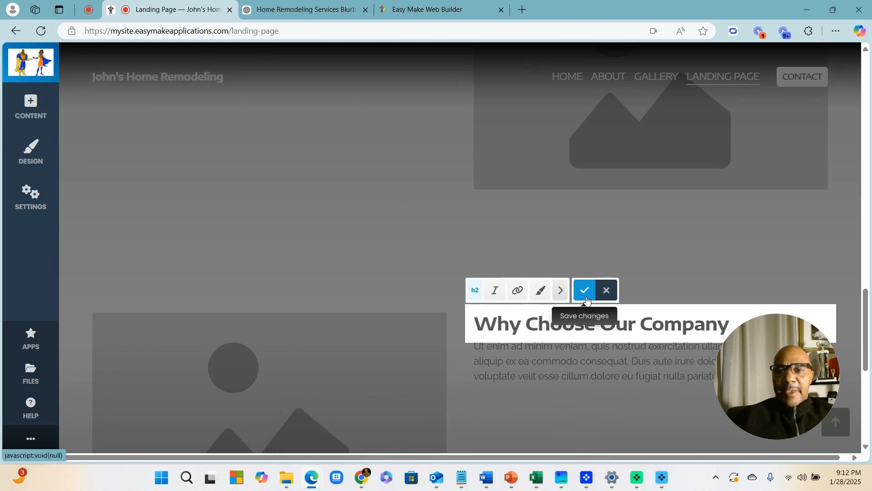
left_click(584, 301)
scroll(318, 215, "up", 4)
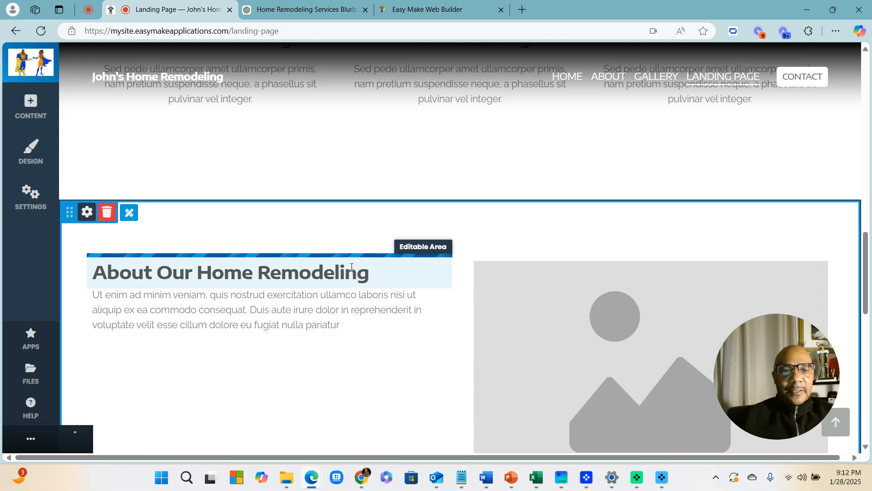
Open the file browser for the About section's placeholder image
scroll(418, 305, "down", 6)
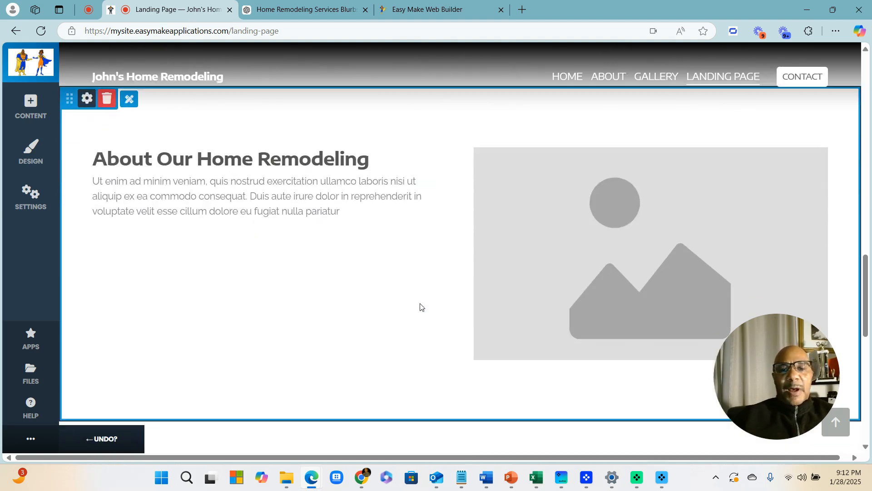
scroll(576, 373, "up", 6)
scroll(632, 330, "up", 3)
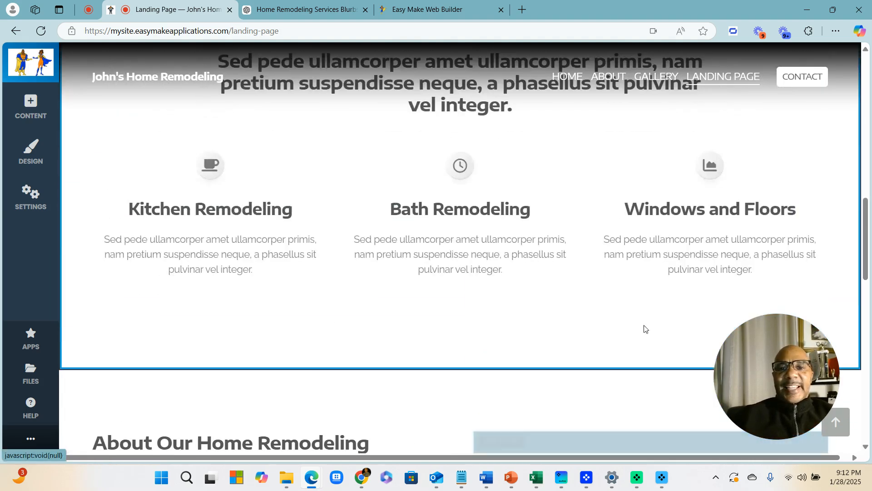
scroll(654, 266, "down", 6)
scroll(636, 227, "up", 1)
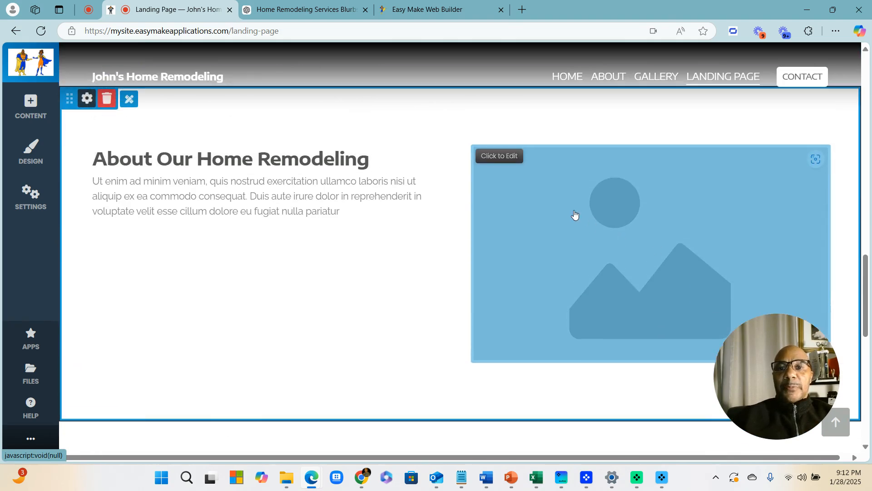
left_click(509, 164)
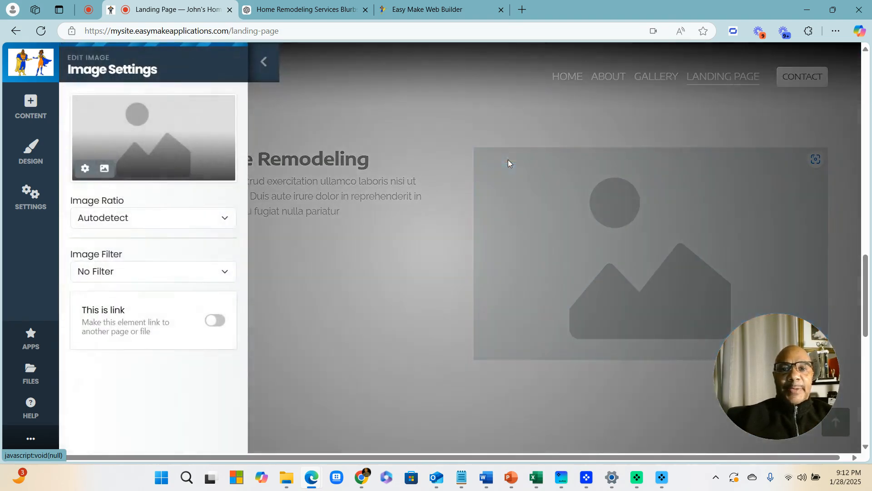
left_click(106, 174)
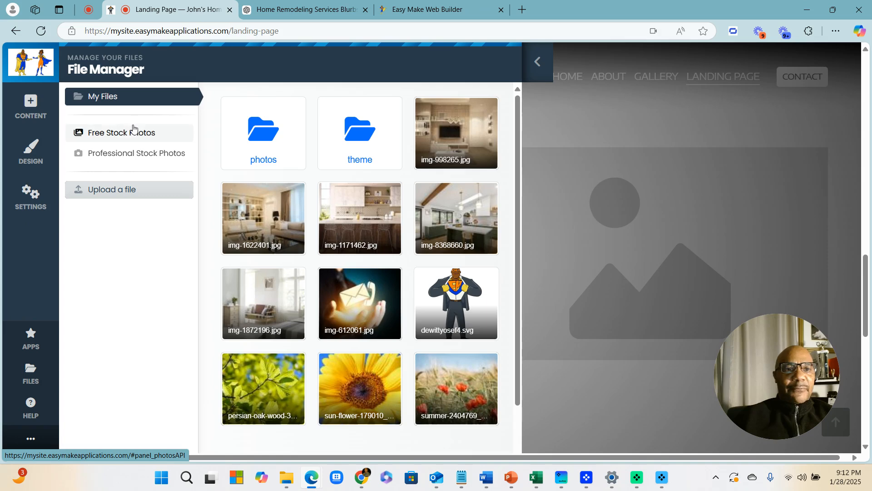
Search Free Stock Photos for 'kitchen' and save the bar-stool kitchen photo as the image
left_click(123, 137)
left_click(290, 112)
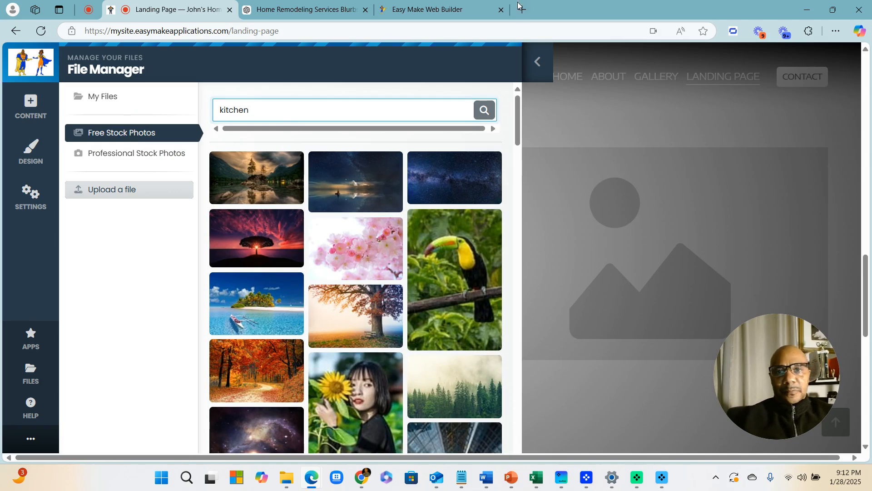
left_click(485, 111)
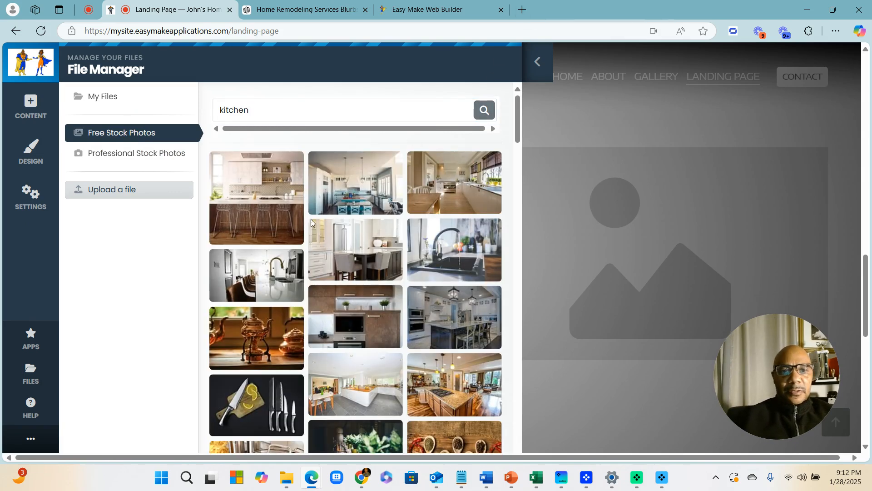
left_click(264, 214)
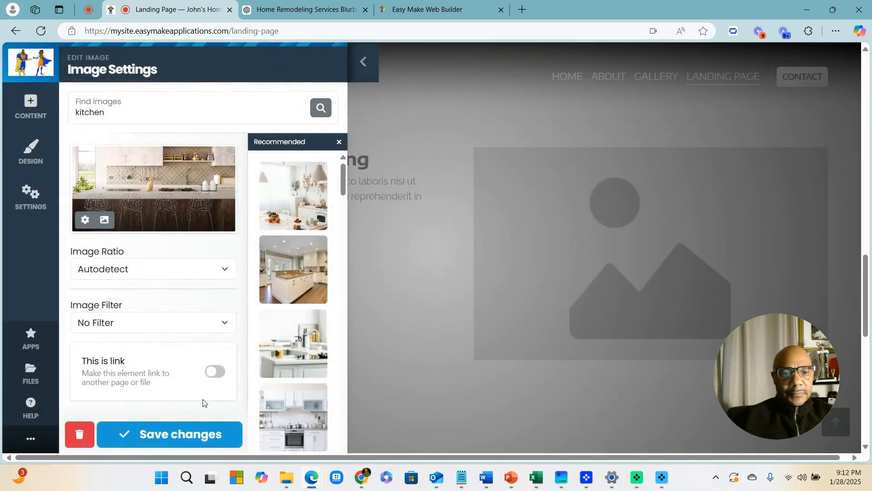
left_click(181, 434)
scroll(516, 238, "down", 5)
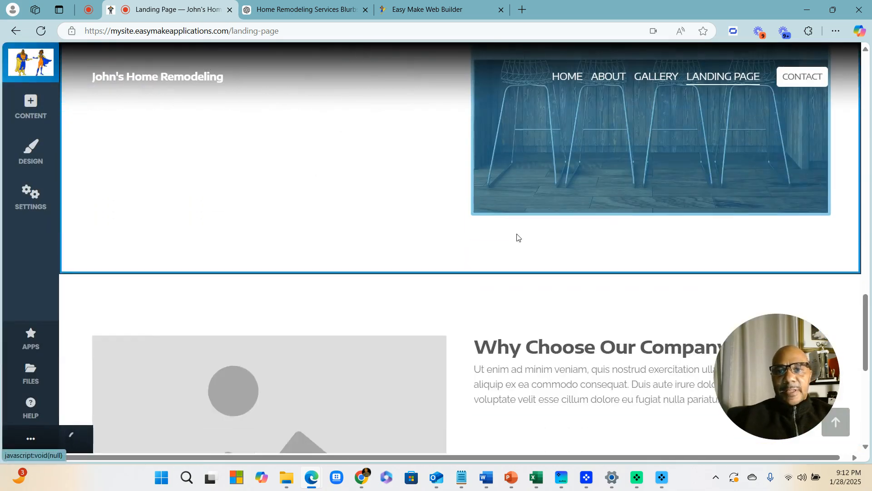
scroll(517, 237, "down", 3)
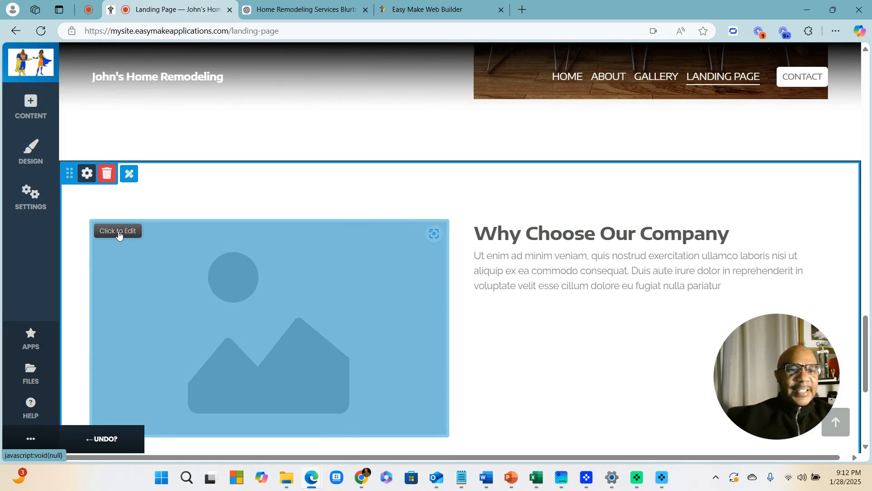
Search the professional stock photos for Bathroom and preview a master bath photo
left_click(118, 235)
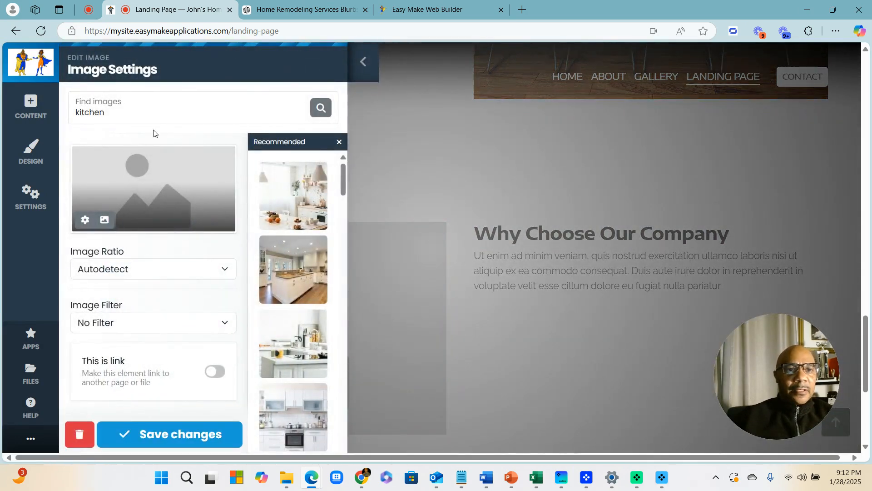
left_click(320, 109)
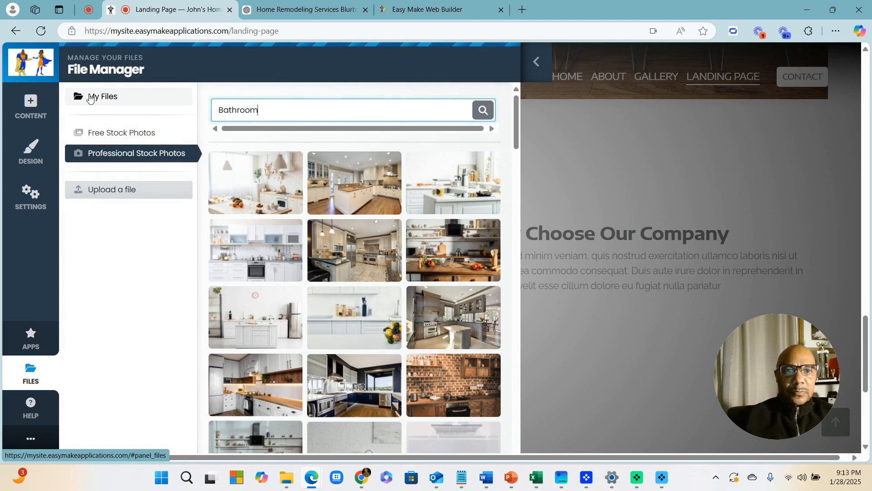
left_click(476, 114)
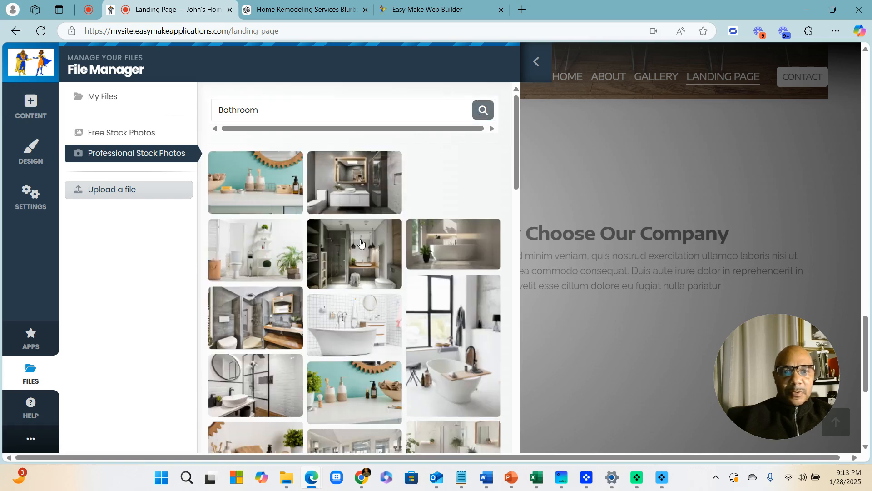
scroll(362, 339, "down", 4)
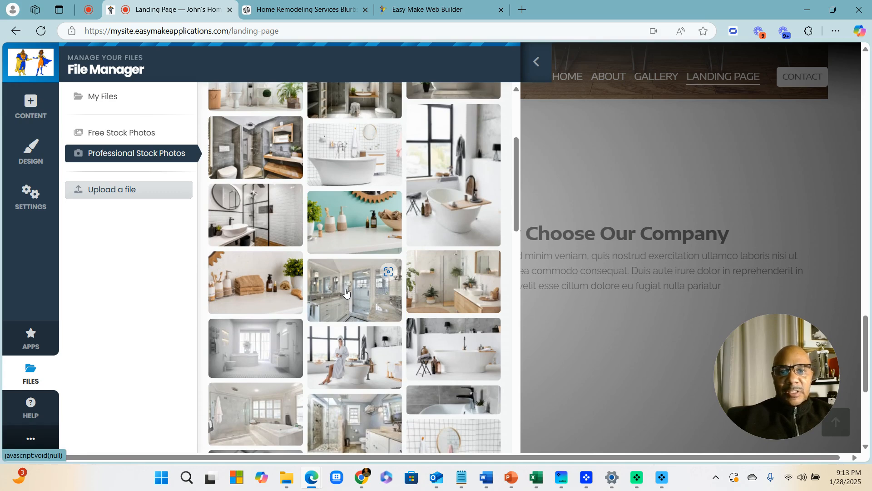
left_click(346, 293)
left_click(471, 70)
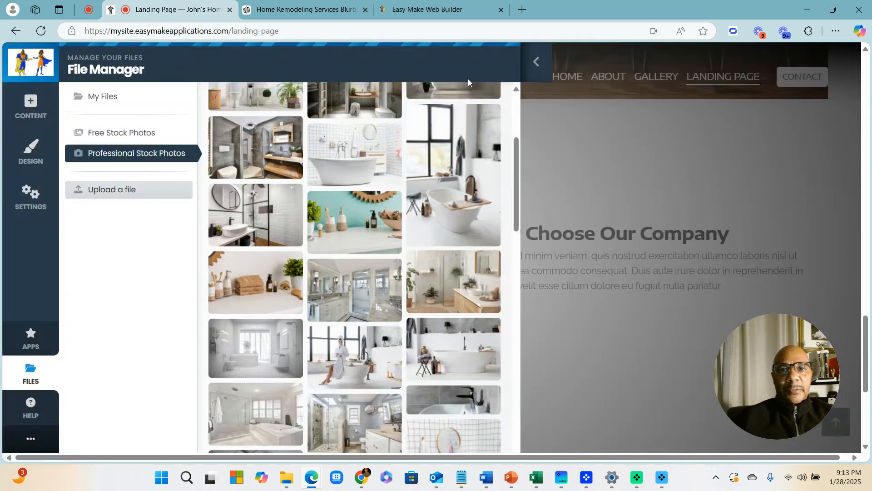
Search the free stock photos for bathroom and import a bright bathroom photo into my files
left_click(154, 134)
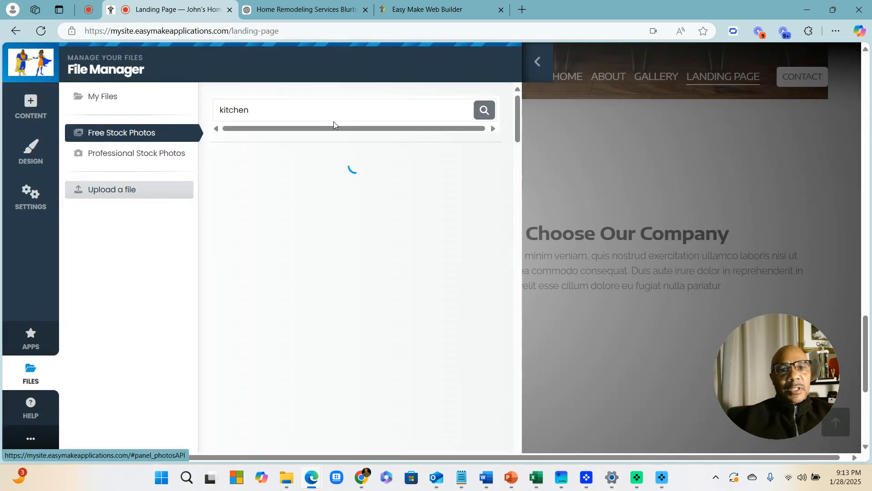
double_click(287, 103)
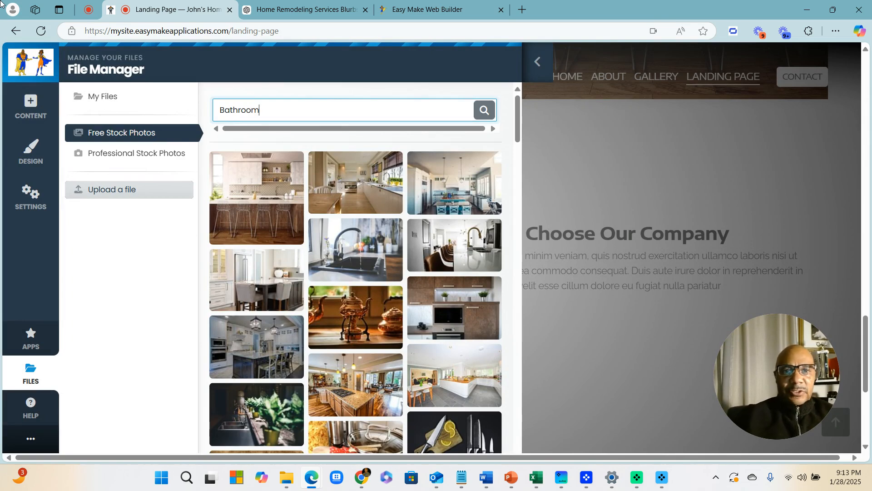
key("Return")
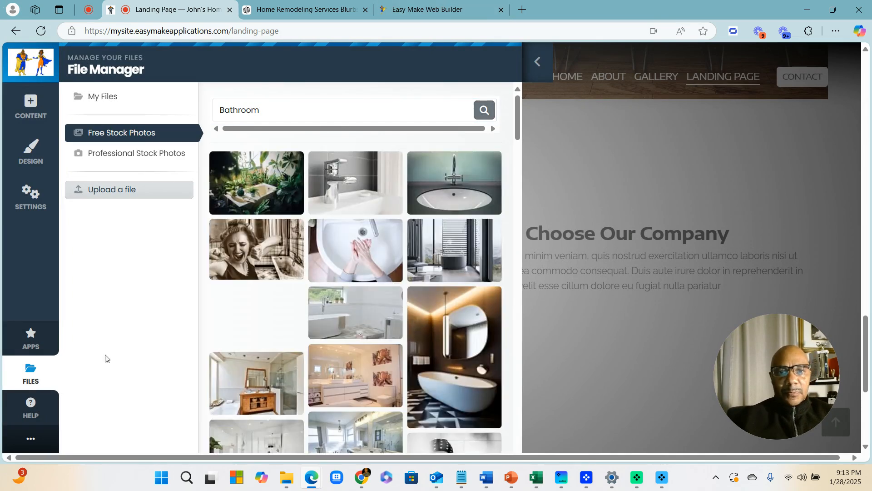
scroll(427, 271, "down", 4)
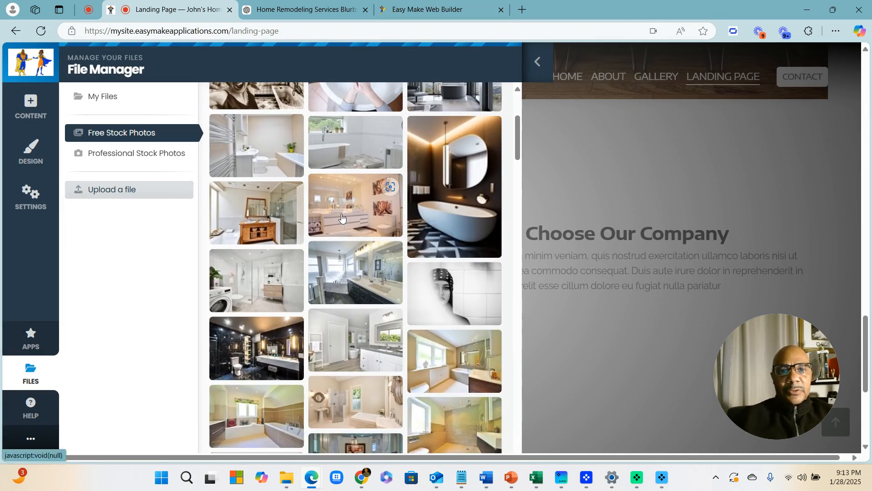
scroll(362, 250, "down", 1)
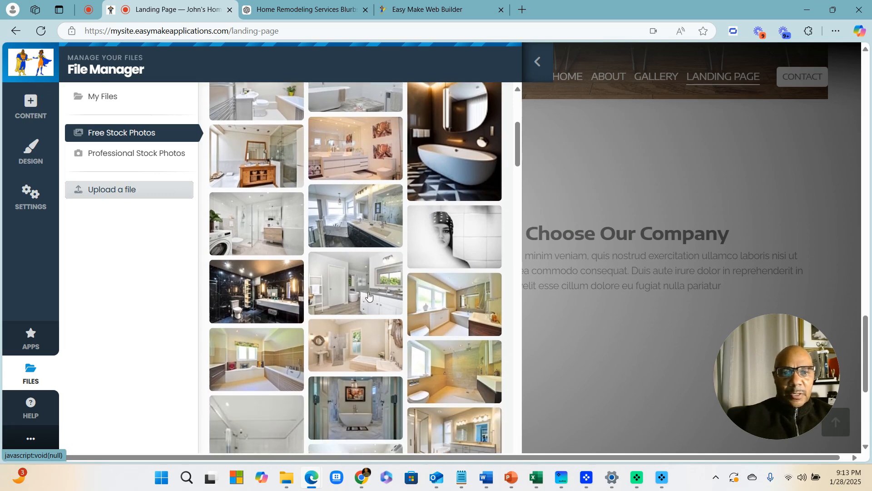
left_click(340, 274)
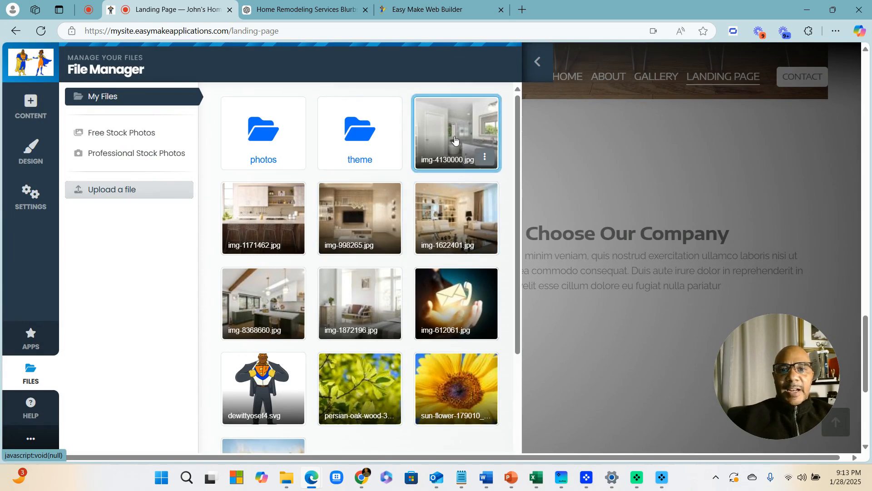
scroll(452, 136, "down", 3)
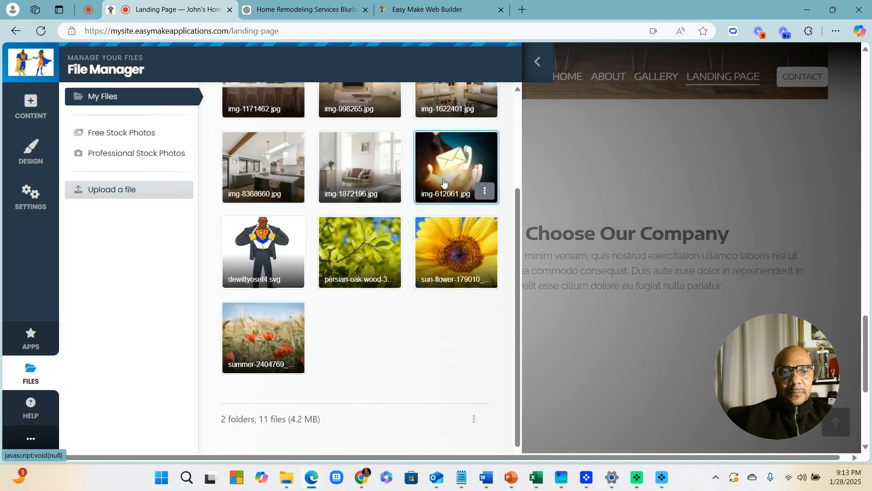
scroll(483, 143, "up", 3)
left_click(538, 62)
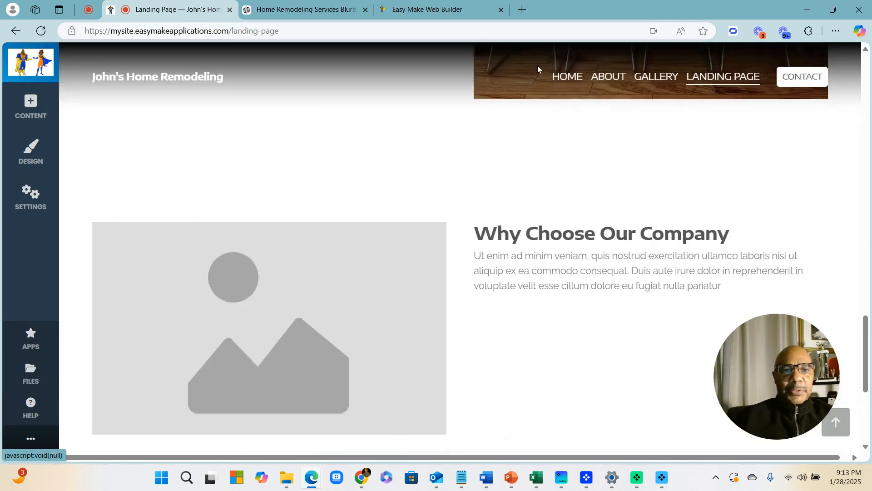
Set the Why Choose section image to img-4130000.jpg and save the change
left_click(124, 237)
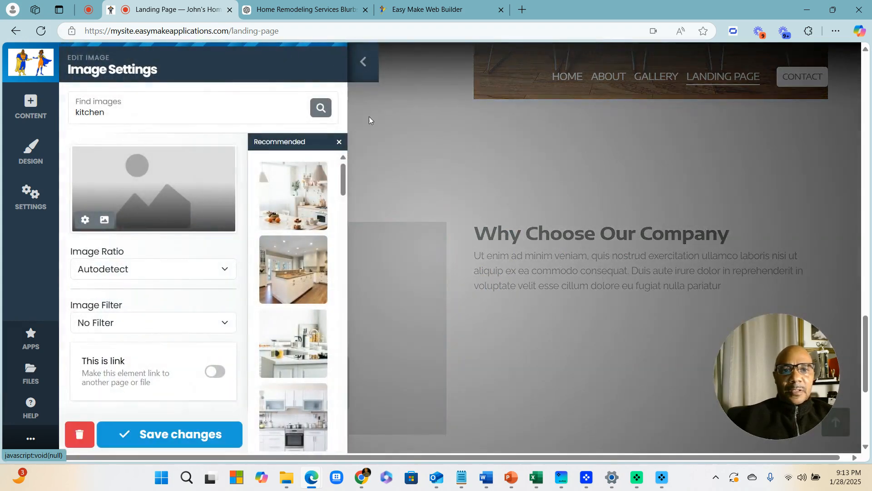
left_click(105, 220)
left_click(432, 164)
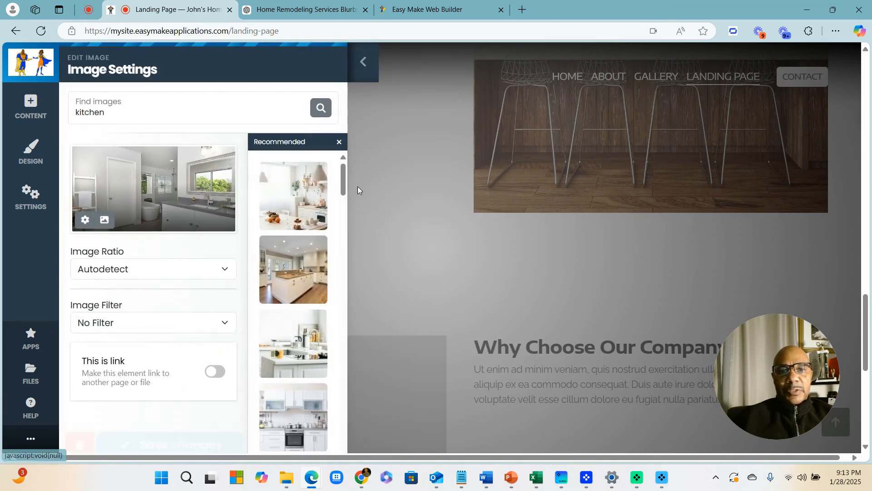
left_click(196, 434)
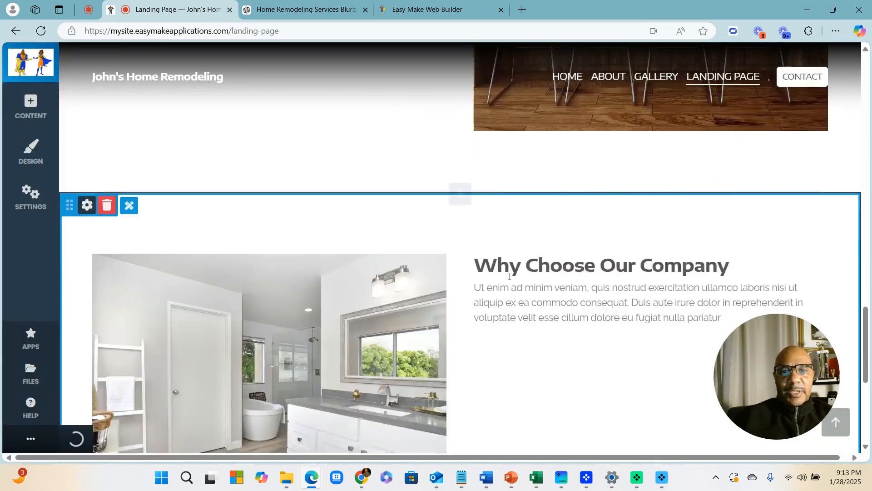
scroll(668, 245, "up", 5)
scroll(646, 230, "up", 4)
scroll(296, 242, "down", 4)
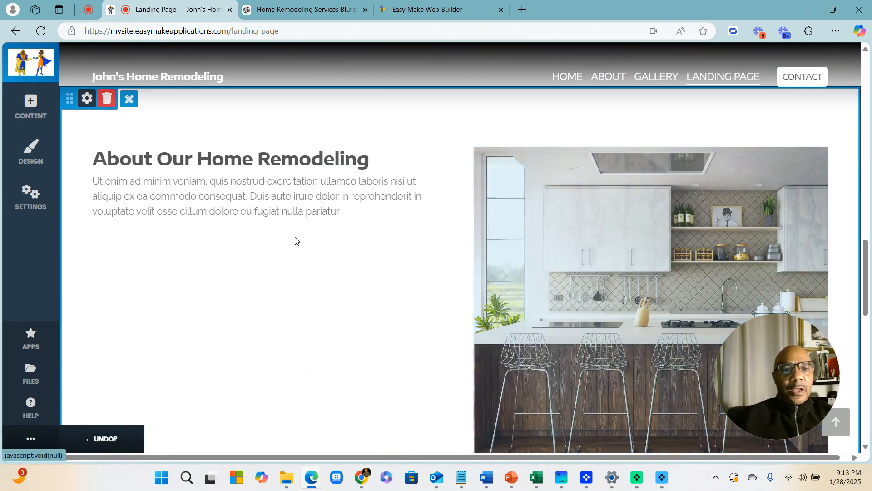
scroll(290, 175, "down", 8)
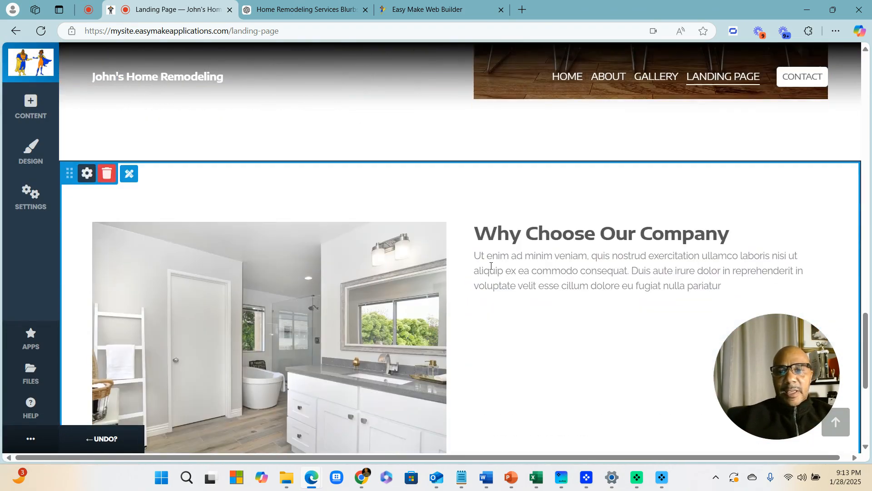
scroll(525, 255, "down", 5)
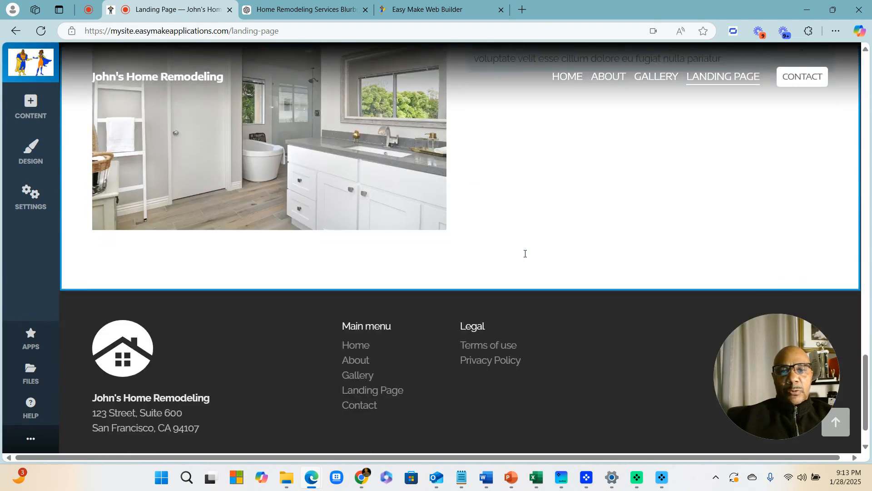
scroll(527, 253, "up", 4)
scroll(525, 254, "down", 5)
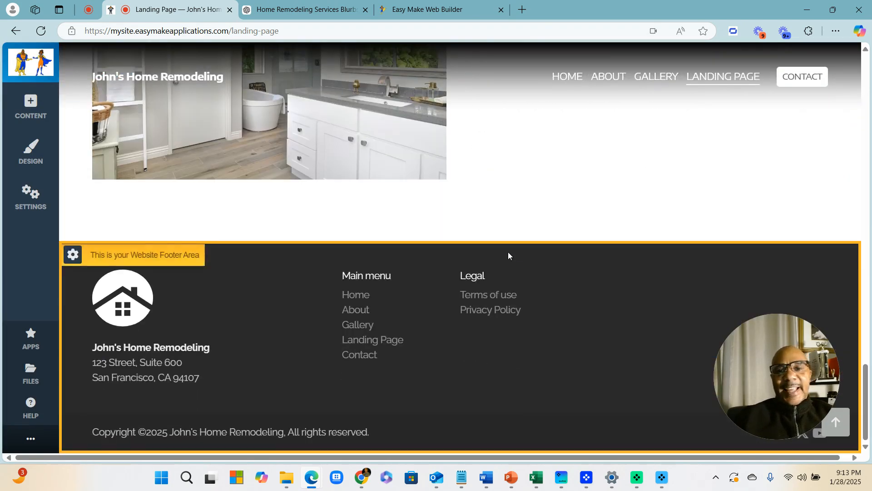
Insert the four-photo Professional Team layout above the footer
left_click(460, 241)
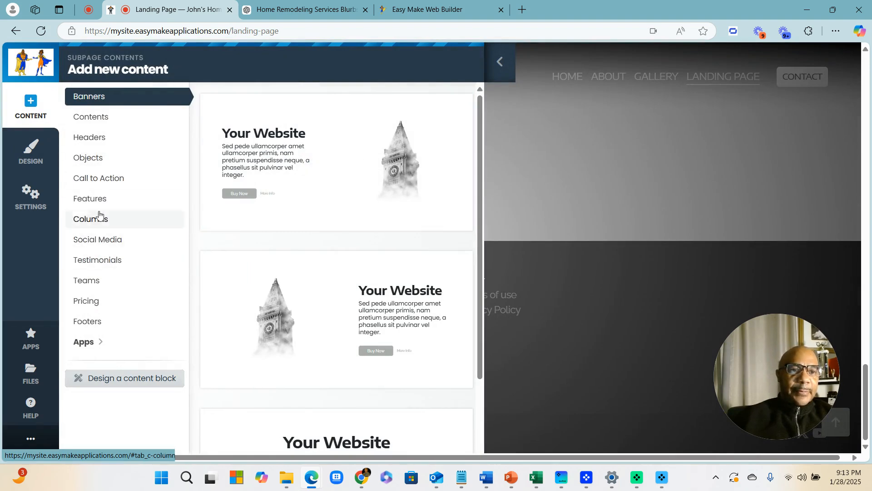
left_click(92, 281)
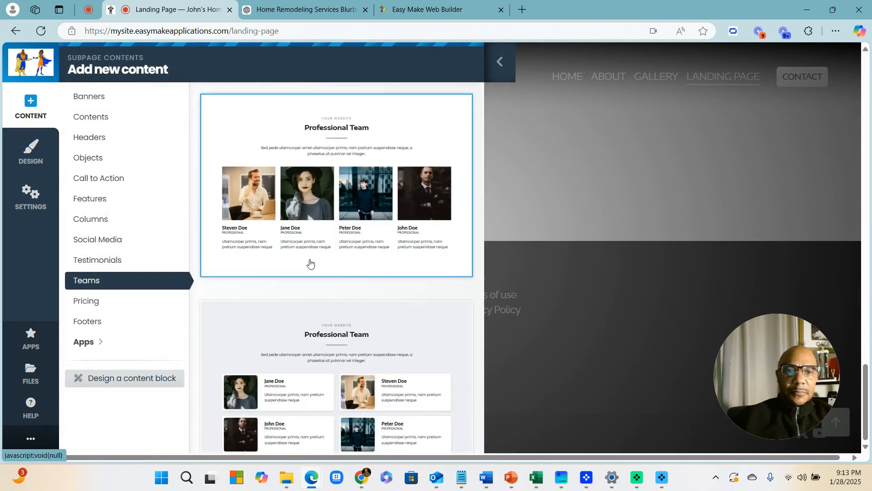
left_click(319, 209)
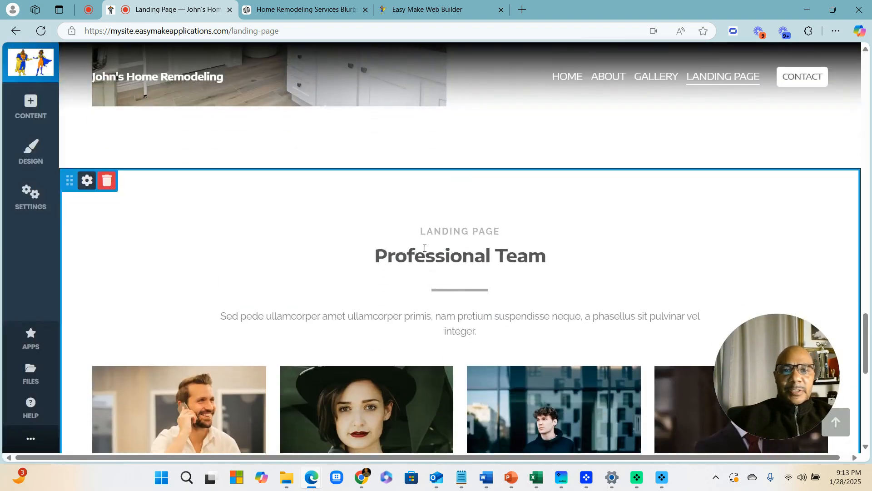
Select the Professional Team heading and begin retyping it as 'Meet Our Pro'
left_click(484, 268)
left_click_drag(565, 257, 217, 191)
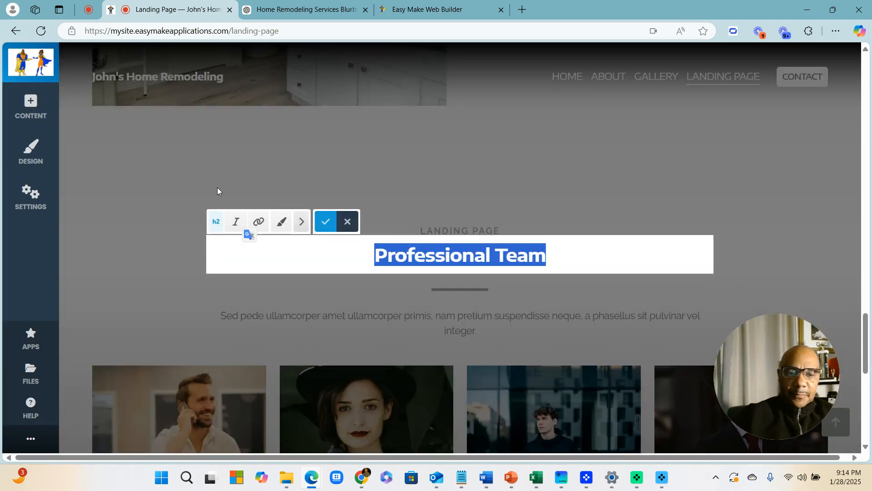
type("Mee")
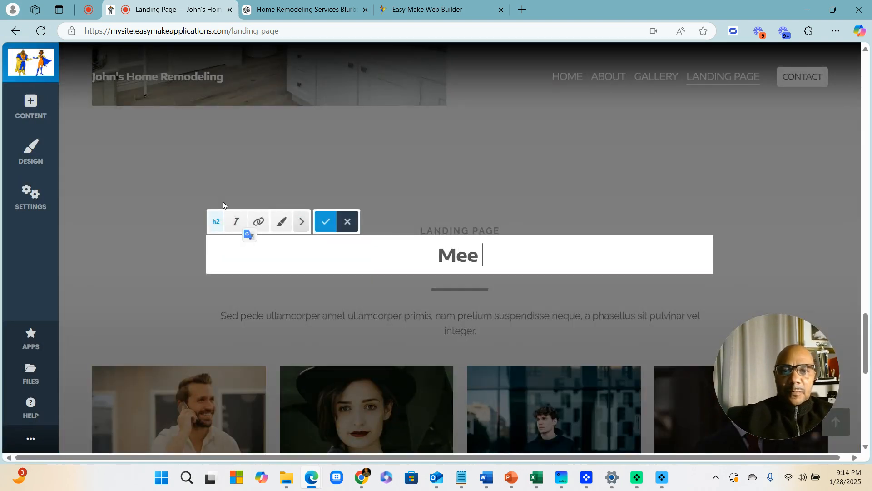
type("t Our Professional")
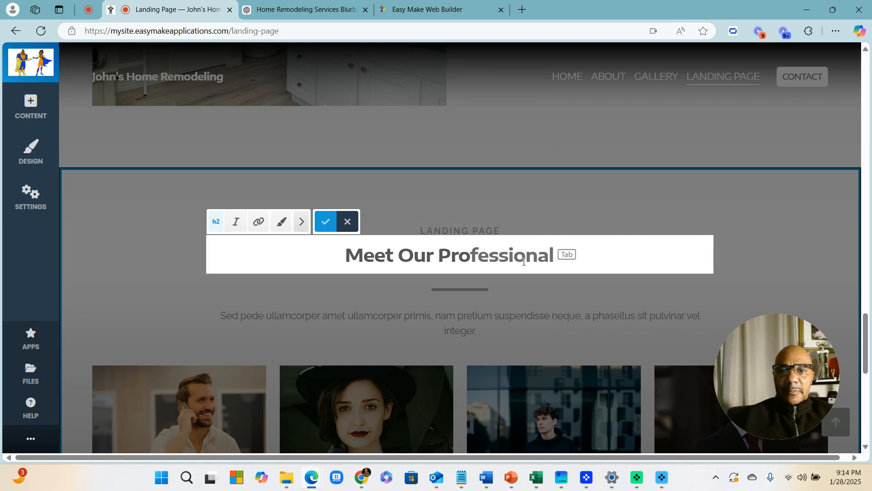
Complete the team heading as 'Meet Our Professional Designers' and save it
left_click(554, 254)
type("fess")
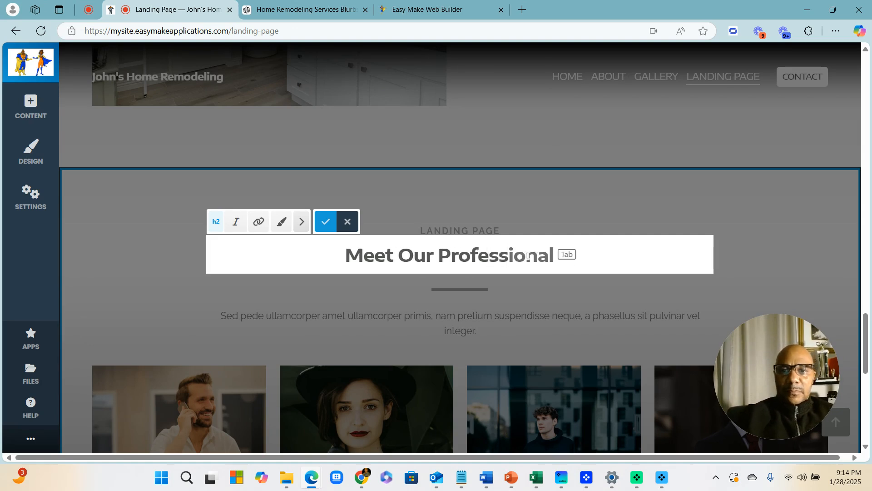
type("ional Desig")
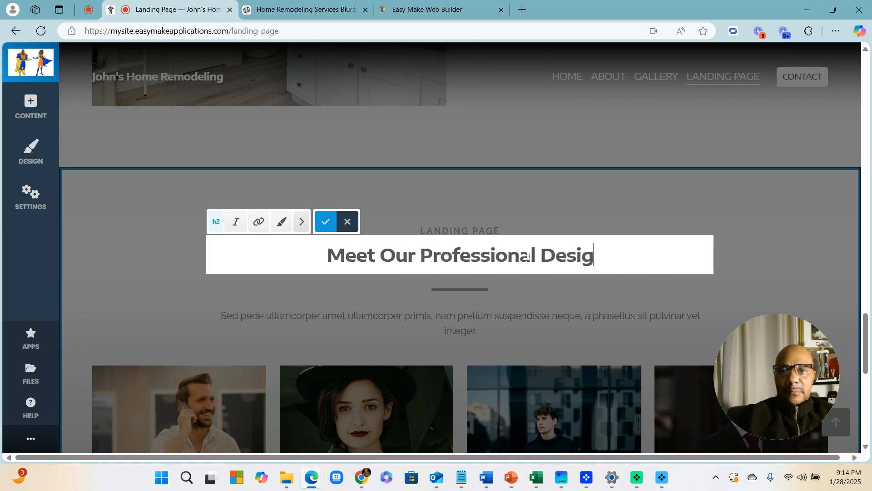
type("ners")
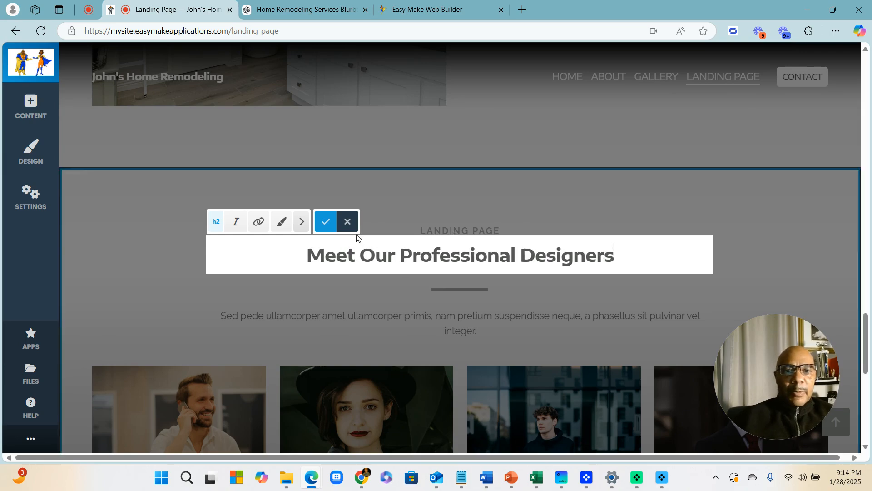
left_click(325, 221)
scroll(532, 211, "down", 2)
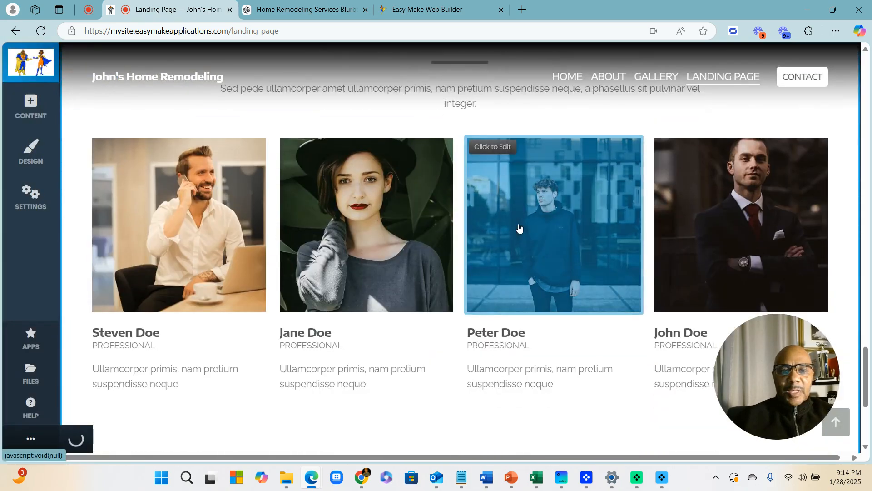
scroll(520, 230, "up", 10)
scroll(432, 208, "up", 8)
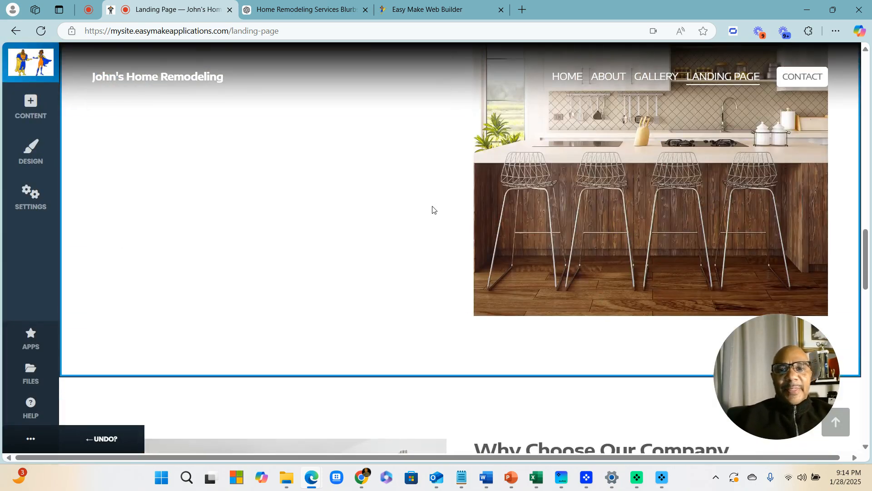
scroll(553, 210, "down", 3)
scroll(570, 223, "down", 15)
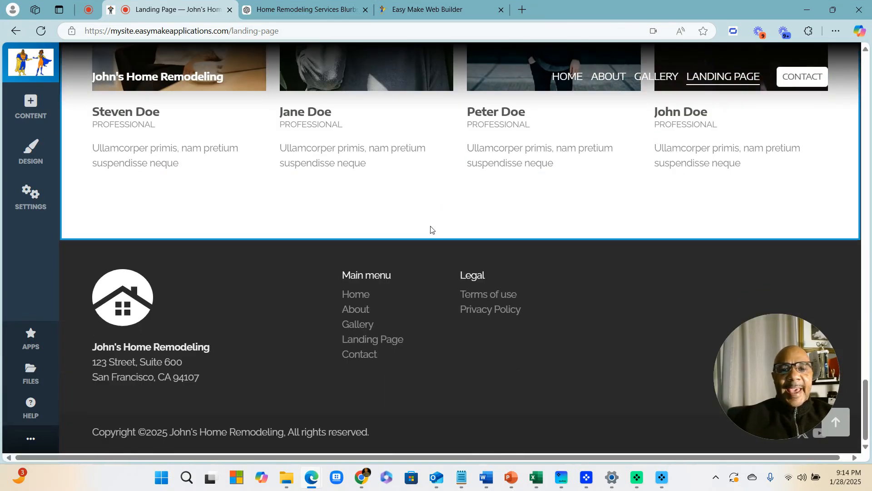
Insert the three-card testimonials layout above the footer
left_click(457, 238)
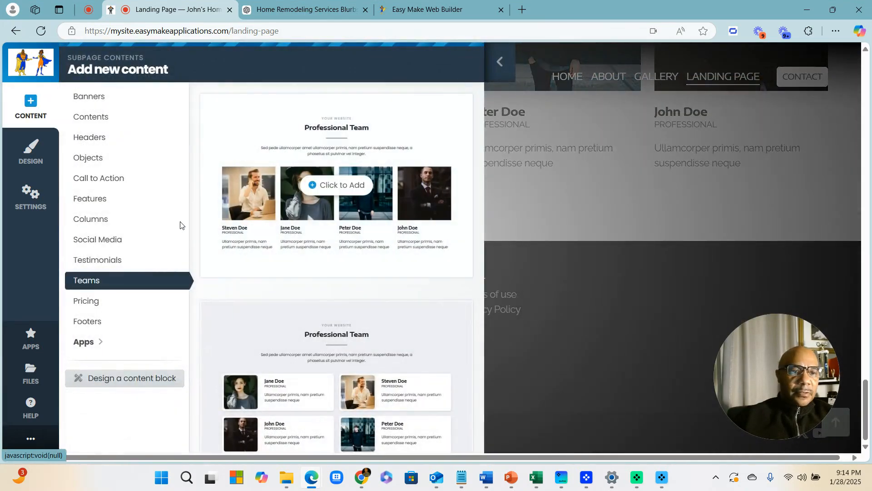
left_click(102, 260)
scroll(284, 277, "down", 10)
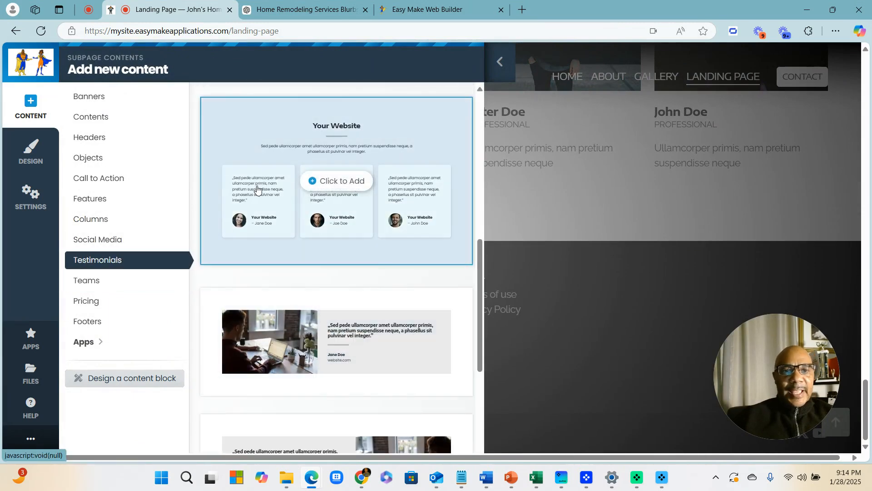
left_click(334, 179)
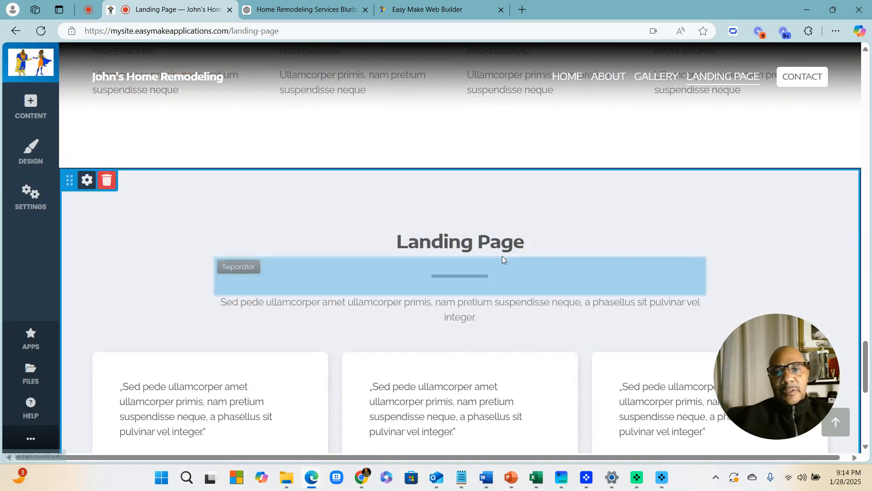
Retitle the testimonials heading 'What Our Clients Have To Say' and save it
left_click(523, 241)
left_click_drag(523, 242, 343, 230)
type("What ")
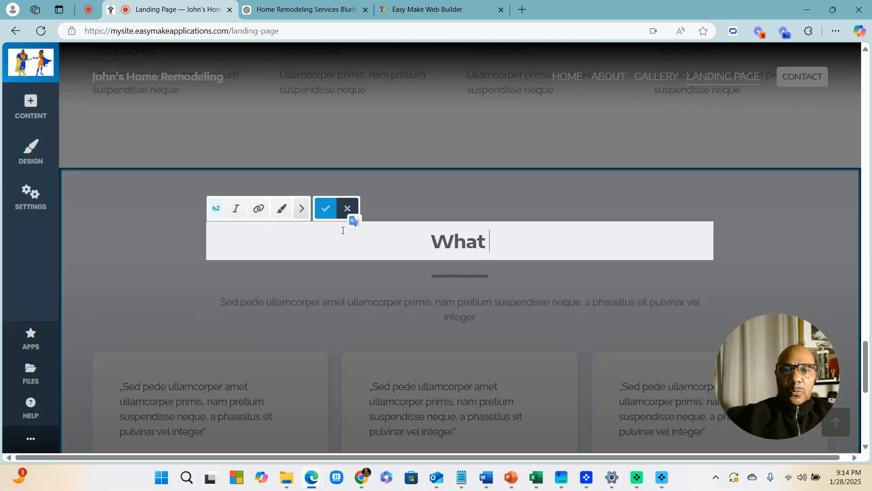
type("Our Cli")
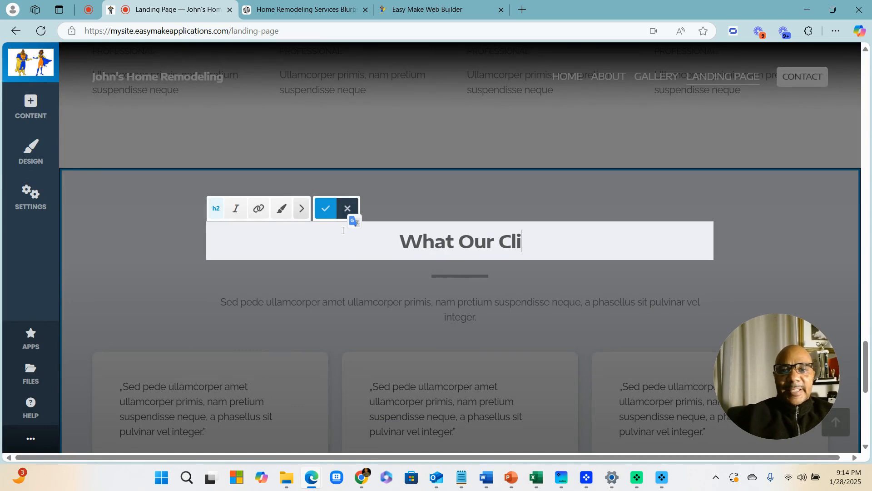
type("ents Have To Sah")
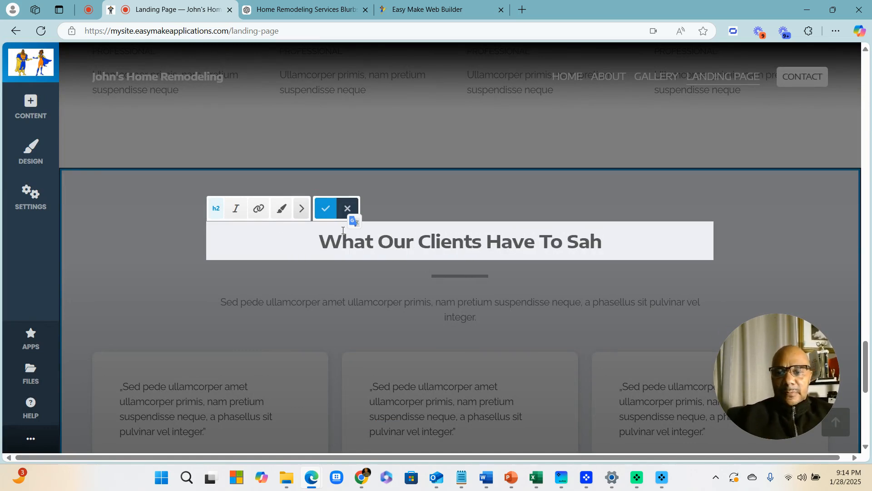
key("BackSpace")
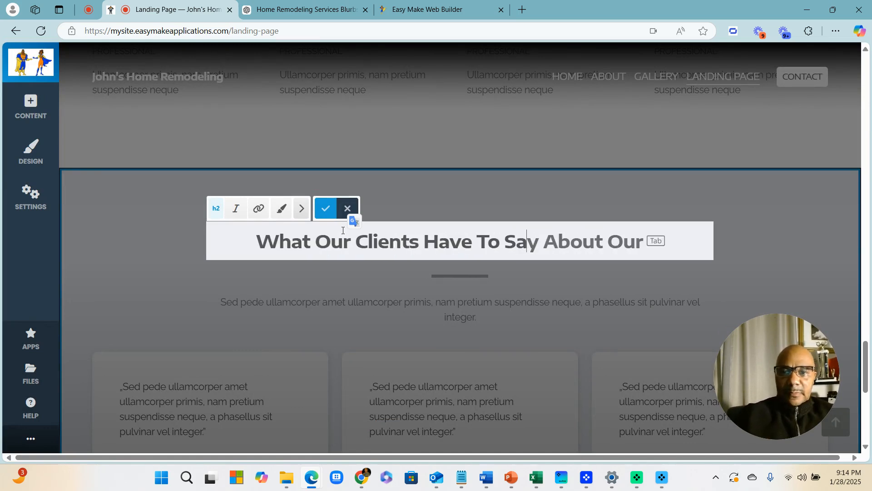
key("Tab")
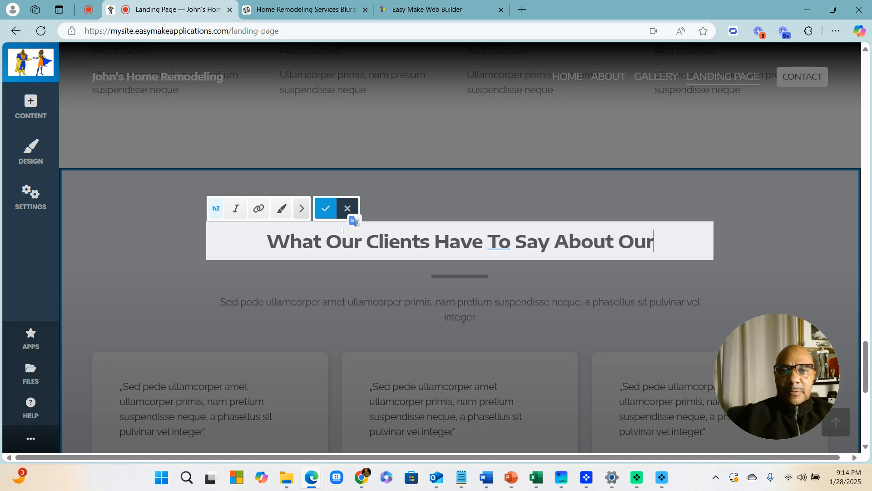
key("BackSpace")
key("BackSpace")
key("BackSpace")
key("BackSpace")
key("BackSpace")
key("BackSpace")
key("BackSpace")
key("BackSpace")
key("BackSpace")
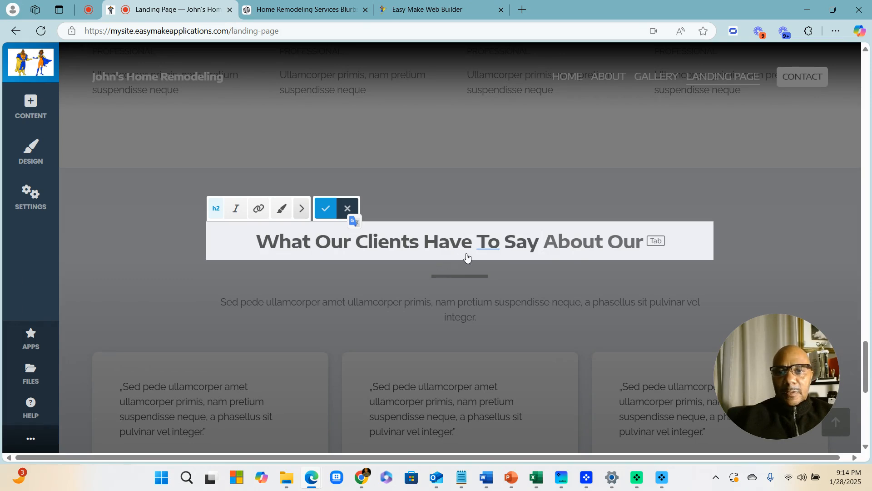
left_click_drag(548, 244, 613, 244)
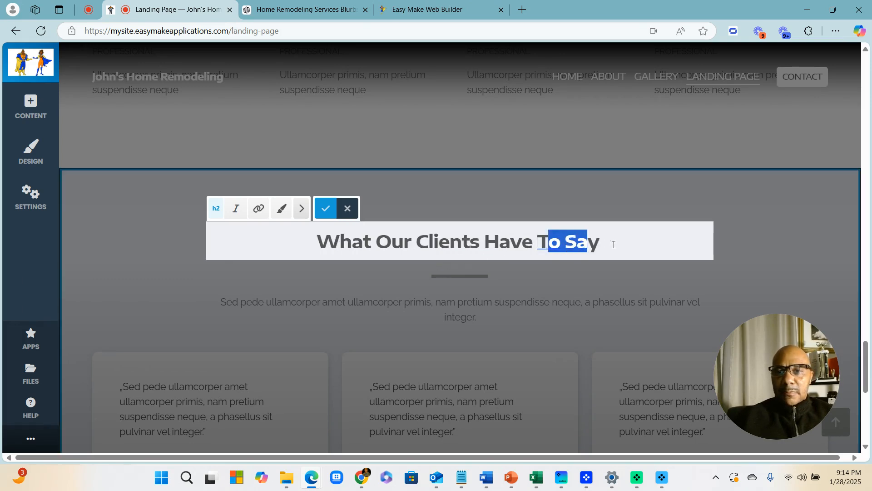
left_click(618, 245)
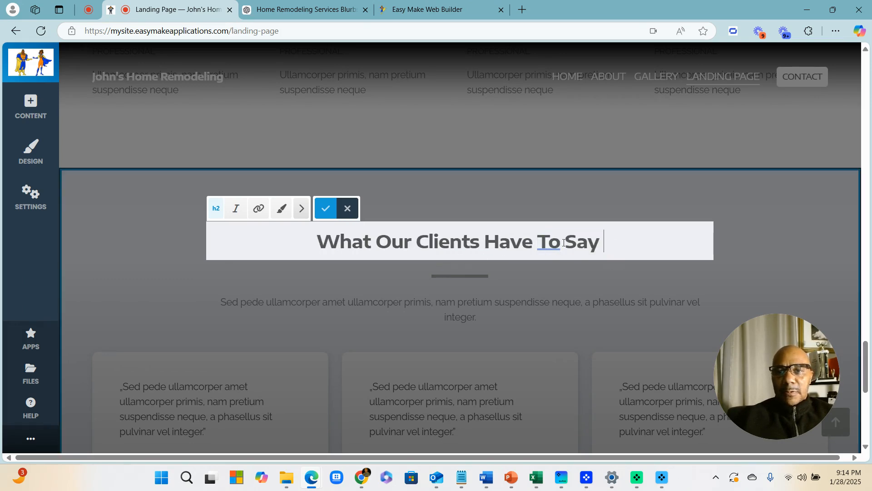
left_click(326, 208)
Scroll down past the testimonial cards to the footer
scroll(525, 209, "down", 6)
scroll(526, 236, "up", 15)
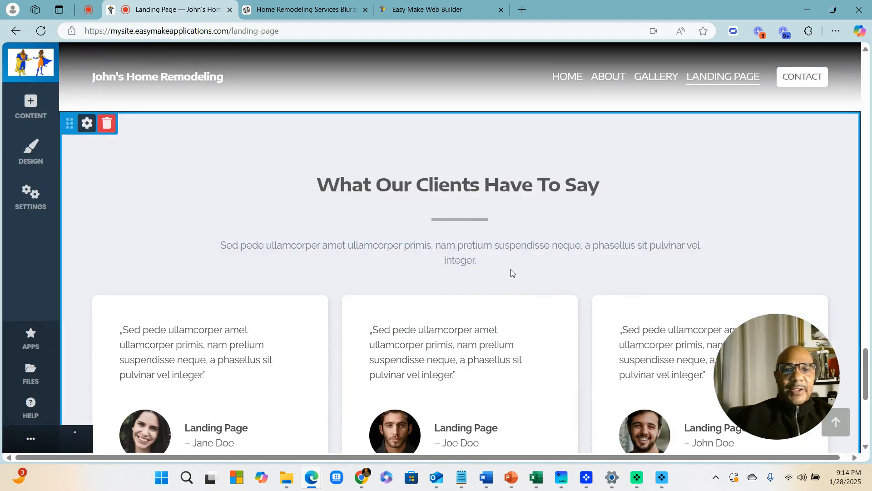
scroll(567, 286, "down", 10)
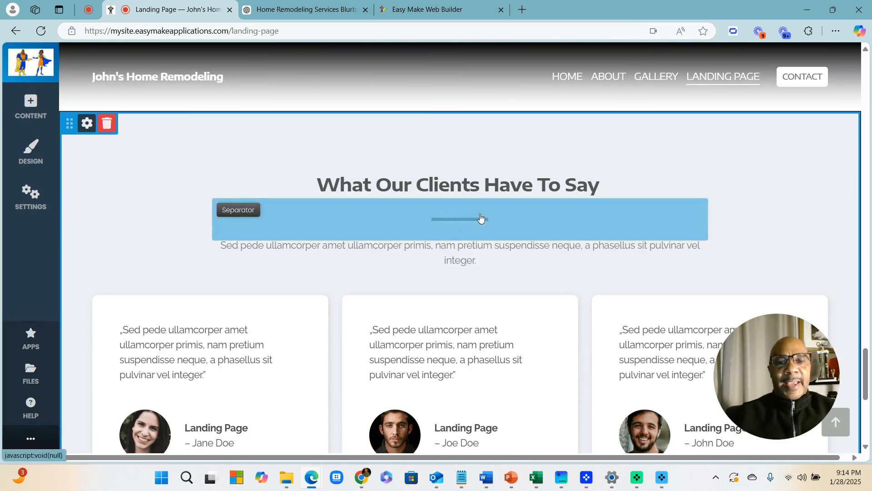
scroll(473, 182, "down", 7)
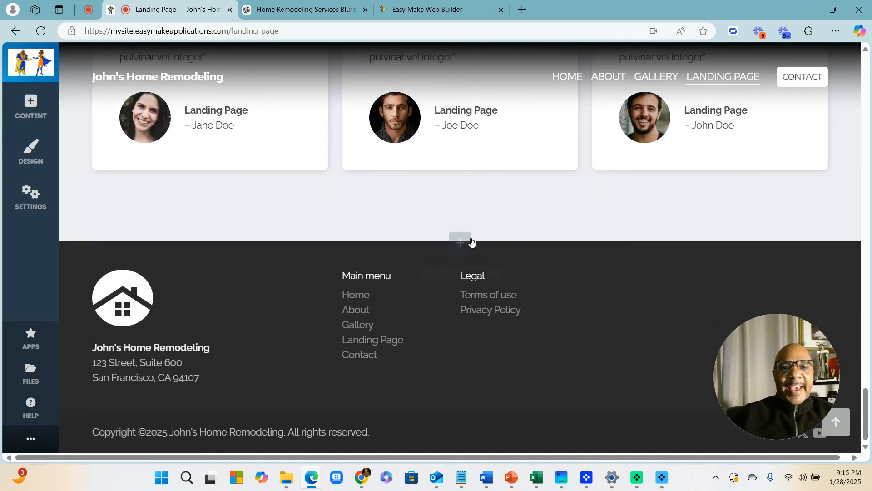
scroll(471, 241, "up", 3)
scroll(472, 236, "up", 4)
scroll(471, 241, "down", 8)
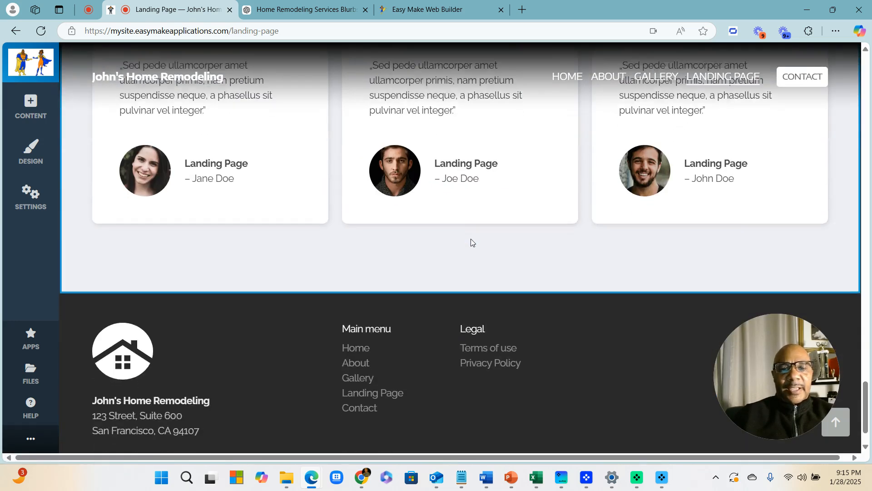
scroll(470, 244, "up", 3)
scroll(451, 214, "down", 3)
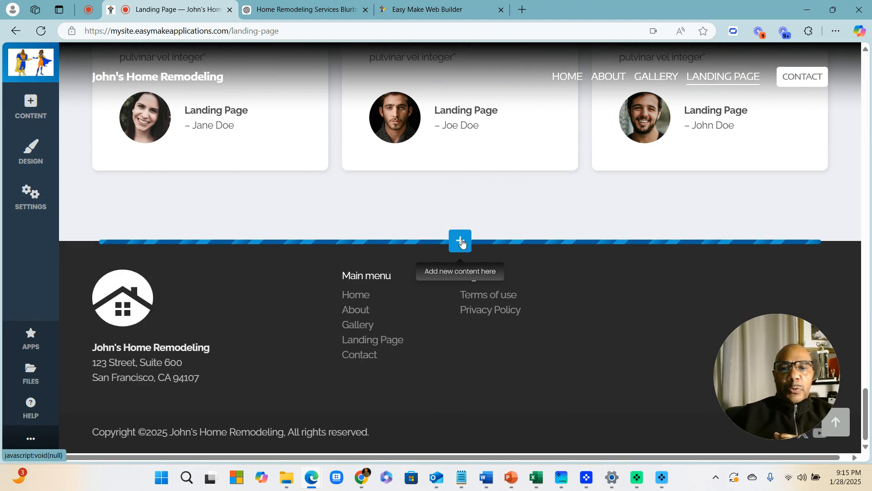
Insert the Blog app's 'Blog – Main view' with three room-photo cards below the testimonials
left_click(460, 243)
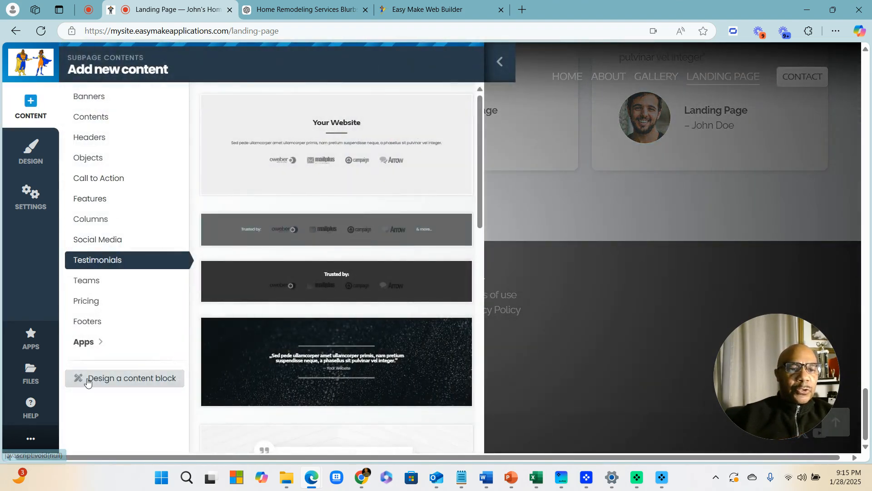
left_click(88, 343)
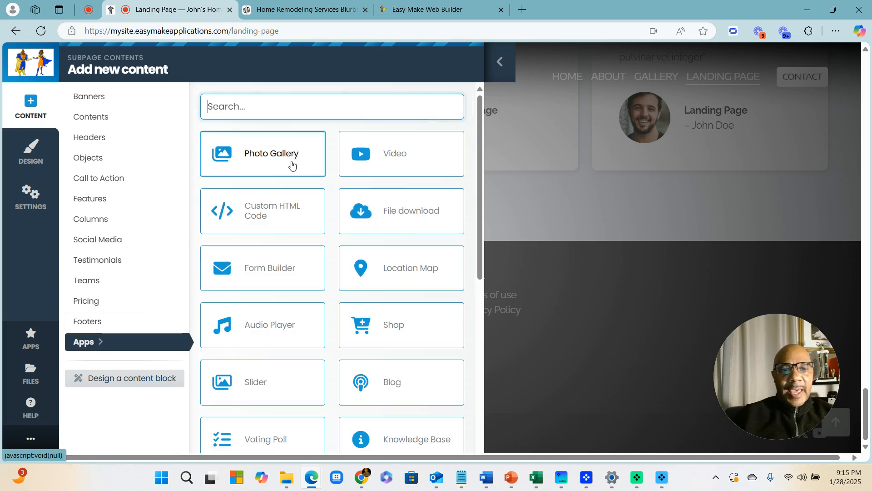
scroll(311, 182, "down", 1)
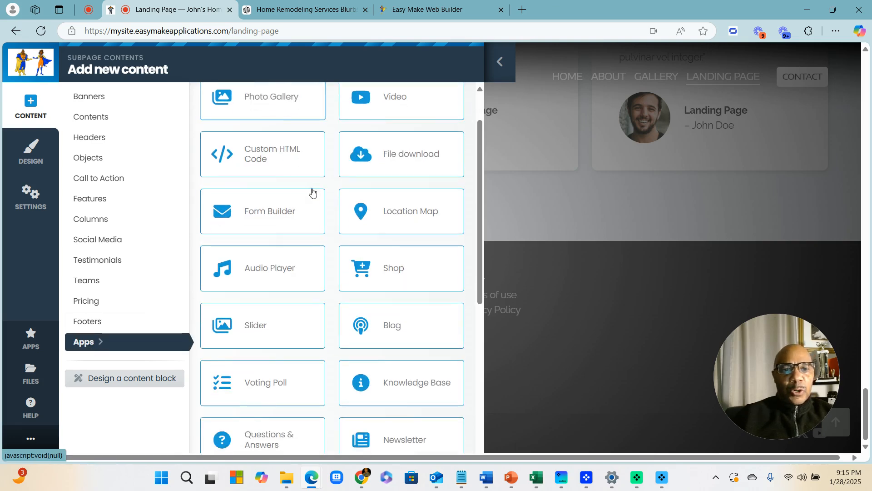
left_click(399, 327)
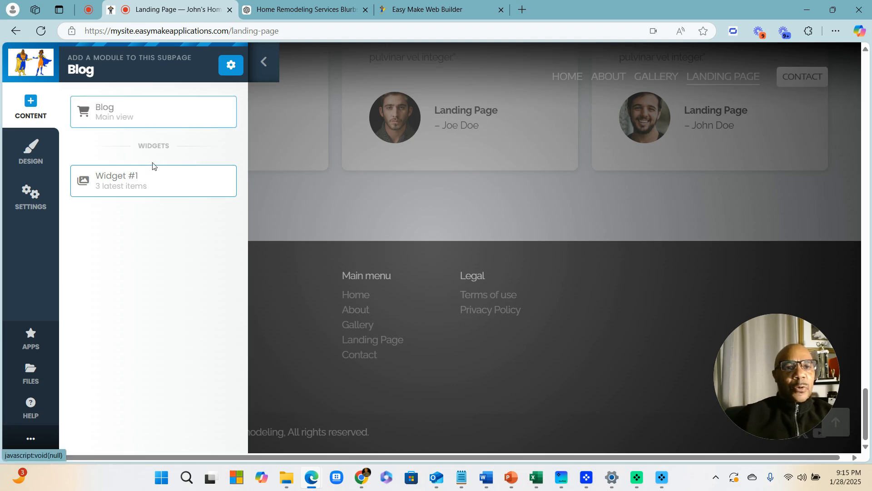
left_click(115, 121)
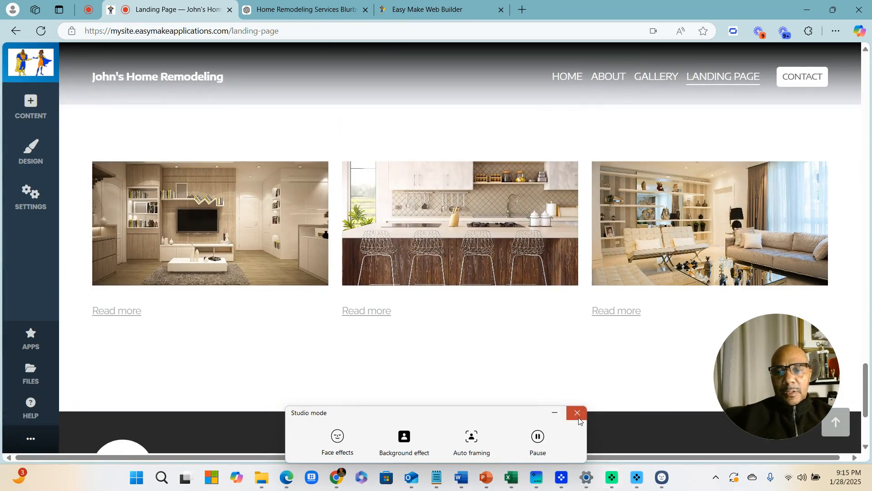
left_click(577, 417)
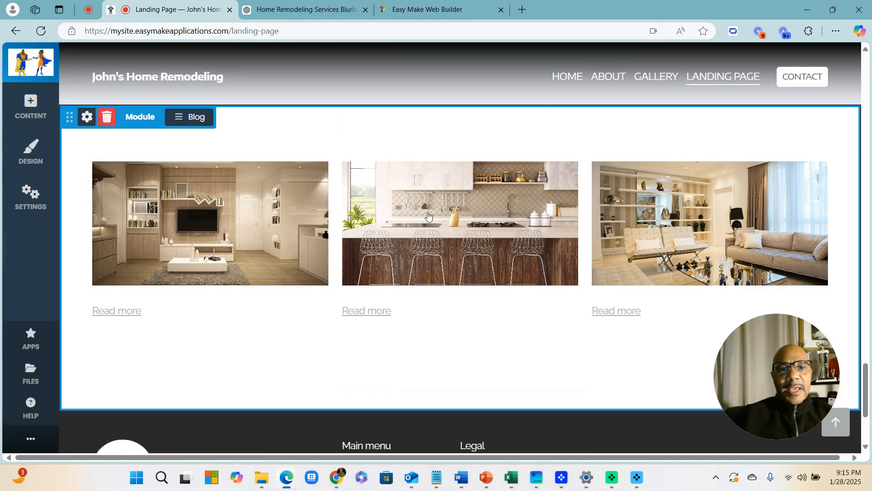
scroll(424, 228, "up", 10)
scroll(424, 230, "down", 3)
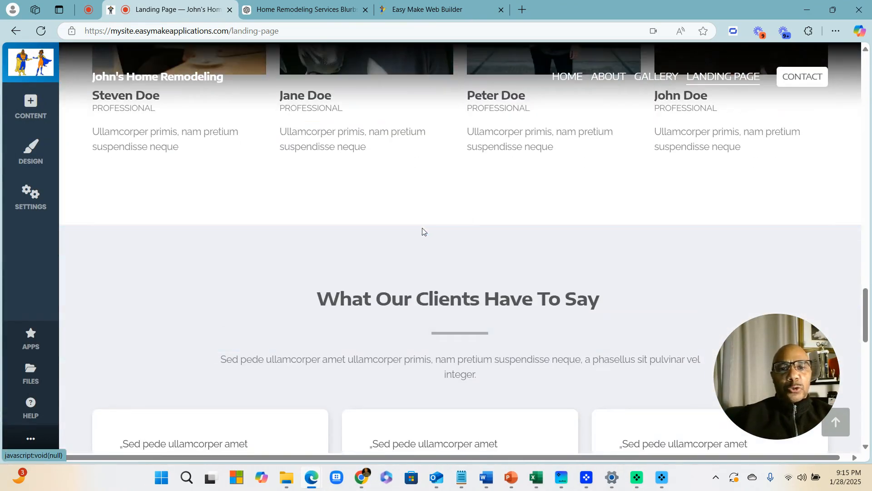
scroll(448, 268, "up", 10)
scroll(448, 268, "down", 8)
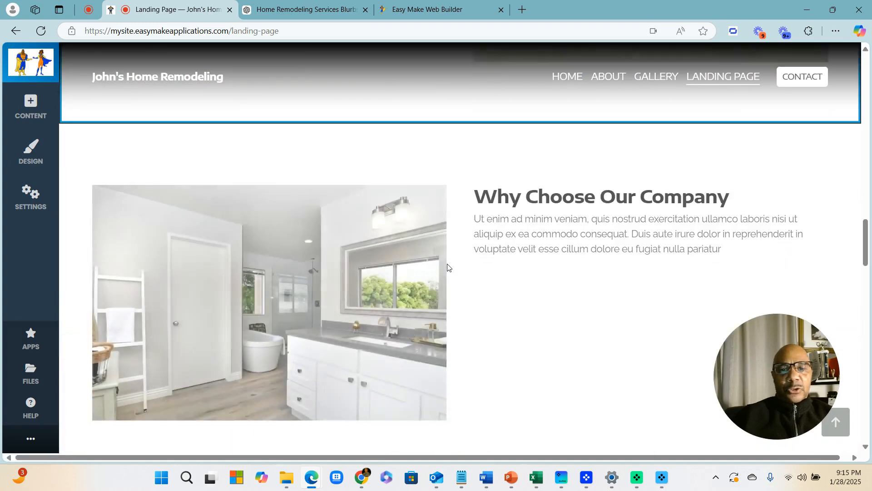
scroll(460, 213, "down", 7)
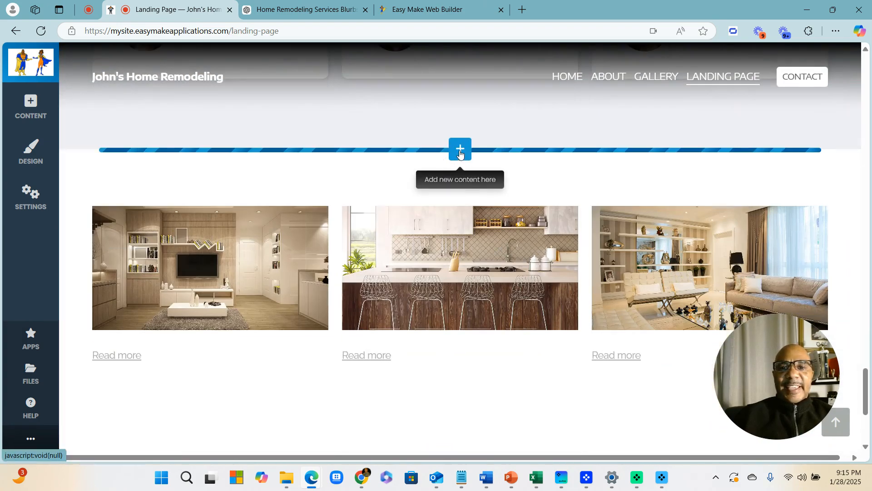
Add the Social Media 'Follow Us' links block above the blog section
left_click(460, 153)
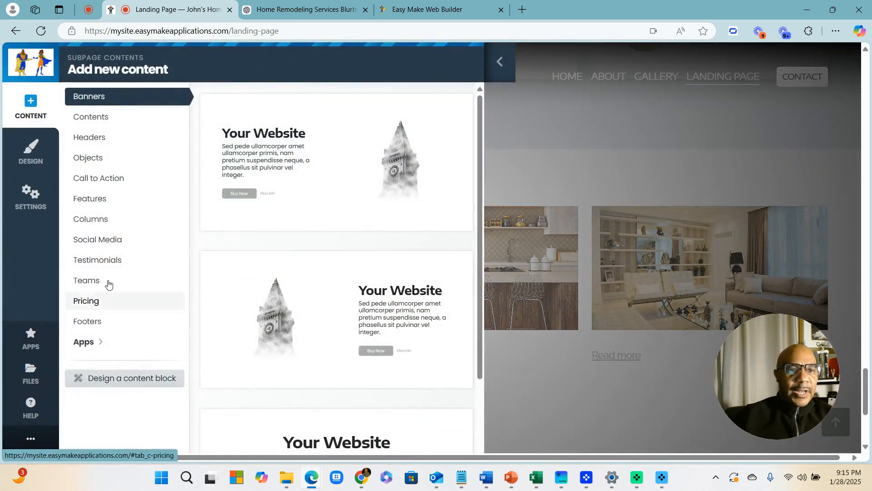
left_click(102, 245)
left_click(350, 140)
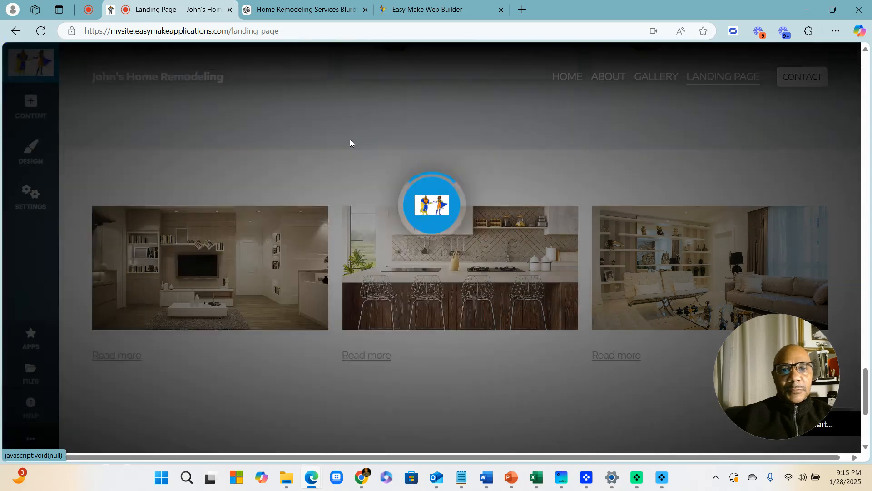
scroll(513, 325, "down", 10)
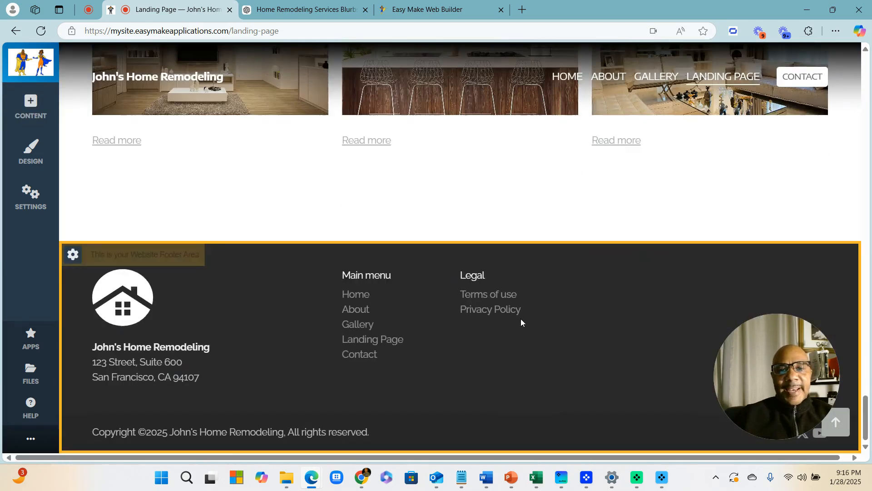
scroll(521, 321, "up", 15)
scroll(558, 336, "down", 14)
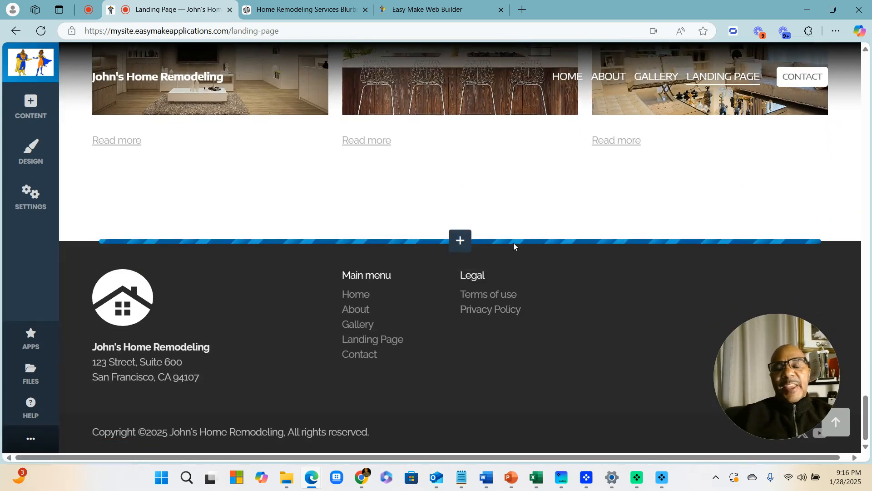
Add a two-column text block between the blog and the footer
left_click(459, 243)
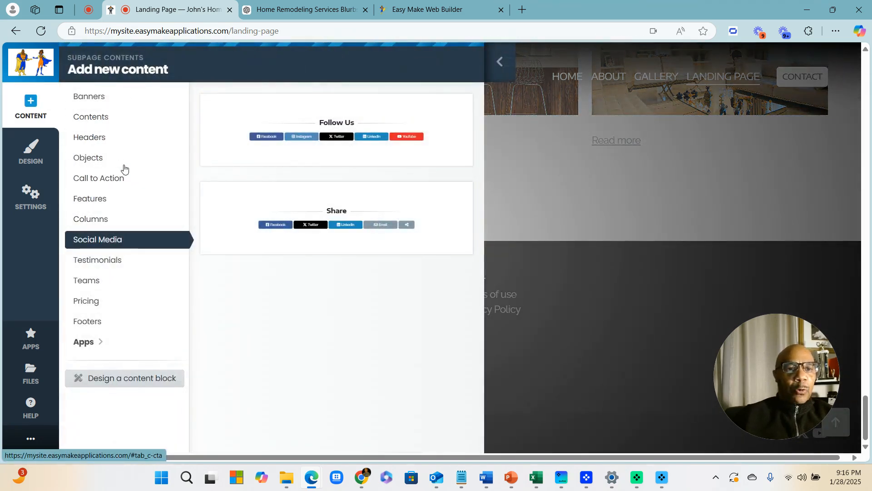
left_click(89, 220)
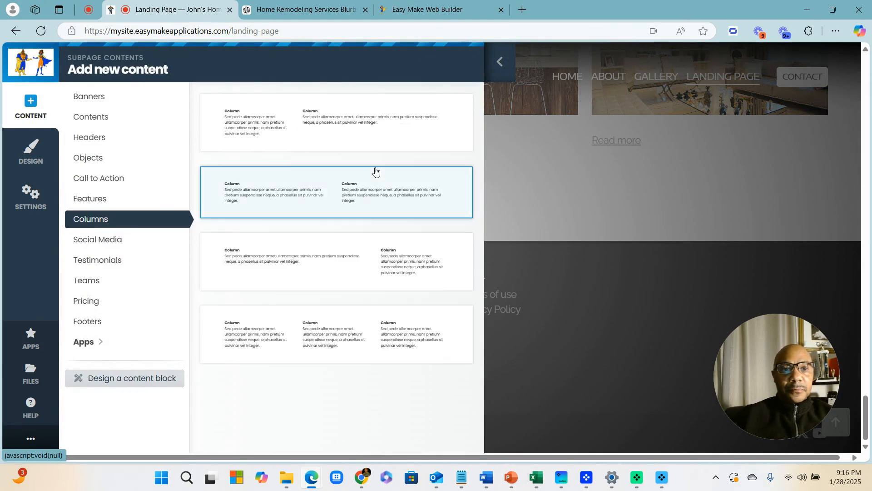
left_click(269, 186)
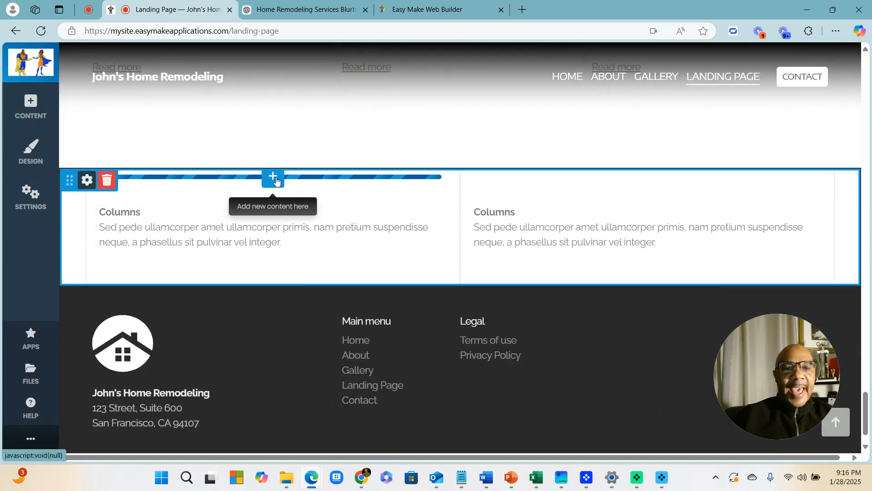
Place the Contact-form-01-2025 ebook form in the left column and delete its placeholder text
left_click(273, 178)
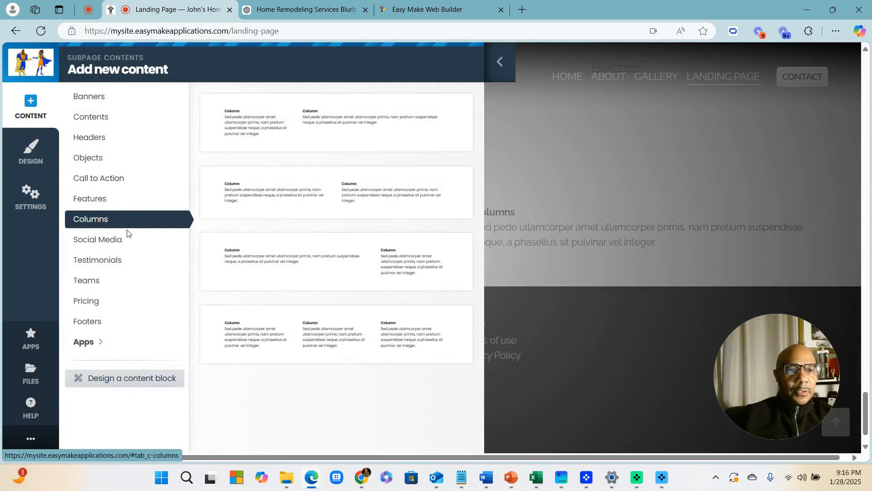
left_click(91, 347)
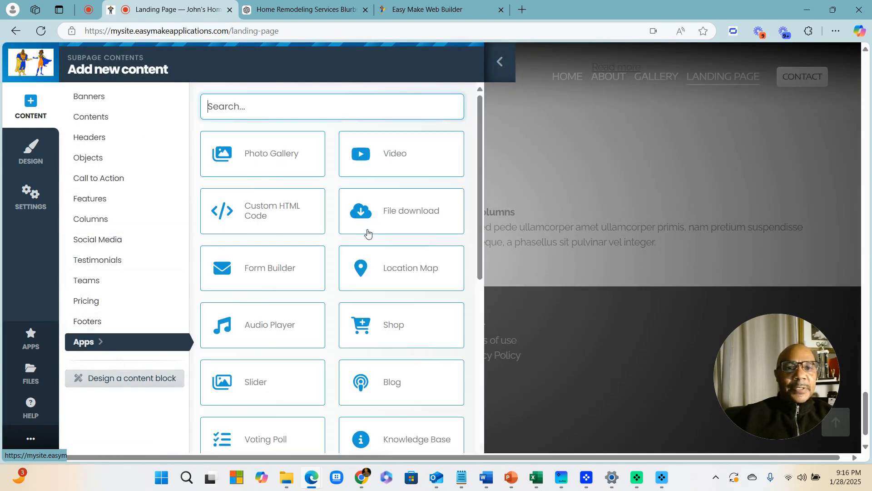
left_click(268, 276)
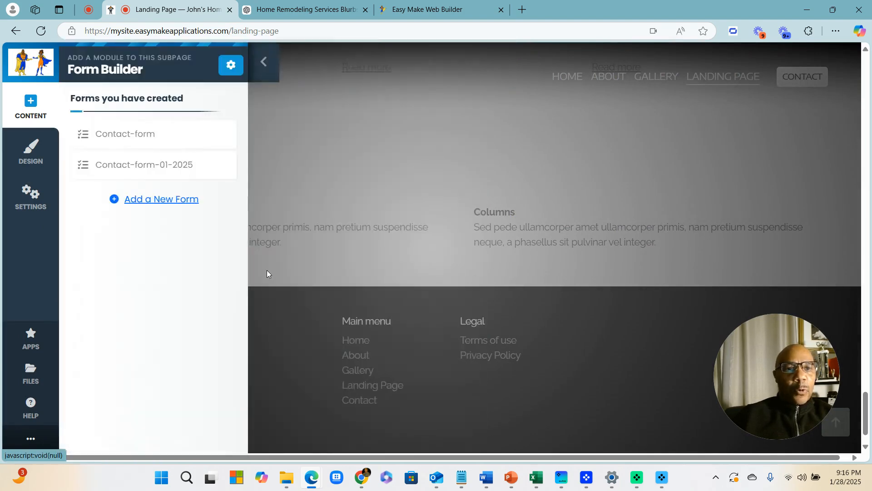
left_click(130, 168)
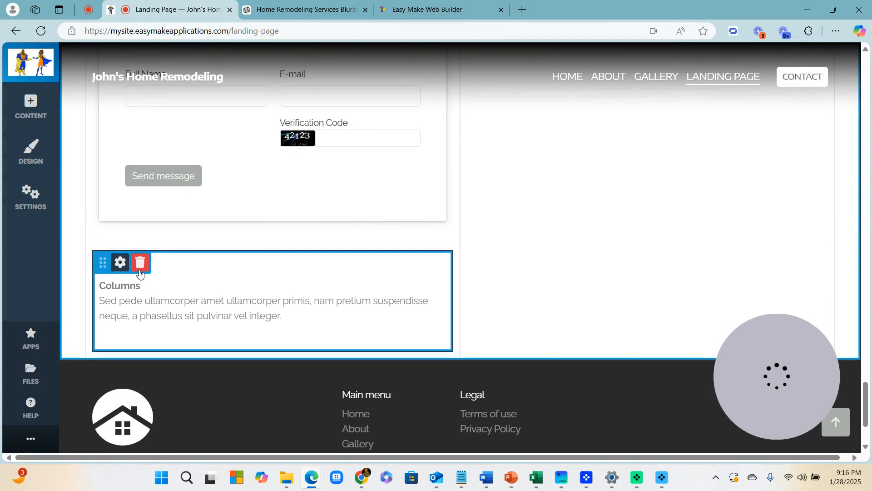
left_click(140, 270)
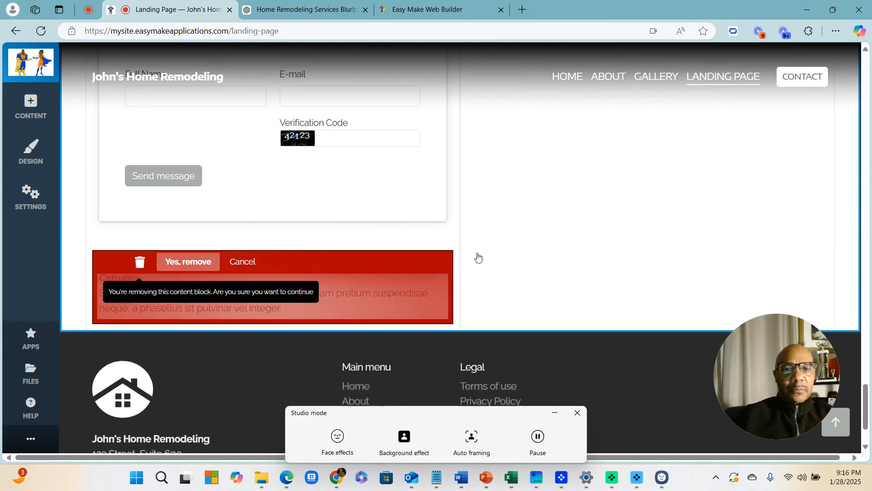
scroll(709, 184, "up", 5)
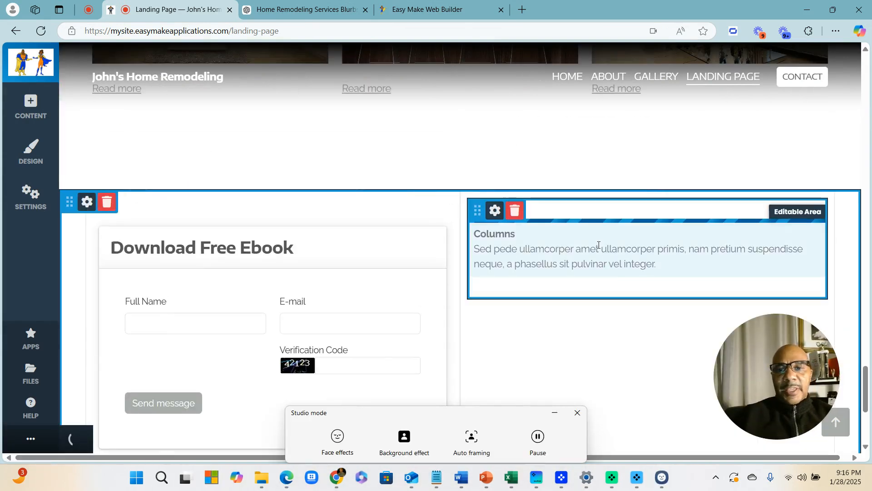
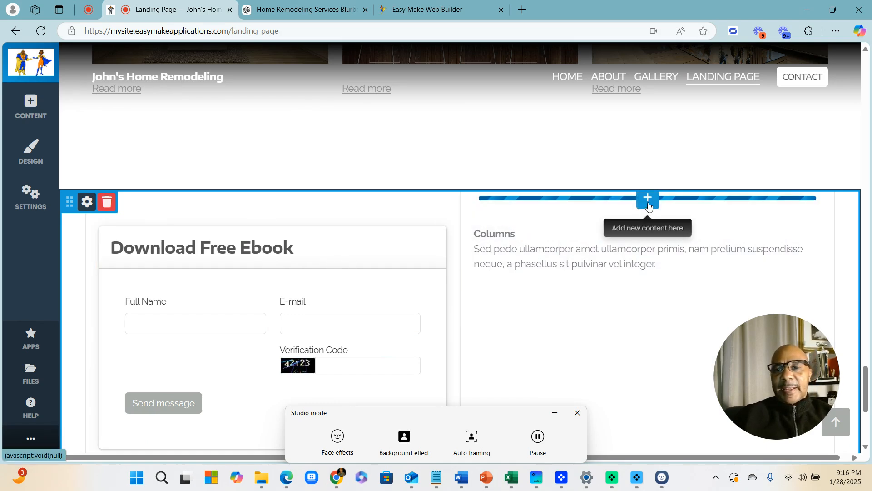
Insert an Apps > Location Map in the right column and remove the placeholder Columns block
left_click(648, 203)
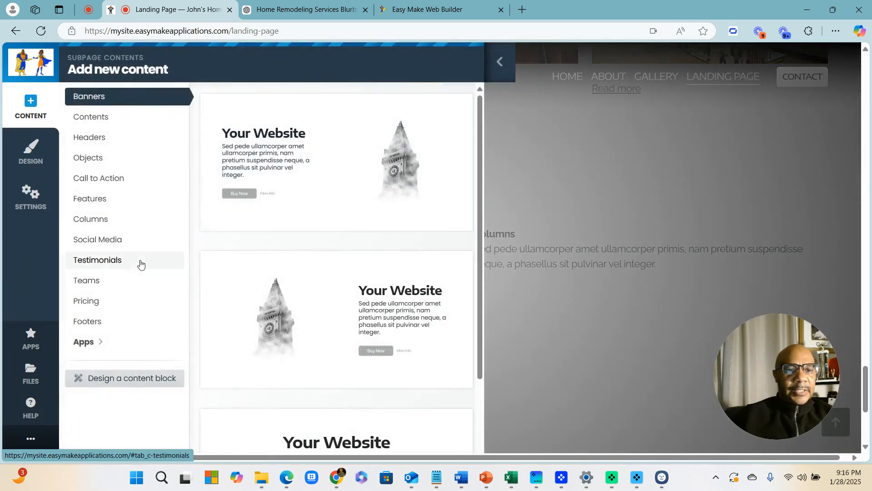
left_click(89, 349)
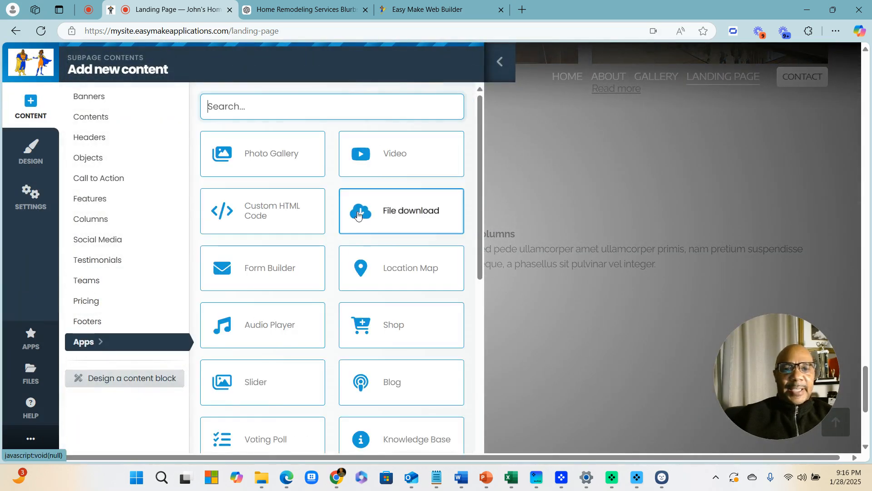
left_click(410, 279)
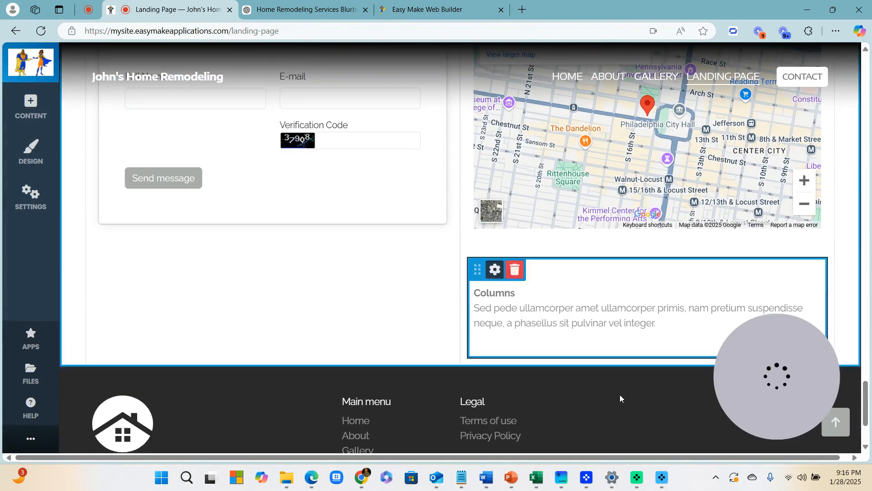
left_click(514, 269)
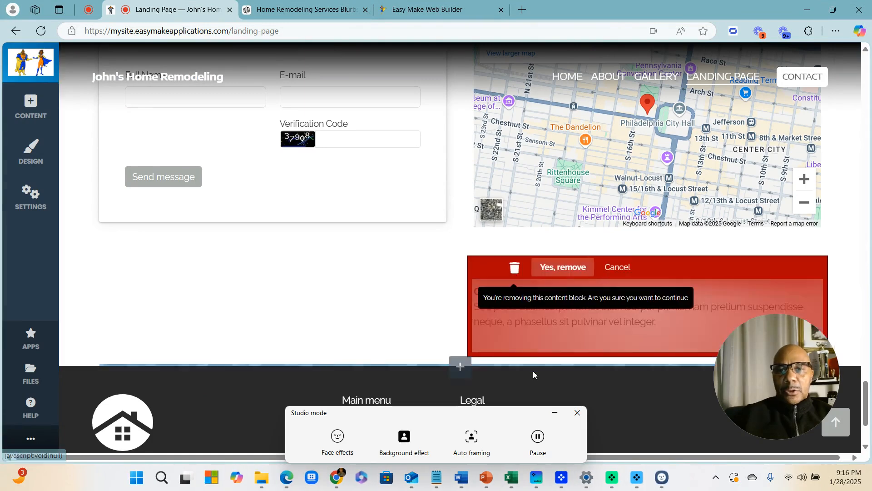
left_click(558, 272)
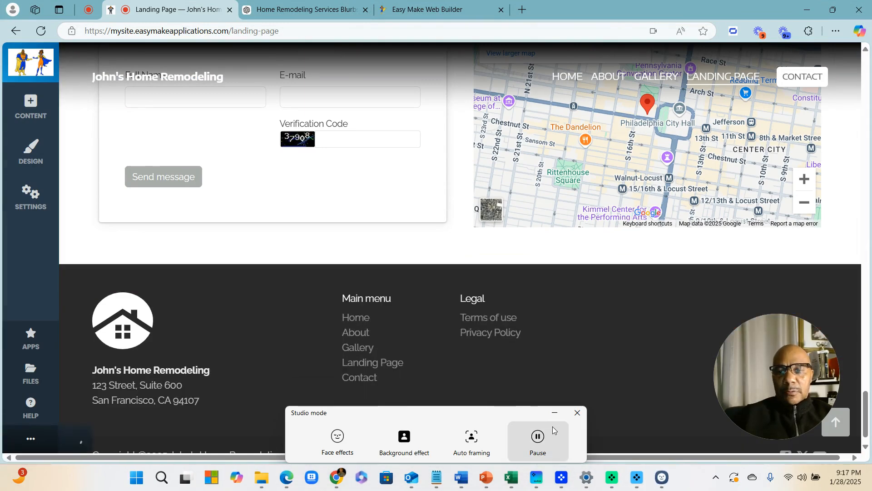
Give the Contact Number column an amber background colour
scroll(545, 320, "up", 10)
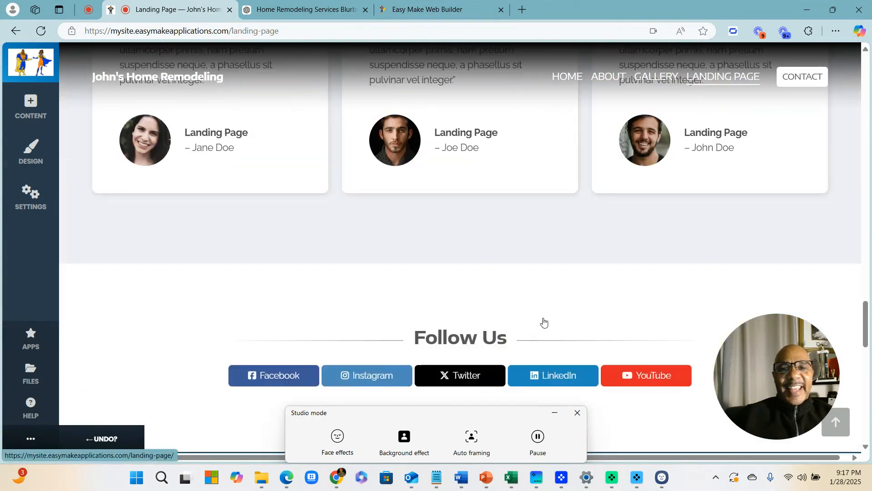
scroll(545, 318, "up", 15)
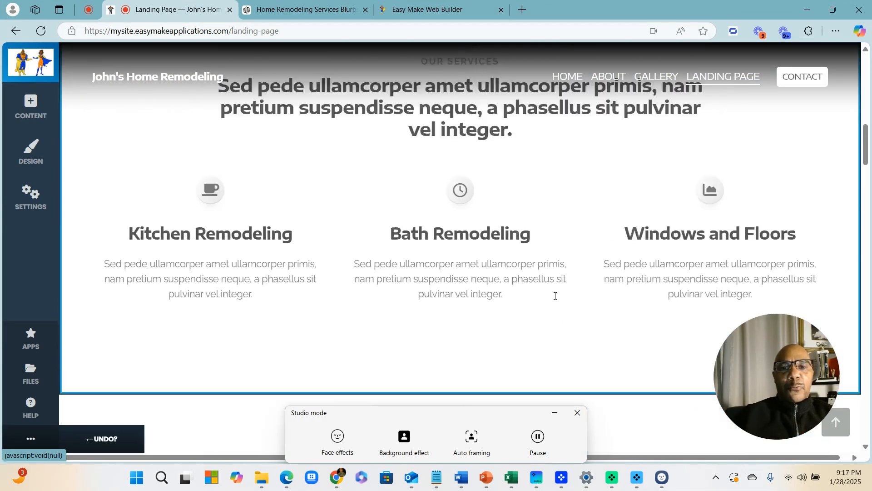
scroll(556, 296, "up", 10)
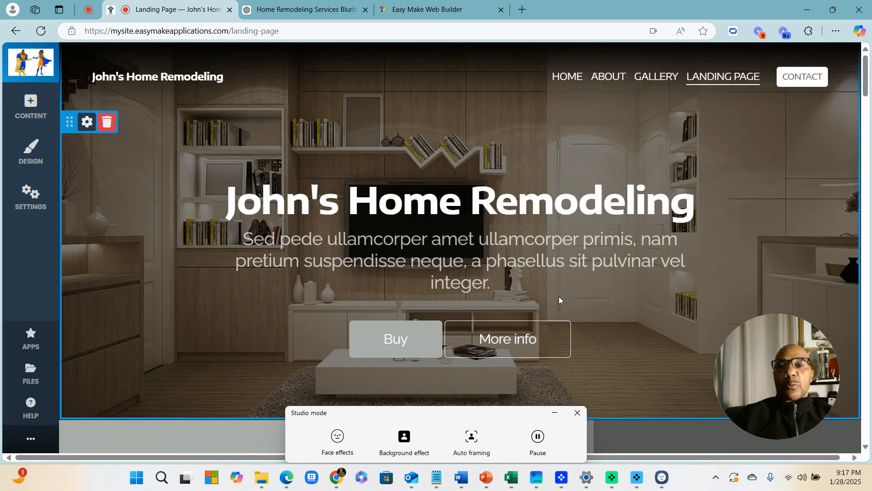
scroll(564, 318, "down", 1)
left_click(577, 413)
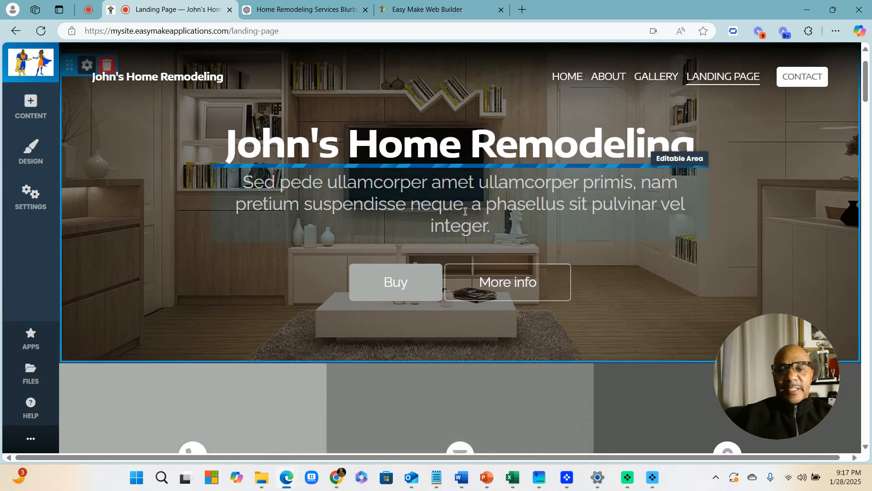
scroll(465, 210, "down", 4)
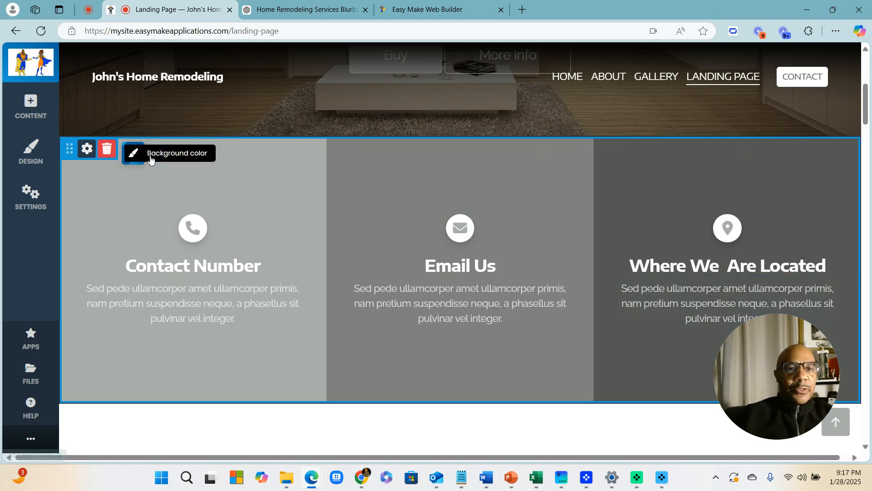
left_click(155, 158)
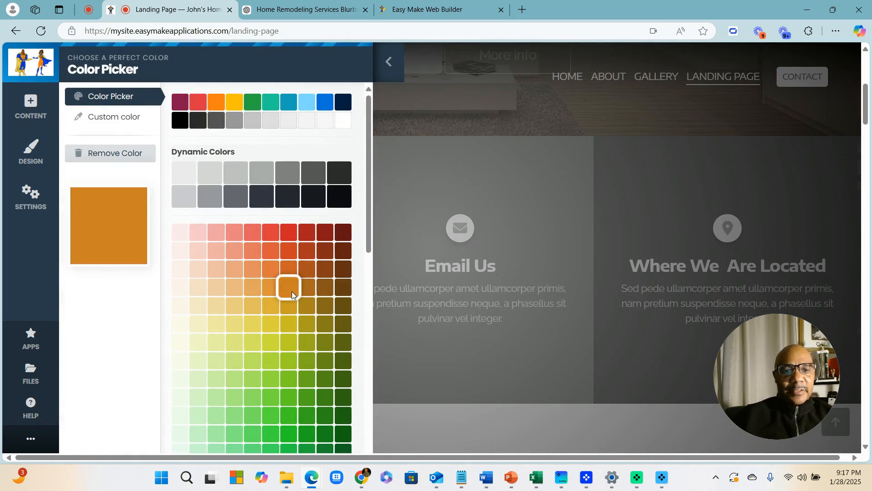
left_click(307, 288)
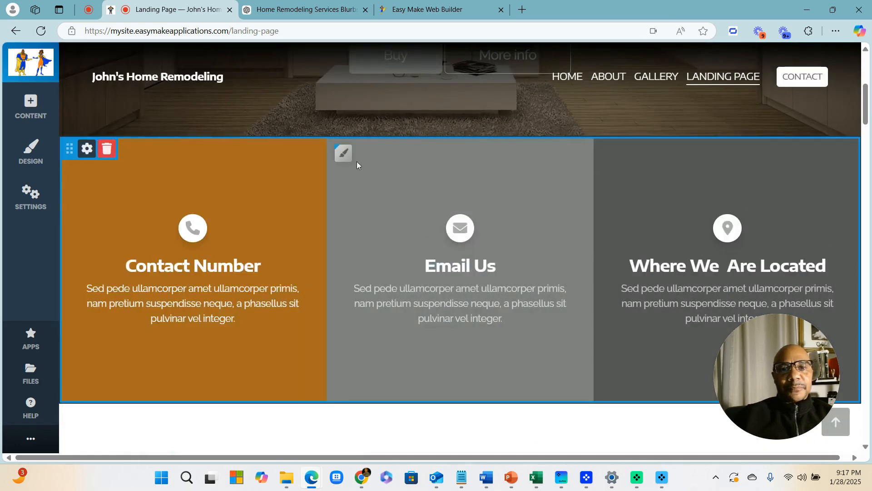
Colour the Email Us column dark rust and the Where We Are Located column near-black
left_click(337, 159)
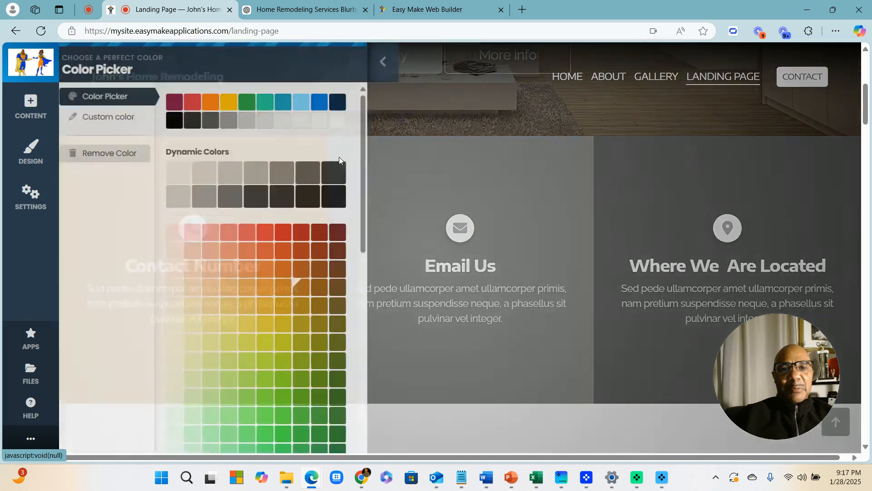
scroll(318, 245, "down", 1)
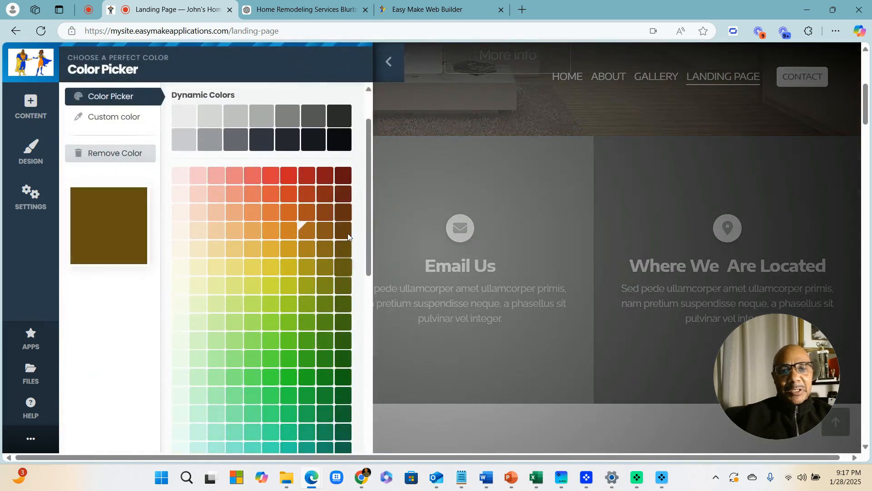
left_click(340, 195)
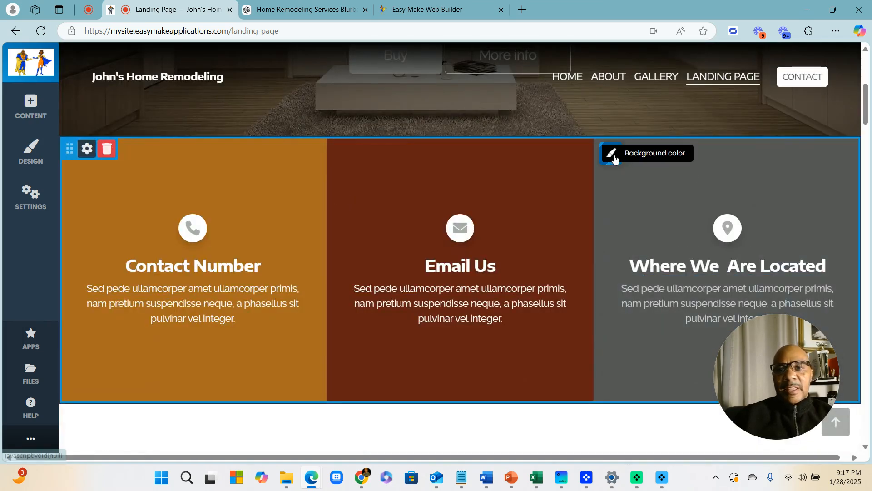
left_click(614, 159)
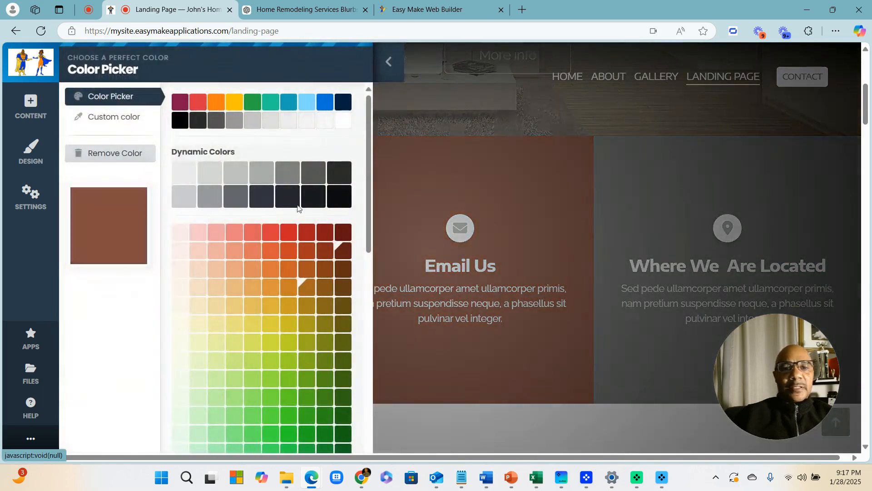
left_click(335, 194)
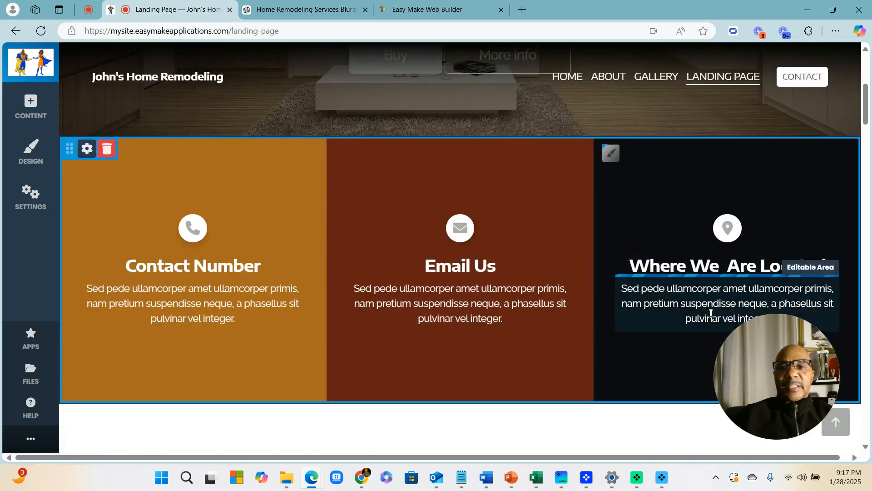
scroll(666, 298, "up", 5)
Open the Our Services block settings and enable decorative dividers
scroll(666, 298, "down", 10)
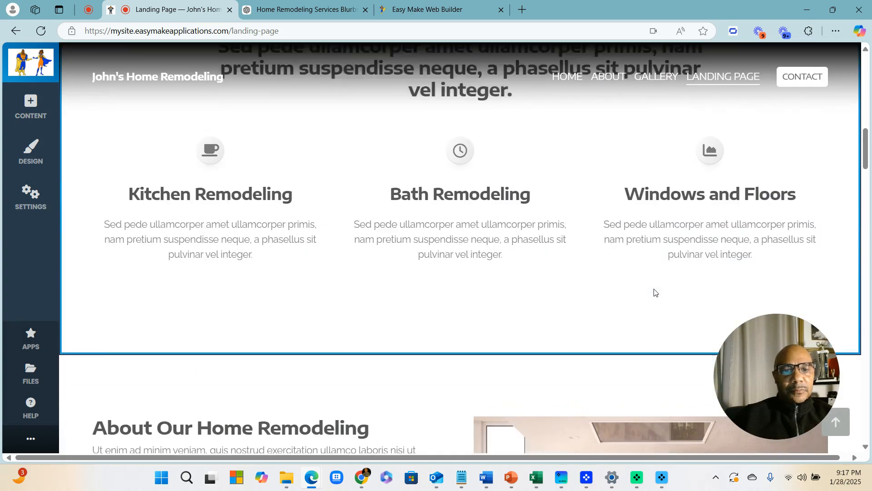
scroll(654, 291, "down", 10)
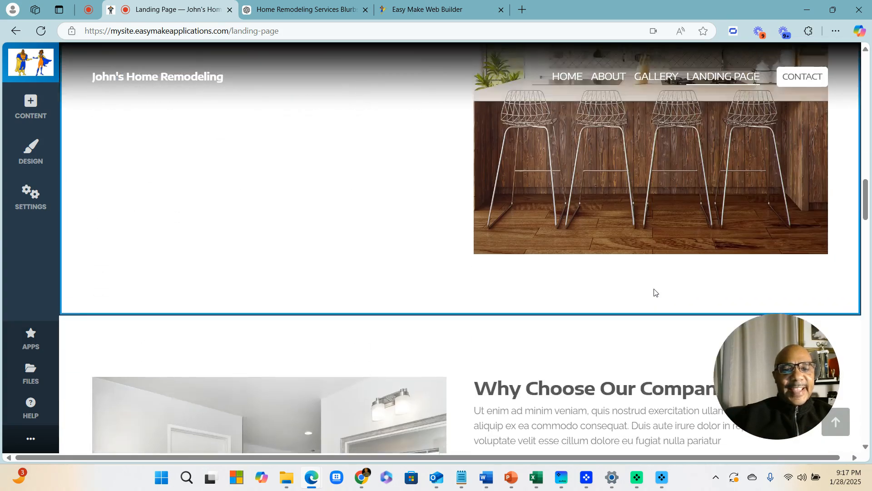
scroll(654, 291, "up", 2)
scroll(654, 291, "down", 9)
scroll(607, 279, "up", 13)
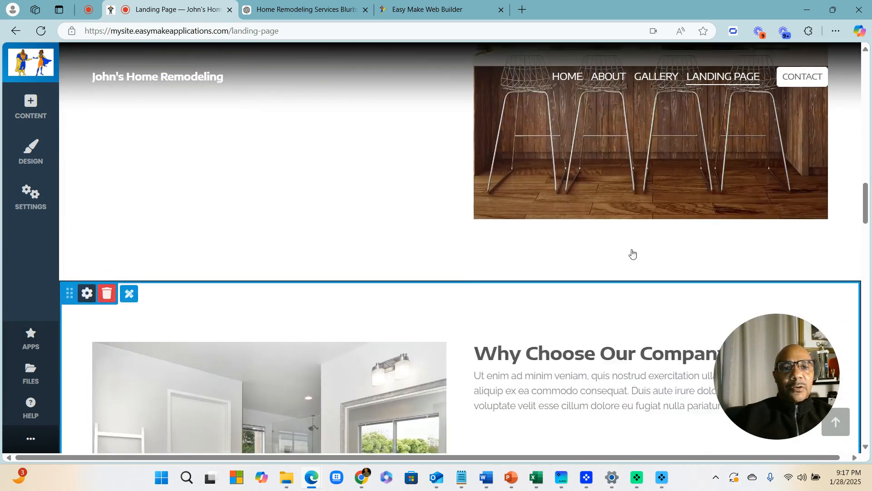
scroll(395, 200, "up", 5)
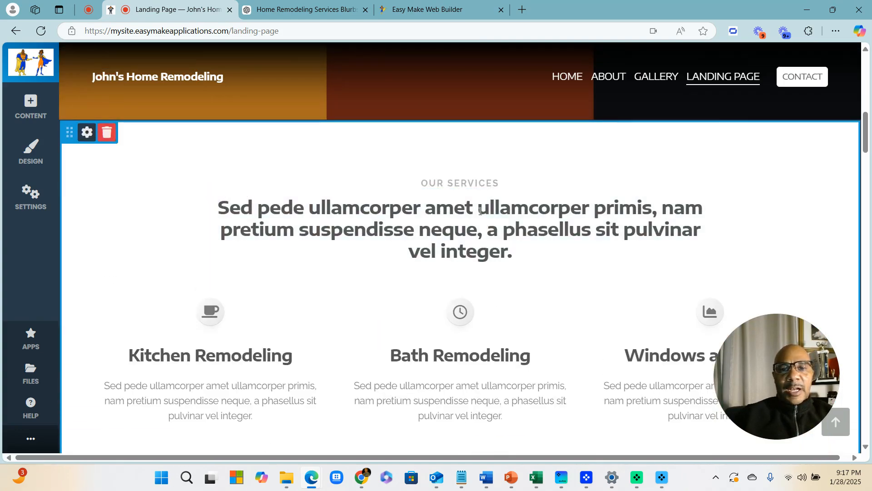
scroll(511, 257, "down", 5)
scroll(282, 220, "up", 8)
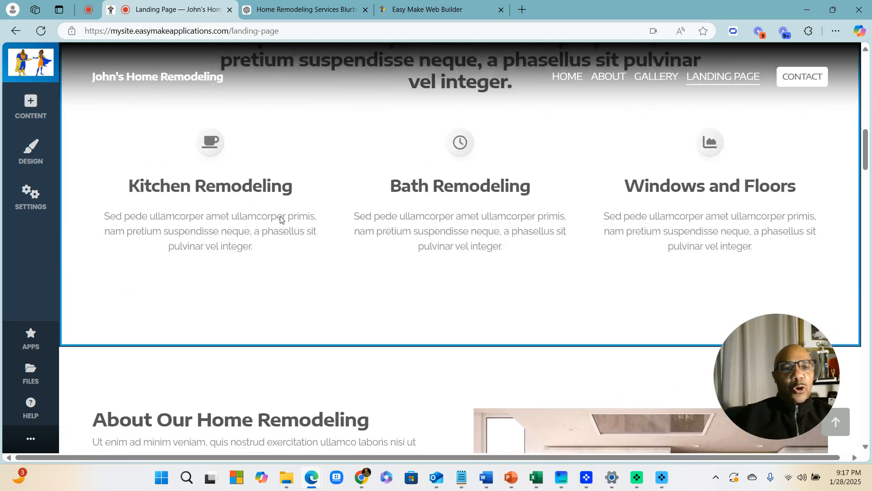
scroll(216, 259, "down", 3)
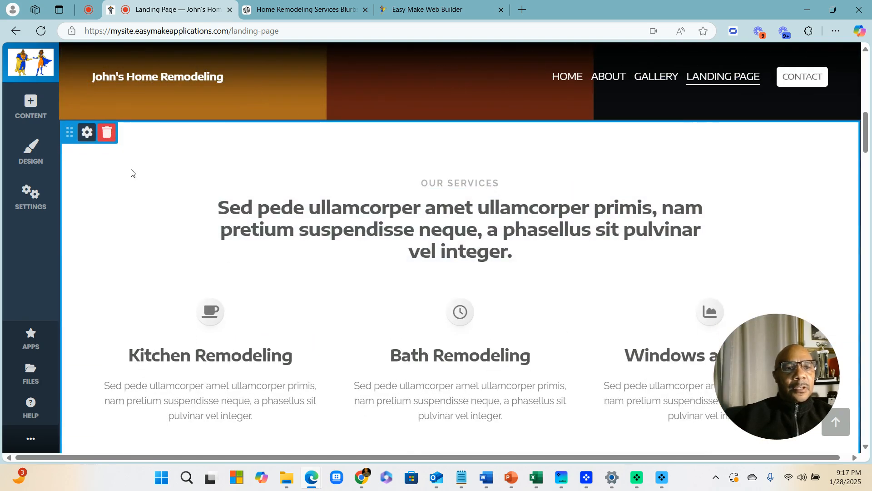
left_click(86, 133)
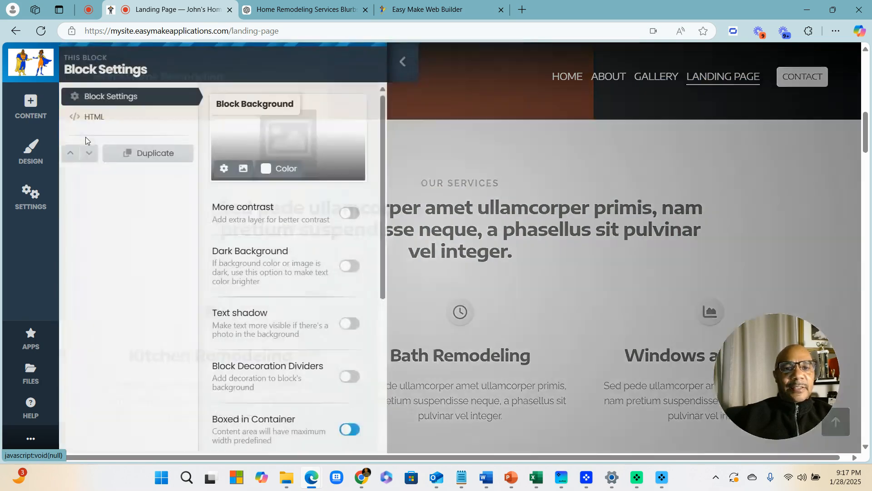
scroll(337, 206, "down", 5)
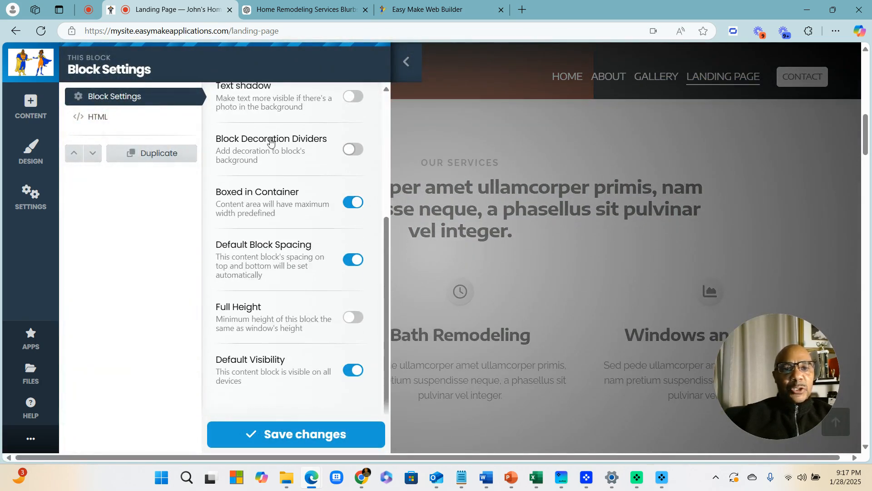
left_click(269, 152)
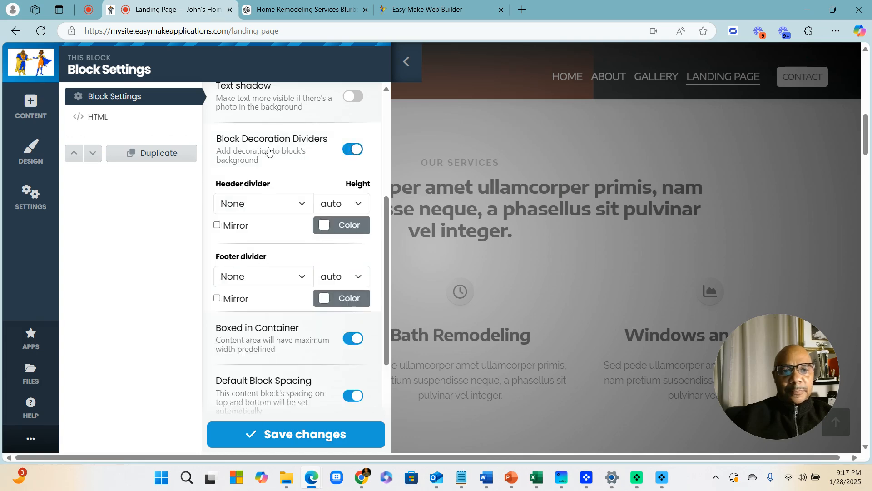
scroll(283, 168, "down", 3)
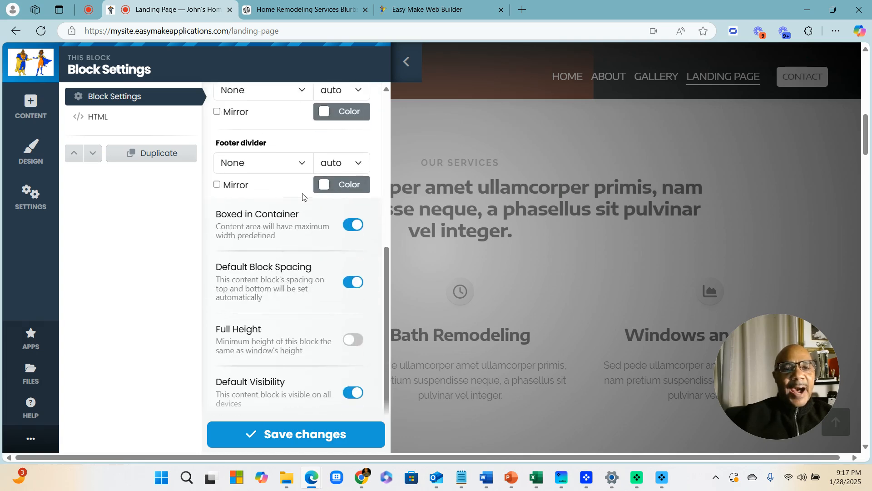
Set a red Gradient footer divider and save the block settings
left_click(304, 169)
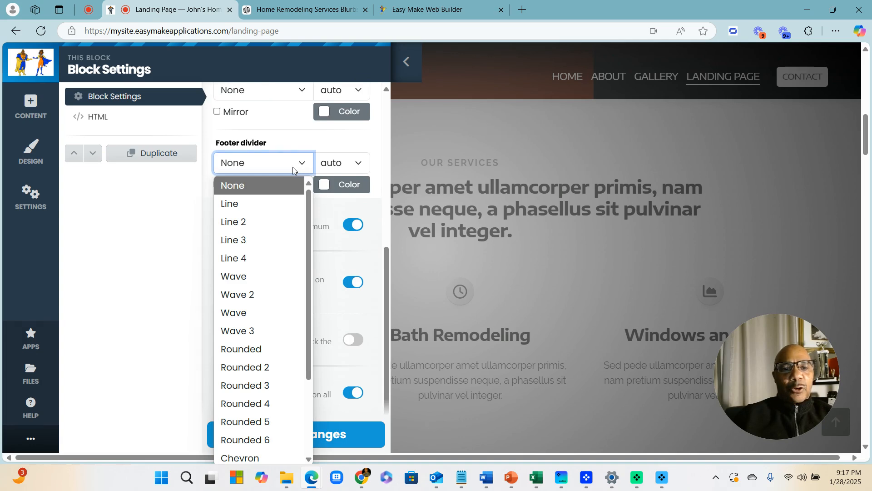
scroll(288, 335, "down", 3)
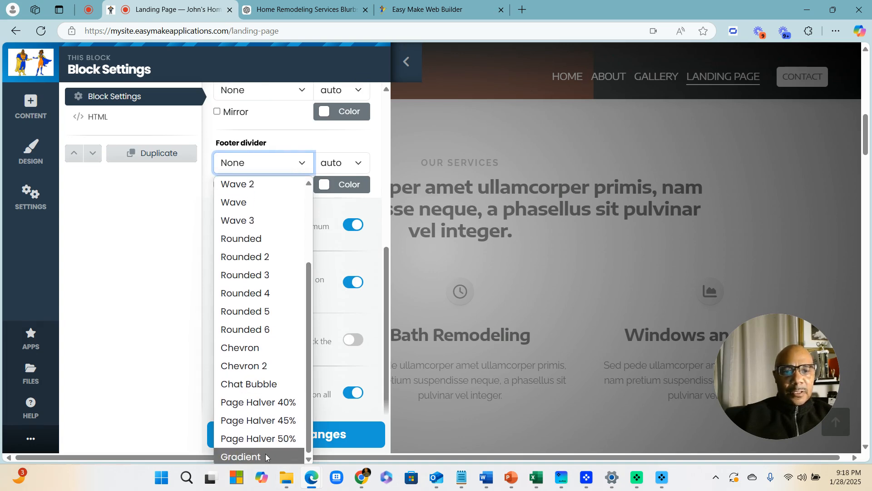
left_click(265, 454)
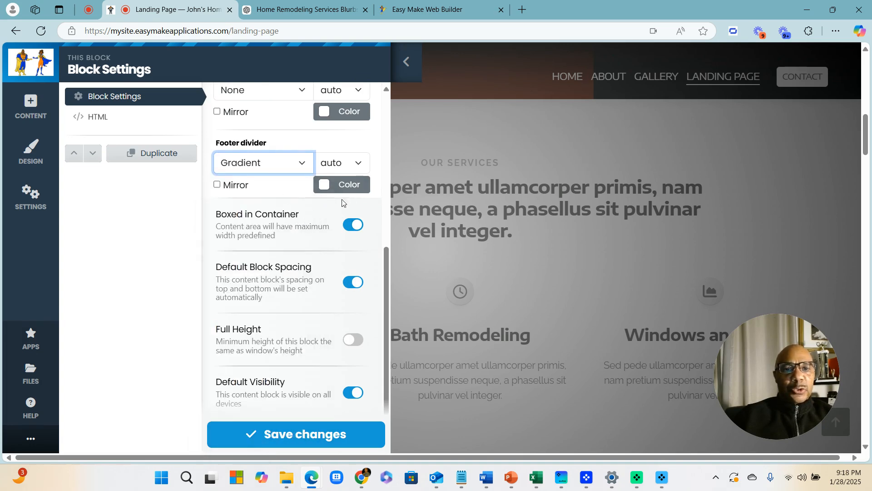
left_click(346, 186)
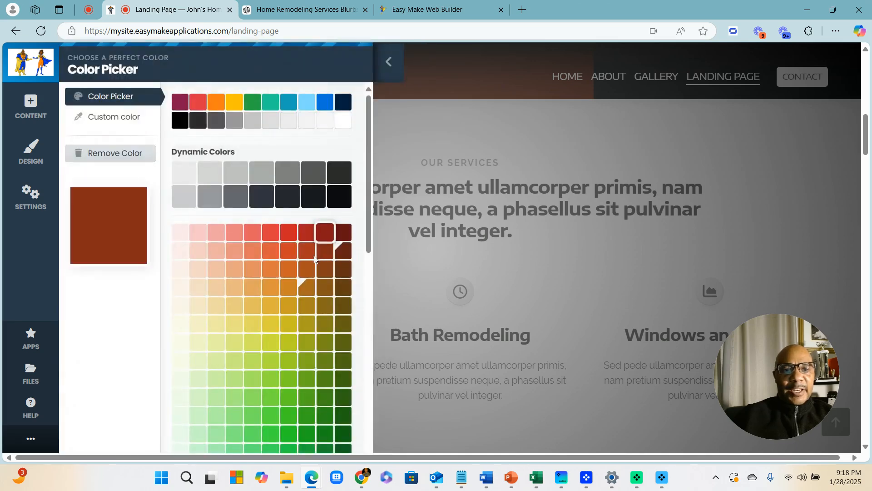
left_click(310, 233)
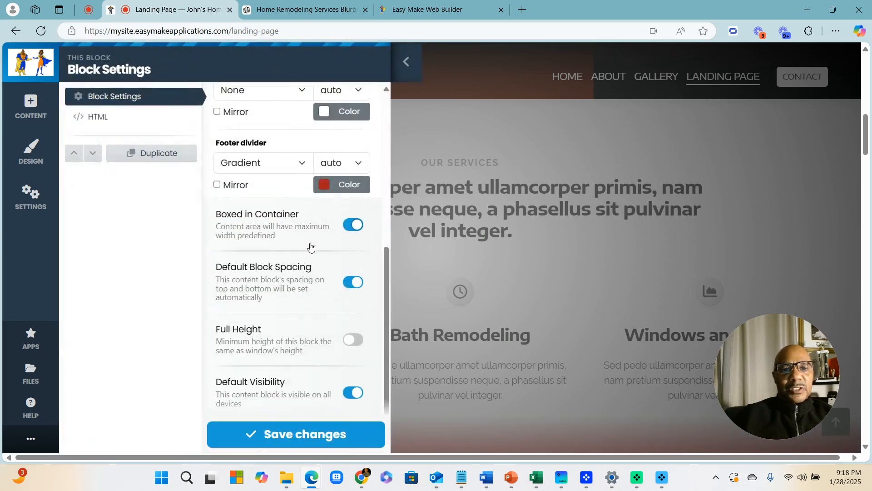
left_click(289, 445)
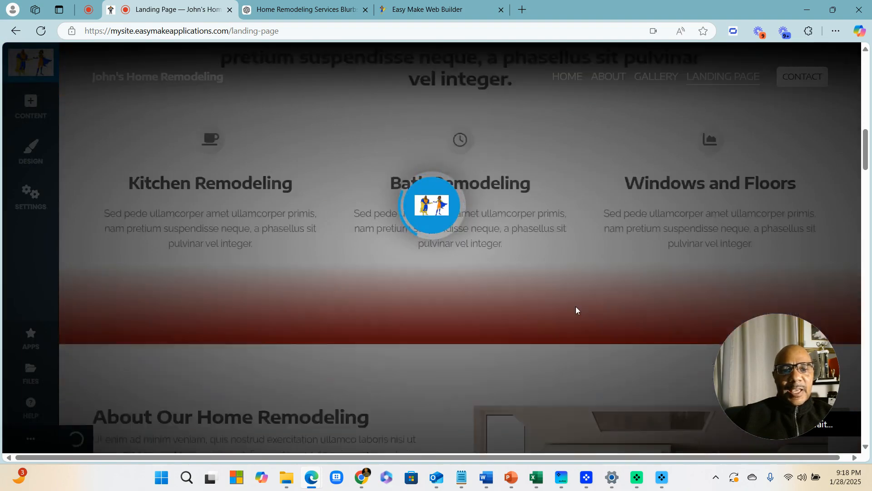
Change the footer divider colour to a darker red and save
scroll(568, 309, "up", 6)
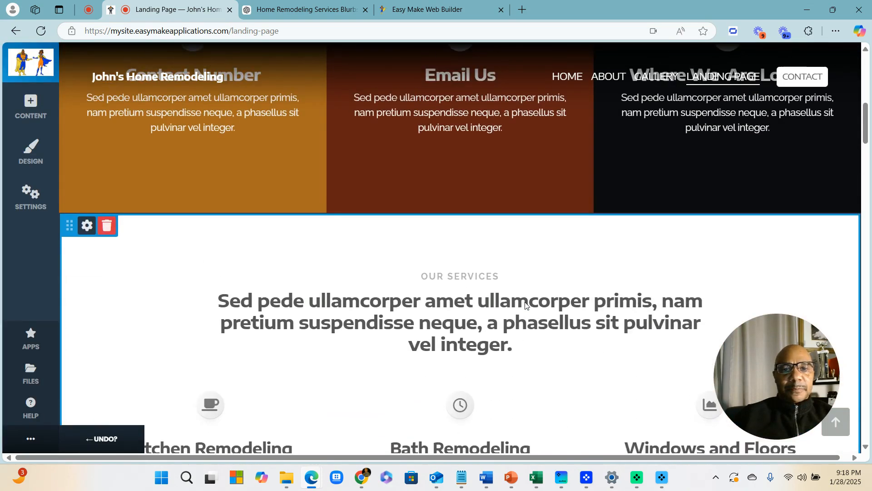
scroll(525, 305, "down", 3)
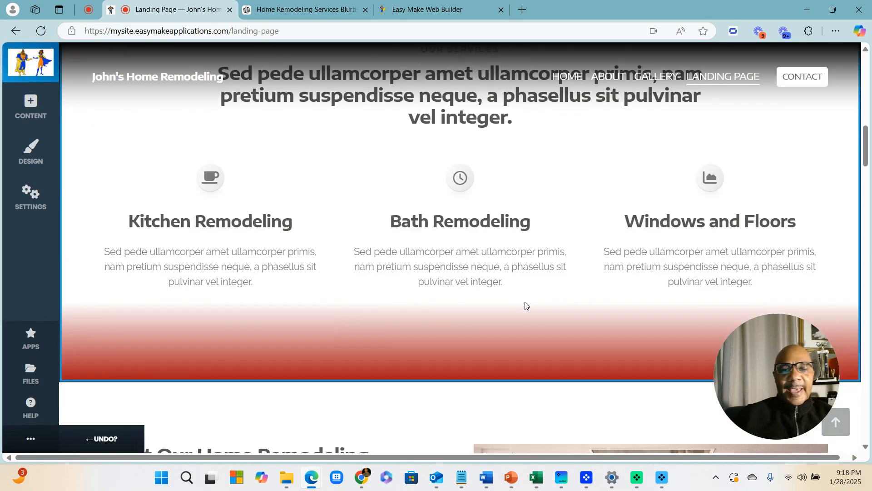
scroll(587, 355, "up", 3)
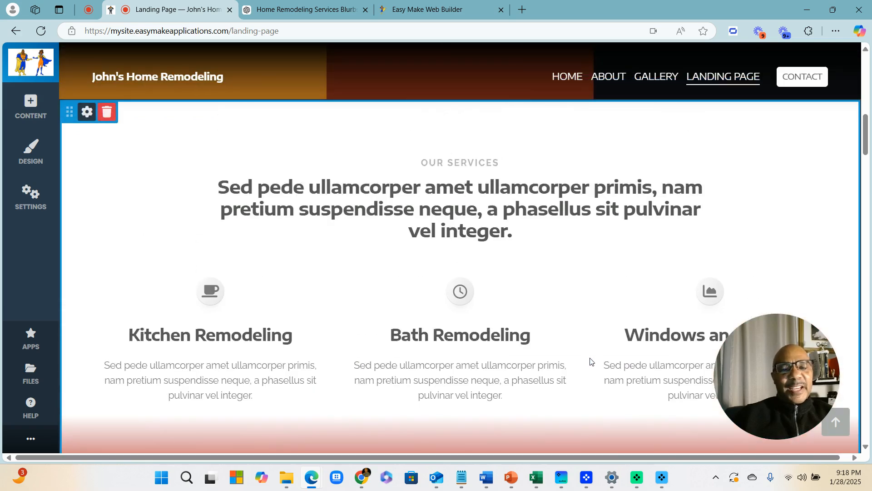
scroll(522, 312, "down", 3)
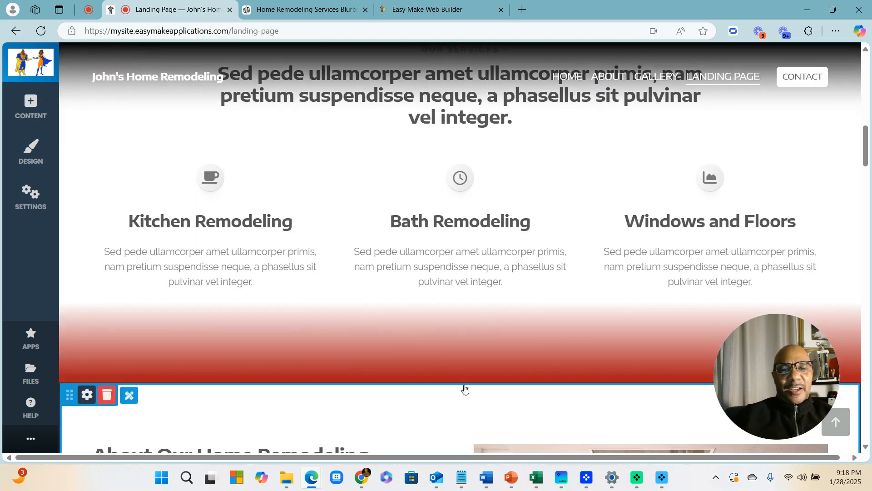
scroll(455, 318, "up", 7)
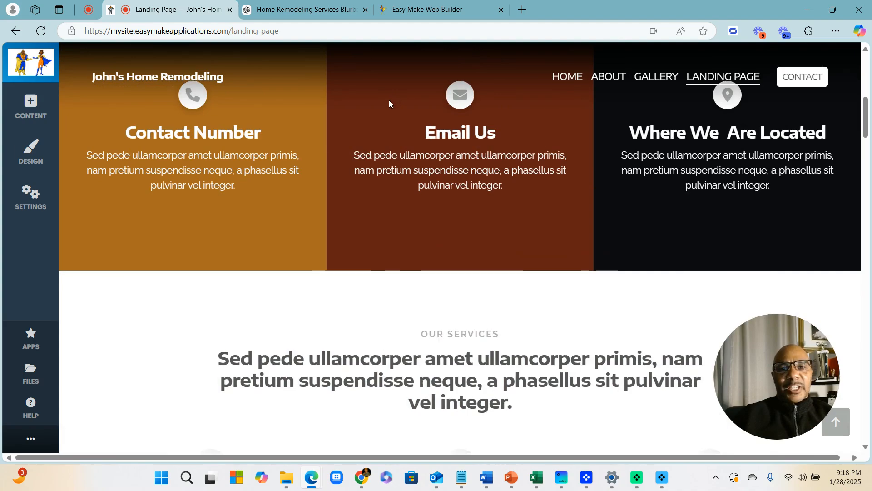
scroll(429, 189, "down", 7)
scroll(439, 214, "down", 2)
scroll(273, 218, "up", 3)
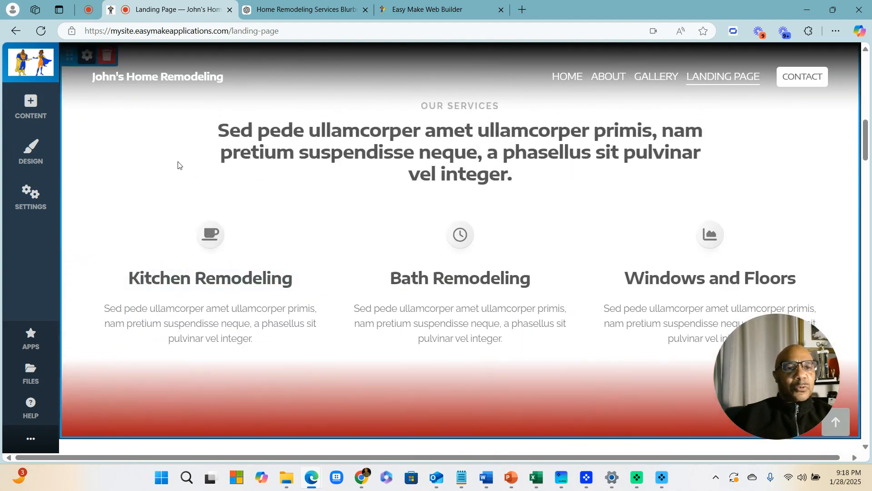
scroll(114, 119, "up", 2)
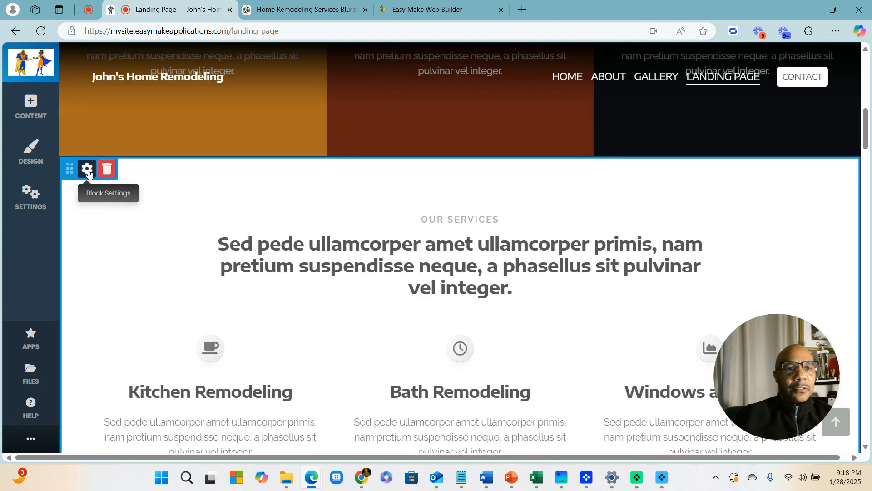
left_click(86, 170)
scroll(309, 222, "down", 5)
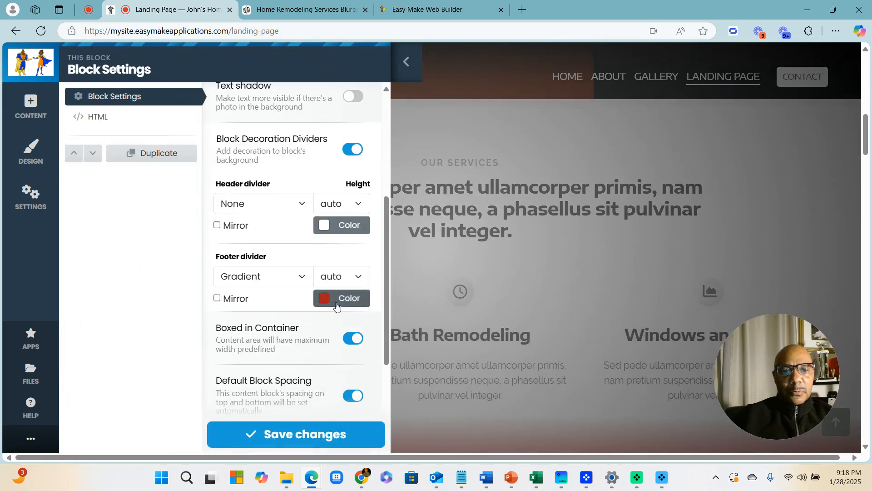
left_click(328, 298)
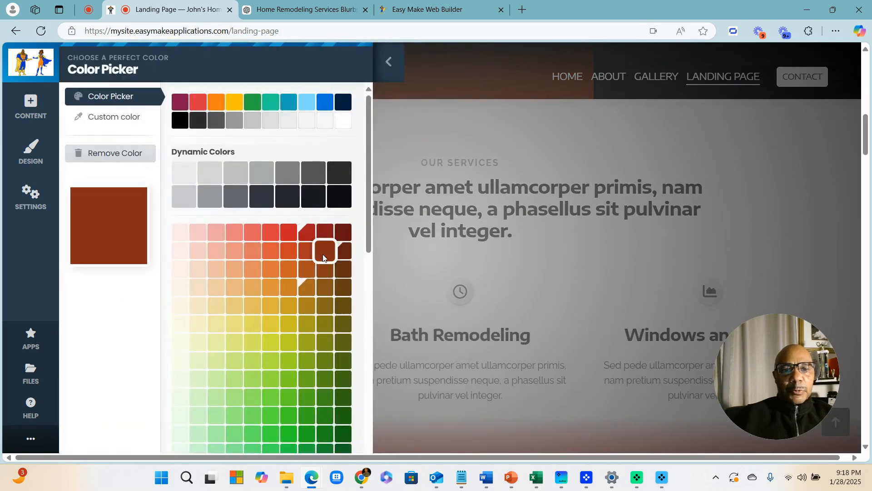
left_click(324, 253)
left_click(288, 438)
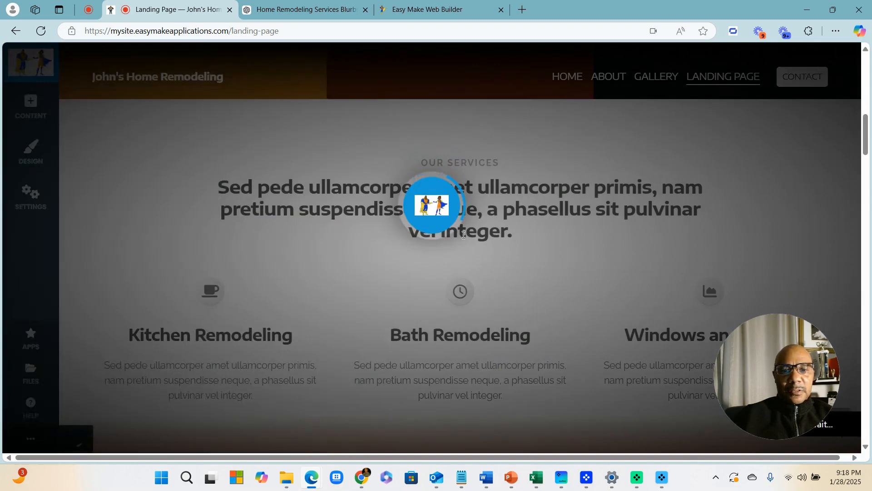
scroll(572, 266, "up", 7)
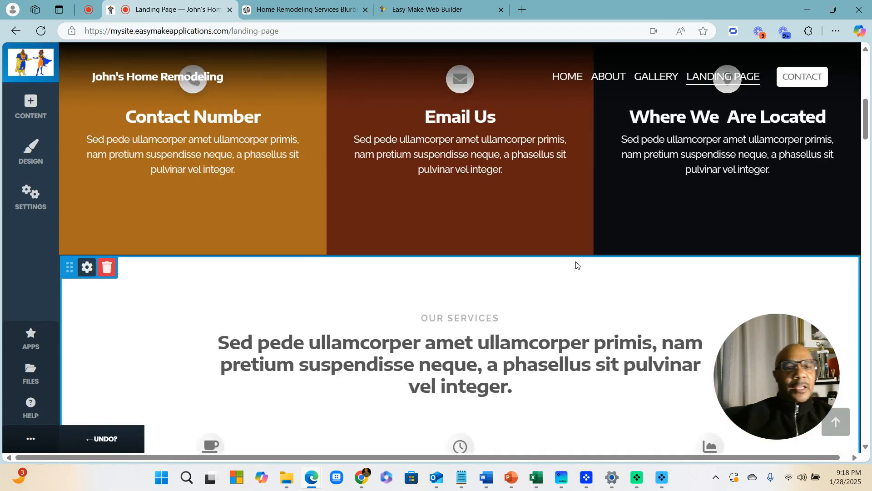
scroll(574, 263, "down", 8)
scroll(576, 266, "down", 4)
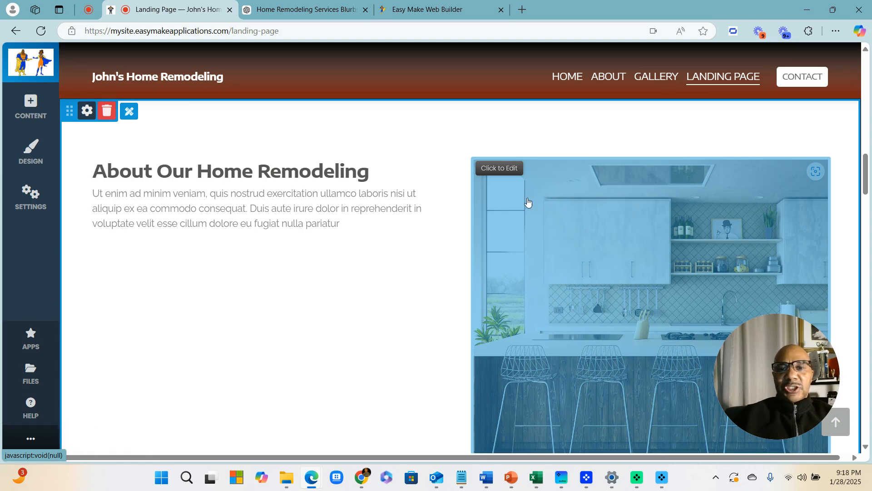
Apply the Frame image filter to the kitchen photo in About Our Home Remodeling
left_click(500, 168)
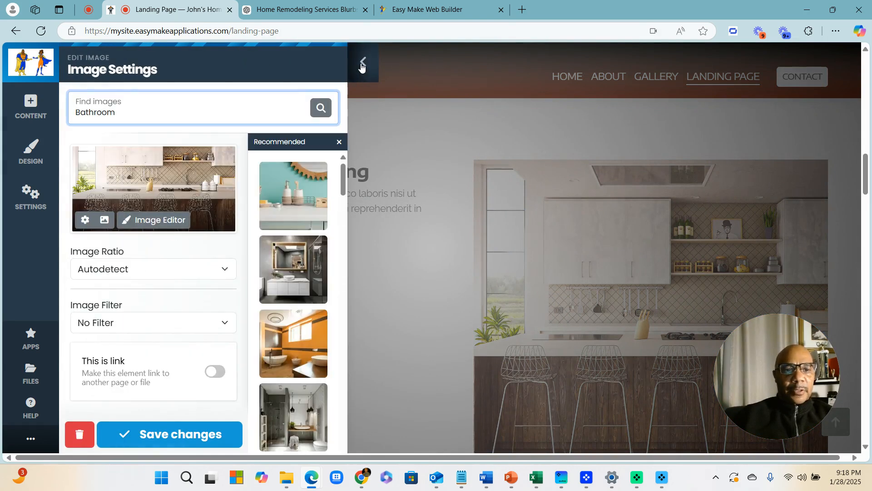
left_click(145, 319)
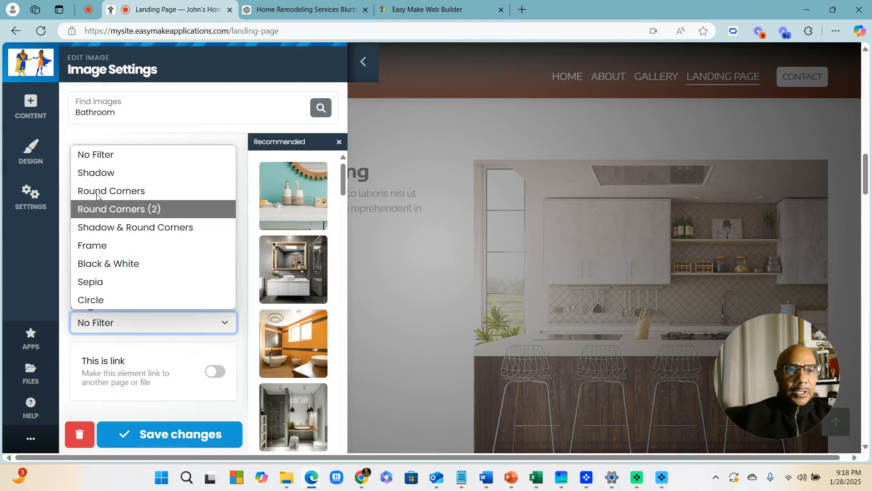
left_click(101, 248)
Save the kitchen photo, then apply and save a Frame filter on the bathroom photo
left_click(182, 425)
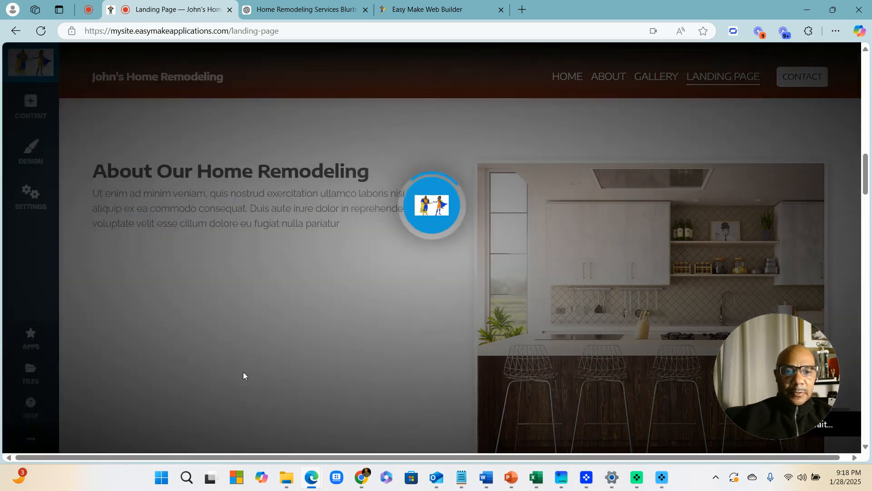
scroll(558, 254, "down", 5)
scroll(559, 253, "down", 1)
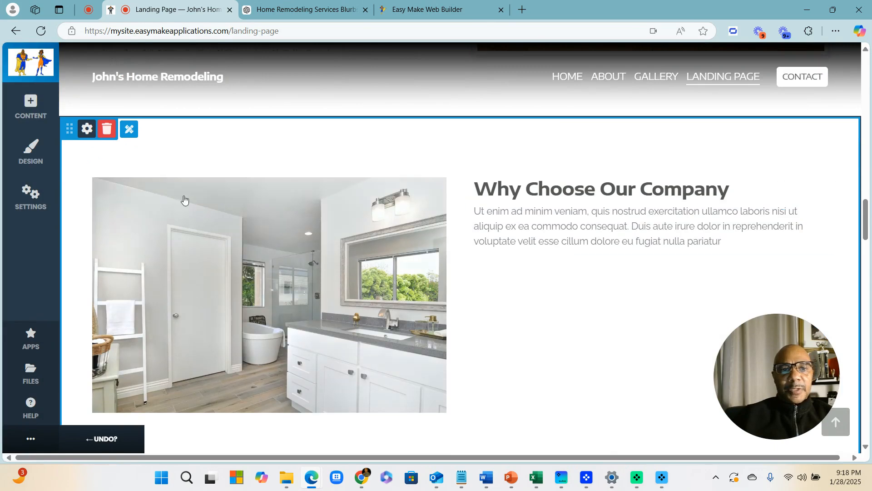
left_click(120, 190)
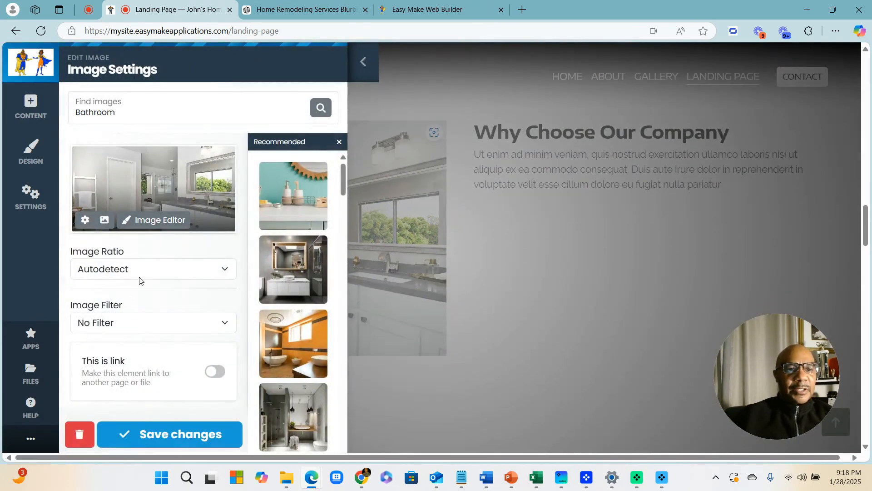
left_click(160, 323)
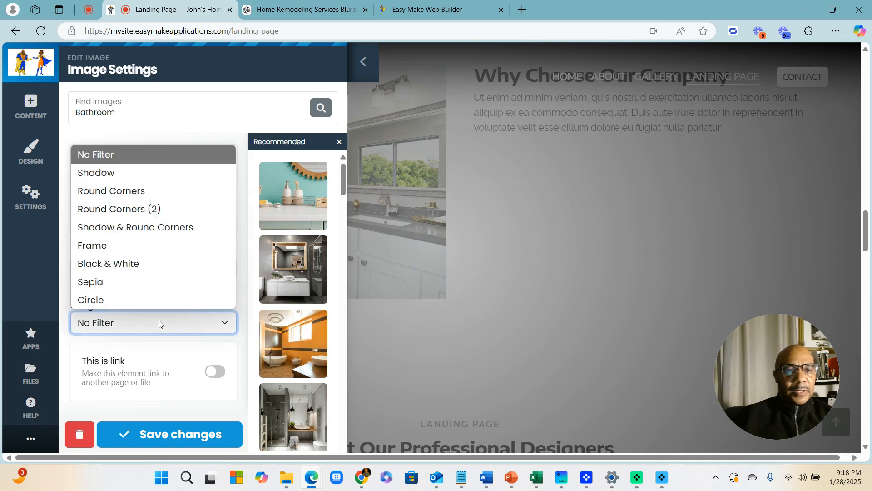
left_click(99, 251)
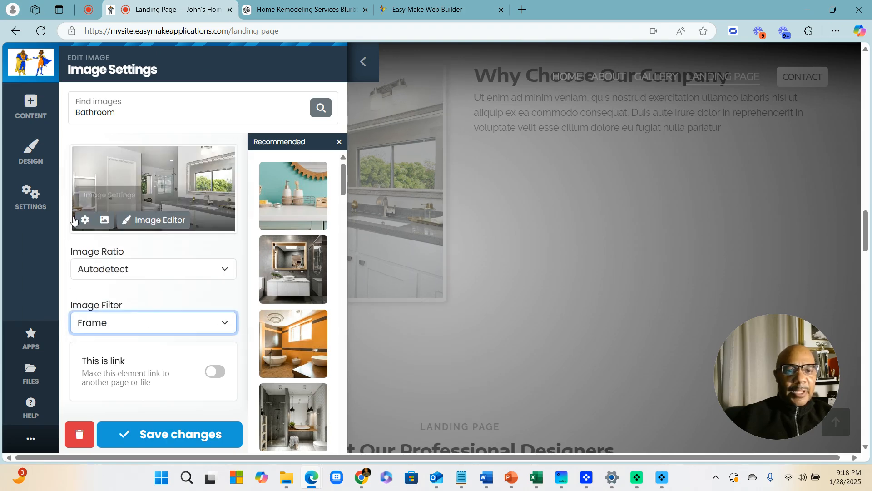
left_click(203, 434)
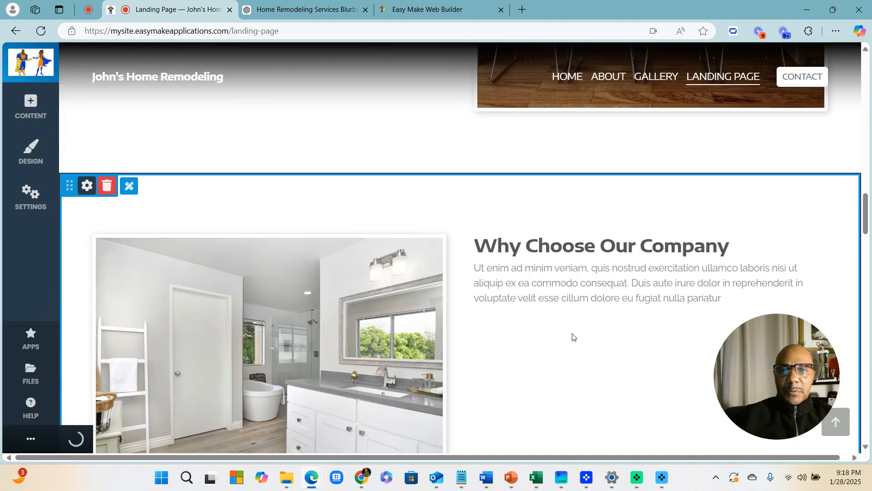
Review the updated landing page, then switch to the Home Remodeling Services Blurb ChatGPT tab
scroll(571, 333, "down", 10)
scroll(548, 309, "up", 10)
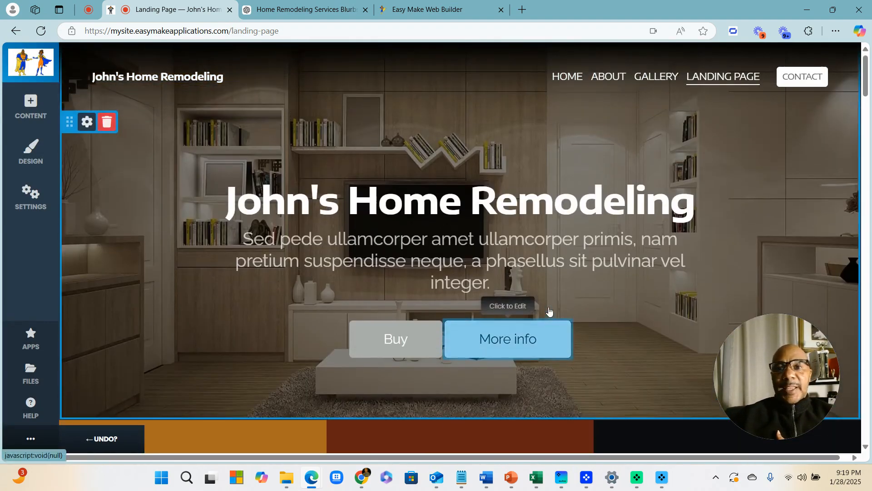
scroll(551, 306, "down", 3)
scroll(551, 306, "down", 8)
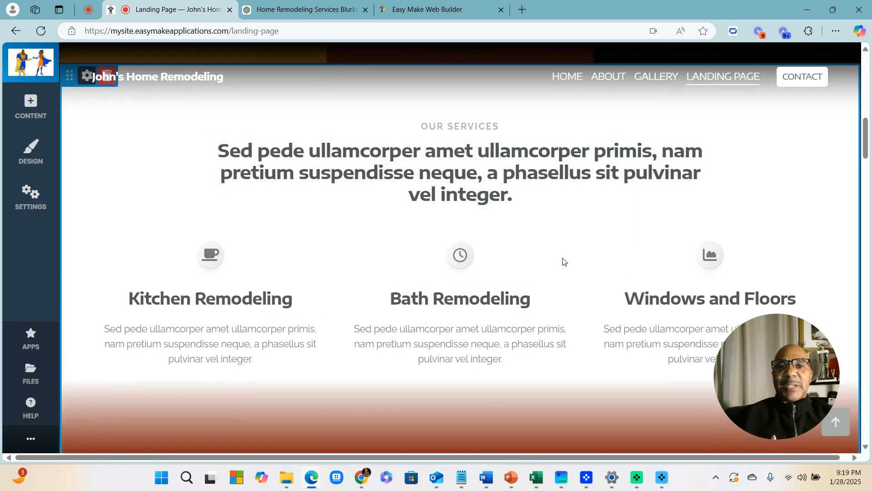
scroll(563, 291, "down", 1)
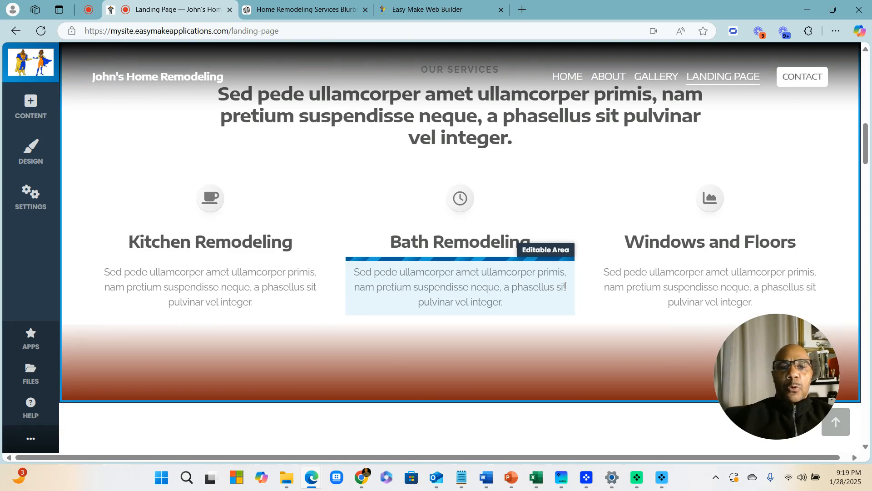
scroll(566, 285, "up", 10)
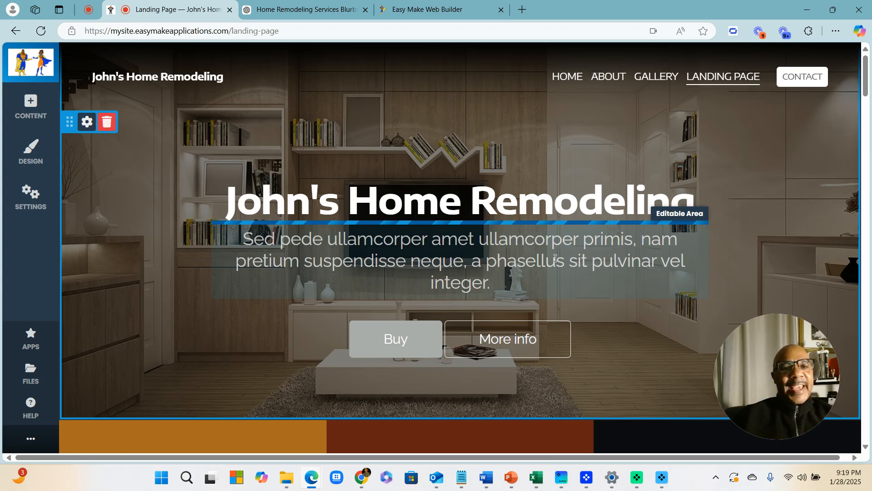
scroll(555, 259, "down", 8)
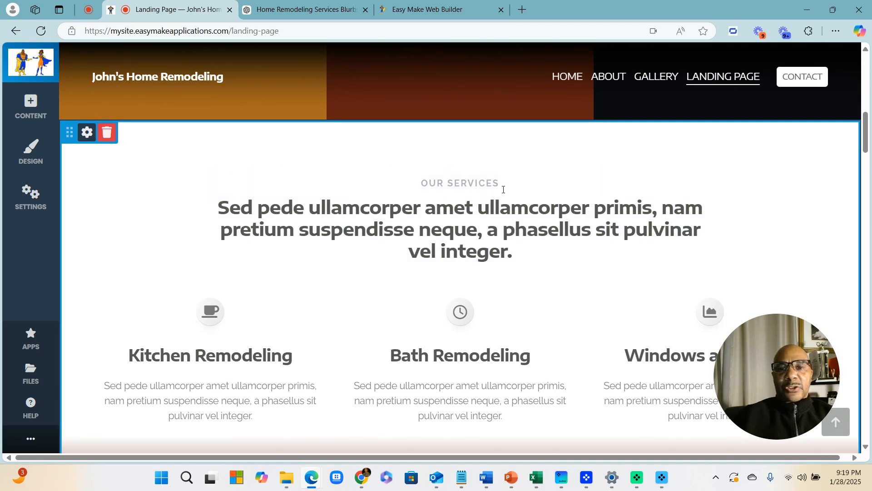
left_click(295, 14)
Select and copy the full Kitchen Remodeling blurb in ChatGPT, then return to the Landing Page tab
scroll(495, 235, "up", 5)
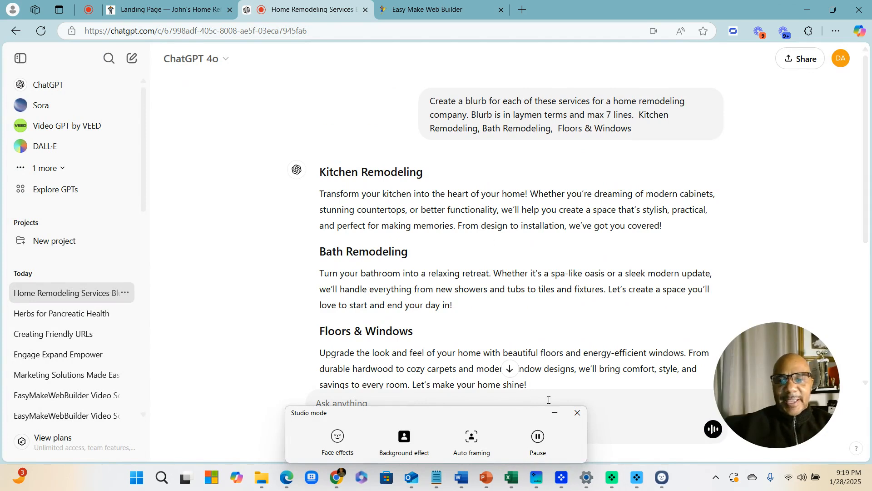
left_click(577, 412)
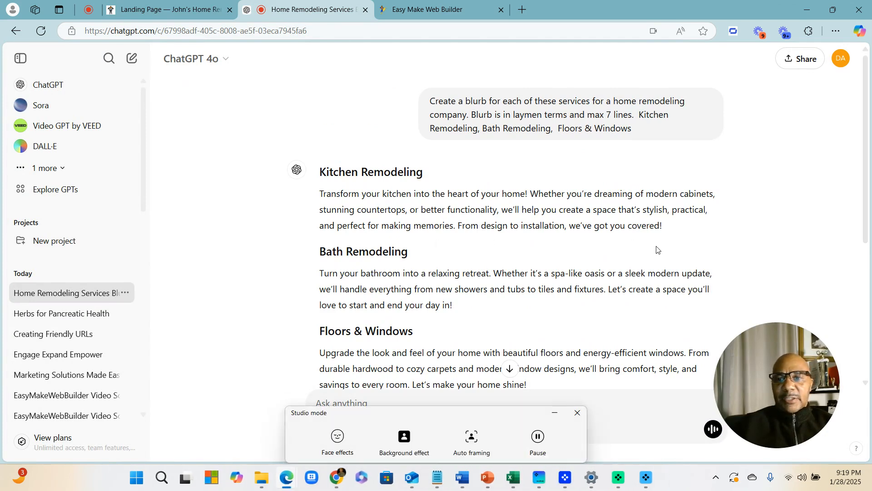
left_click_drag(666, 227, 485, 210)
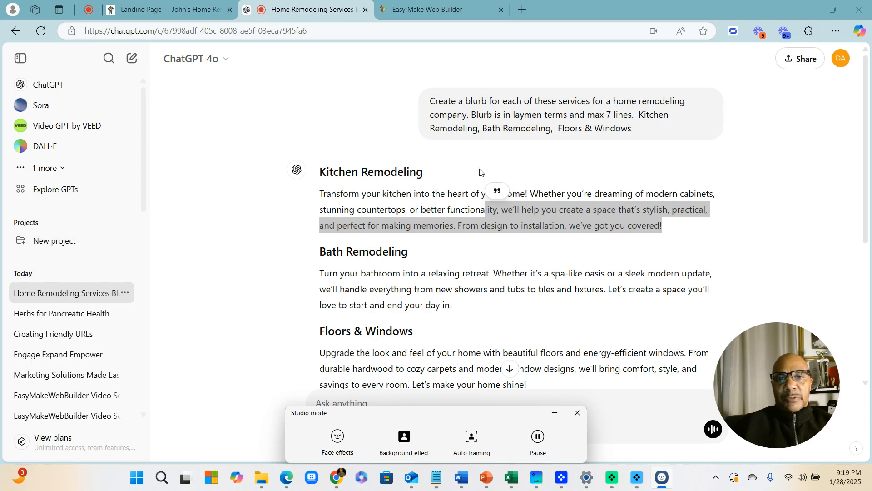
left_click(571, 230)
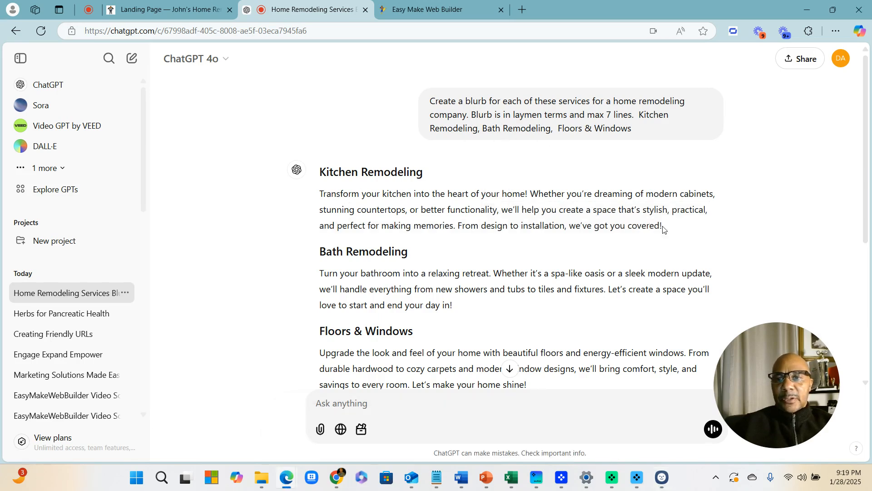
left_click_drag(663, 229, 317, 197)
key("ctrl+c")
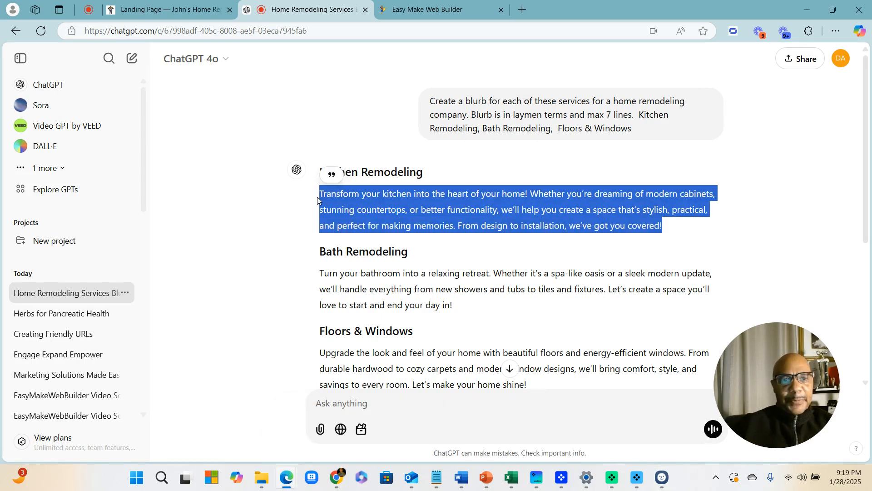
left_click(434, 11)
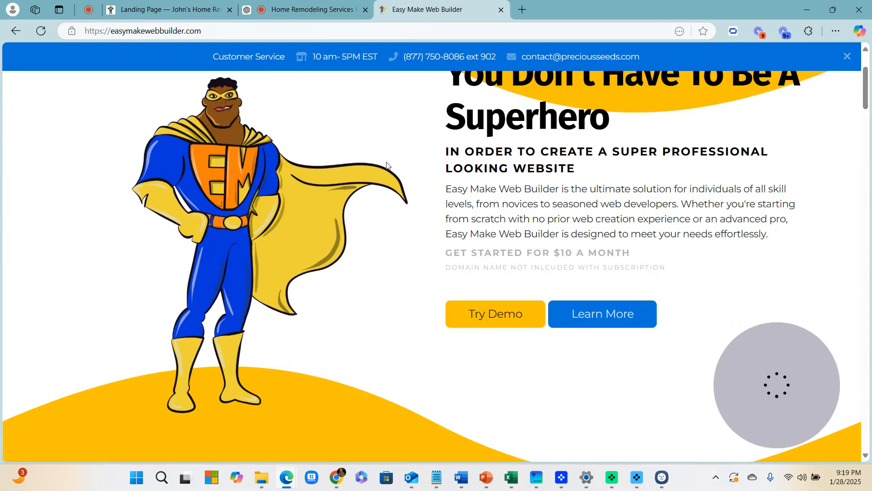
left_click(258, 9)
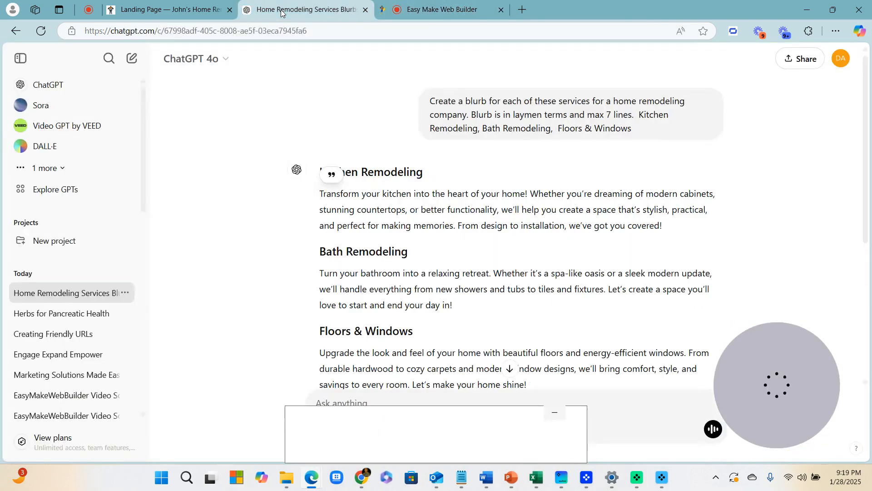
left_click(175, 10)
Replace the Kitchen Remodeling card's placeholder text with the pasted kitchen blurb
scroll(398, 253, "down", 3)
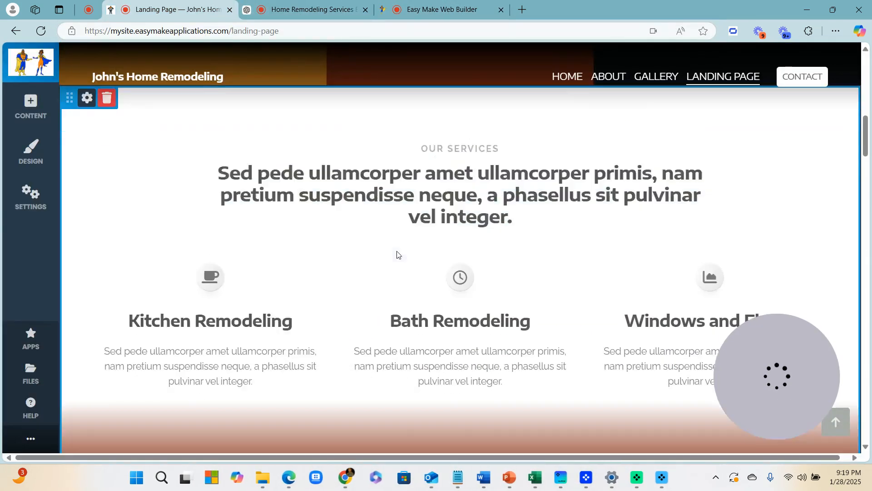
left_click(292, 295)
left_click_drag(265, 308, 107, 269)
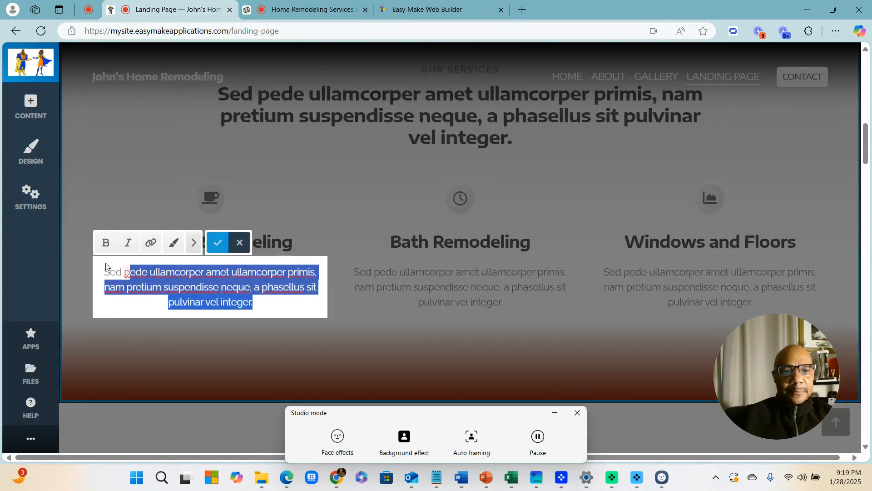
key("ctrl+v")
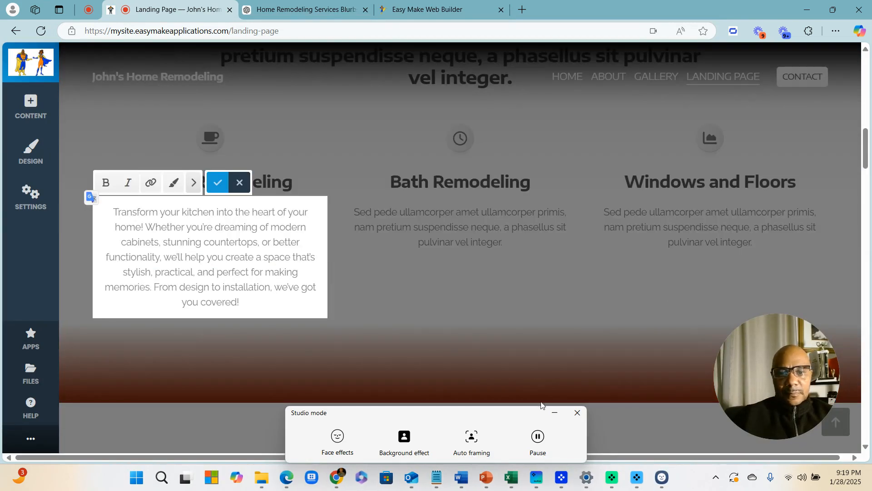
left_click(217, 182)
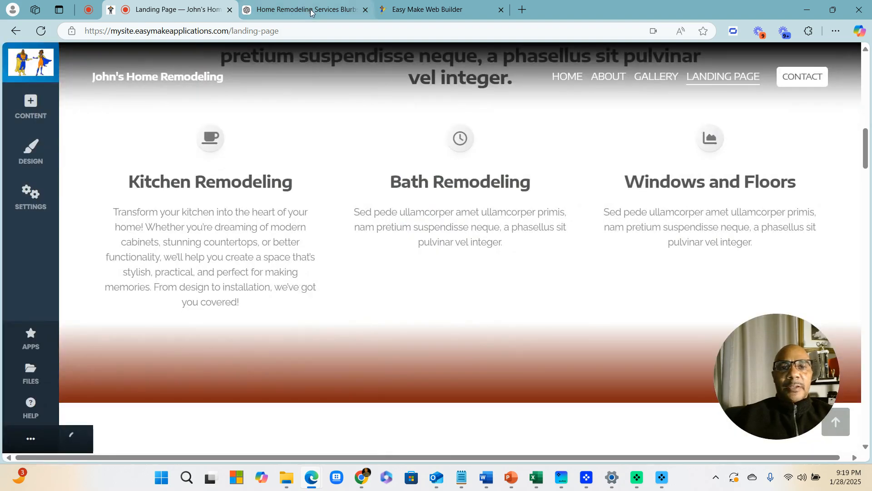
Copy the bath blurb from ChatGPT and paste it over the Bath Remodeling placeholder
left_click(305, 9)
scroll(369, 248, "down", 3)
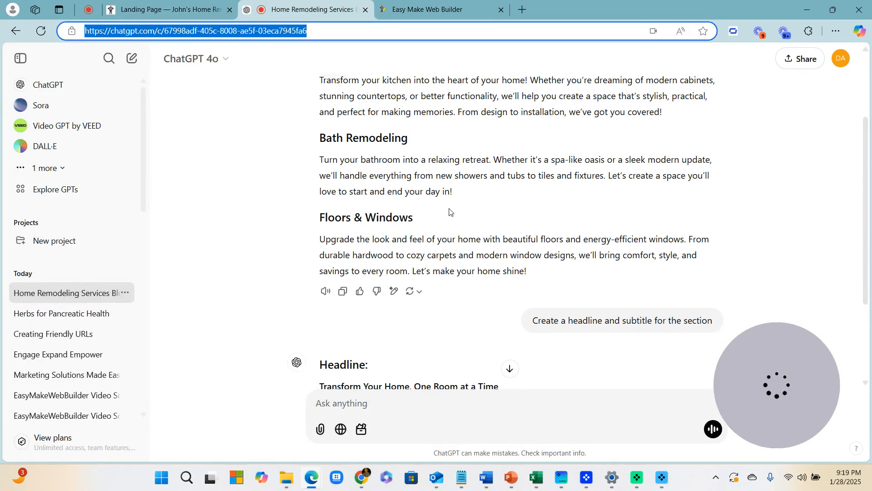
left_click_drag(452, 192, 324, 157)
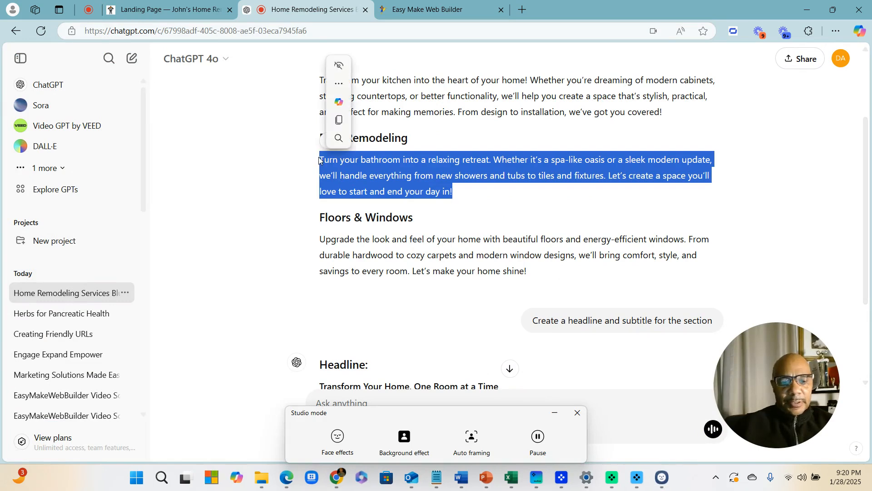
left_click(160, 9)
left_click(459, 229)
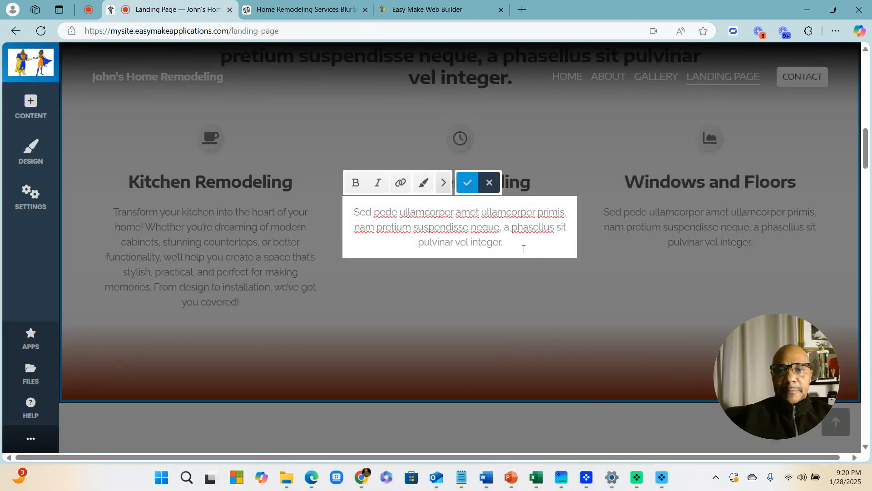
left_click_drag(524, 249, 345, 219)
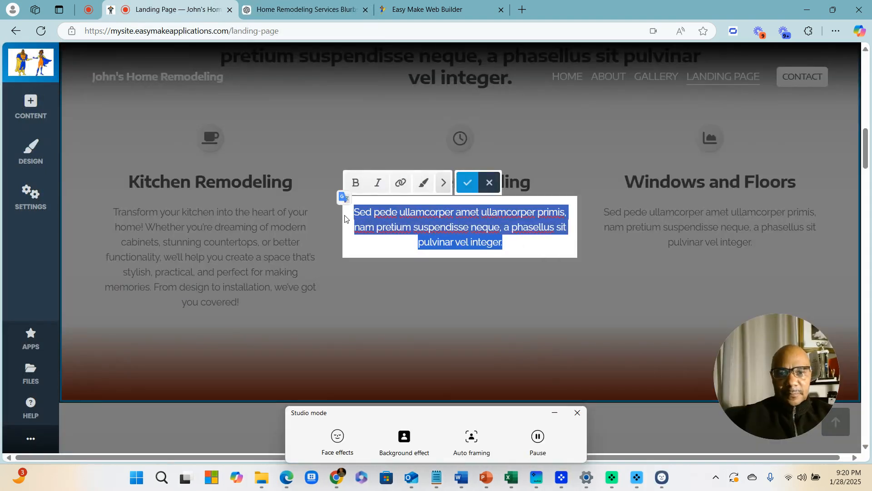
type("Turn your bathroom into a relaxing retreat. Whether it's a spa-like oasis or a sleek modern update, we'll handle everything from new showers and tubs to tiles and fixtures. Let's create a space you'll love to start and end your day in!")
left_click(468, 182)
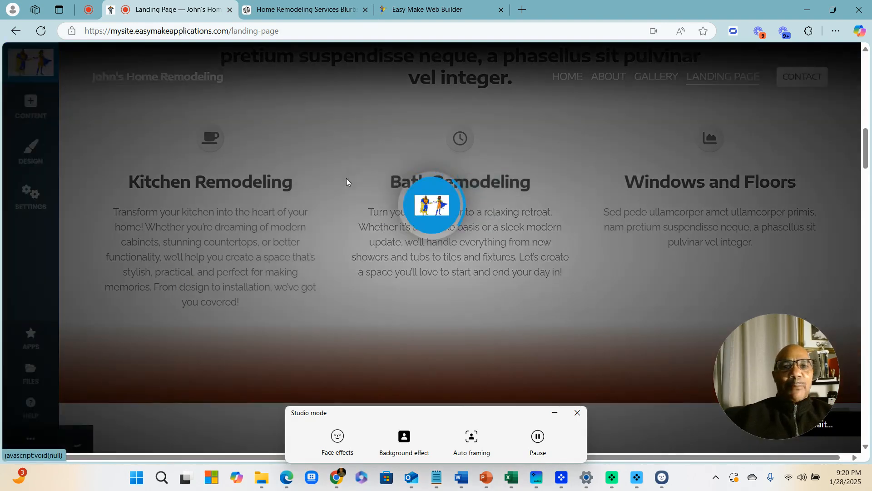
Copy the Floors & Windows blurb and paste it into the Windows and Floors card
left_click(273, 7)
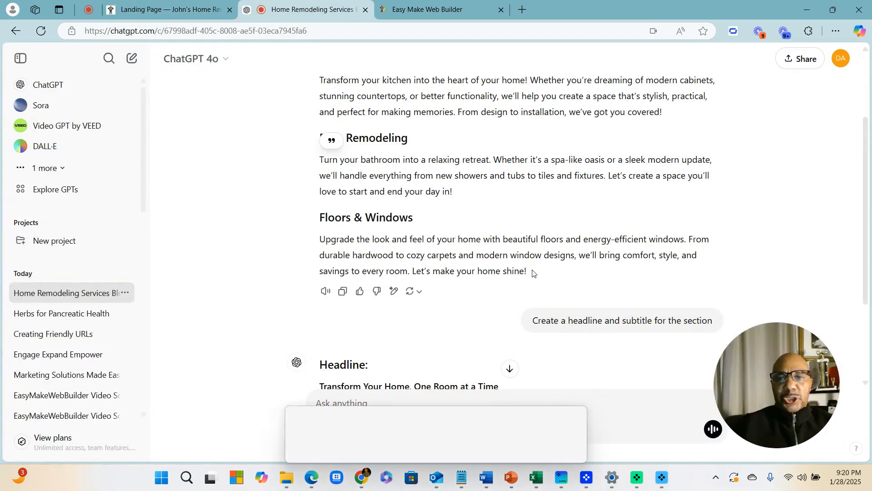
left_click_drag(527, 271, 318, 241)
key("ctrl+c")
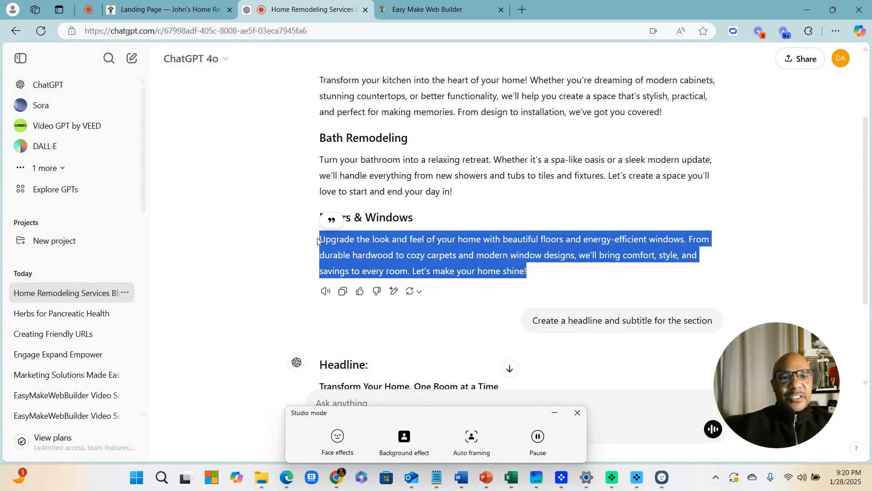
left_click(160, 6)
left_click(642, 222)
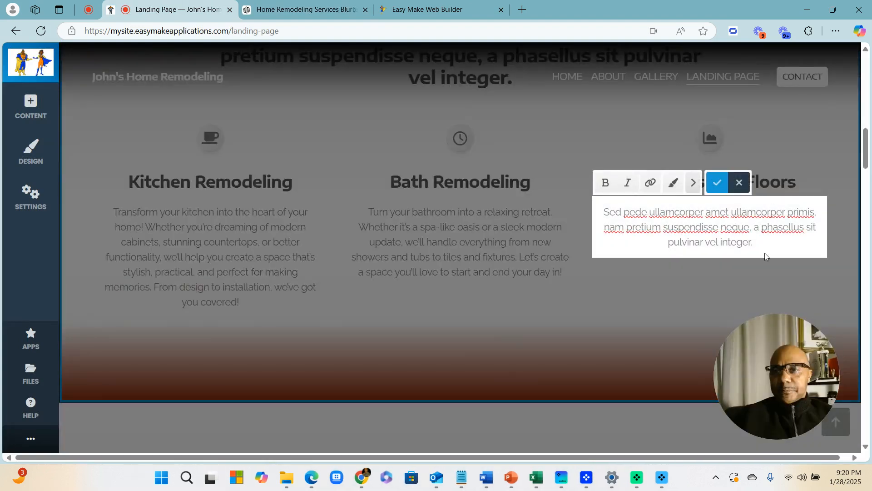
left_click_drag(764, 252, 601, 217)
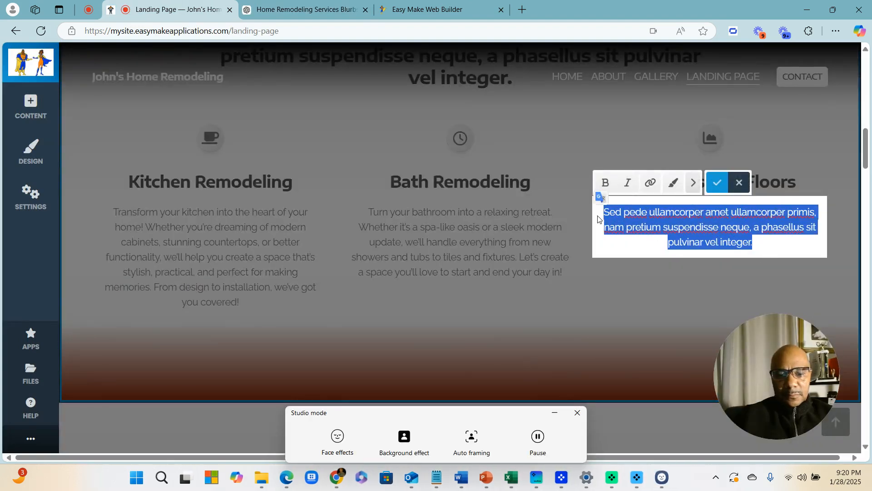
key("ctrl+v")
left_click(577, 412)
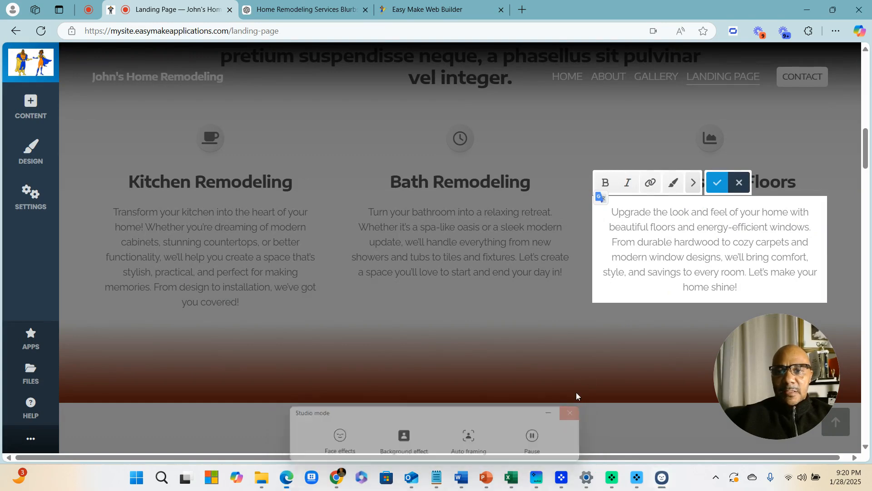
scroll(572, 274, "up", 4)
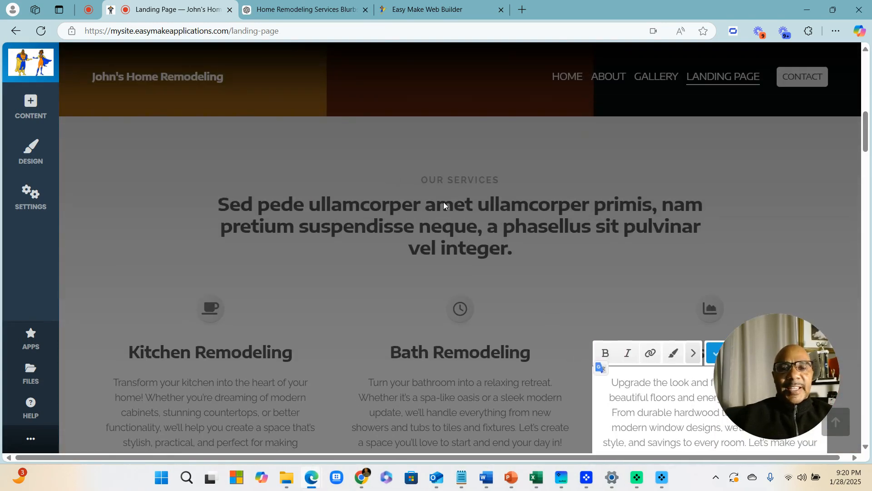
Select the headline 'Transform Your Home, One Room at a Time' in ChatGPT and return to the builder
left_click(286, 11)
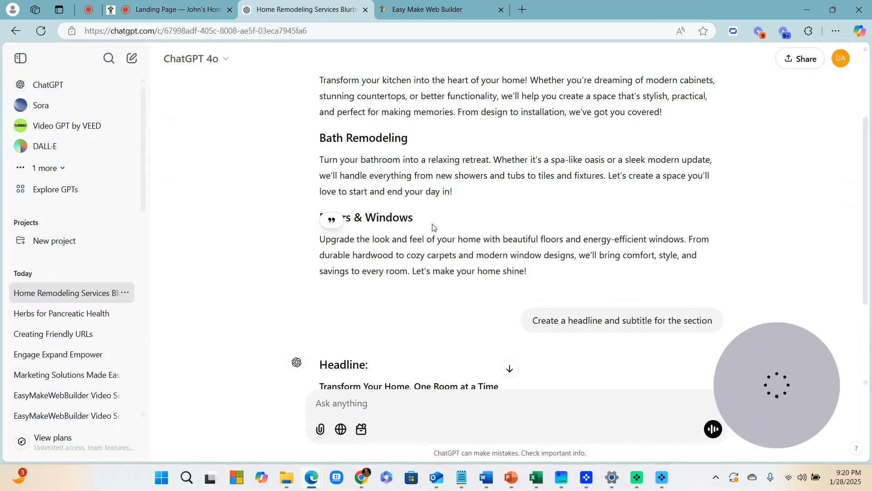
scroll(455, 243, "down", 3)
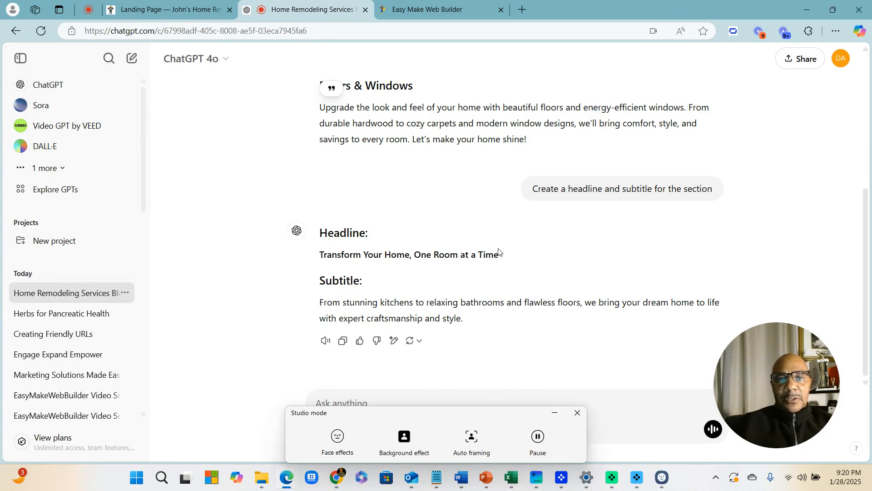
left_click_drag(499, 253, 330, 254)
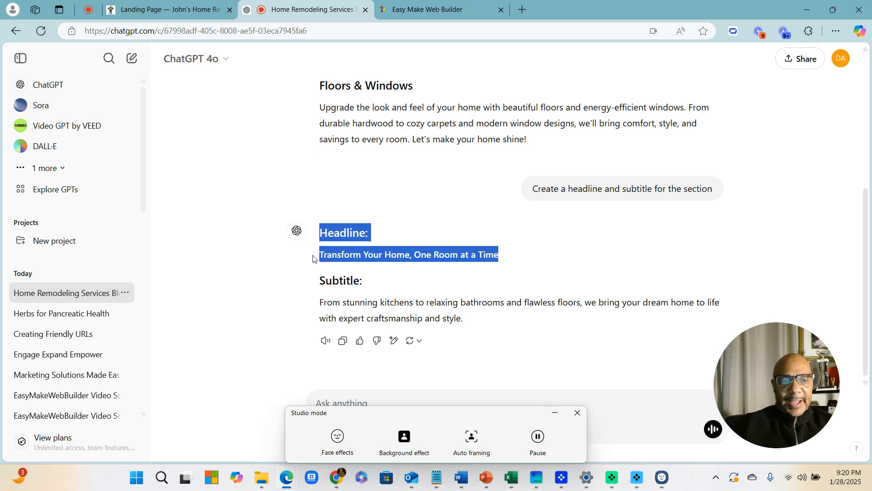
left_click(169, 10)
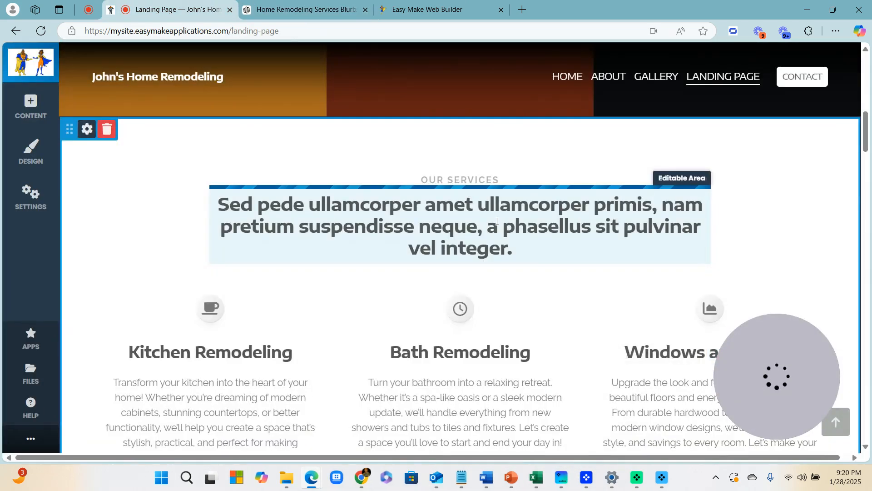
Paste the new headline into the services heading, removing the 'Headline:' label and blank line
left_click(497, 221)
key("ctrl+a")
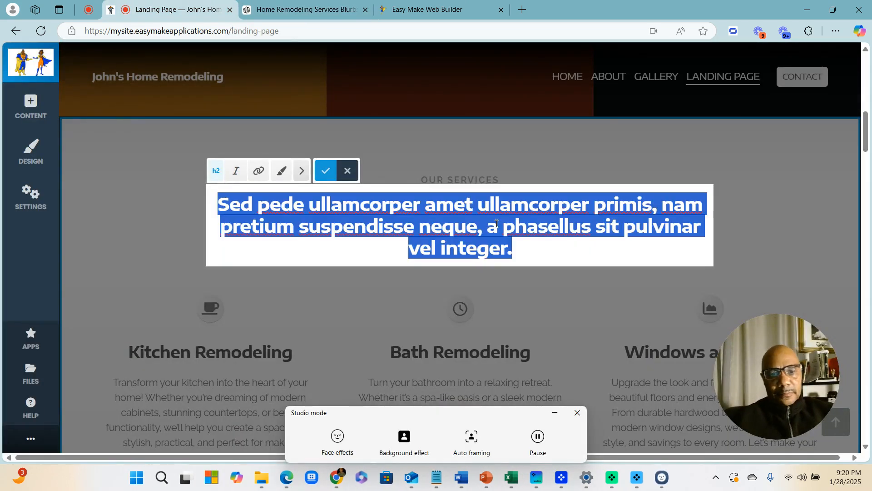
type("Headline:  Transform Your Home, One Room at a Time")
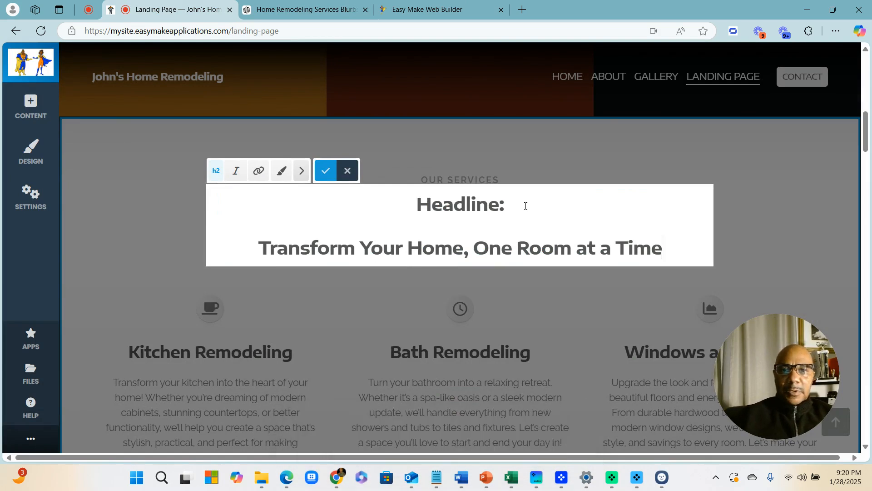
left_click_drag(524, 202, 381, 203)
key("BackSpace")
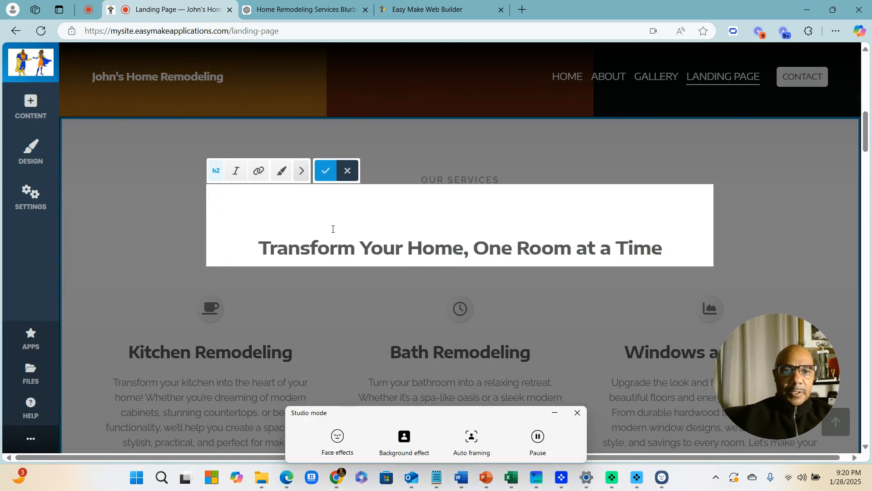
left_click(260, 248)
key("BackSpace")
key("BackSpace")
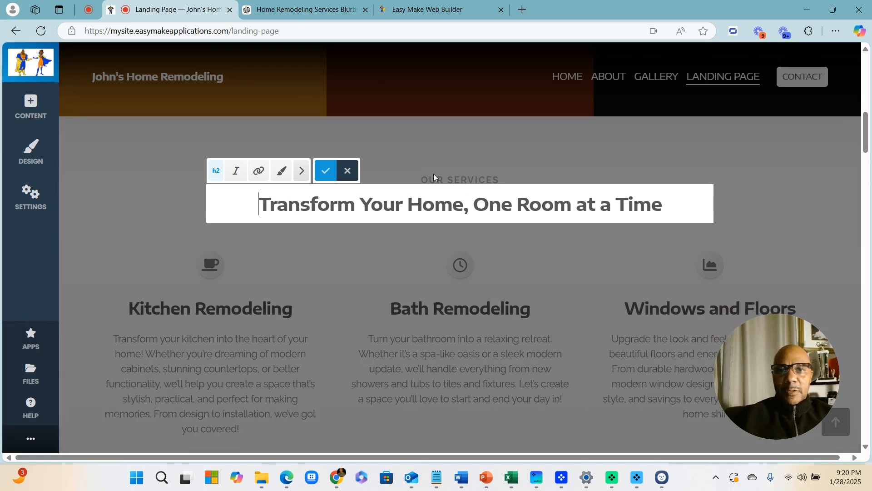
left_click(465, 95)
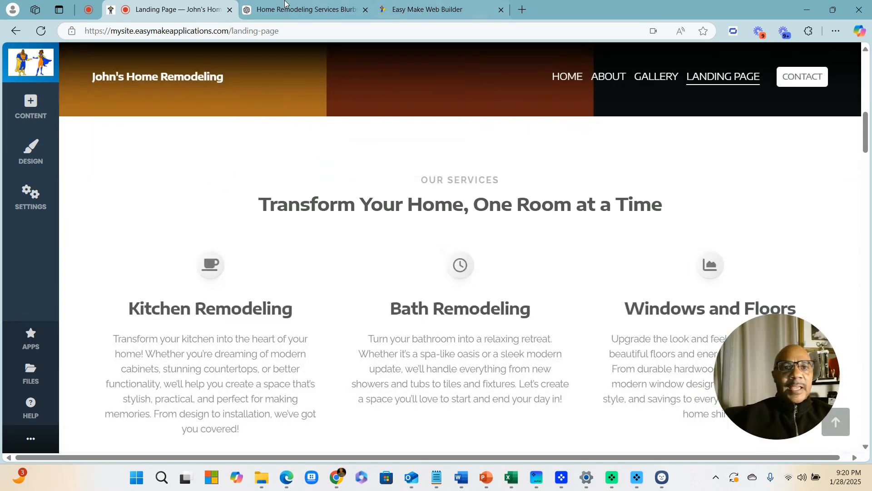
Copy ChatGPT's subtitle and paste it over the OUR SERVICES label
left_click(304, 13)
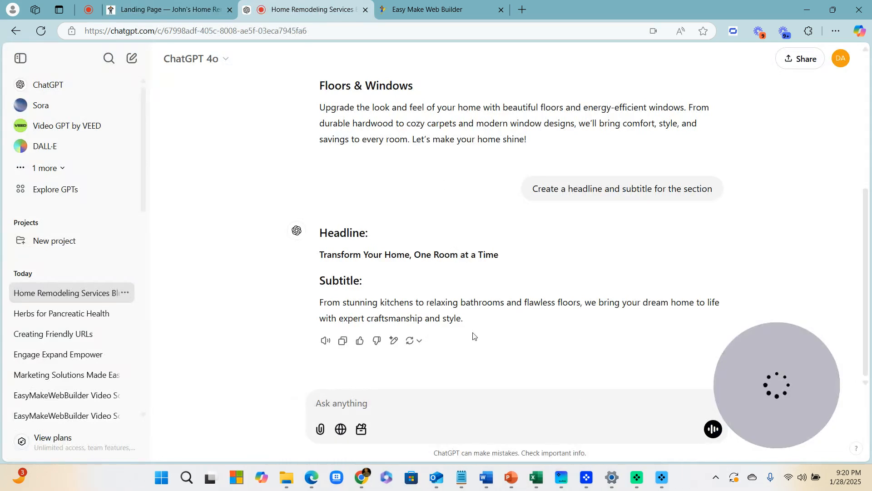
left_click_drag(464, 319, 324, 305)
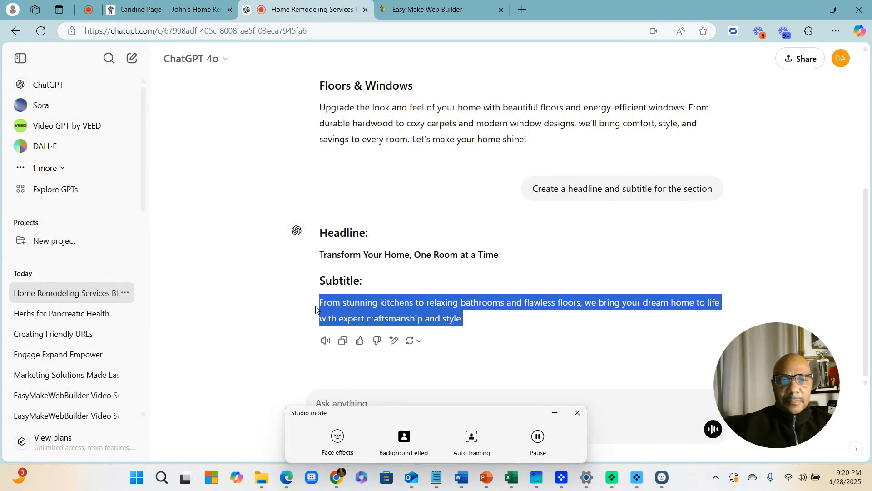
key("ctrl+c")
left_click(185, 4)
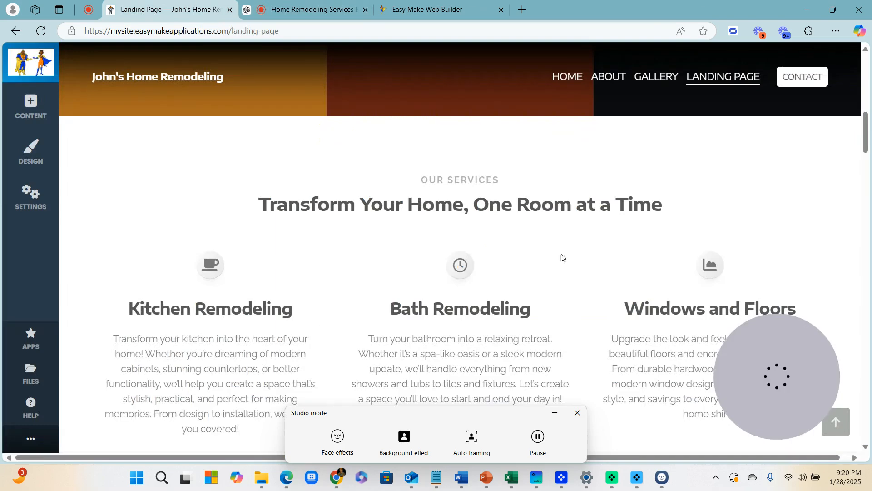
left_click(493, 177)
key("ctrl+a")
key("ctrl+v")
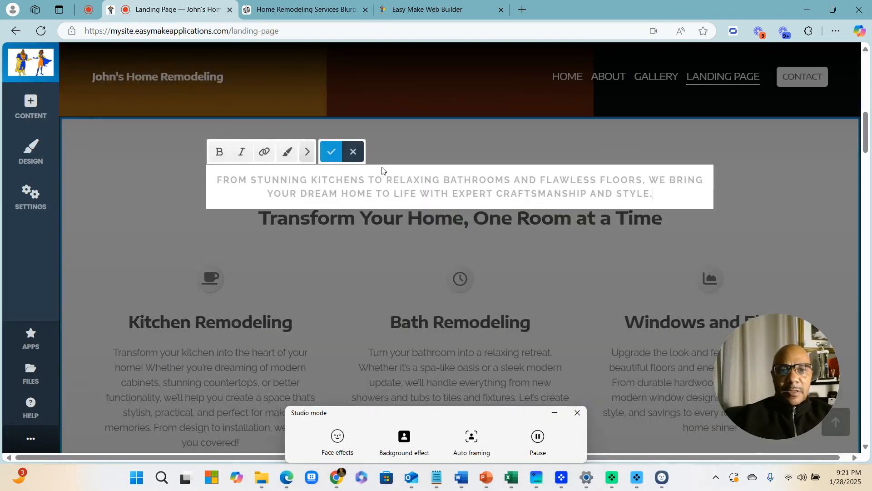
left_click(331, 151)
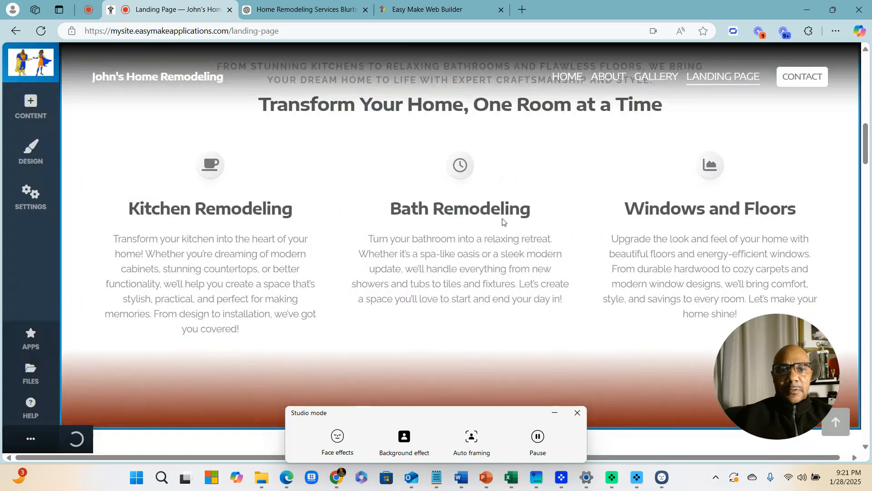
scroll(514, 253, "down", 5)
scroll(286, 219, "down", 1)
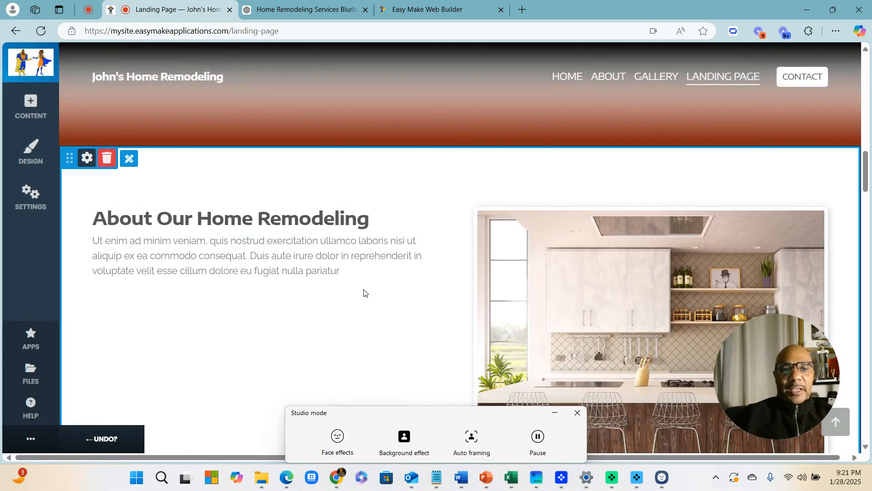
In ChatGPT, type a prompt for a layman's About blurb: five years in business, 10 lines max, plus Why Us
left_click(308, 11)
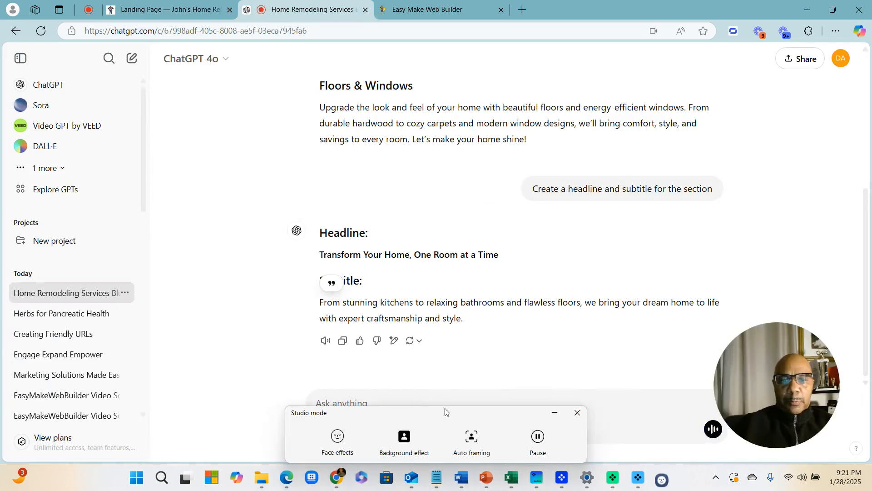
left_click(577, 413)
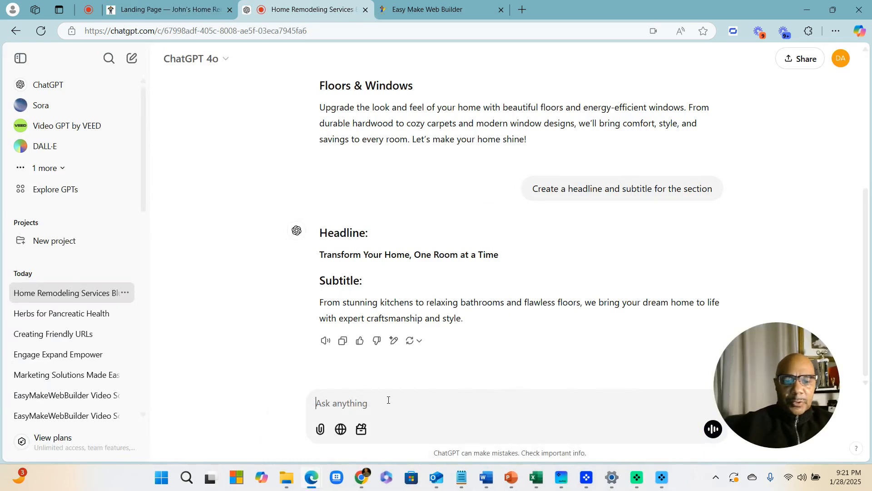
type("create ")
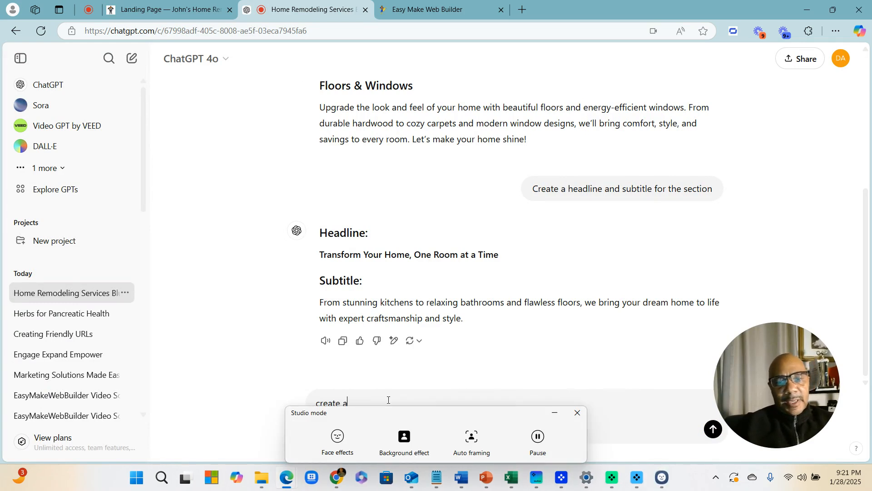
type("a About blurb form my home")
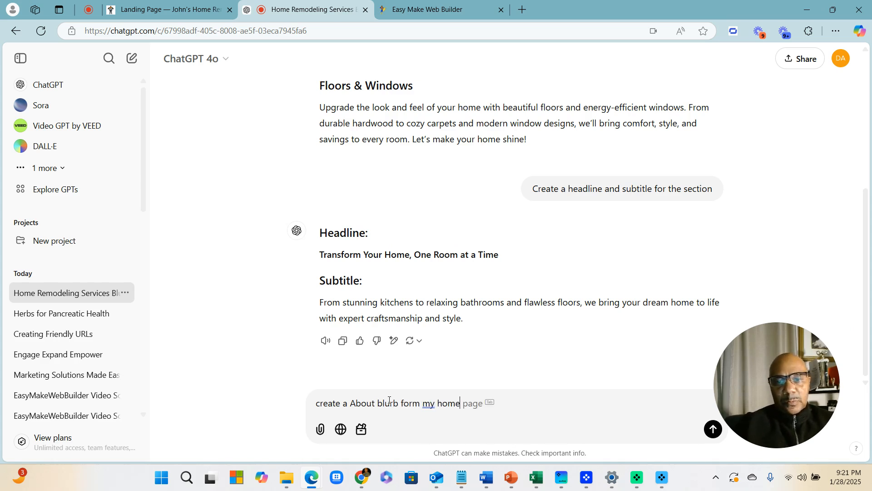
type("dl")
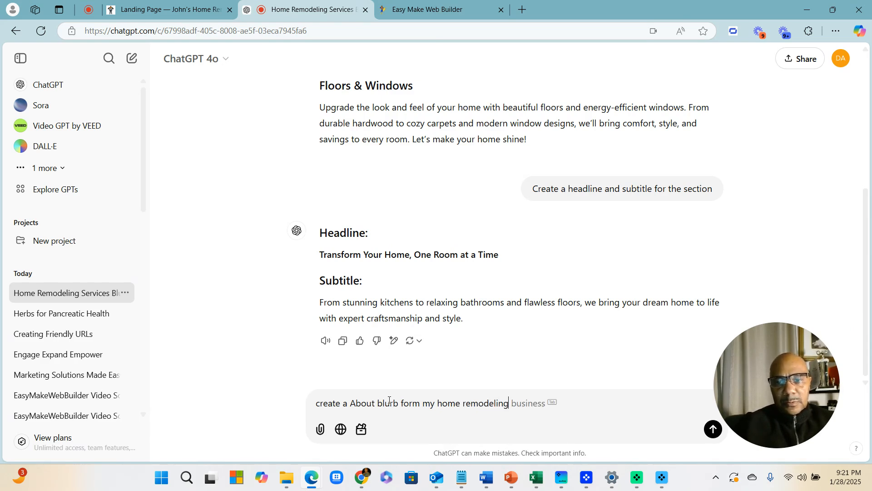
type(" business.")
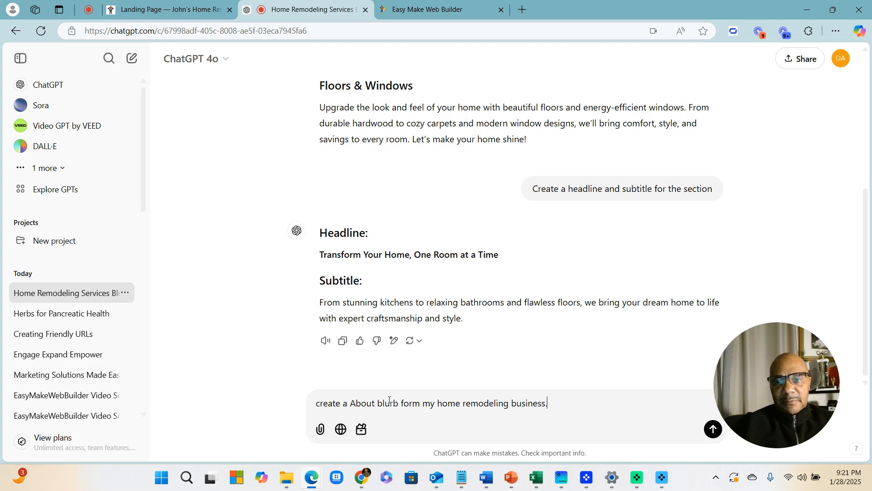
type(" I have")
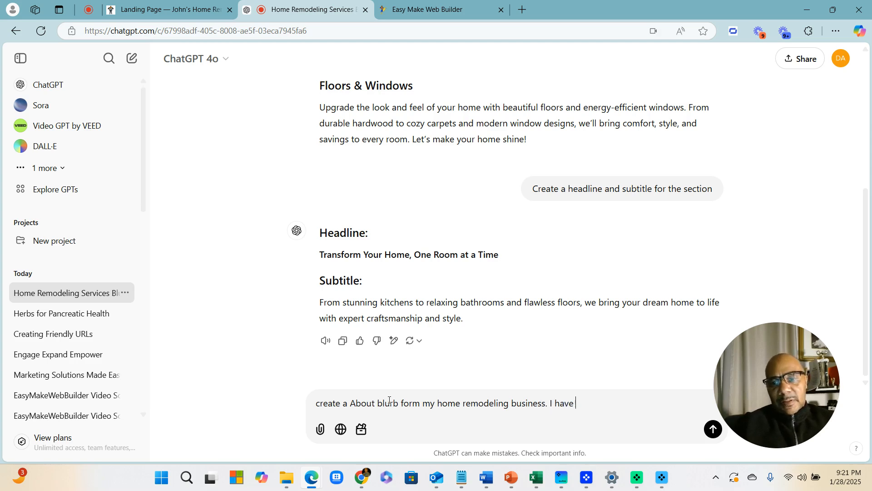
type(" been in")
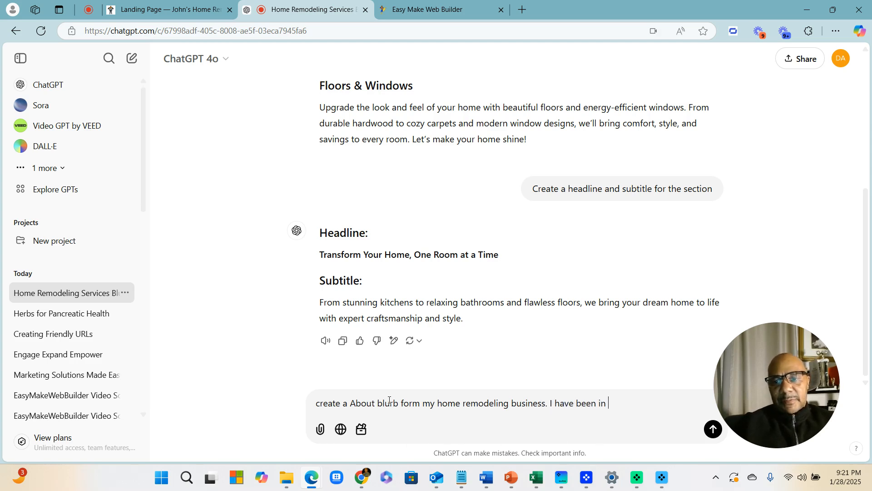
type(" v")
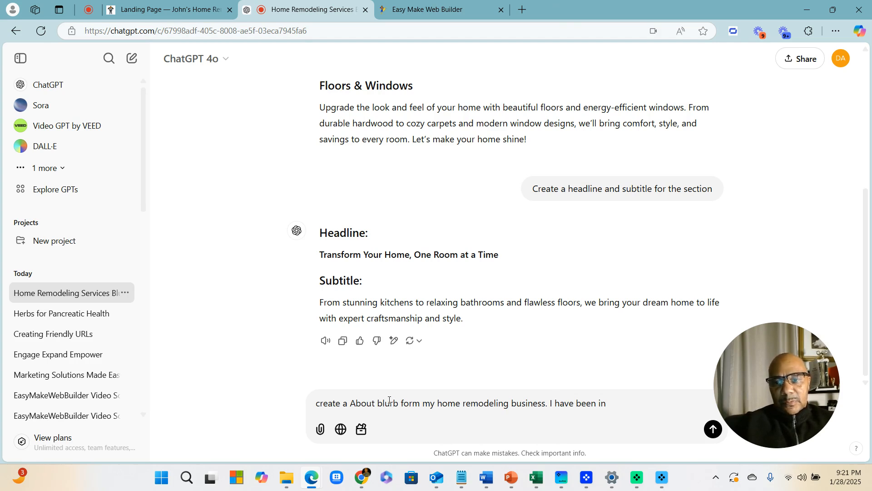
type("uin")
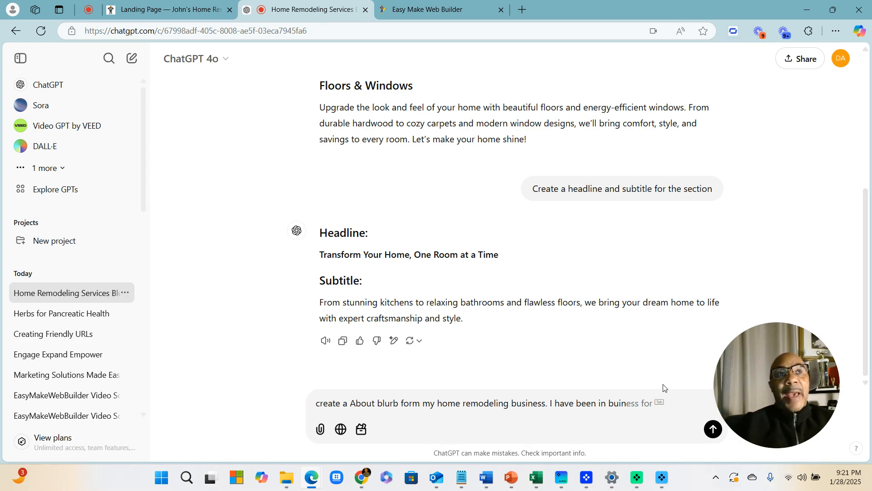
type("nn")
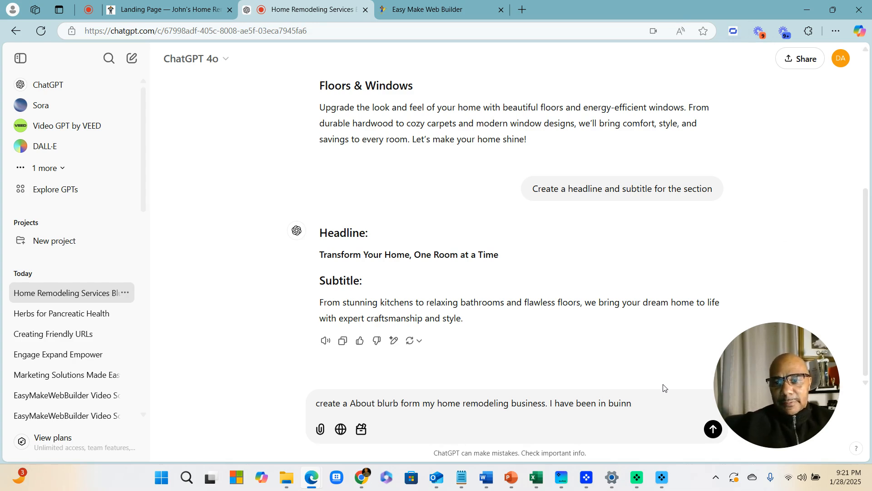
key("BackSpace")
key("BackSpace")
type("sness")
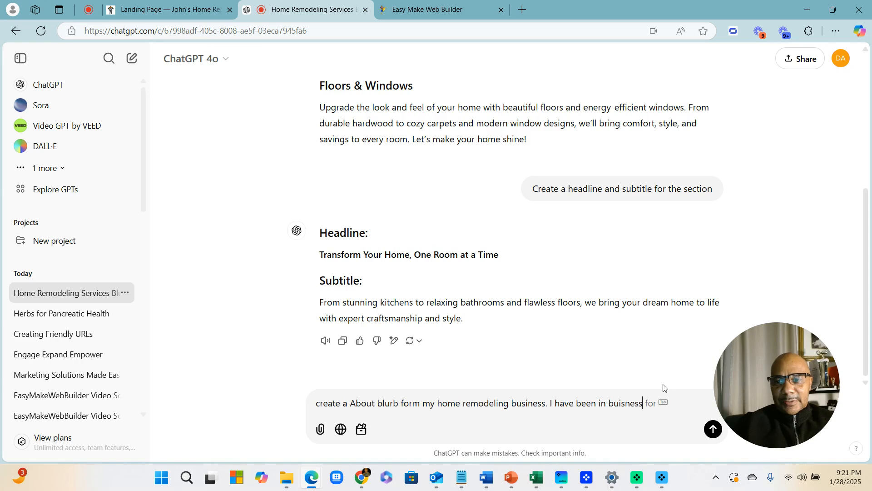
key("BackSpace")
key("BackSpace")
key("BackSpace")
key("BackSpace")
key("BackSpace")
key("BackSpace")
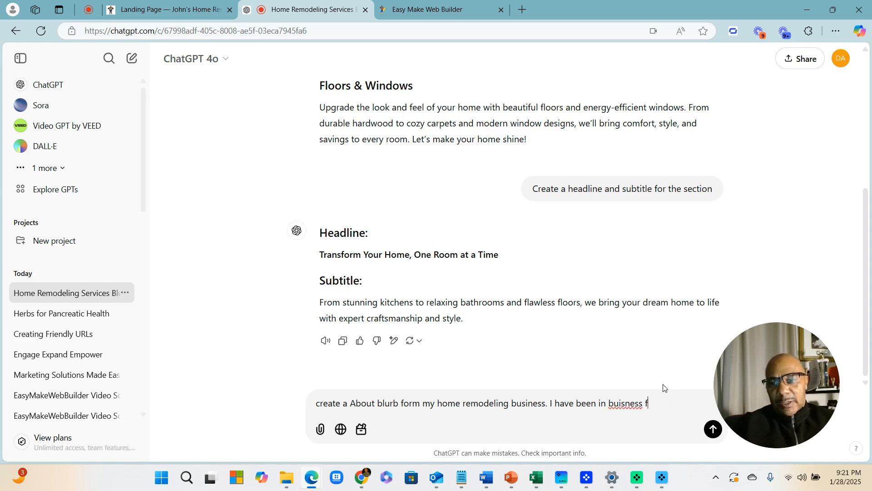
key("BackSpace")
key("BackSpace")
key("BackSpace")
key("BackSpace")
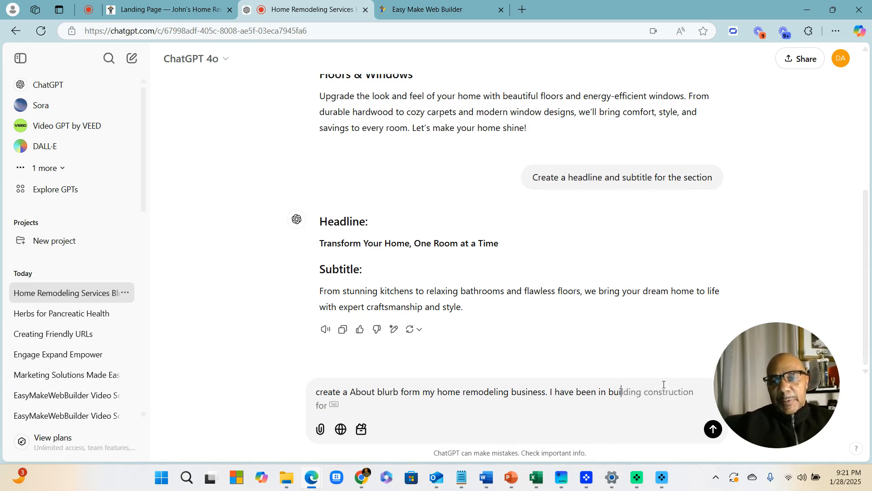
type("sine")
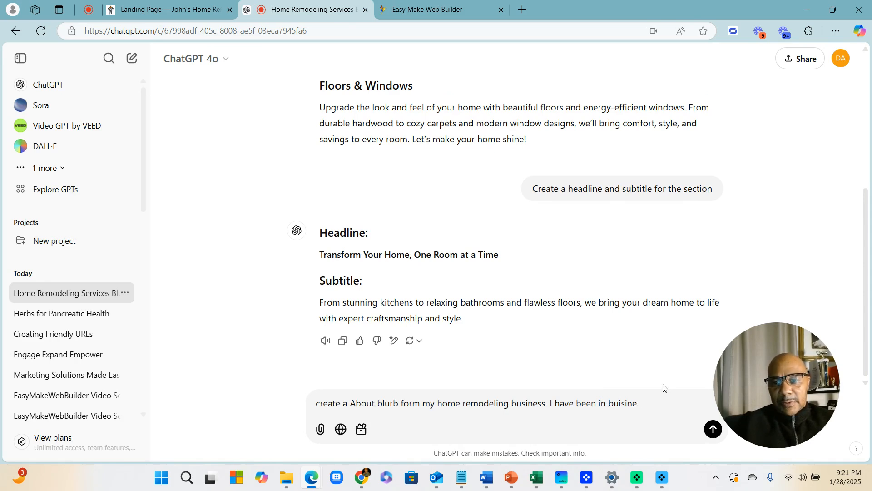
key("BackSpace")
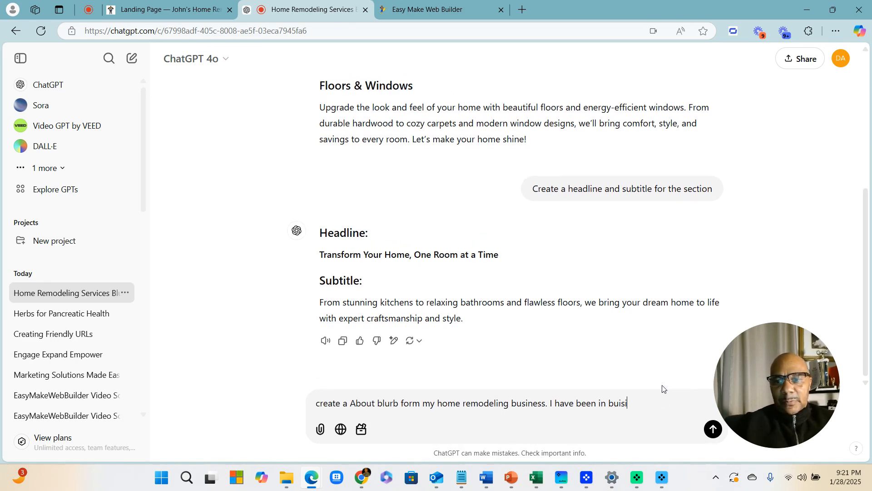
type("ss")
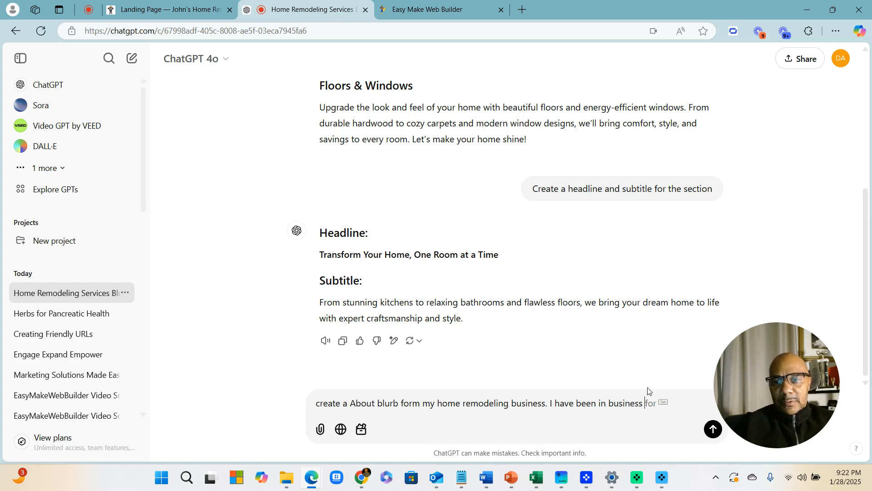
type(" for five")
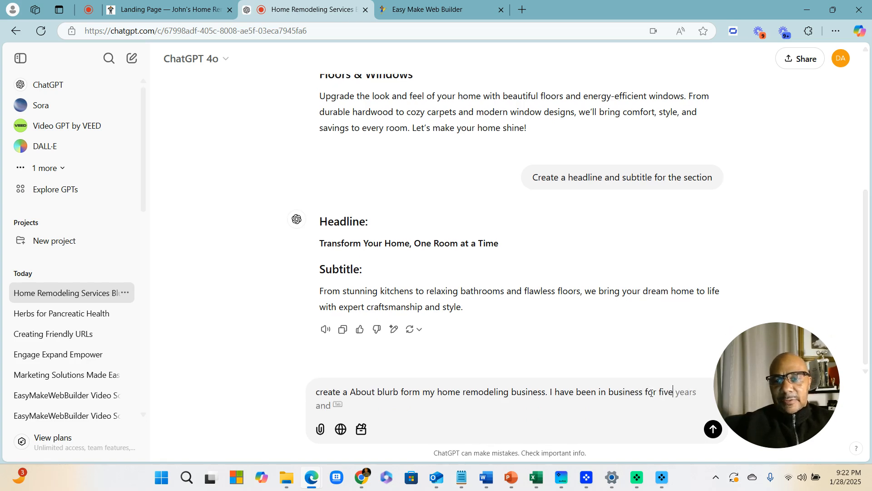
type(" years. ")
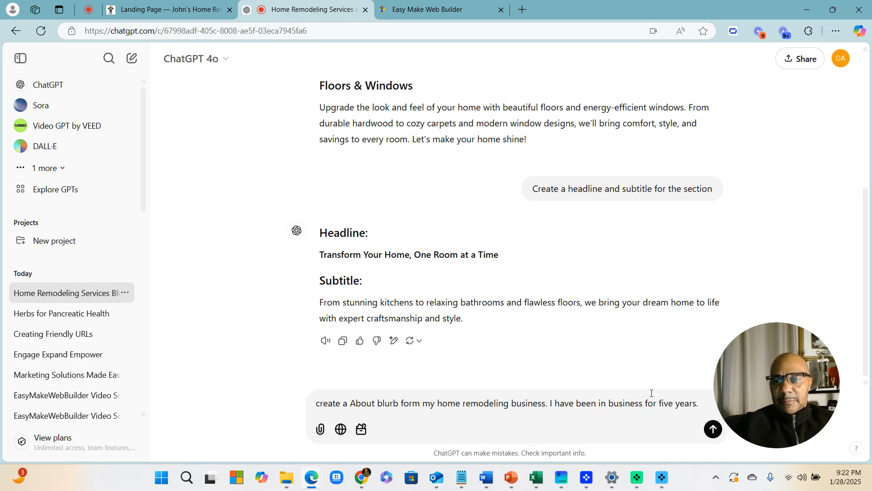
type("Make")
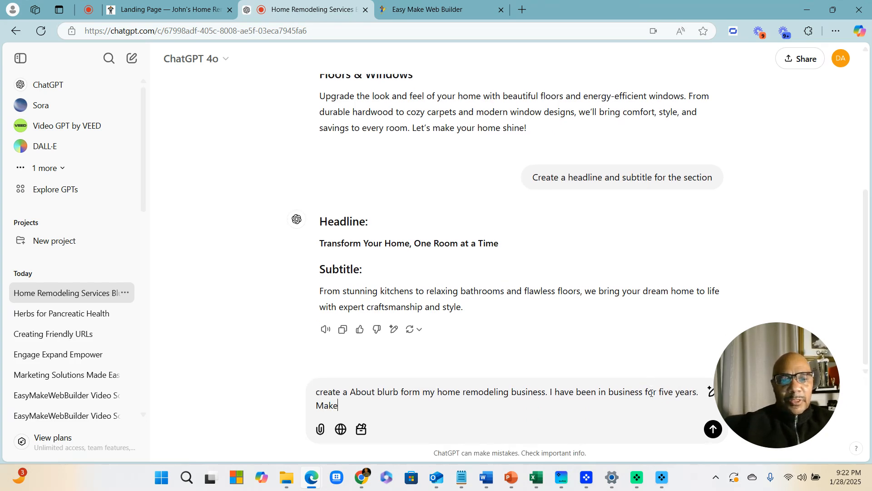
type(" more than 10 lines max. And create in laymen terms. Also create a Why Us")
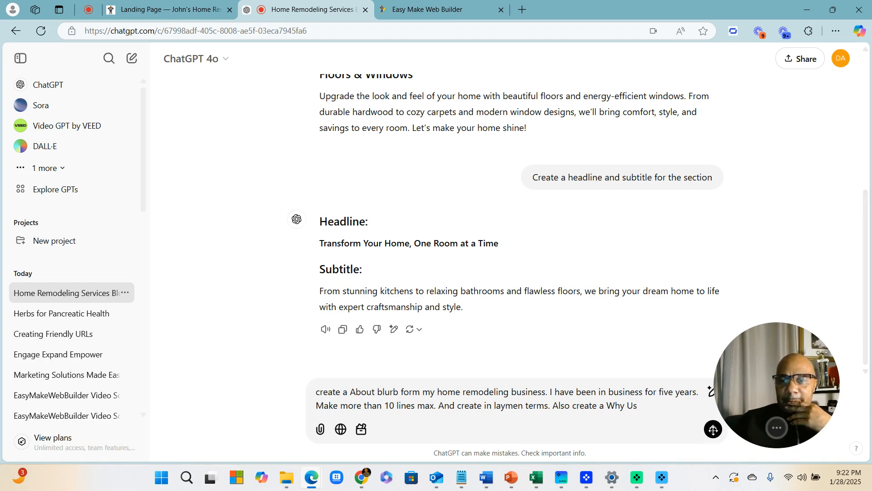
Send the About blurb request and select the generated About Us paragraph
left_click(713, 430)
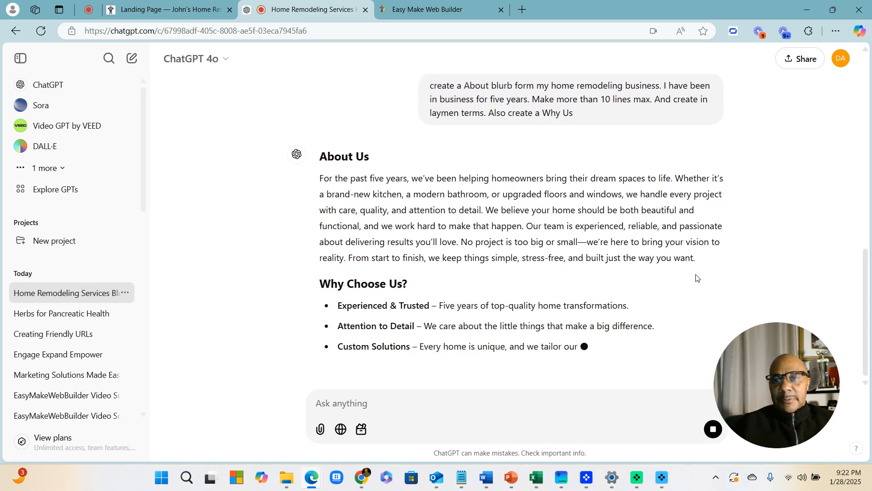
left_click_drag(695, 270, 690, 231)
key("ctrl+c")
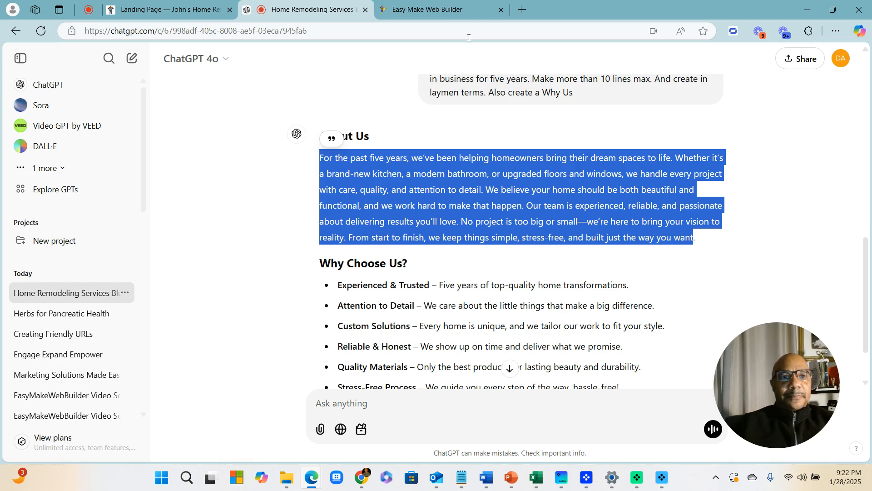
left_click(155, 12)
Replace the lorem ipsum About paragraph with the pasted five-year remodeling blurb and save it
scroll(247, 242, "down", 3)
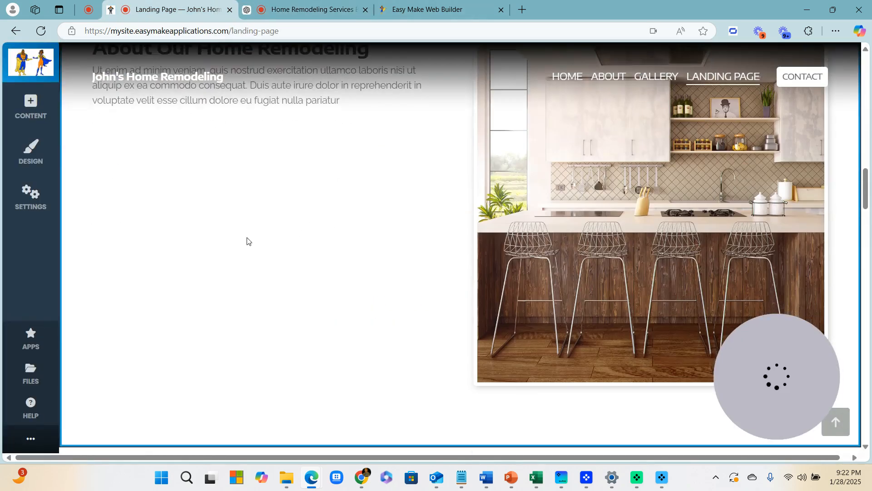
scroll(230, 184, "up", 3)
left_click(279, 273)
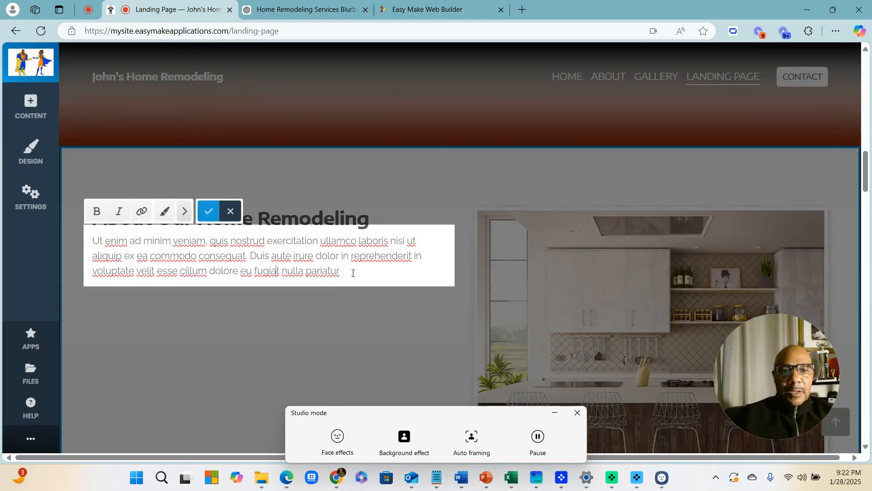
left_click_drag(353, 272, 89, 245)
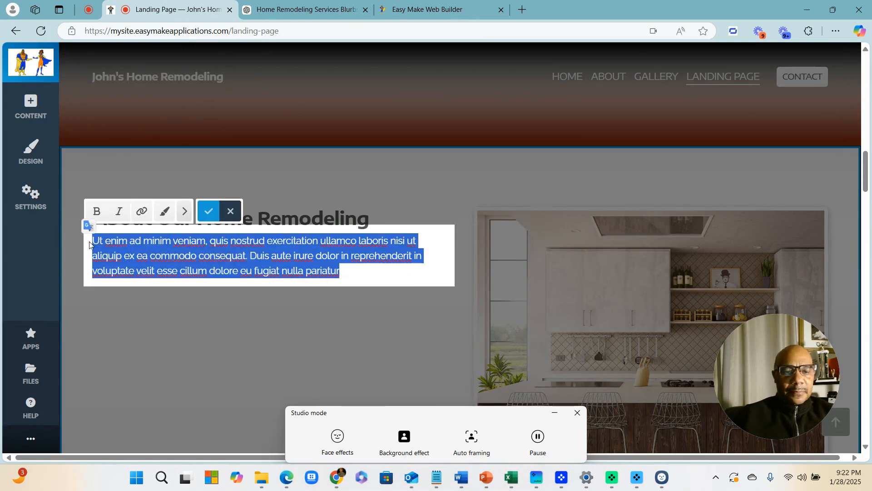
key("ctrl+v")
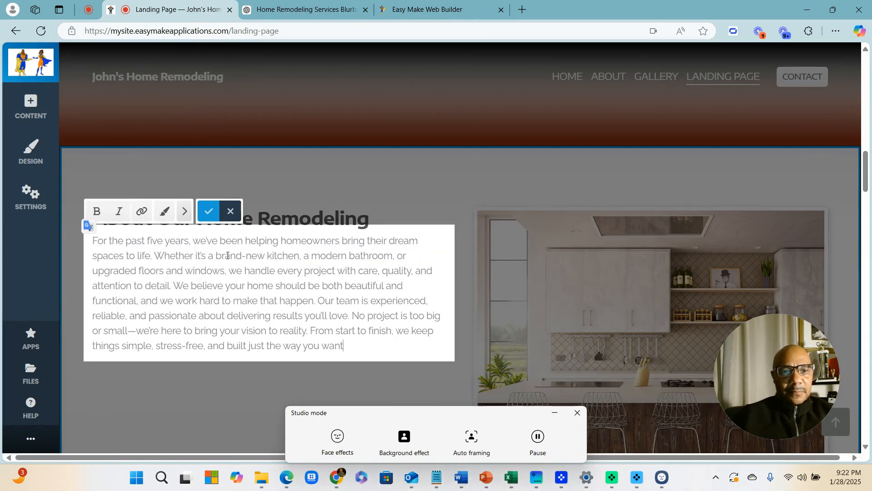
left_click(209, 210)
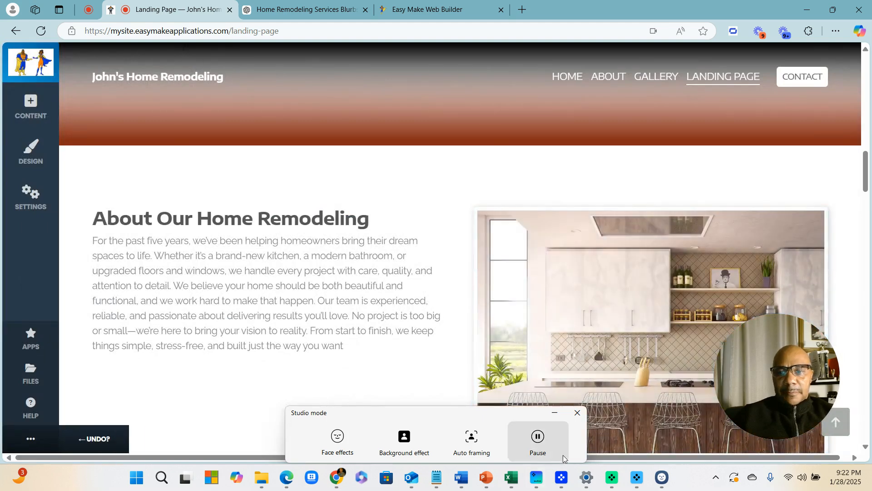
left_click(577, 412)
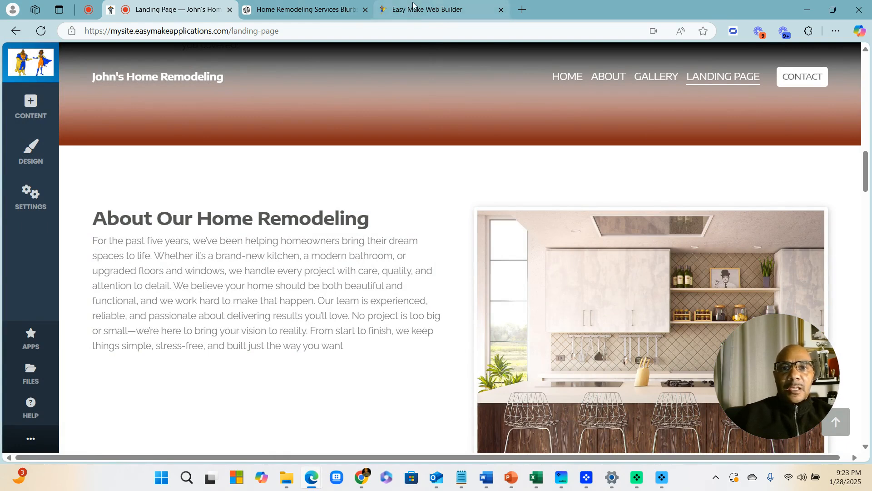
left_click(414, 7)
left_click(171, 9)
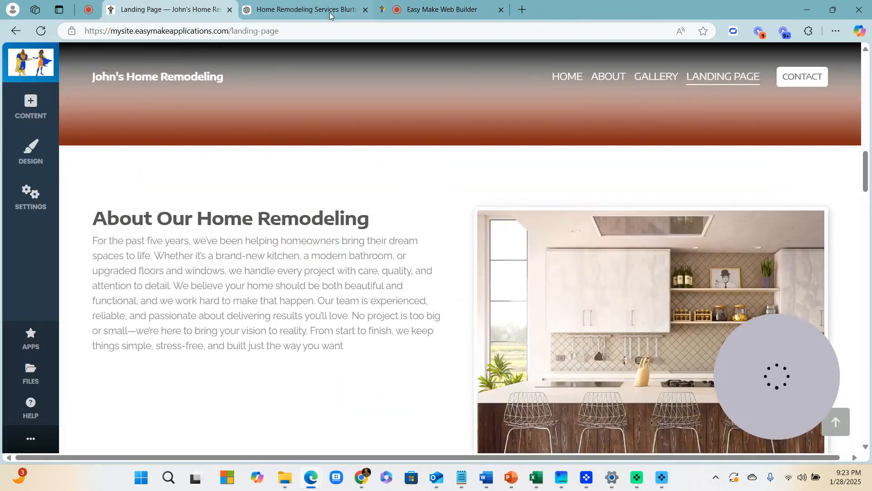
Review the Why Choose Us bullet points in ChatGPT's About reply
left_click(330, 14)
scroll(551, 239, "up", 2)
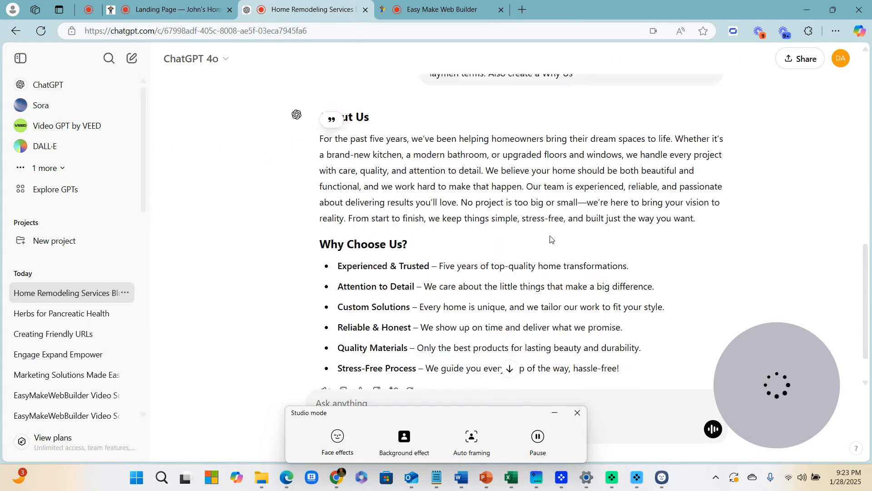
scroll(551, 239, "up", 3)
scroll(545, 236, "down", 3)
scroll(532, 229, "down", 1)
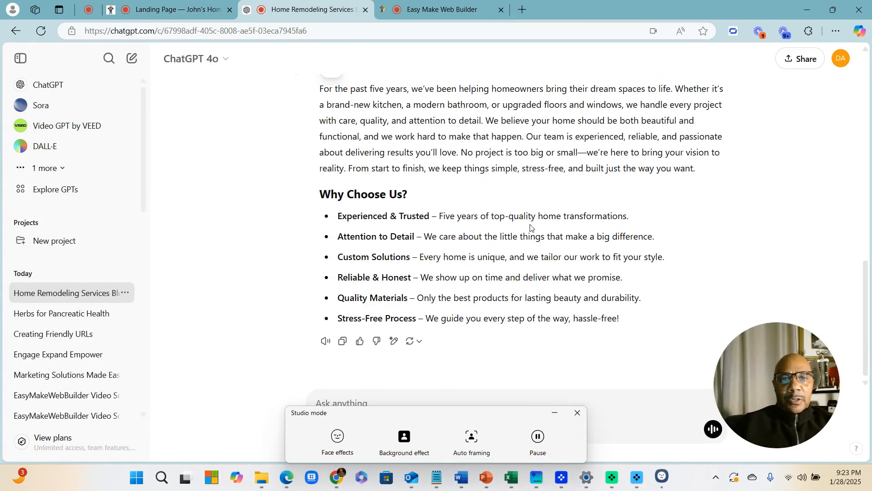
left_click_drag(621, 319, 362, 231)
left_click(540, 202)
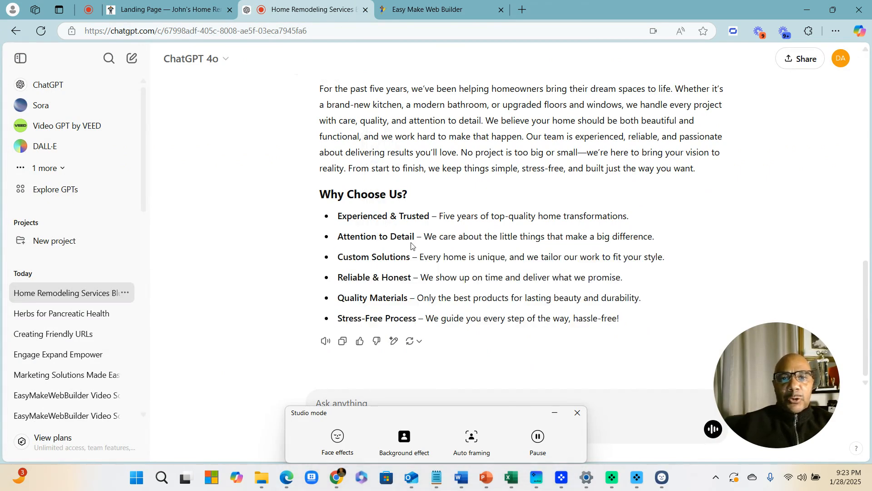
Ask ChatGPT to add an introductory Why Choose Us paragraph, keeping the bullets, and select it
left_click(576, 412)
left_click(411, 397)
type("Add")
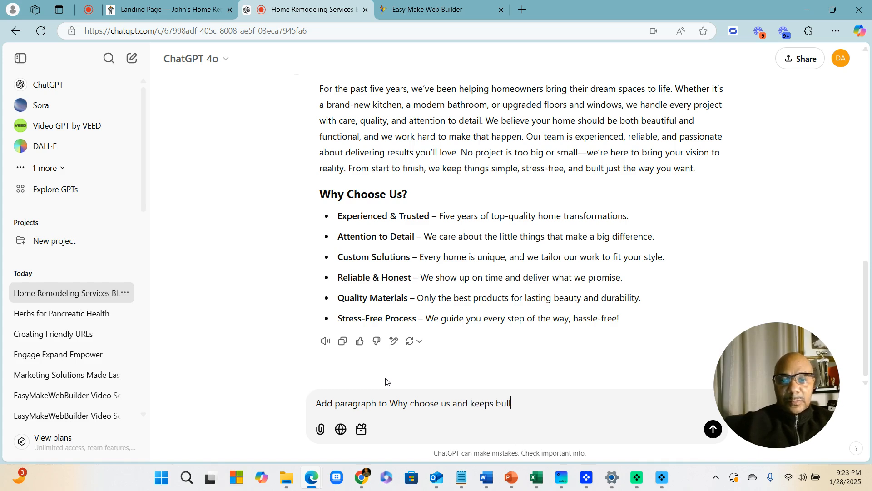
key("Return")
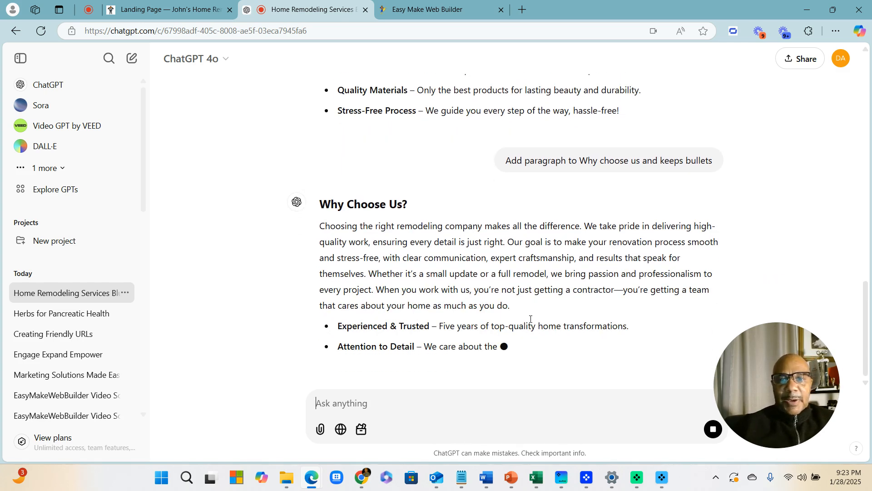
left_click_drag(519, 303, 506, 301)
left_click(512, 285)
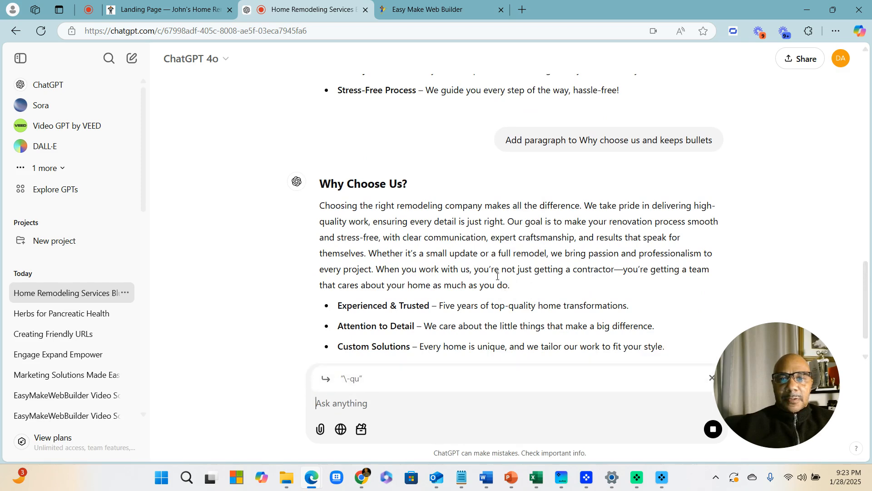
left_click_drag(319, 158, 522, 239)
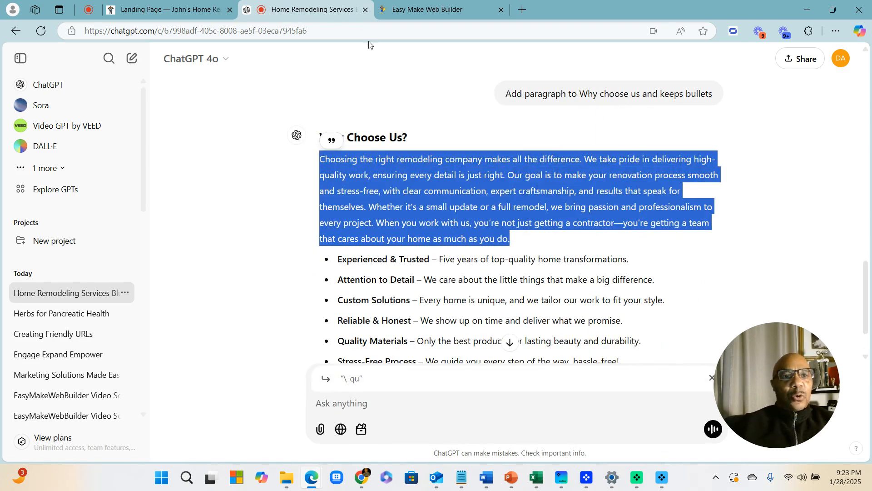
Paste the new paragraph over the Why Choose Our Company placeholder text and save it
left_click(142, 11)
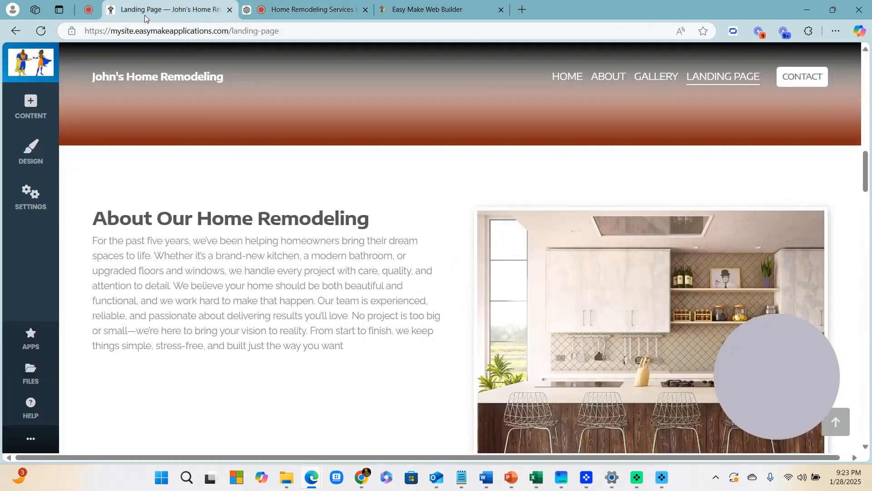
scroll(381, 351, "down", 10)
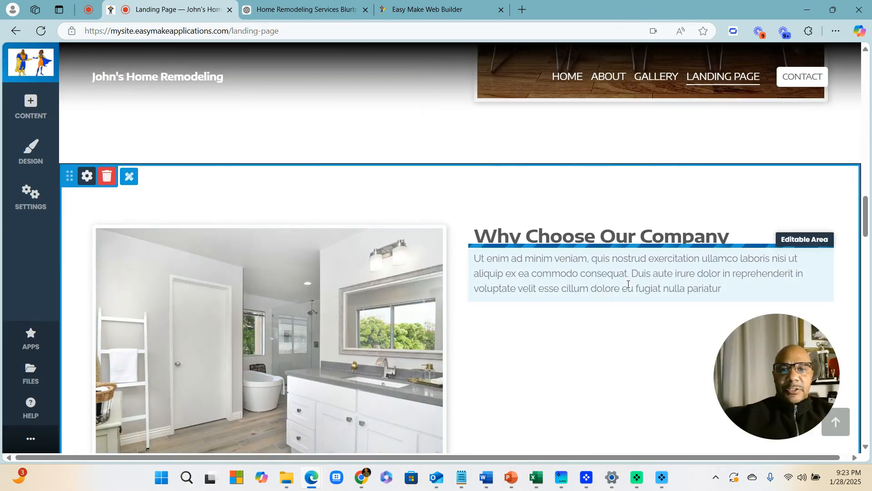
left_click(630, 282)
left_click_drag(722, 289, 464, 253)
type("Choosing the right home remodeling company makes all the difference. We take pride in delivering high-quality work, ensuring every detail is just right. Our goal is to make your renovation process smooth and stress-free, with clear communication, expert craftsmanship, and results that speak for themselves. Whether it's a small update or a full remodel, we bring passion and professionalism to every project. When you work with us, you're not just hiring a contractor—you're getting a team that cares about your home as much as you do.")
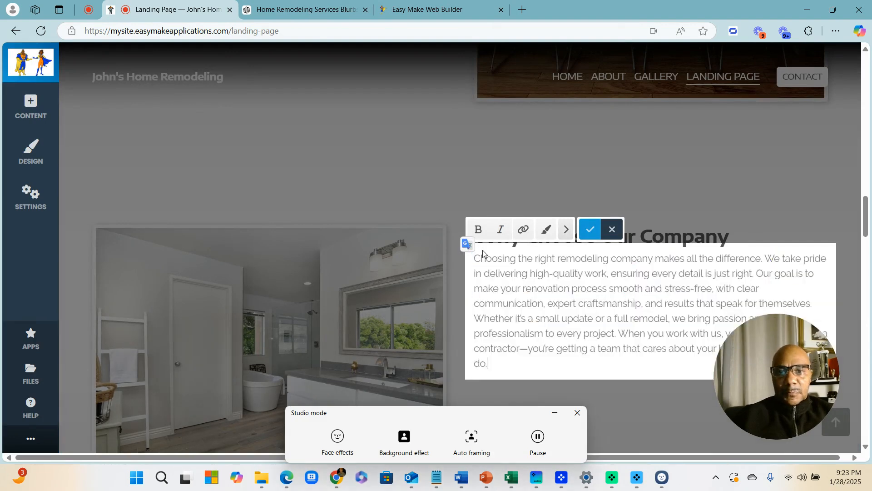
left_click(589, 229)
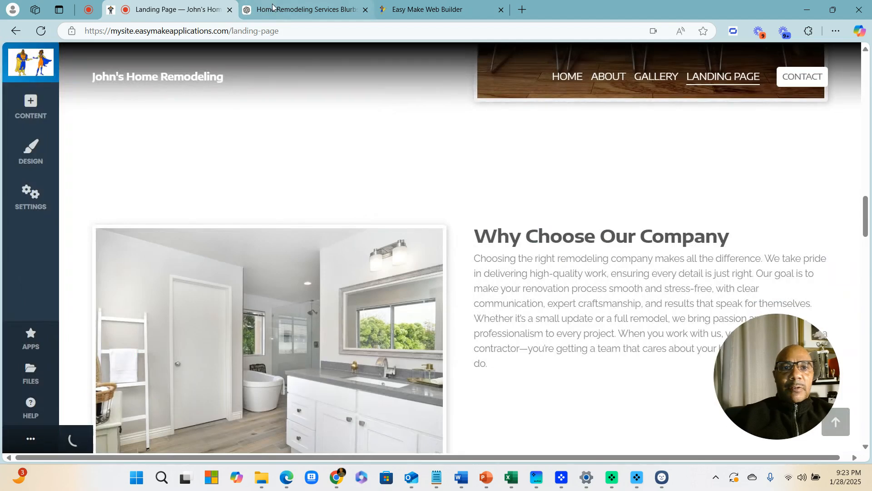
Select the six Why Choose Us bullet points in the ChatGPT reply
left_click(302, 9)
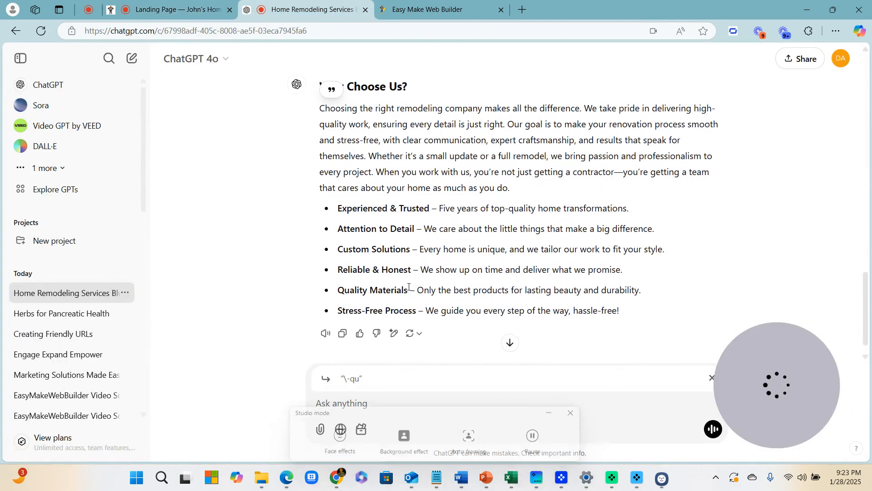
scroll(500, 255, "down", 2)
left_click_drag(626, 295, 347, 185)
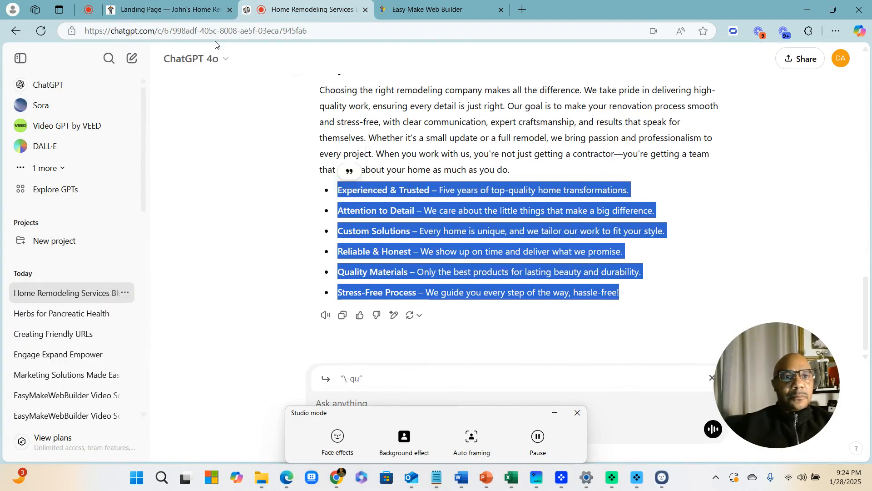
left_click(163, 9)
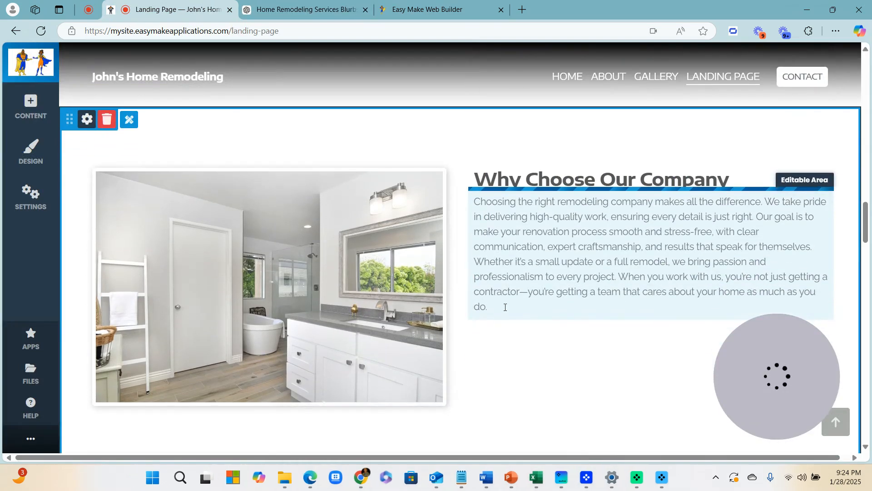
Paste the six benefit bullets on a new line below the Why Choose Our Company paragraph and save
left_click(505, 308)
key("Return")
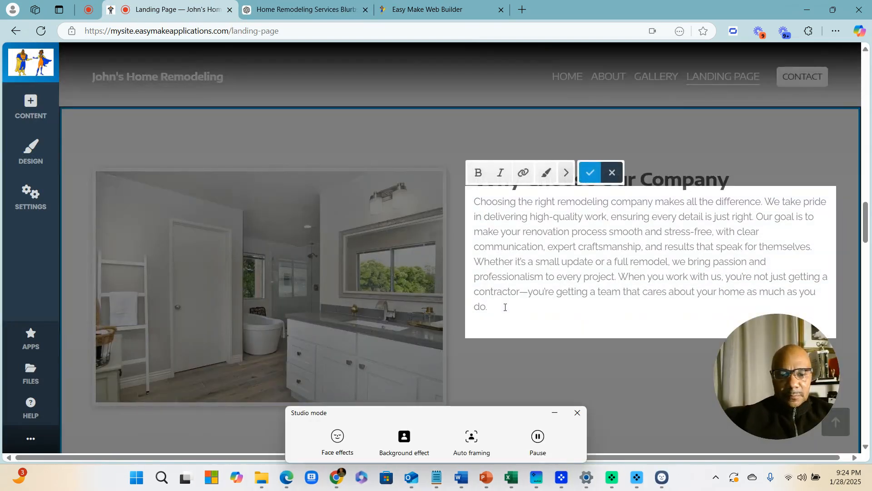
key("ctrl+v")
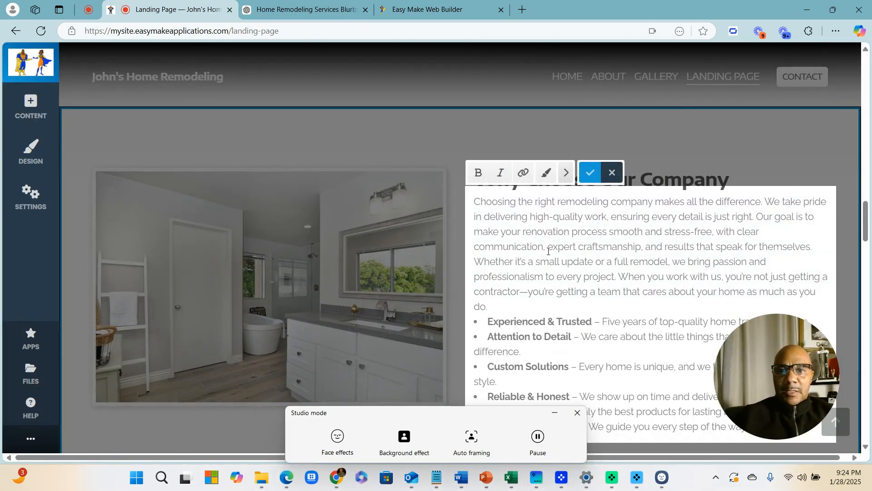
left_click(589, 172)
scroll(415, 171, "up", 9)
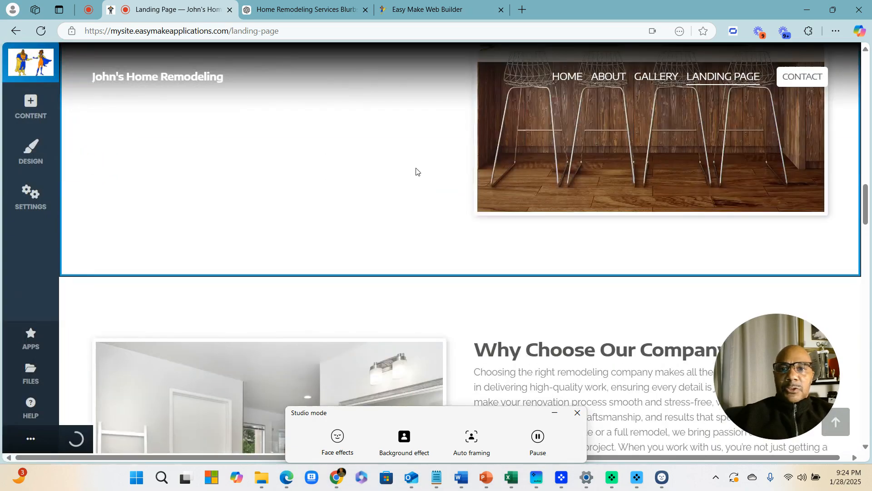
scroll(492, 197, "up", 6)
scroll(459, 210, "down", 5)
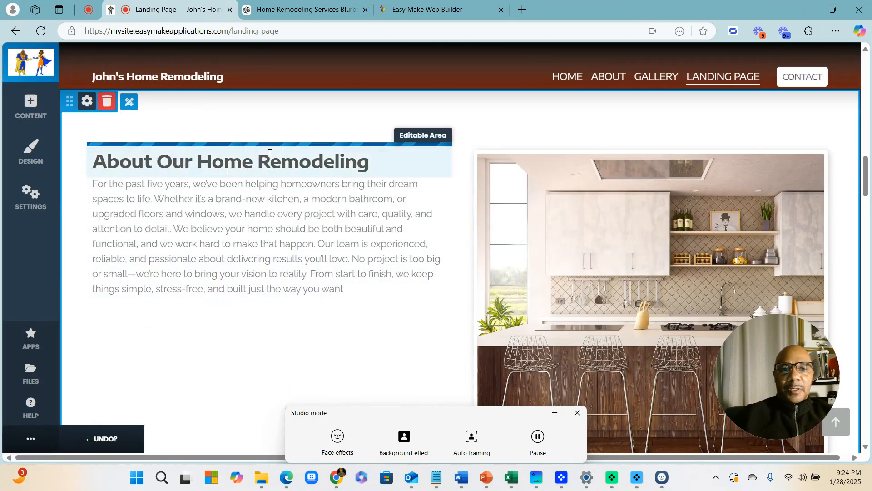
scroll(495, 219, "down", 5)
scroll(495, 218, "down", 4)
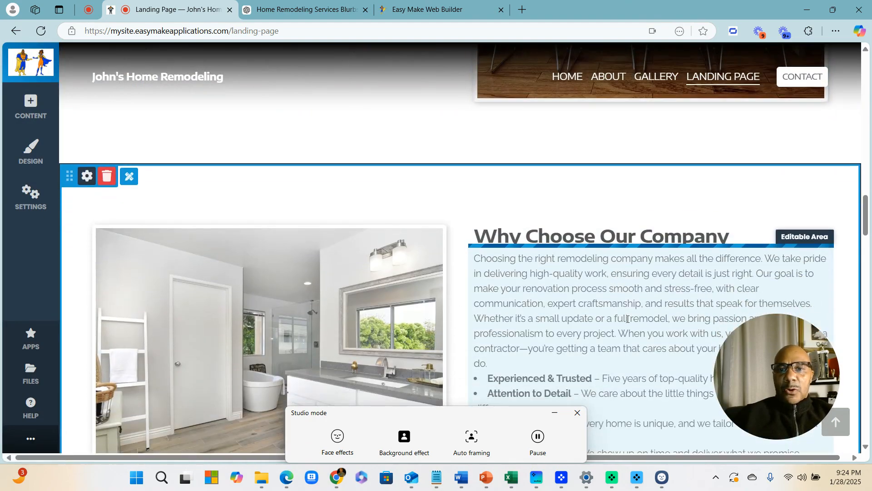
Scroll the landing page up and switch to the Home Remodeling Services Blurb ChatGPT tab
scroll(591, 250, "up", 5)
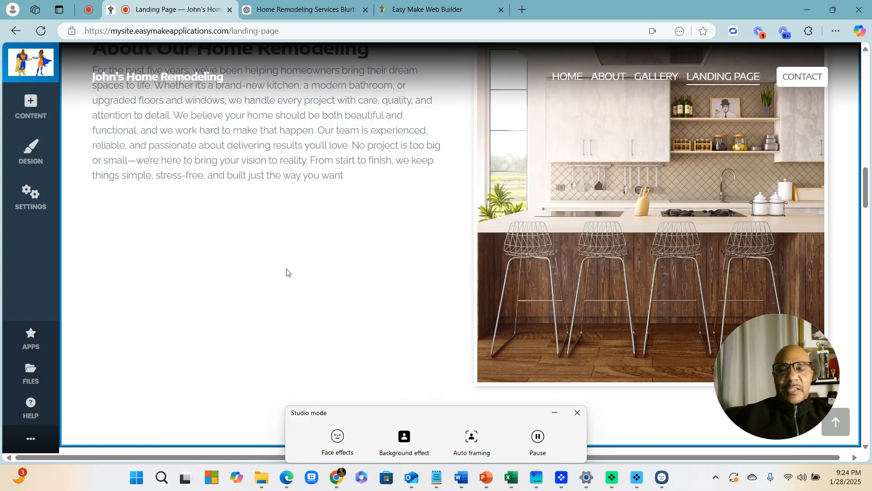
left_click(577, 413)
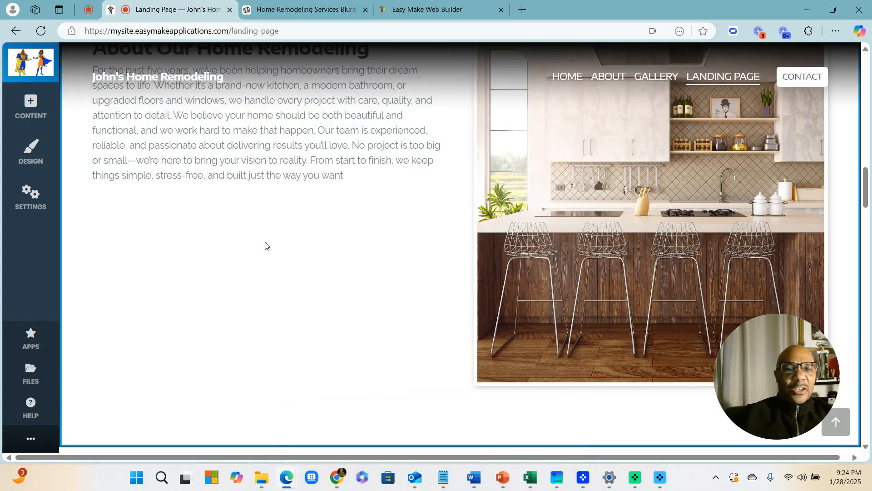
scroll(266, 245, "up", 3)
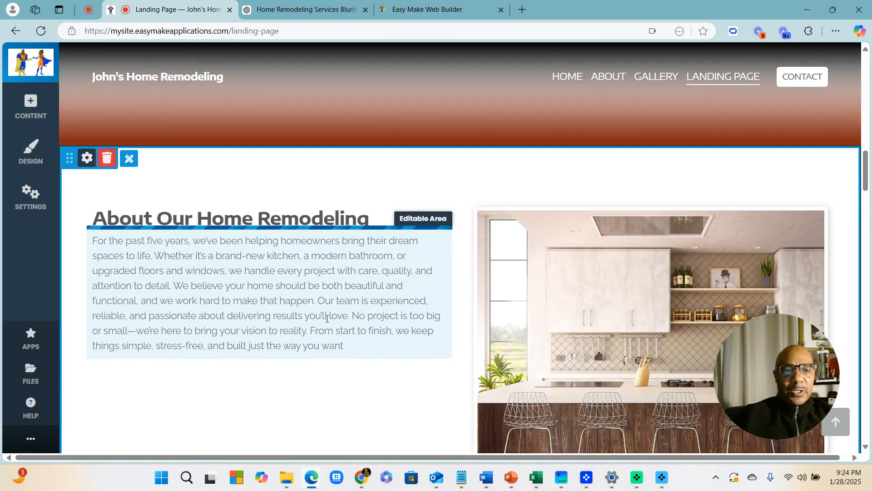
left_click(293, 15)
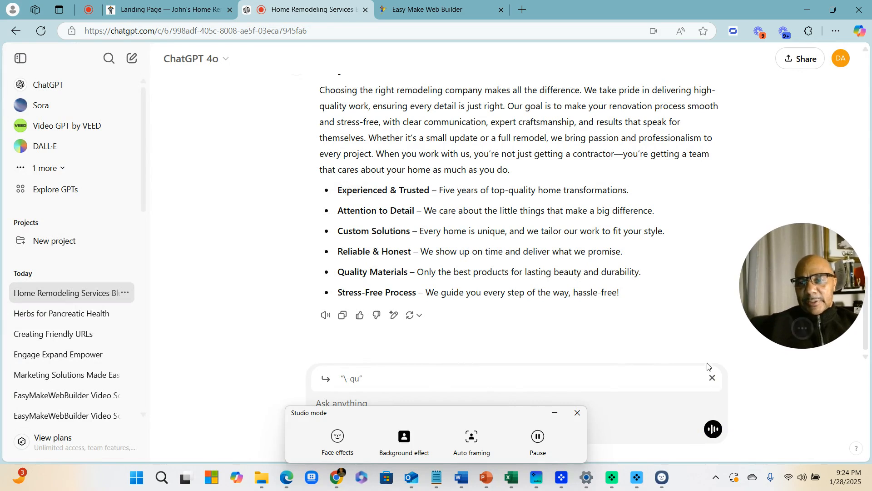
Ask ChatGPT for five compelling bullets on why the family-owned business started, and select the reply
left_click(711, 377)
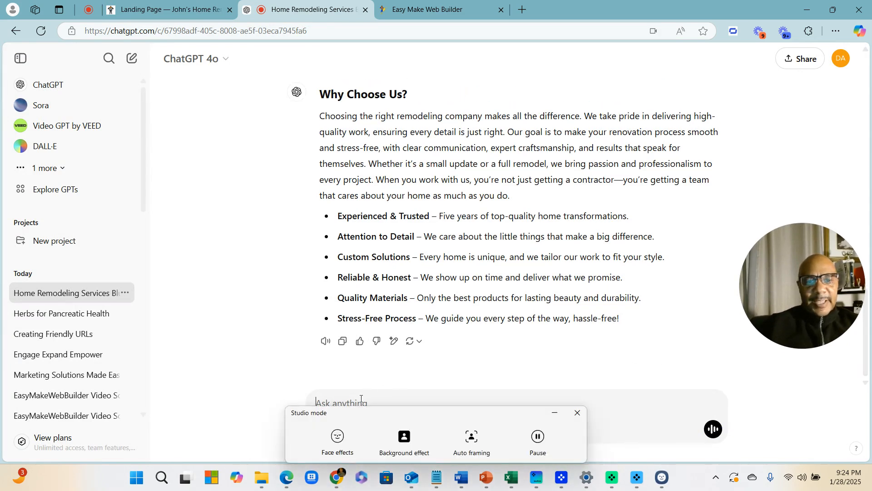
left_click(575, 413)
type("Fr")
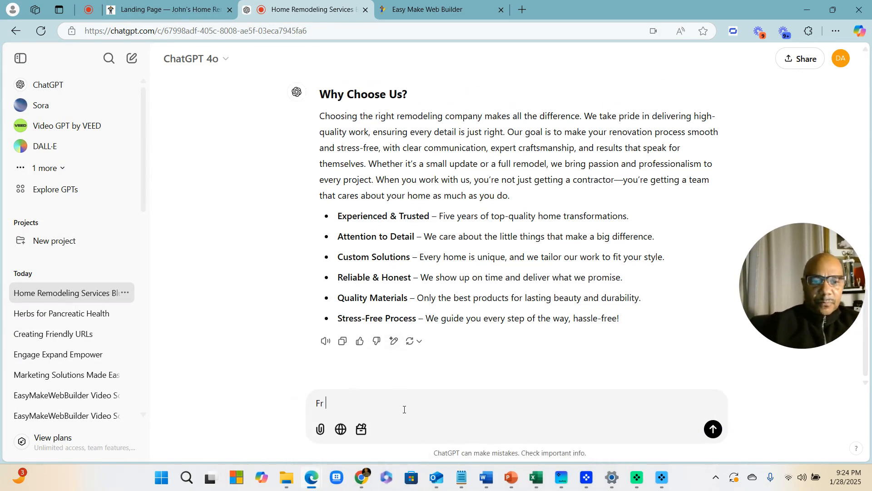
key("BackSpace")
type("r the ")
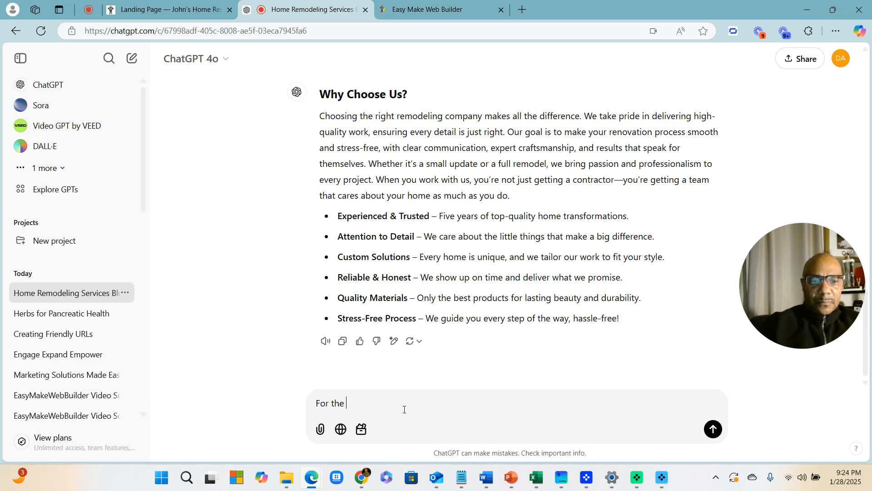
type("about us. Create")
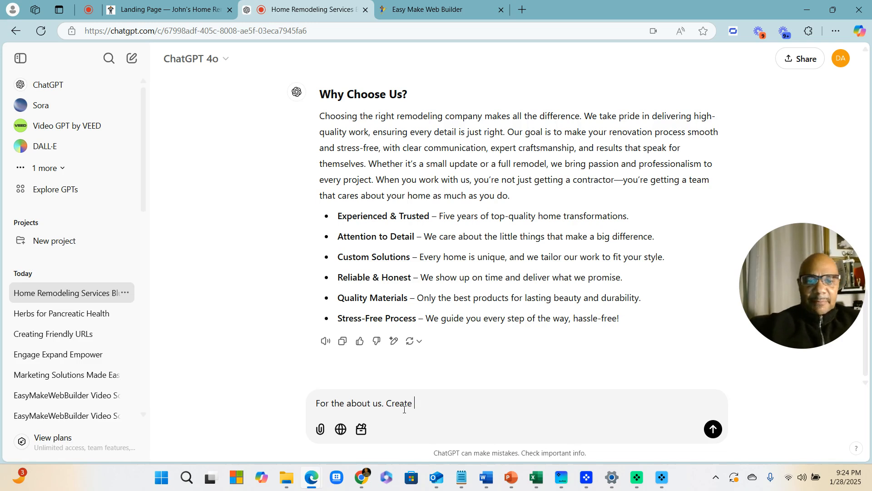
type(" Five bull")
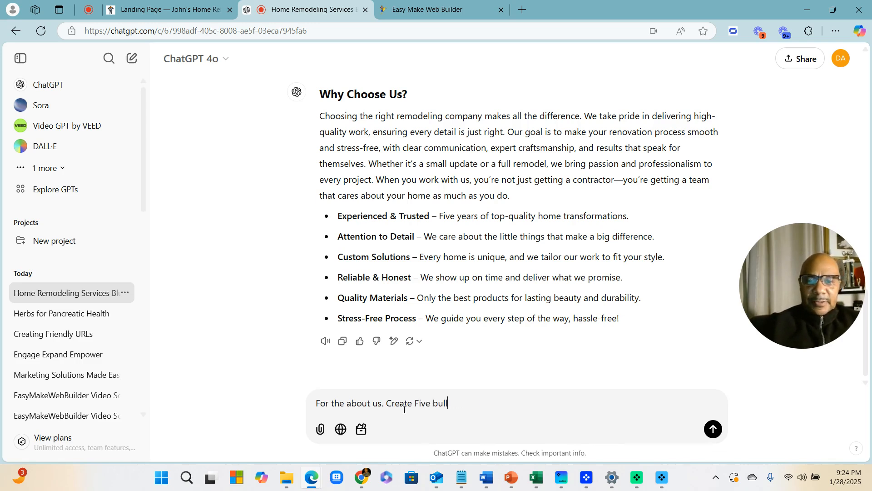
type("ets of compl")
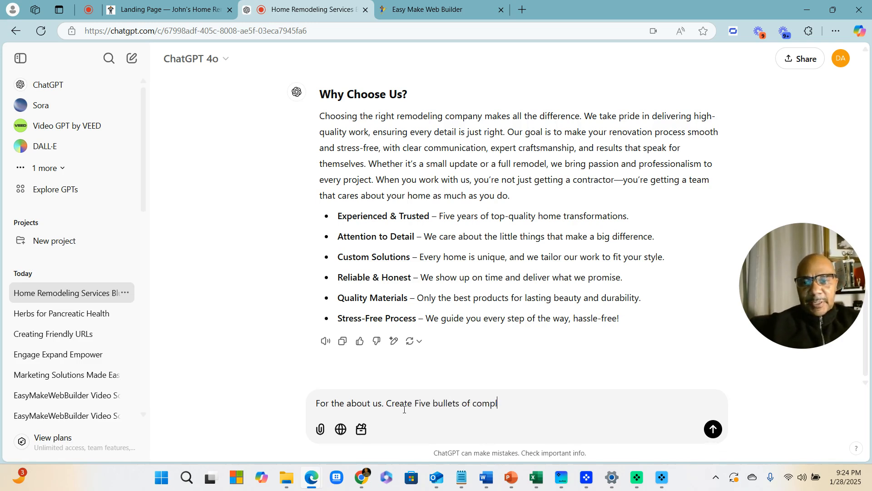
key("BackSpace")
type("ellin")
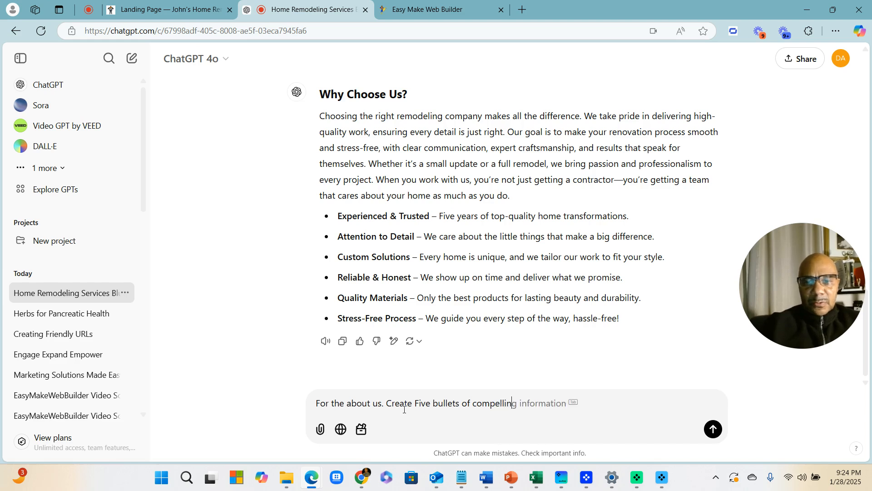
type("g reasons")
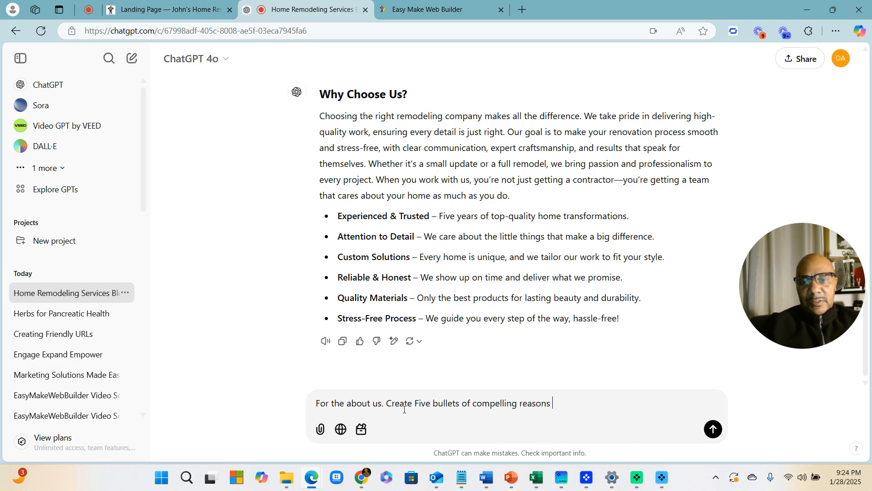
type(" to why we started the Home Rem")
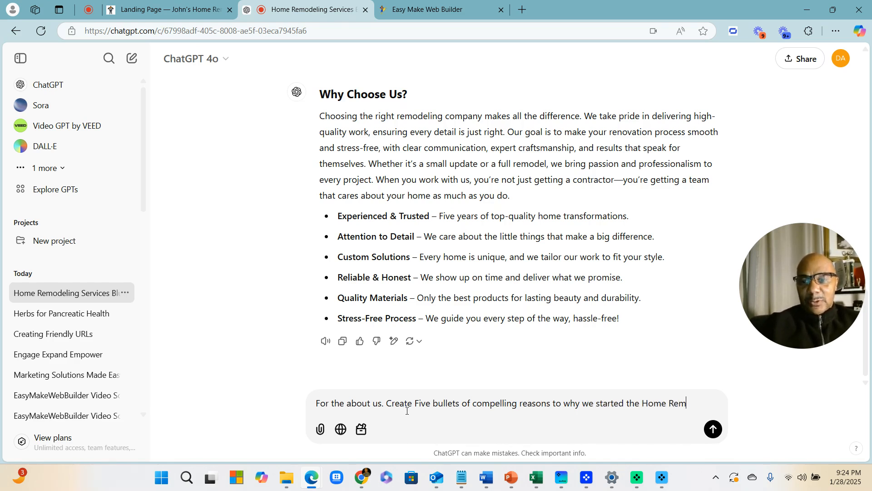
type("odeling Business. And its fam")
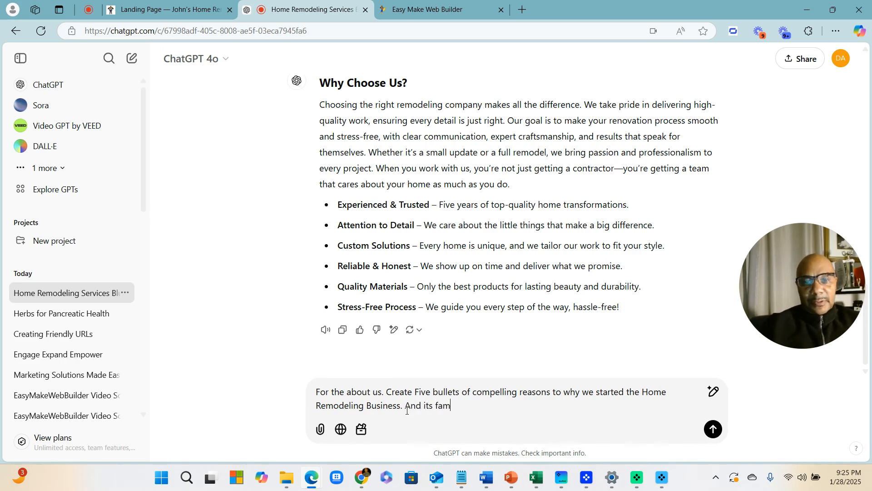
type("ow")
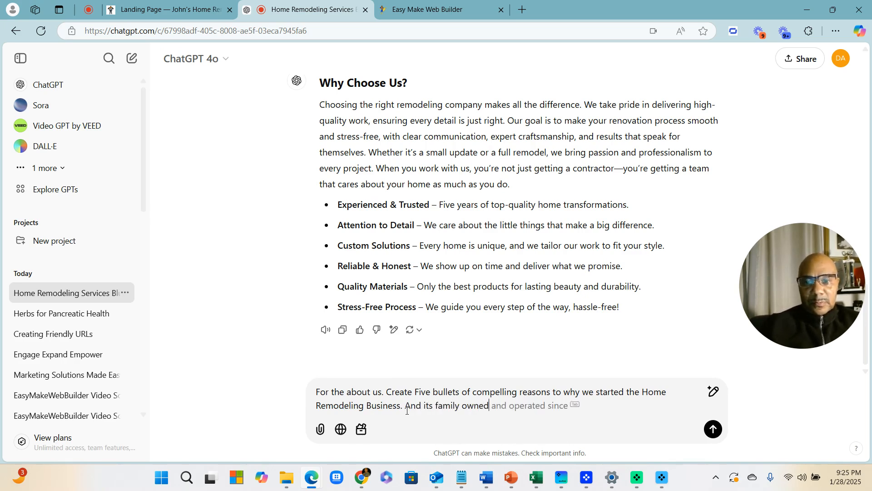
type("ned")
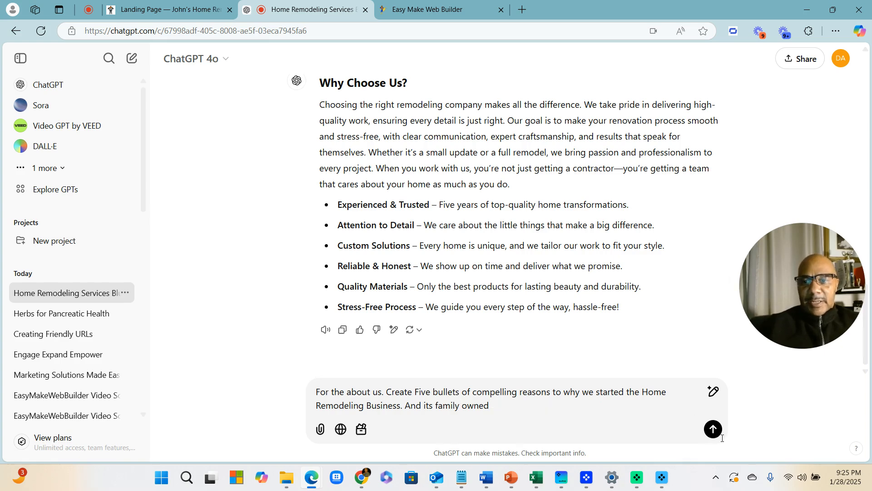
left_click(713, 429)
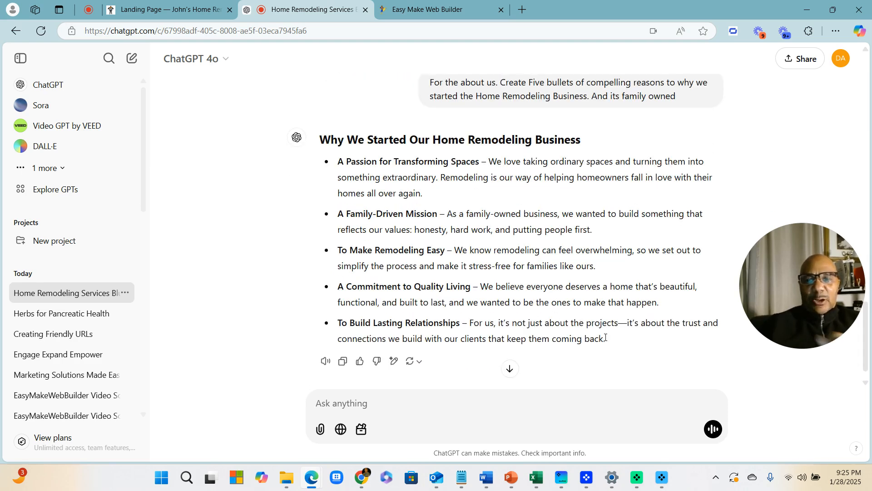
left_click_drag(609, 338, 322, 144)
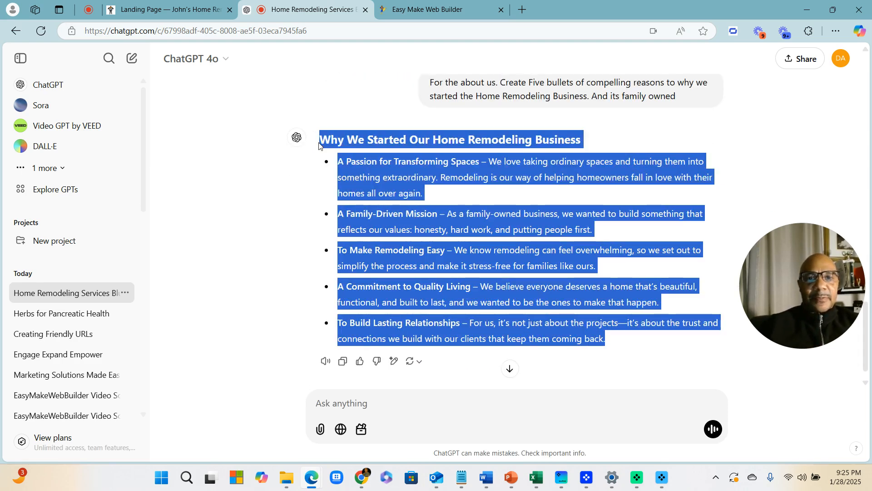
left_click(141, 12)
Paste the Why We Started heading and five bullets on a new line below the About paragraph
left_click(364, 344)
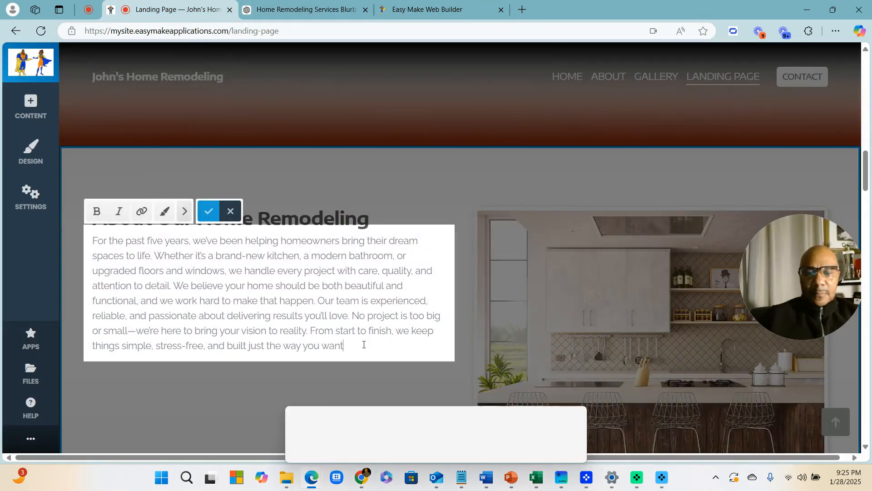
key("Return")
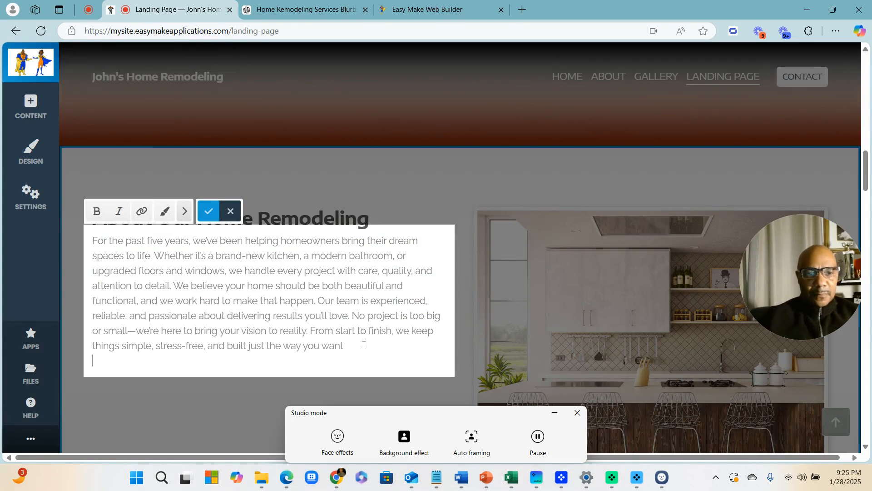
key("ctrl+v")
left_click(394, 183)
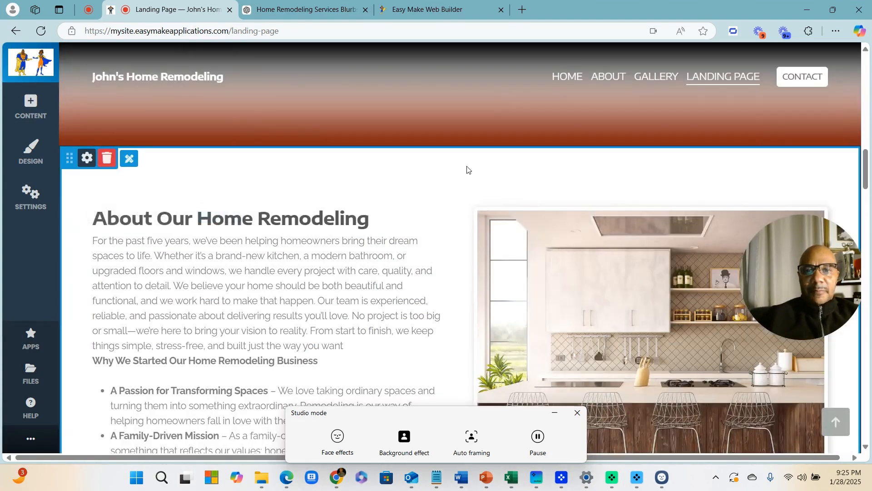
scroll(467, 171, "down", 5)
scroll(533, 271, "up", 4)
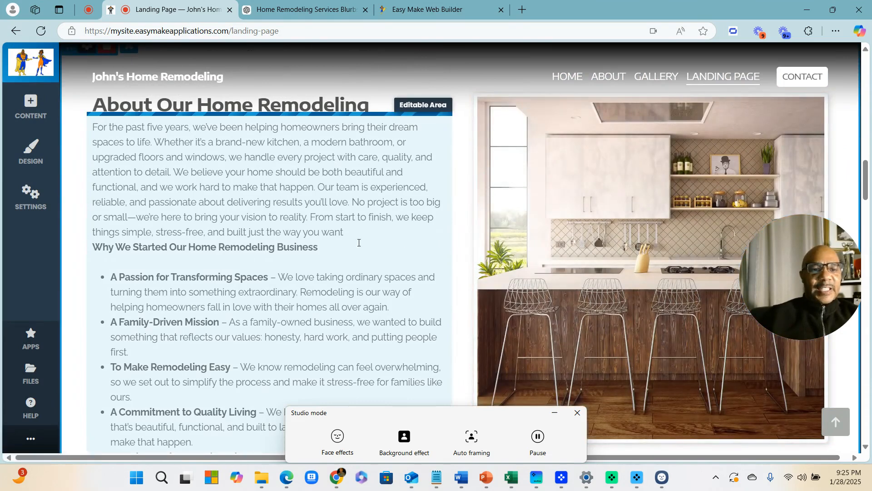
Add a blank line before the Why We Started heading and save the About text
left_click(357, 230)
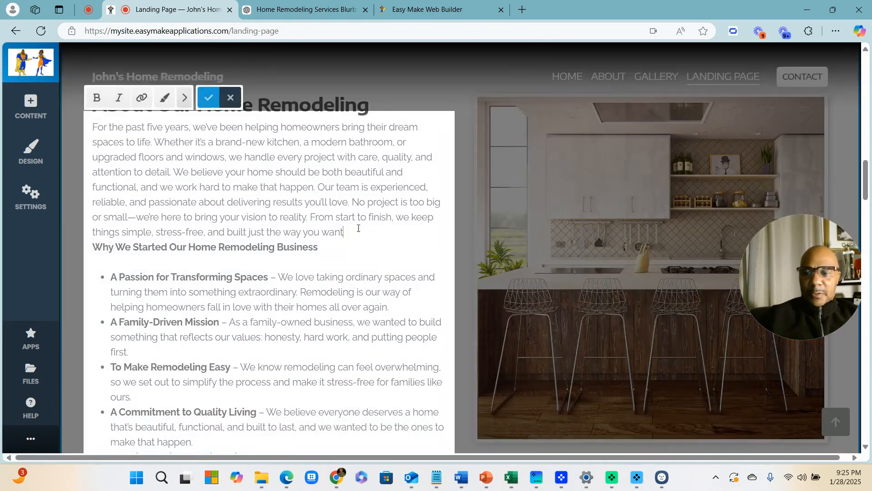
key("Return")
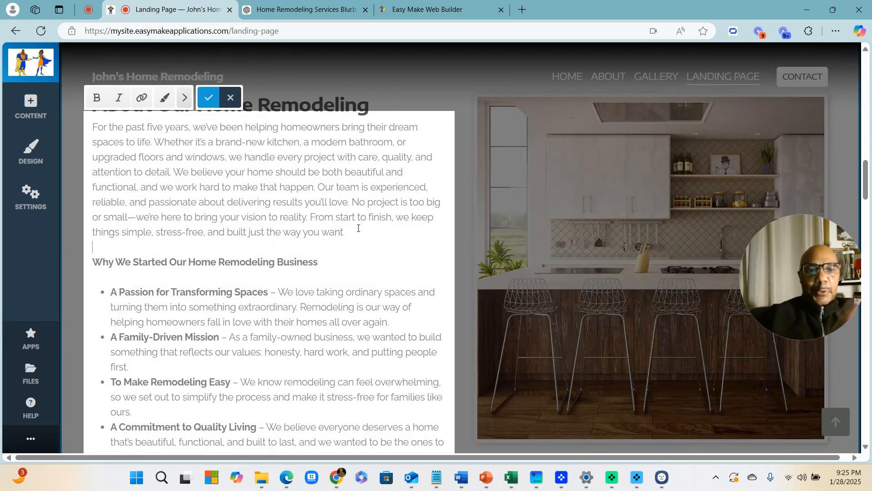
left_click(209, 97)
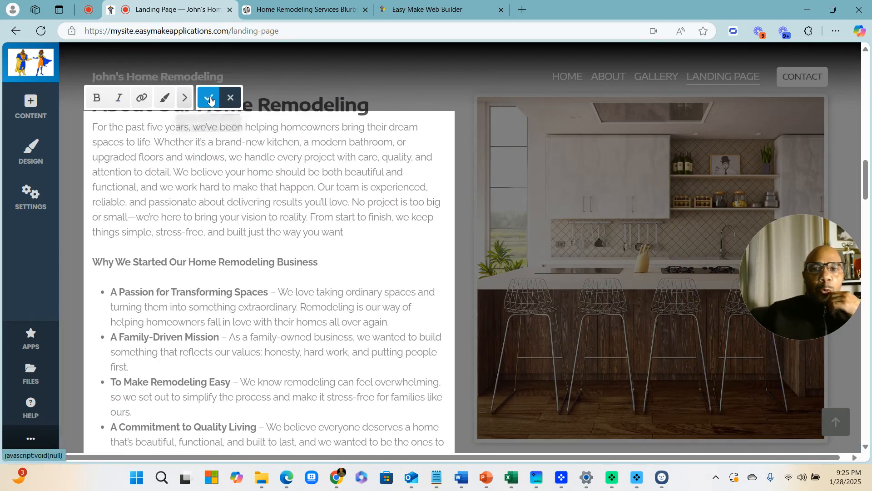
scroll(336, 245, "down", 5)
scroll(335, 245, "down", 7)
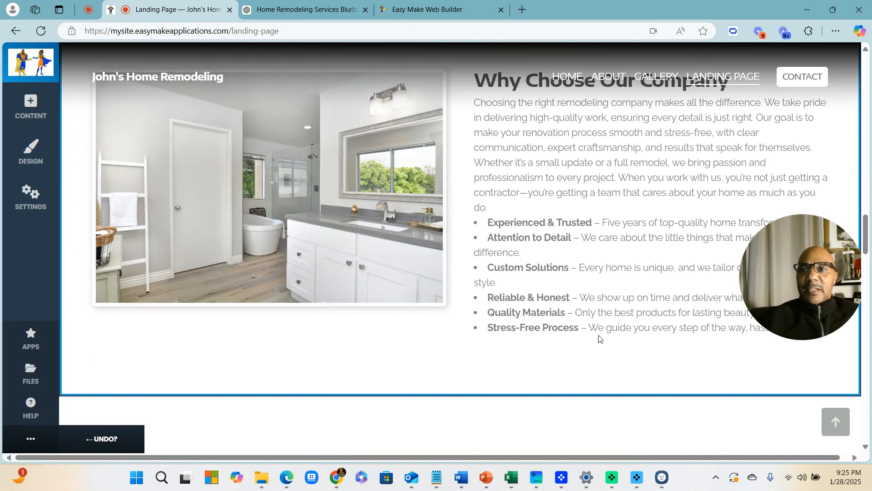
scroll(367, 300, "up", 20)
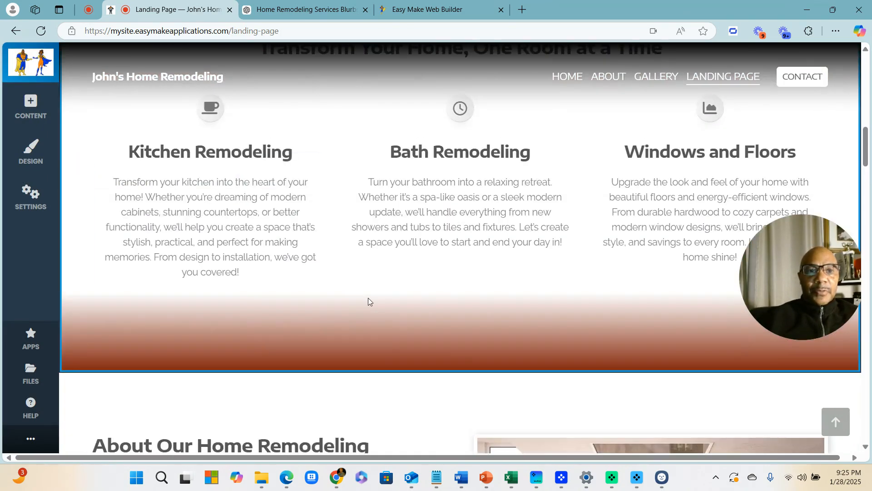
scroll(368, 300, "up", 6)
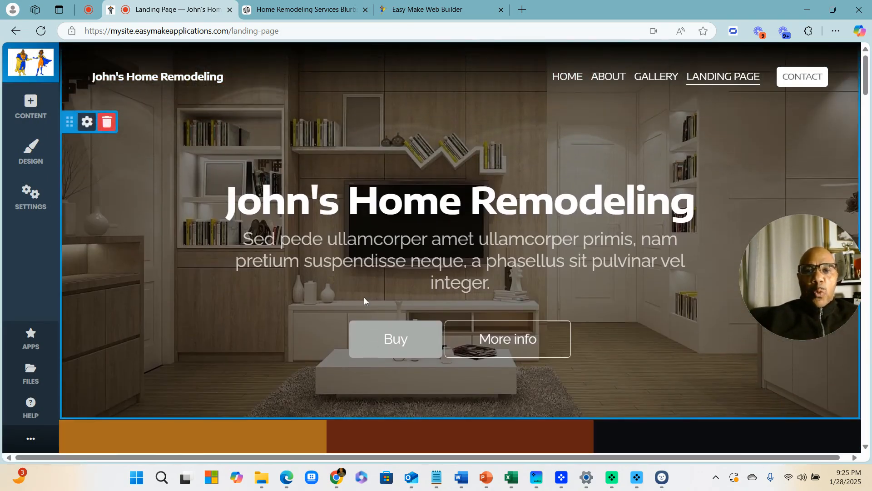
scroll(376, 298, "down", 3)
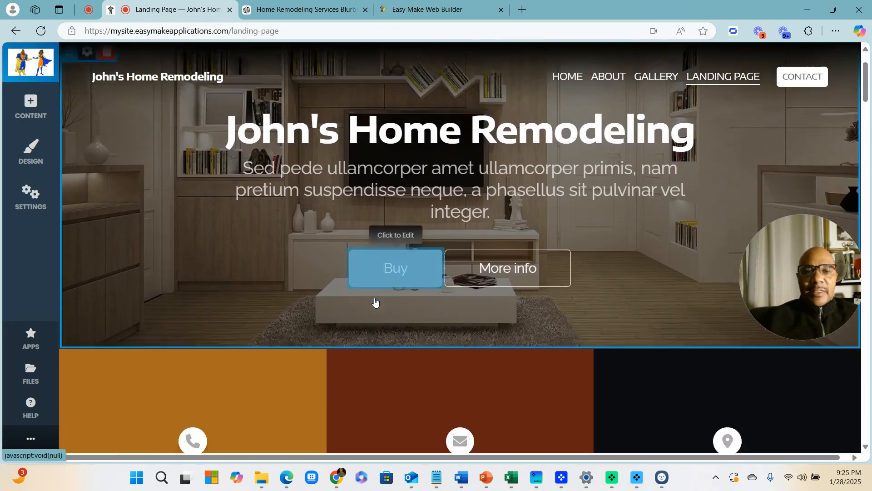
scroll(378, 300, "down", 7)
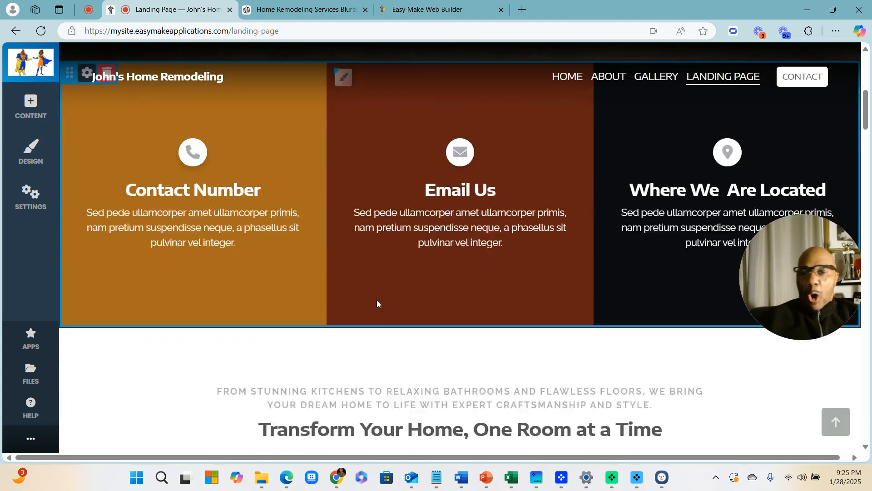
scroll(378, 300, "up", 5)
scroll(388, 313, "down", 3)
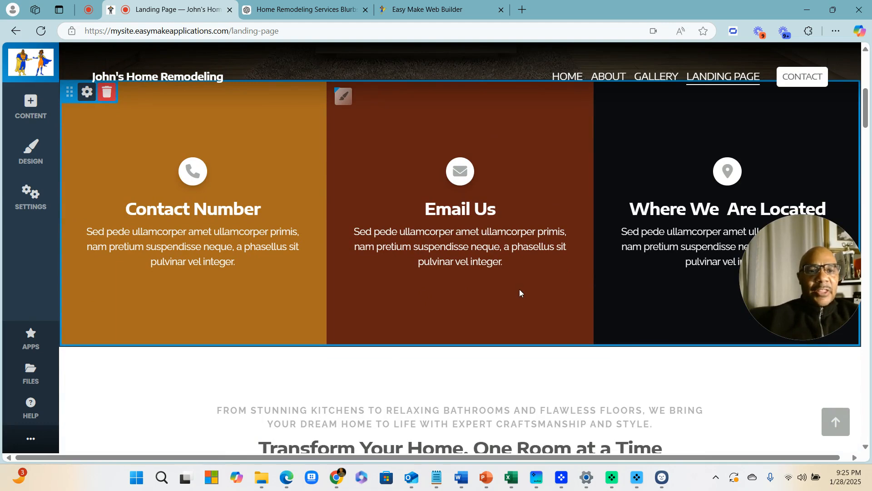
scroll(495, 312, "down", 6)
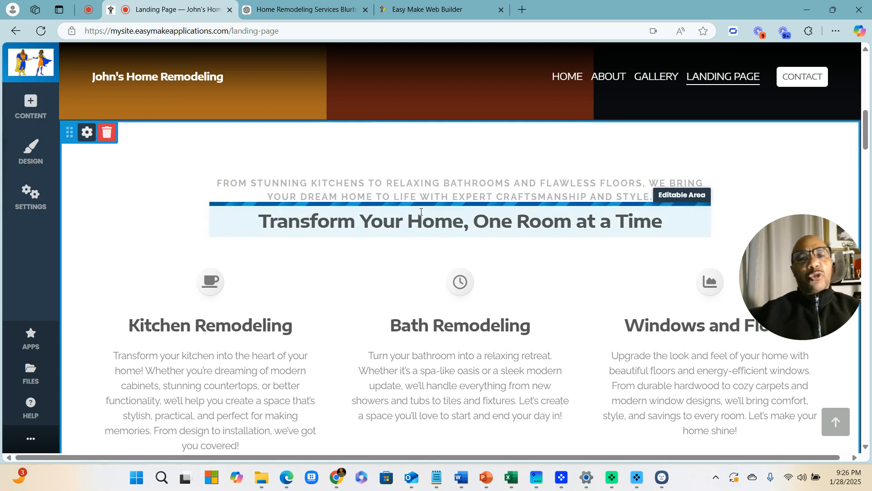
scroll(516, 258, "down", 5)
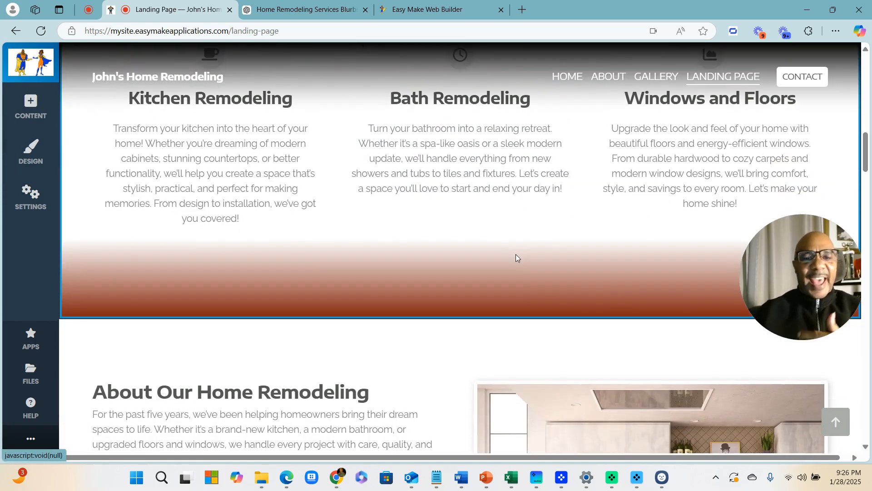
scroll(514, 257, "down", 6)
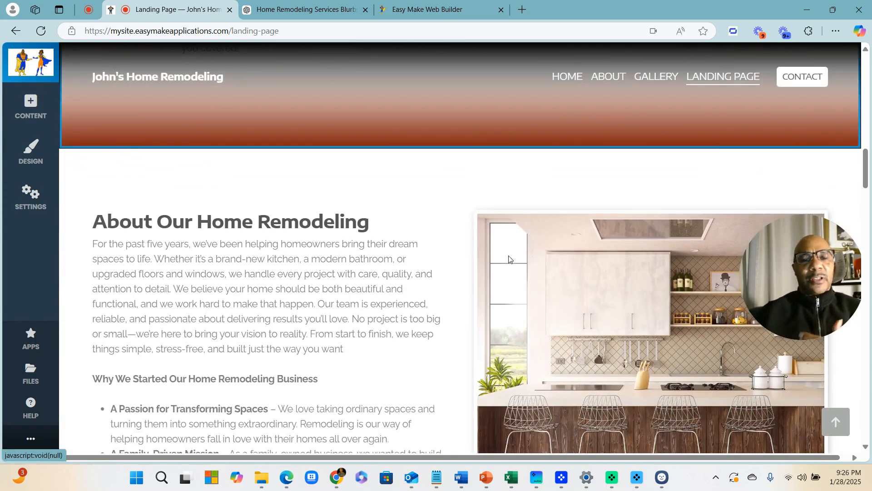
scroll(380, 282, "down", 1)
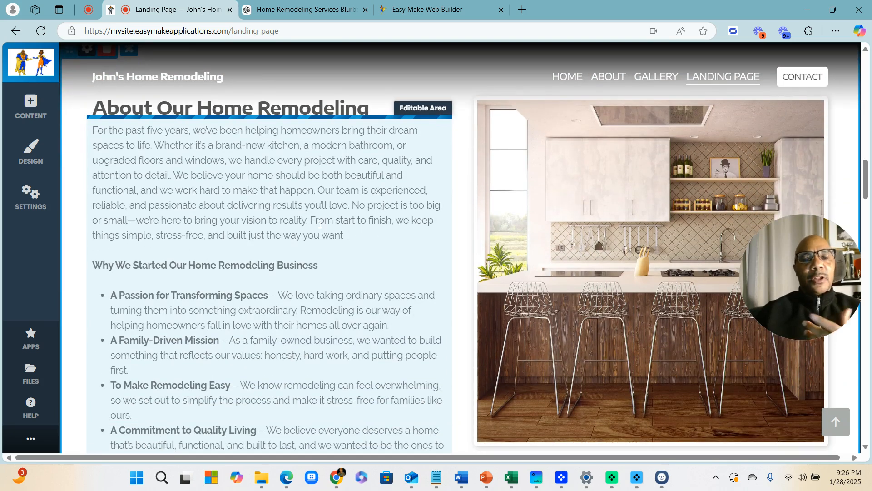
scroll(304, 220, "up", 1)
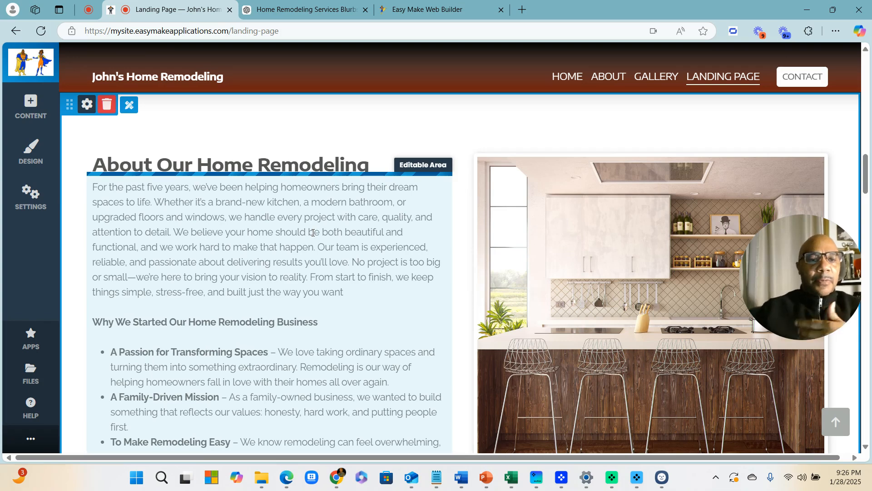
scroll(174, 219, "down", 7)
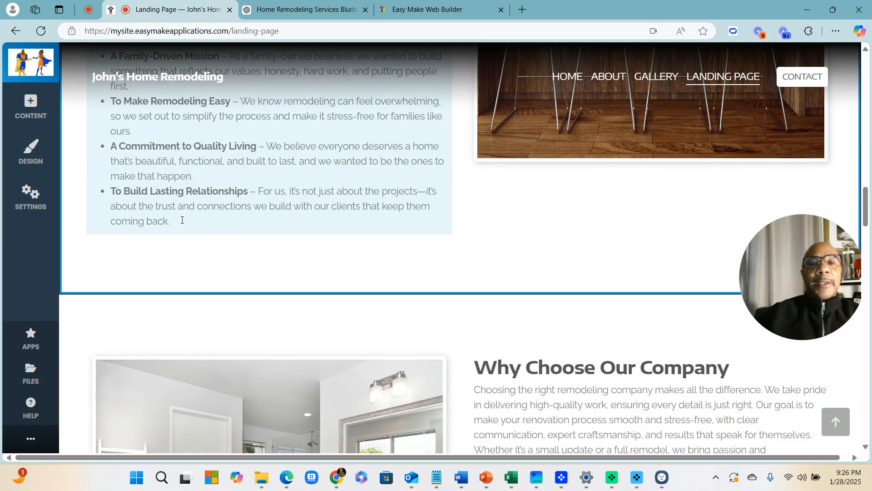
scroll(187, 221, "up", 18)
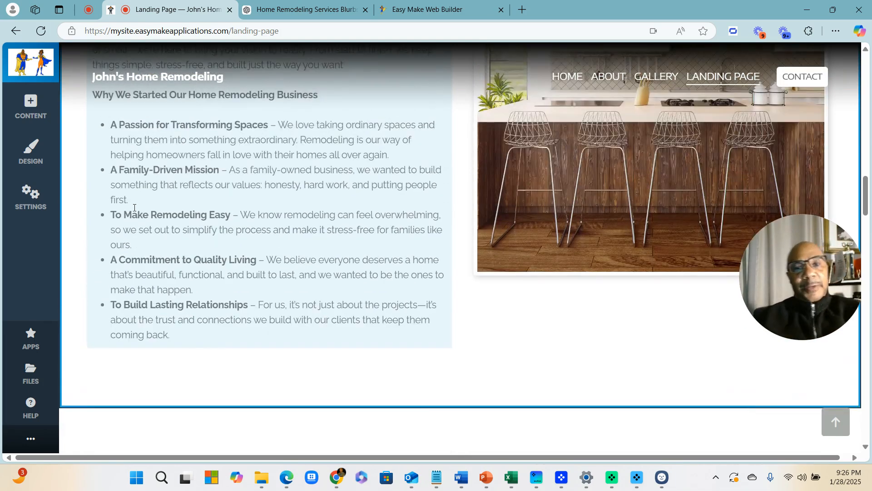
scroll(398, 364, "up", 9)
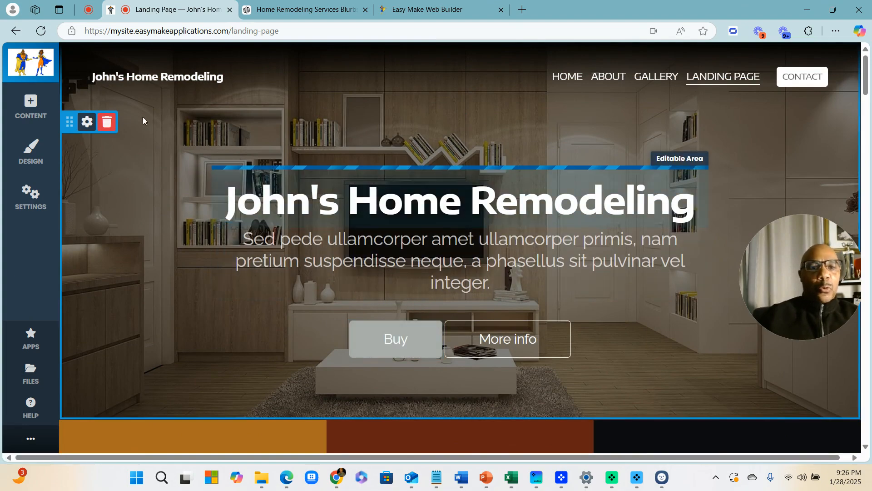
scroll(480, 360, "down", 10)
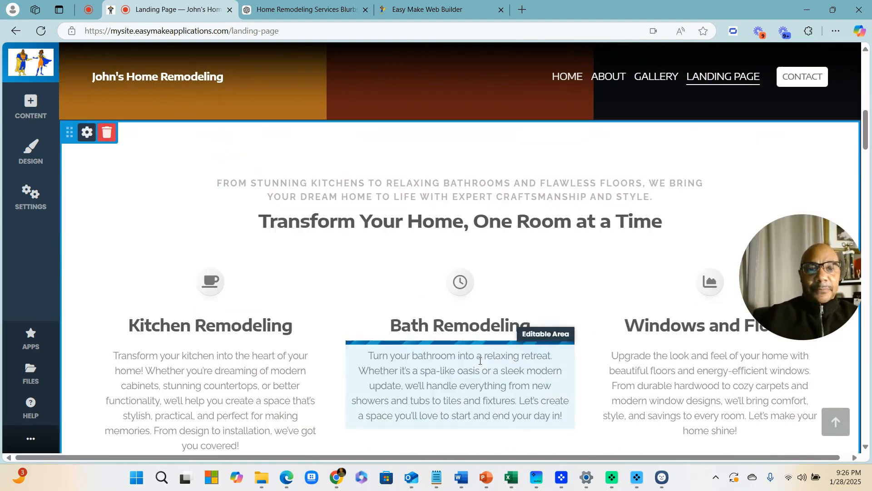
scroll(407, 231, "up", 10)
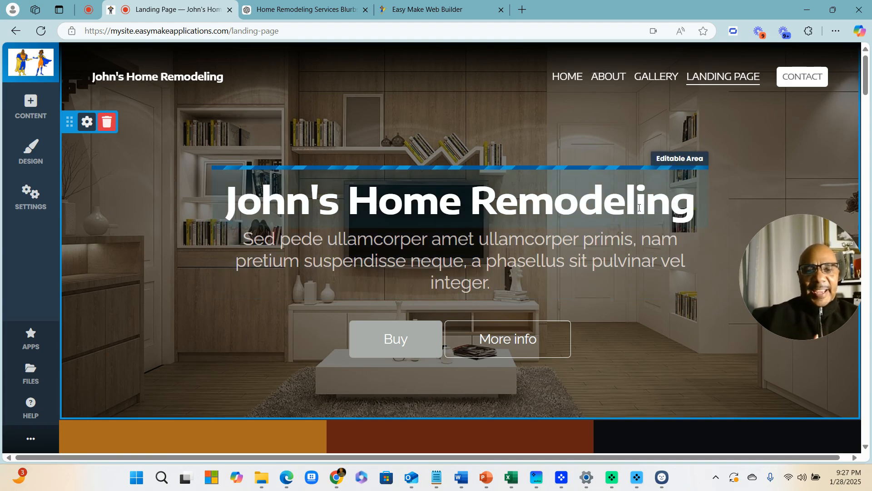
Open a new Edge tab and go to google.com
left_click(522, 10)
left_click(127, 29)
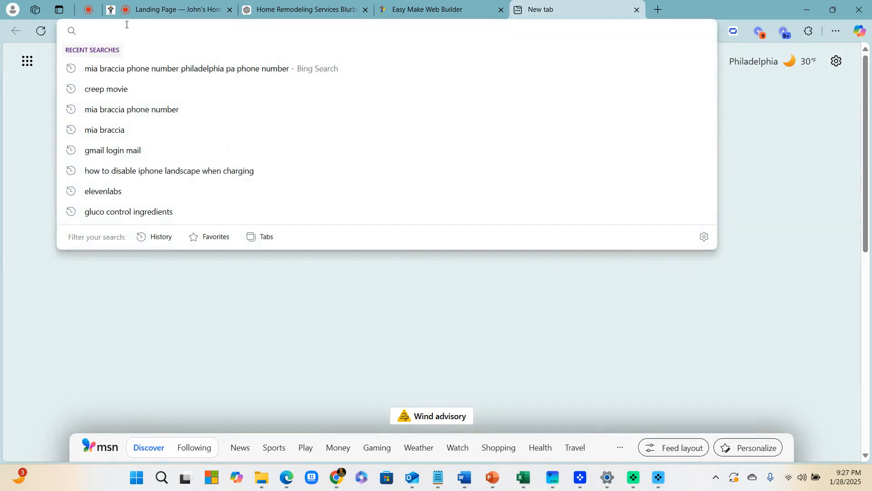
type("google drive")
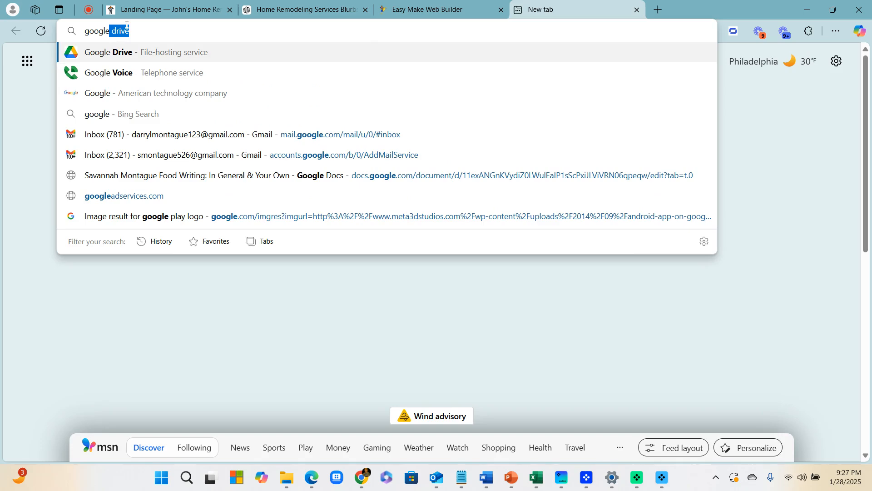
key("Return")
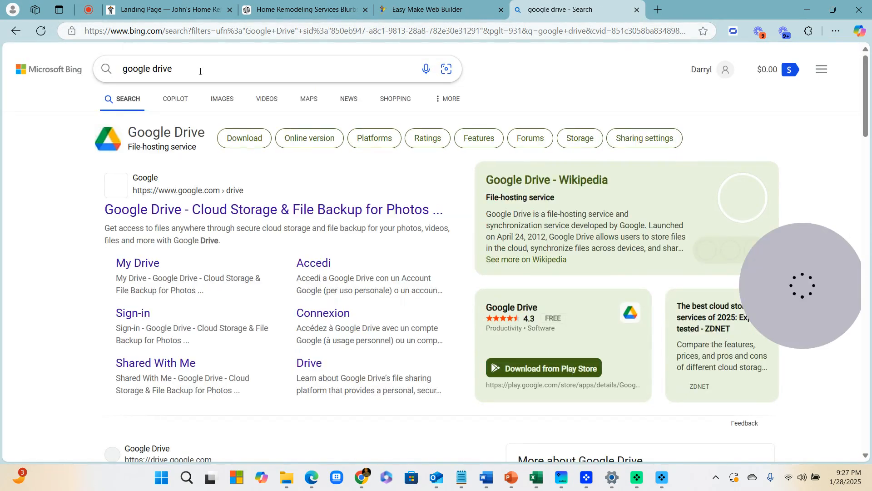
left_click(199, 68)
left_click(194, 33)
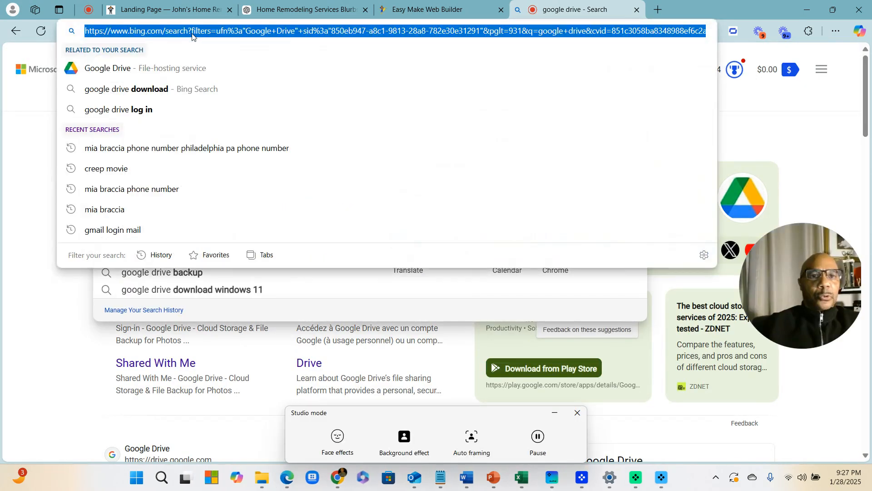
type("google.com")
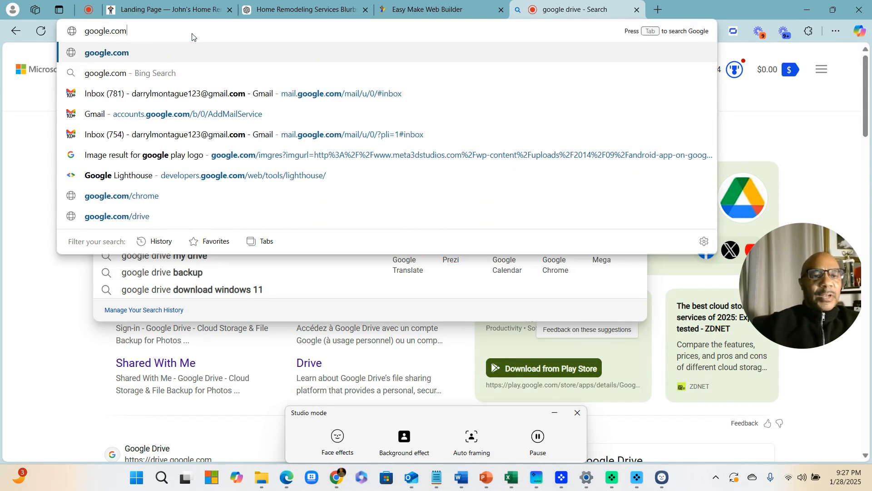
key("Return")
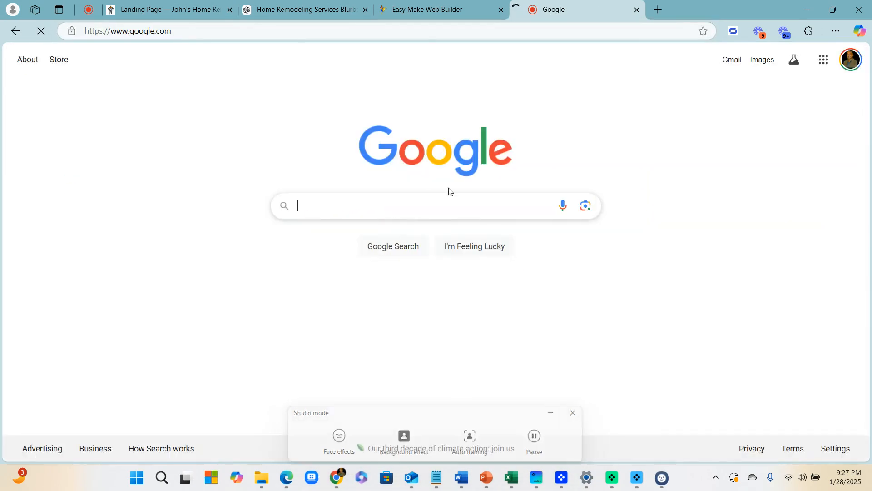
Search Google for 'home remodeling near me' using the suggestion
left_click(373, 207)
type("H")
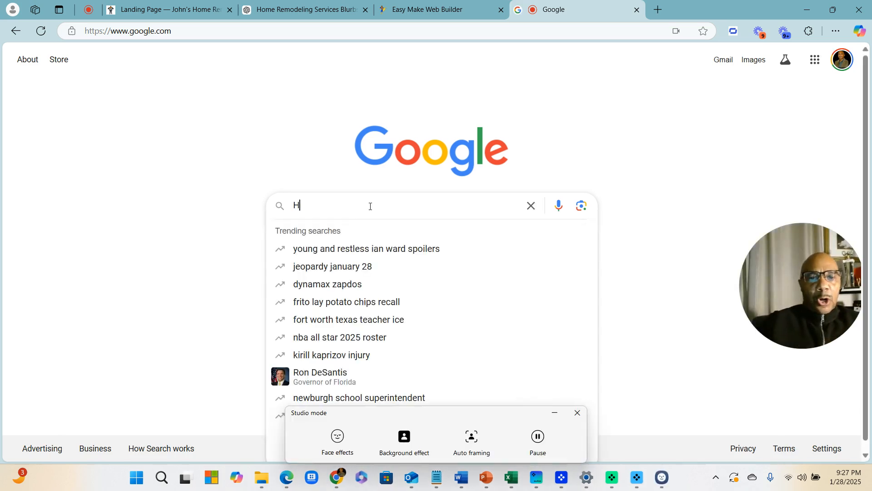
type("ome Reo")
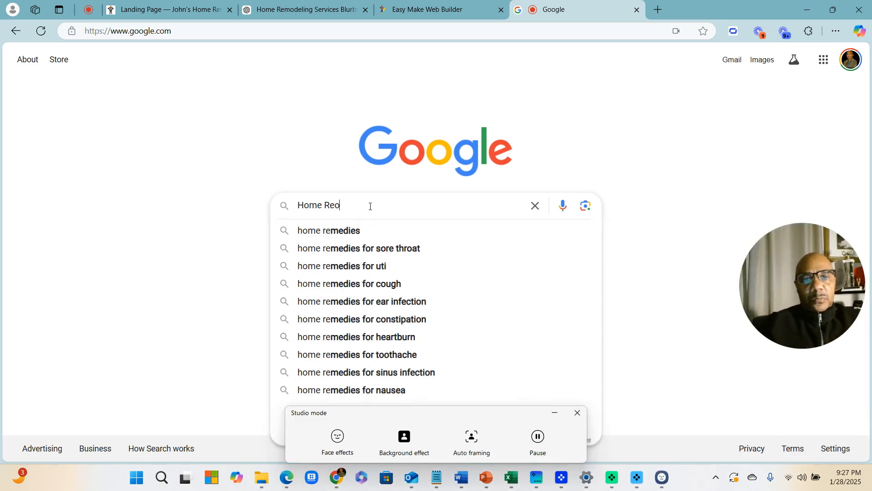
type("dl")
key("BackSpace")
key("BackSpace")
key("BackSpace")
type("mo")
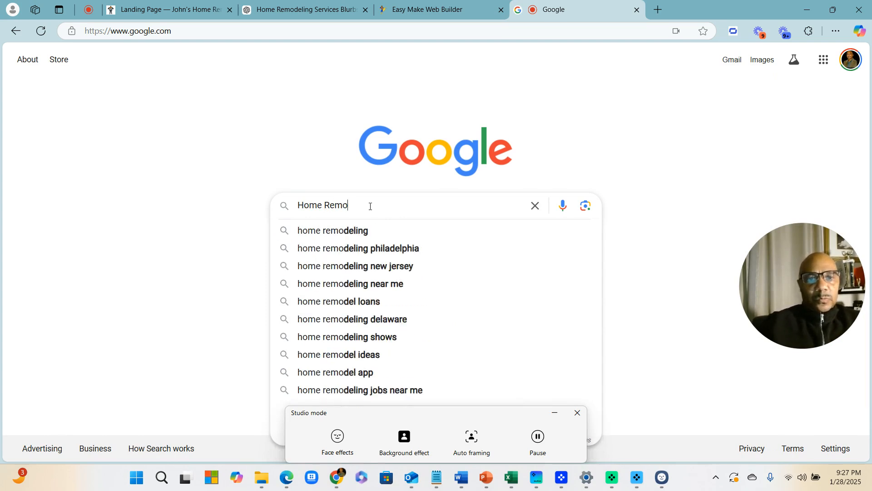
type("dlein")
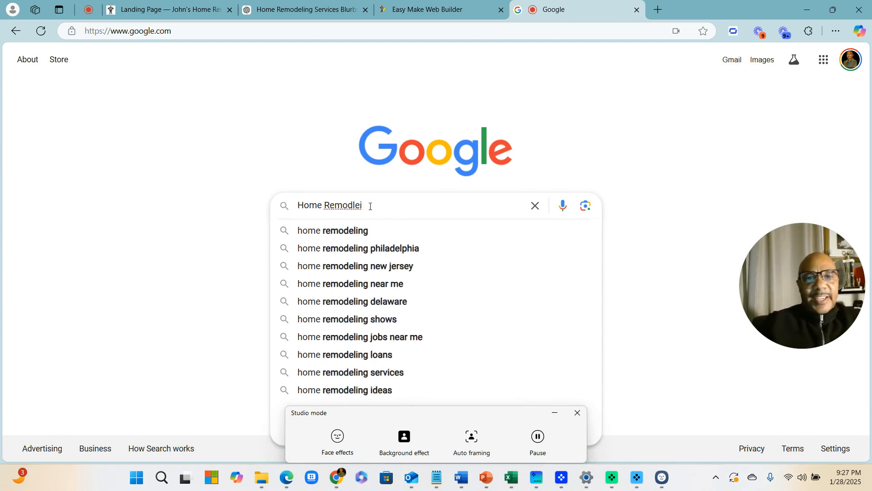
key("BackSpace")
key("BackSpace")
key("BackSpace")
type("eling")
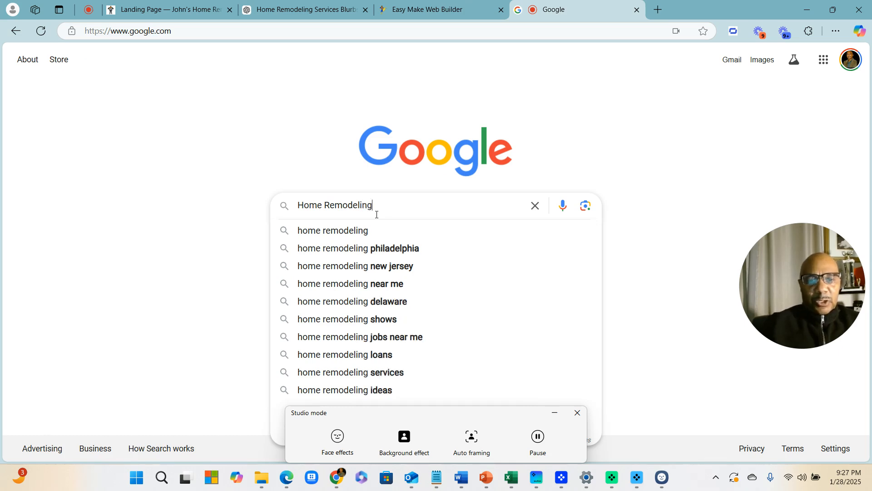
left_click(366, 284)
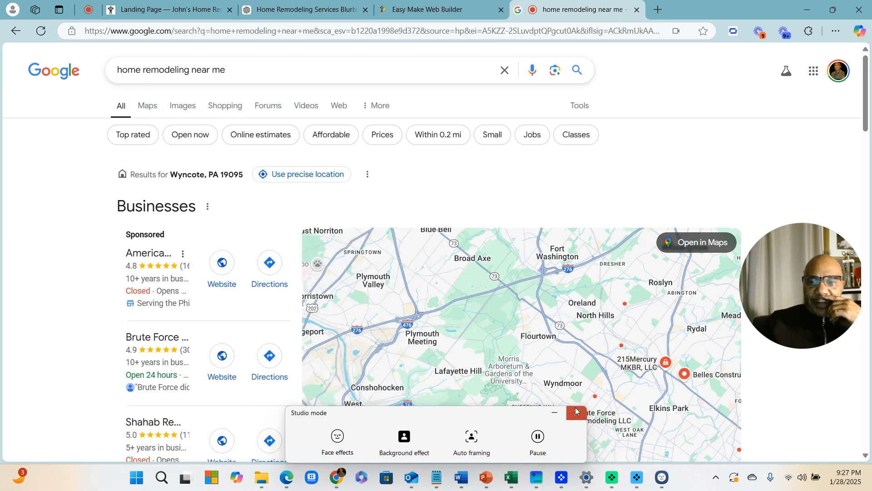
Expand Google's full list of nearby remodeling businesses and scroll through it
left_click(576, 410)
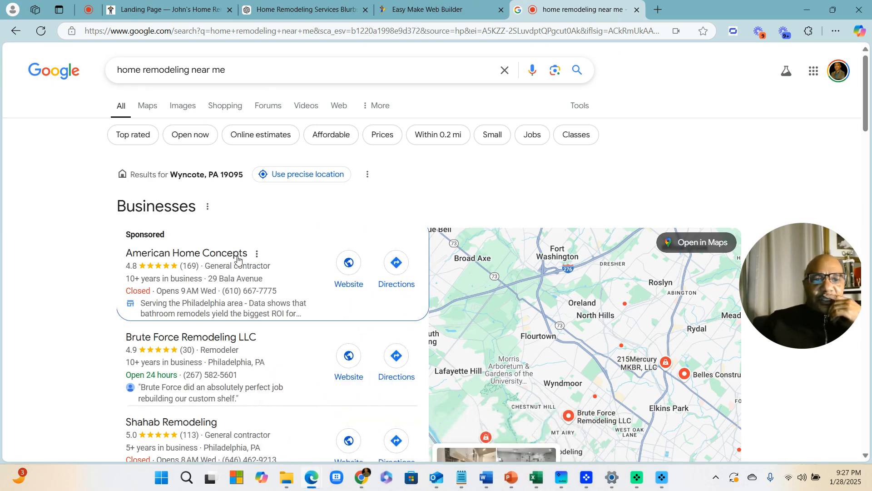
scroll(236, 259, "down", 5)
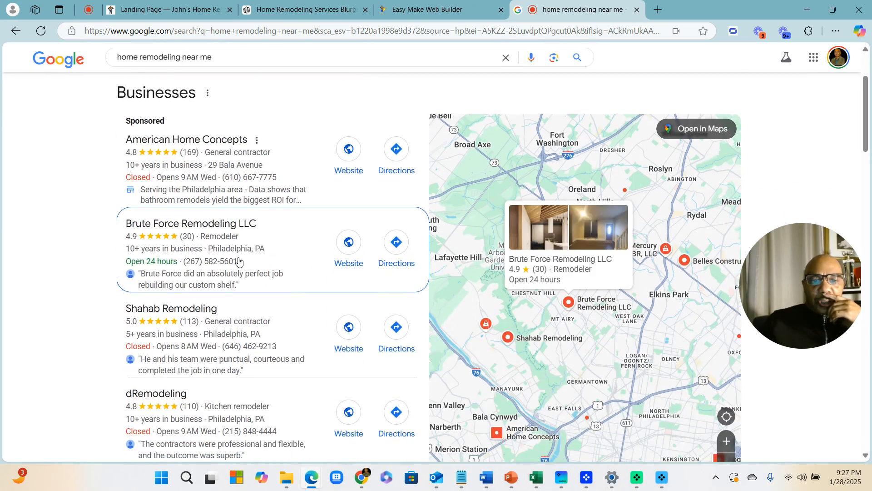
left_click(253, 365)
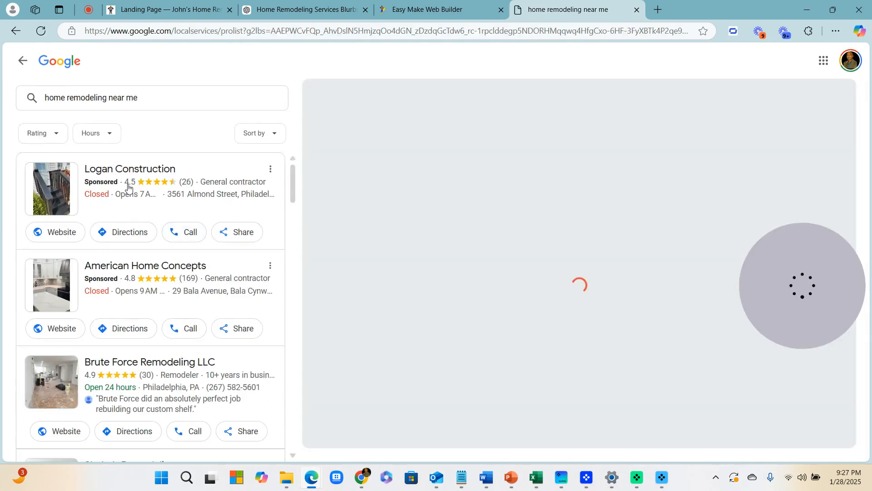
scroll(126, 190, "down", 1)
scroll(126, 191, "down", 10)
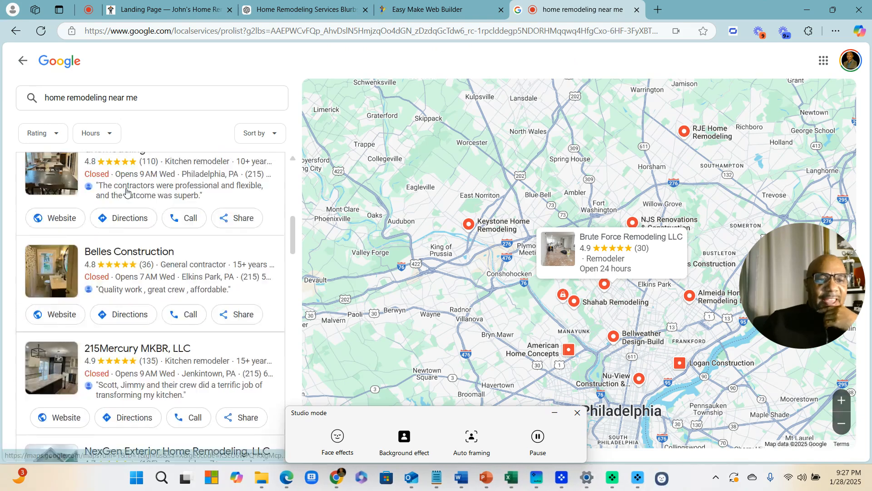
scroll(125, 191, "down", 3)
scroll(127, 194, "down", 8)
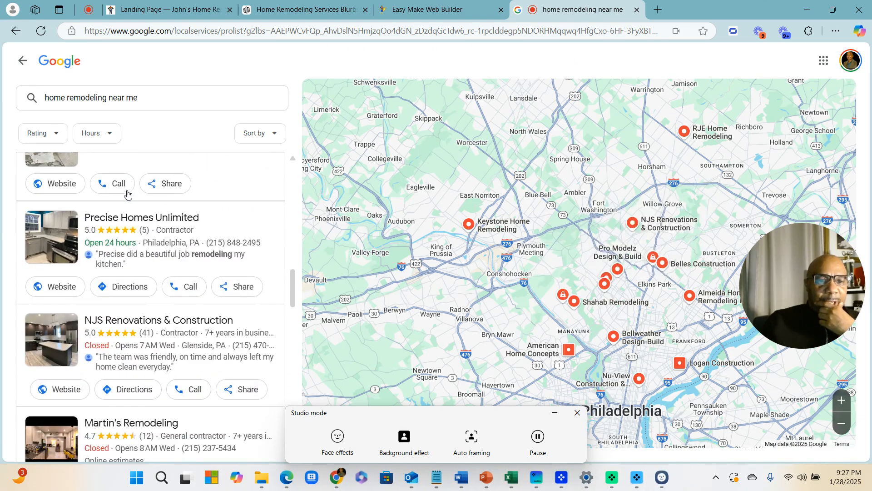
scroll(143, 222, "down", 3)
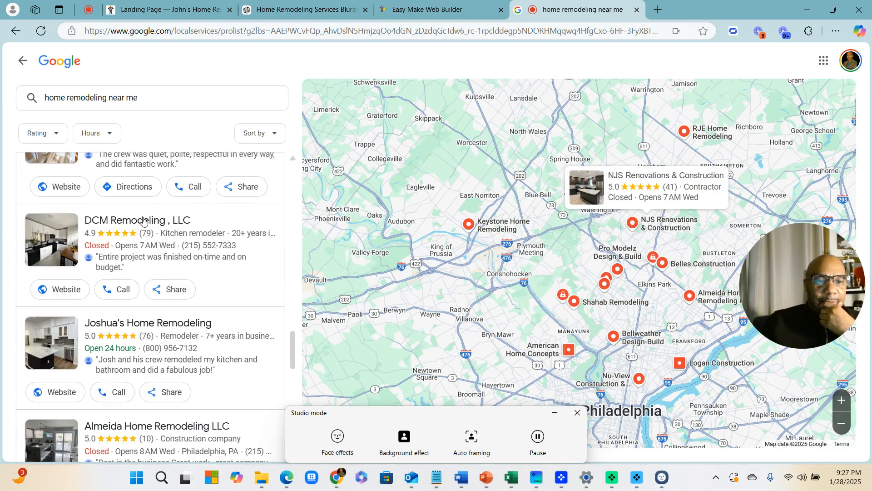
scroll(144, 227, "down", 3)
scroll(146, 230, "down", 7)
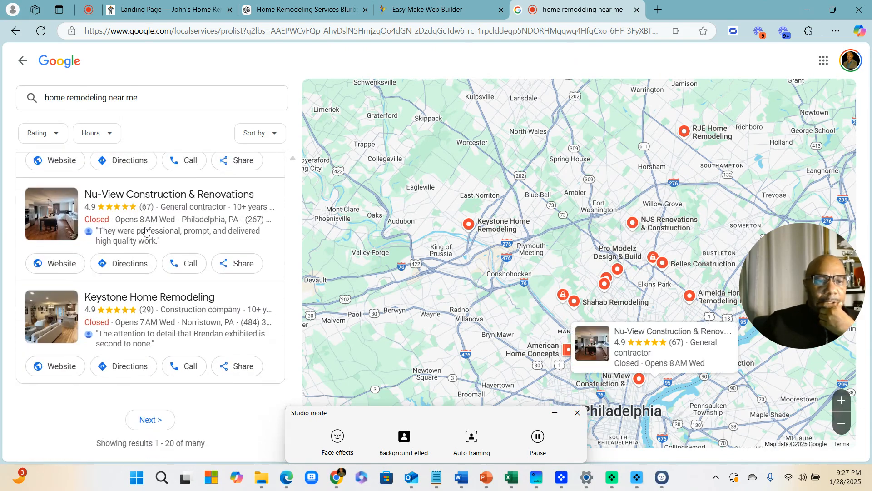
Go to the next page of businesses and select the Pioneer Home Remodeling LLC name
left_click(151, 420)
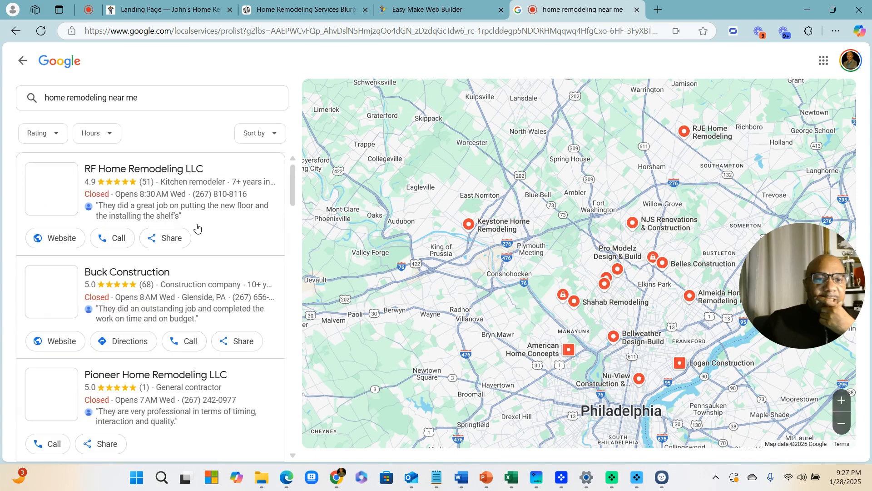
scroll(196, 227, "down", 3)
scroll(198, 227, "down", 2)
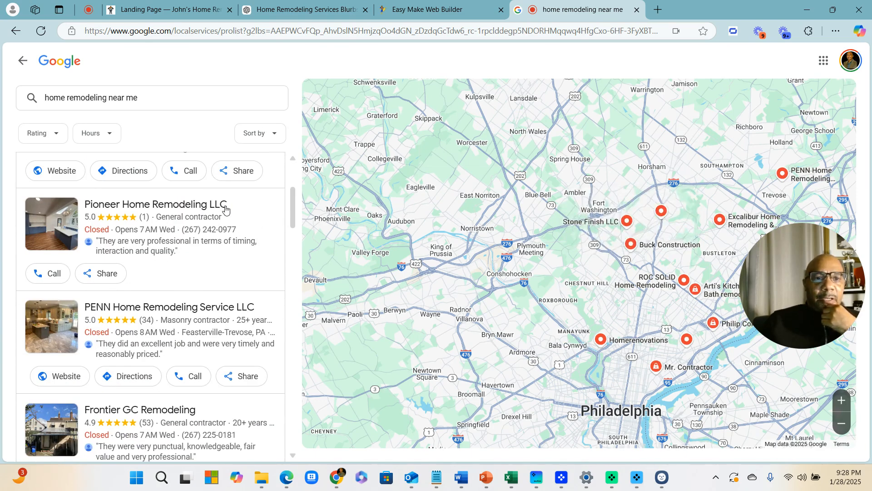
left_click_drag(238, 210, 82, 207)
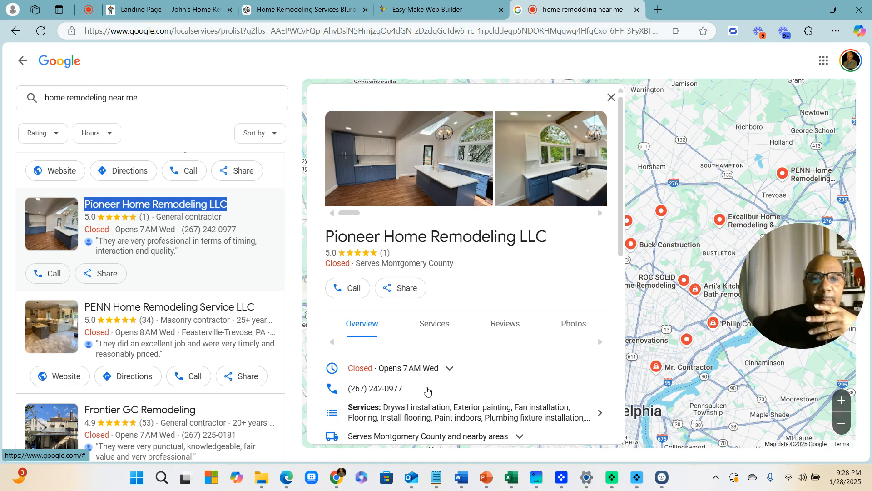
Copy Pioneer Home Remodeling LLC's name and rating details, then launch Notepad from Start search
left_click_drag(319, 233, 443, 392)
key("ctrl+c")
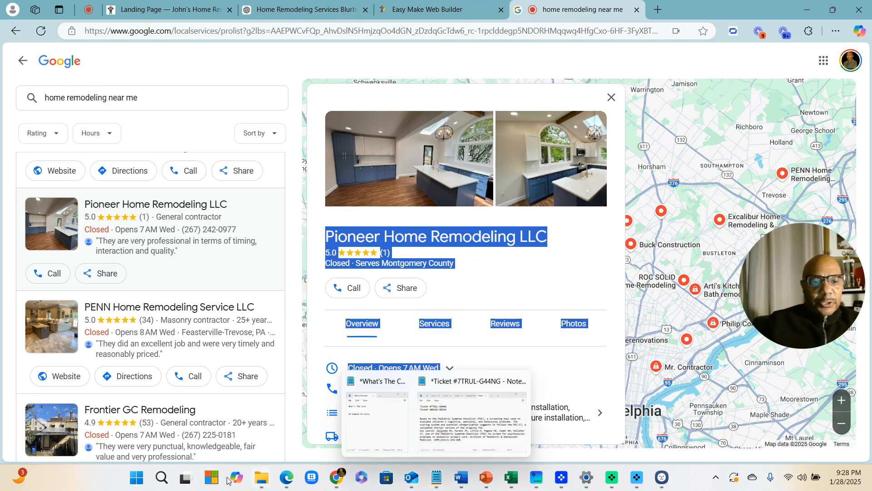
left_click(137, 477)
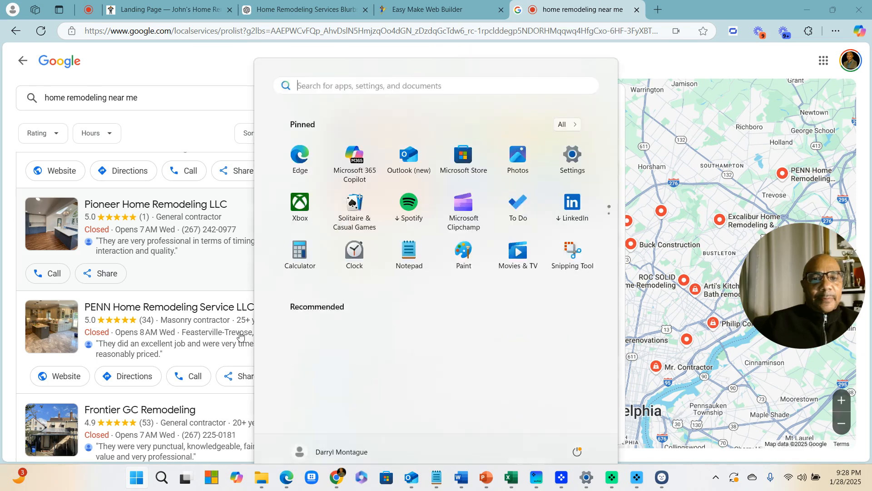
left_click(339, 78)
type("note")
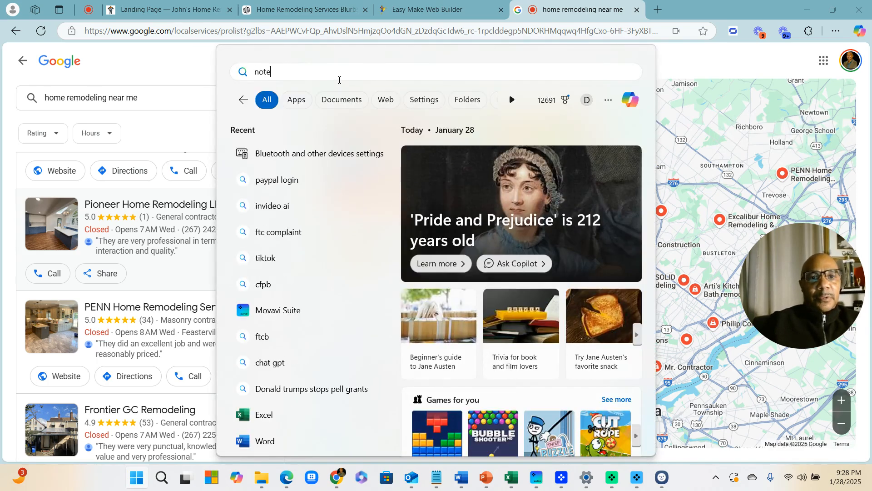
type("pad")
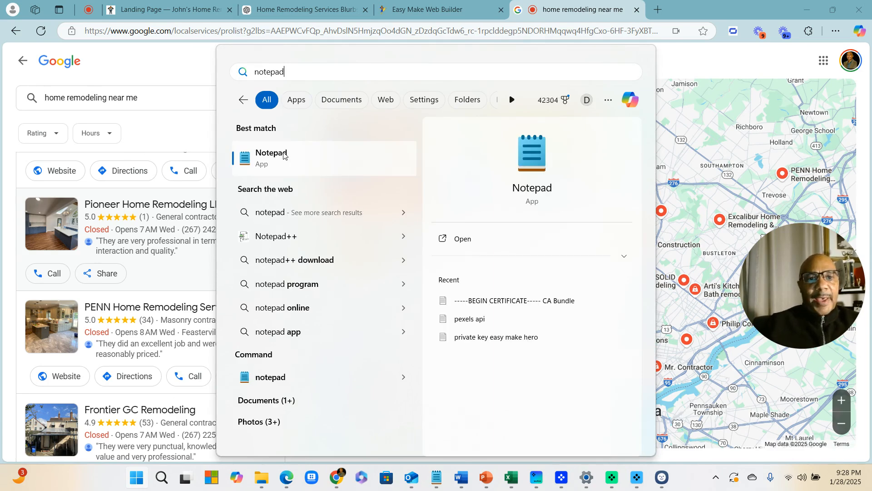
left_click(287, 154)
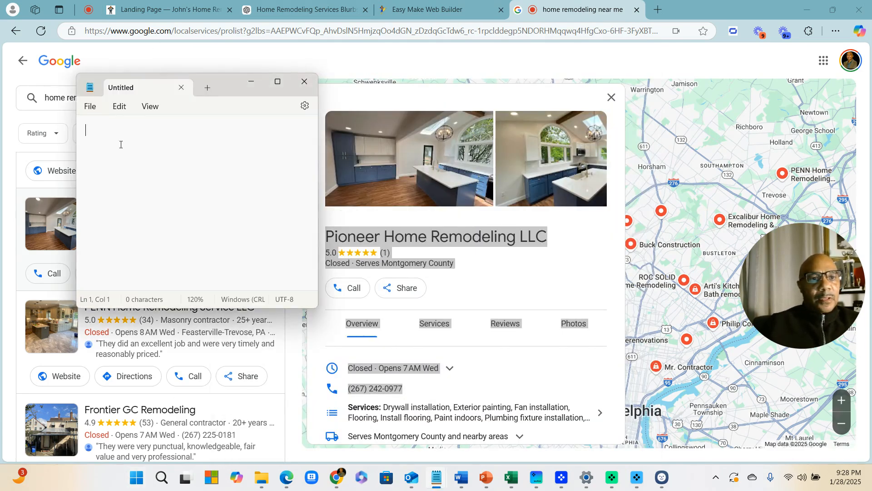
Paste the listing, delete the rating-through-Photos lines, keep name, hours and phone, then minimize Notepad
key("ctrl+v")
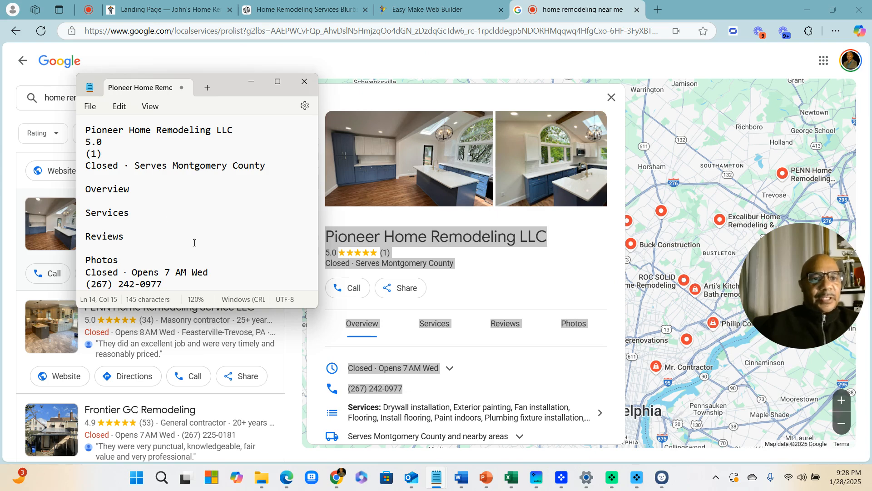
left_click(133, 248)
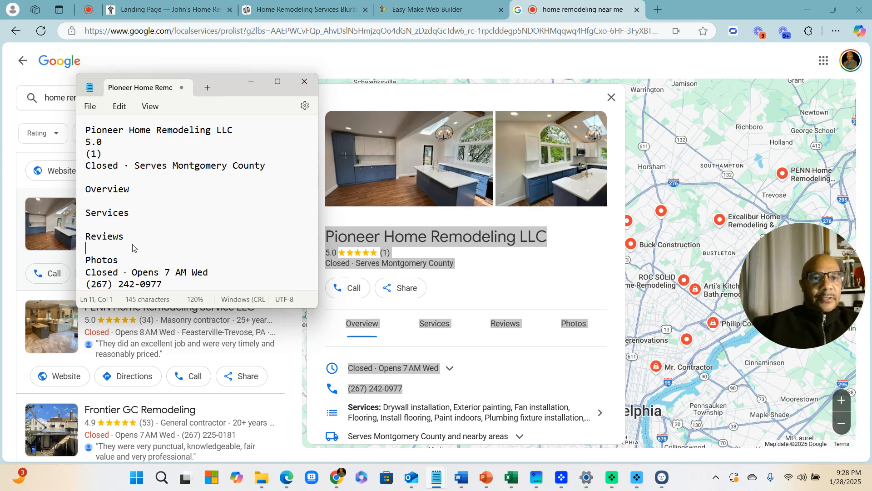
left_click_drag(128, 254, 78, 138)
left_click(235, 236)
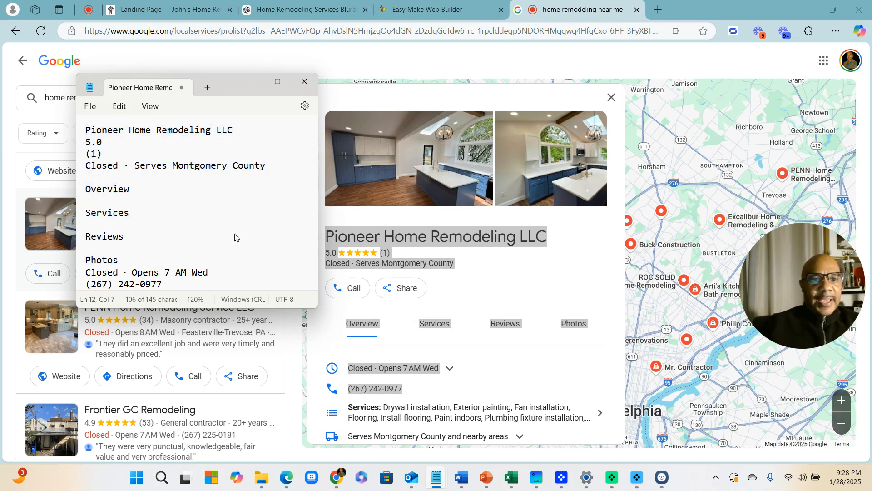
left_click_drag(131, 258, 82, 144)
key("BackSpace")
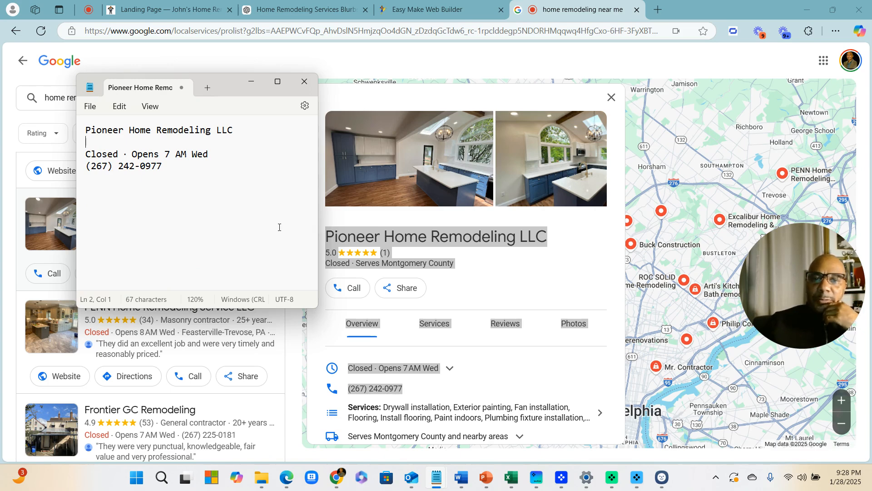
left_click(251, 82)
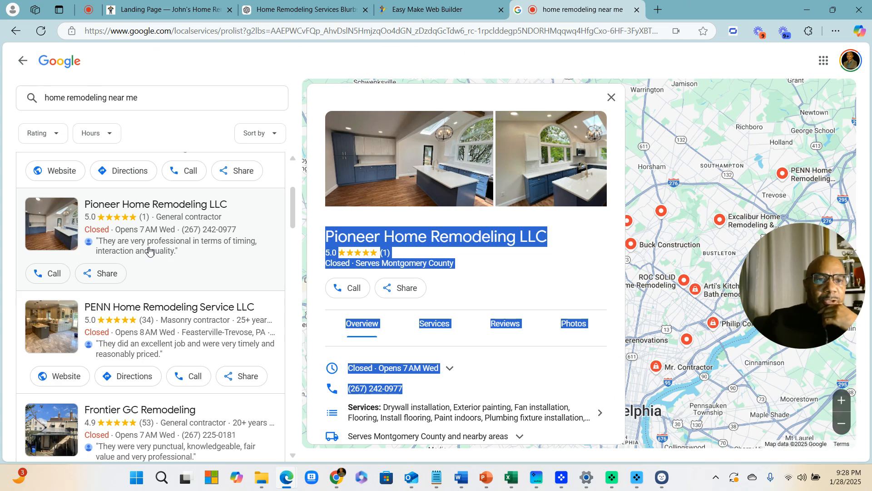
Scroll down and back up through the current page of remodeling results
scroll(149, 251, "down", 3)
scroll(149, 251, "down", 10)
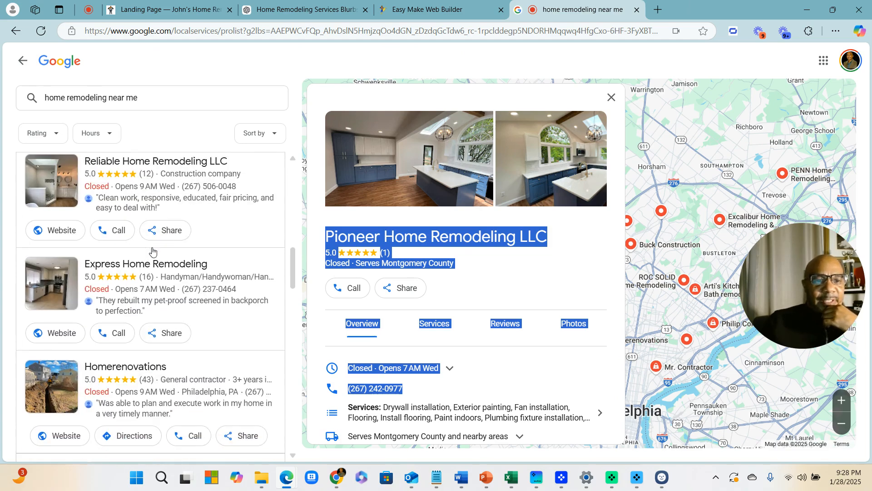
scroll(147, 269, "down", 8)
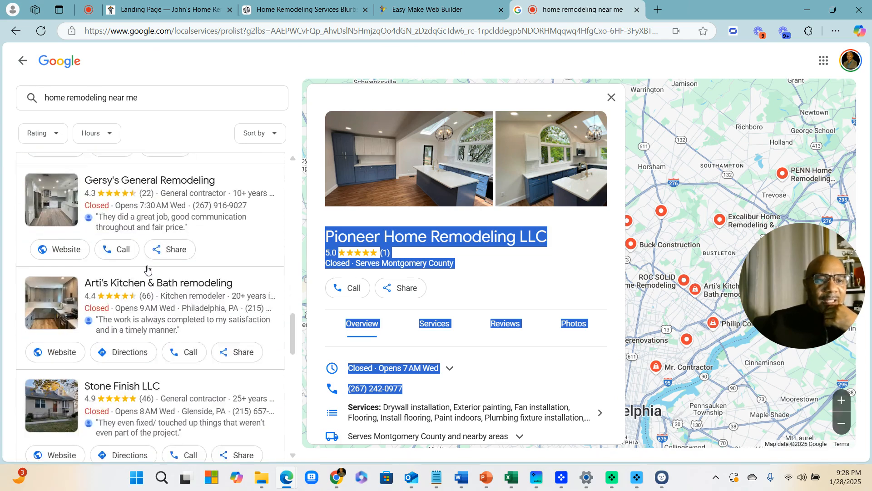
scroll(158, 271, "down", 2)
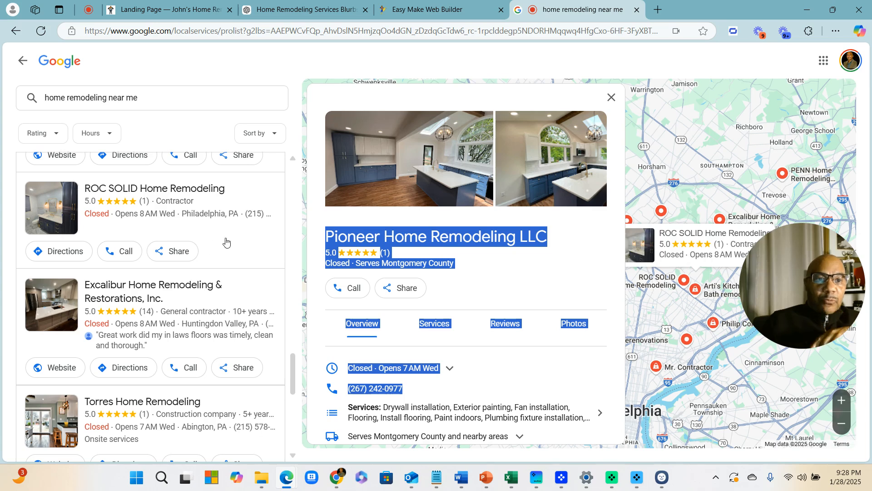
scroll(114, 198, "down", 5)
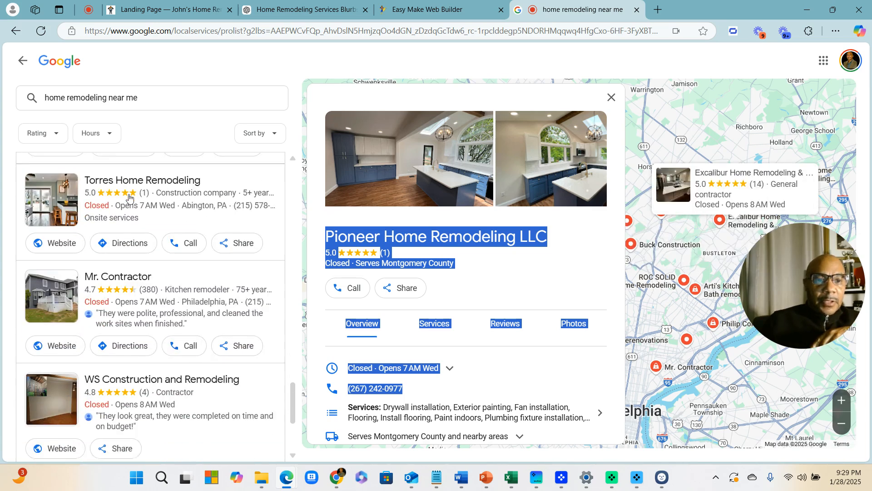
scroll(141, 223, "down", 3)
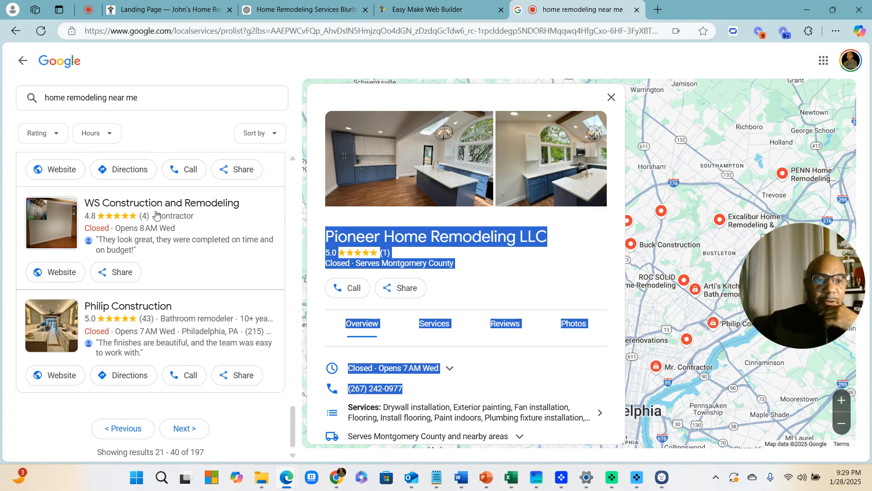
scroll(156, 215, "down", 1)
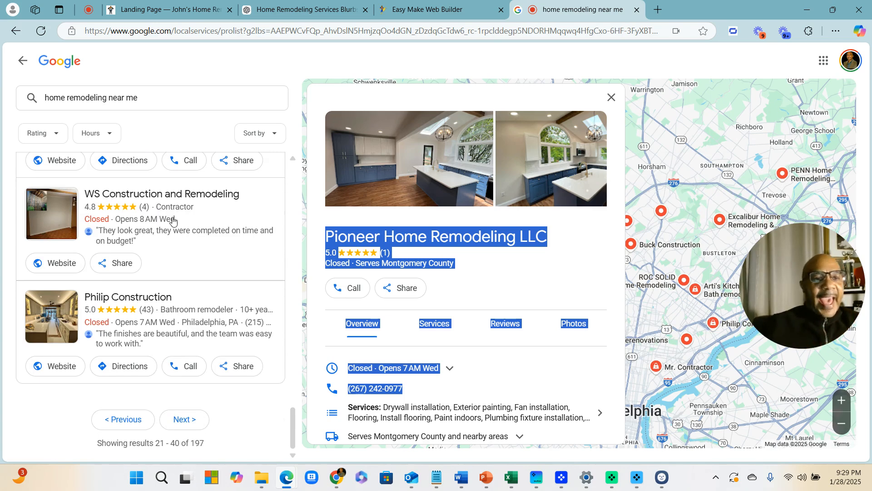
scroll(68, 335, "up", 1)
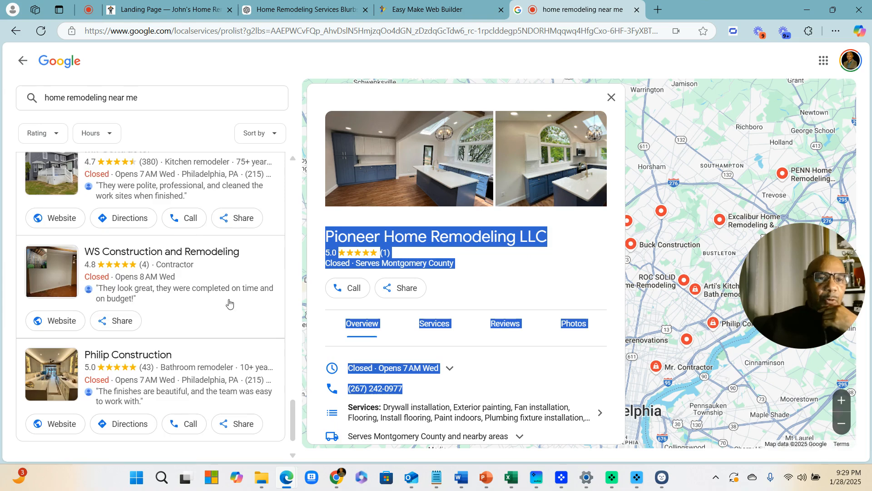
scroll(182, 272, "up", 2)
scroll(121, 227, "up", 2)
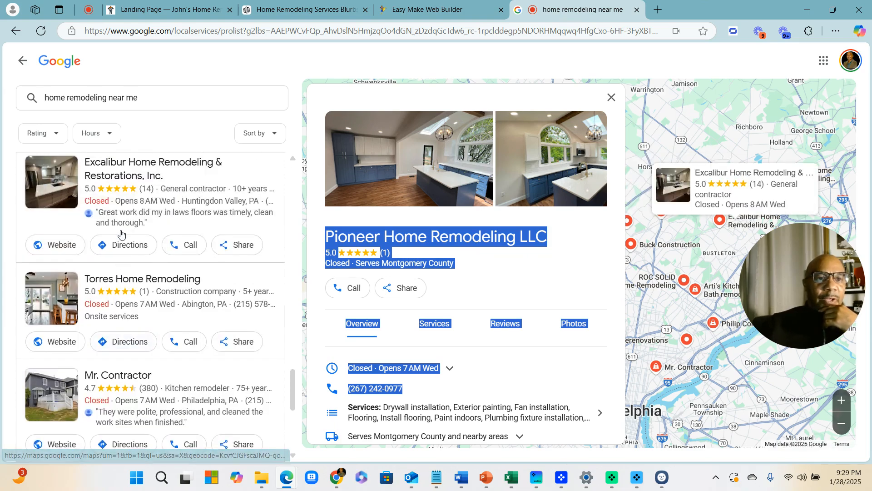
scroll(121, 233, "up", 2)
scroll(120, 234, "up", 1)
scroll(121, 234, "down", 7)
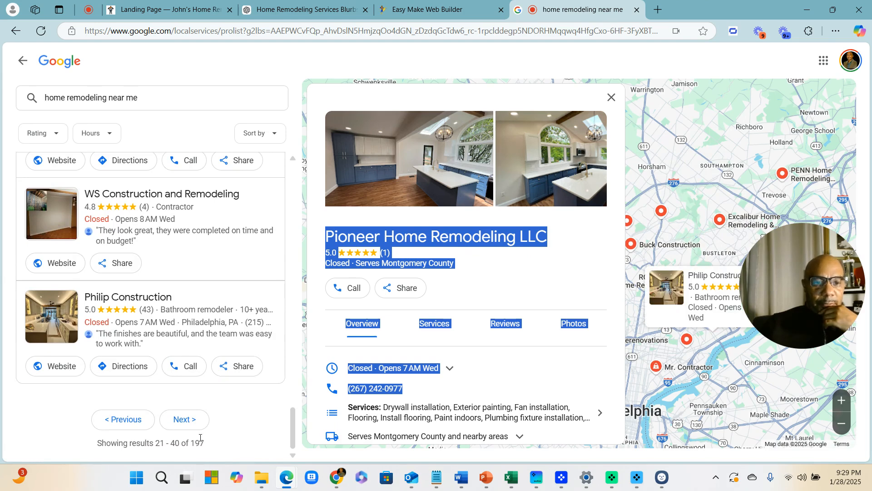
Open NET Bathroom Remodeling's details from the next results page, then return to Easy Make Web Builder
left_click(183, 419)
scroll(146, 263, "down", 3)
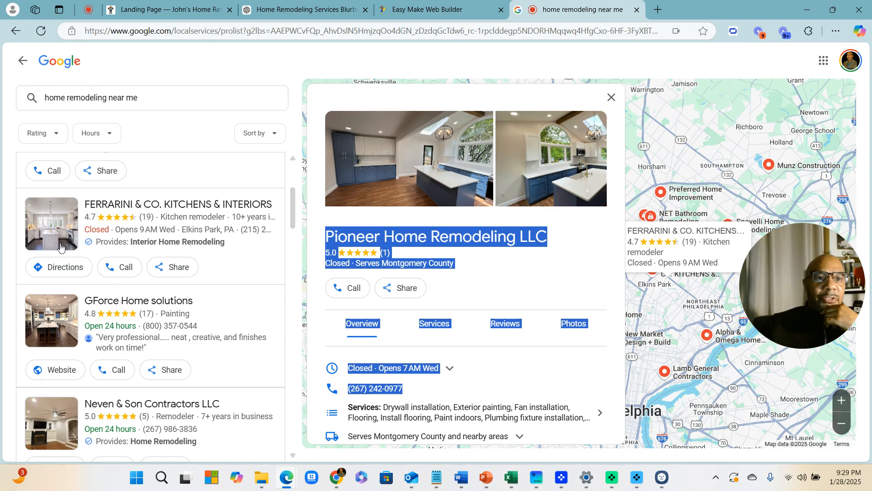
scroll(137, 241, "down", 8)
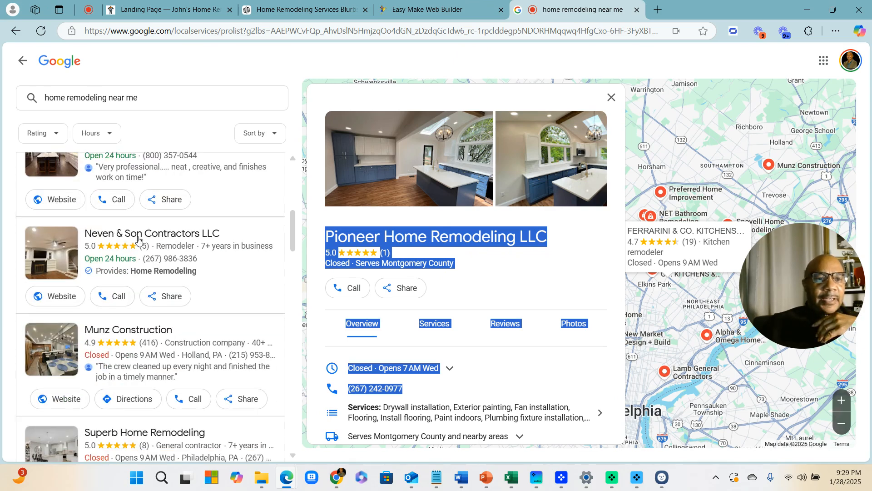
scroll(137, 249, "down", 1)
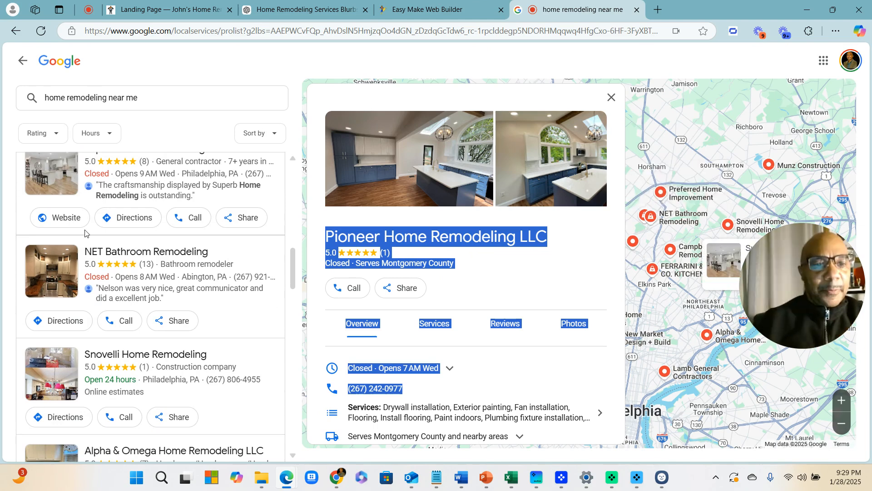
left_click(123, 253)
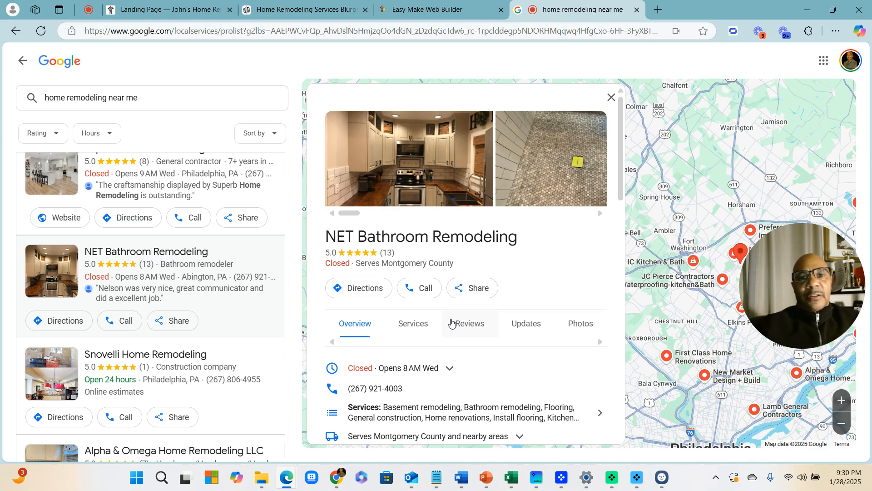
left_click(431, 11)
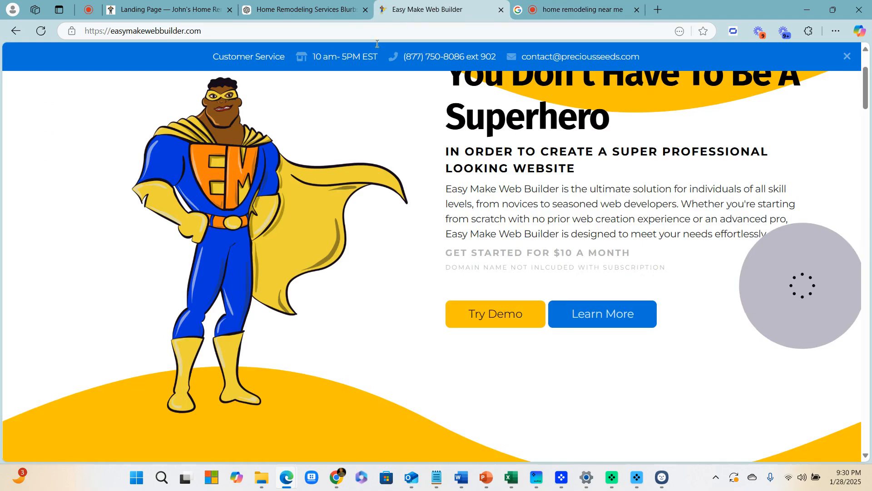
Show the About Our Home Remodeling section of John's Home Remodeling and close the camera effects panel
left_click(164, 13)
scroll(482, 284, "down", 8)
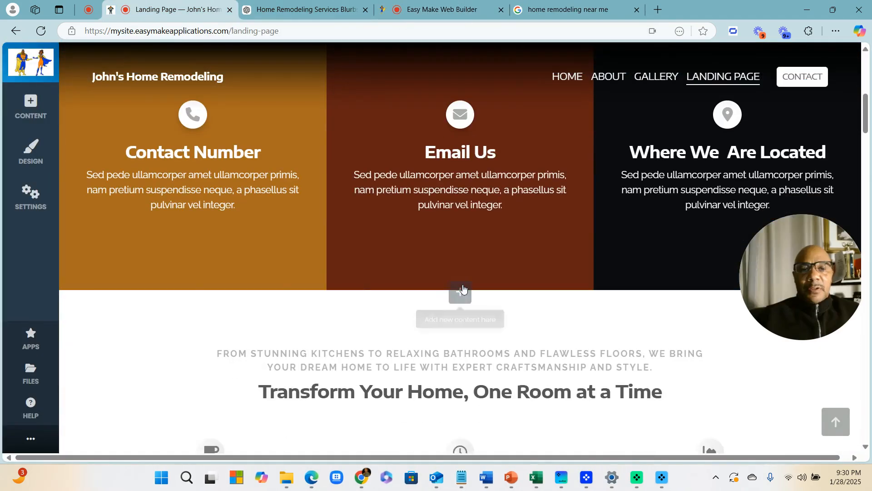
scroll(462, 289, "down", 8)
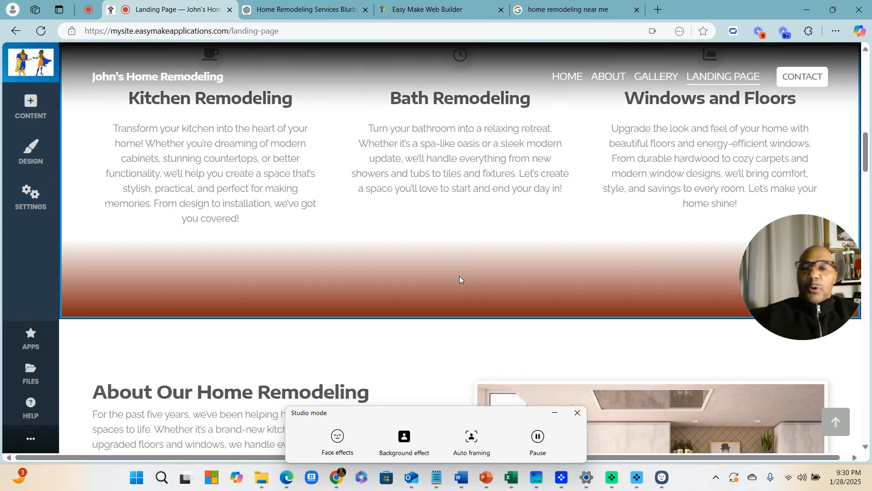
scroll(460, 279, "down", 3)
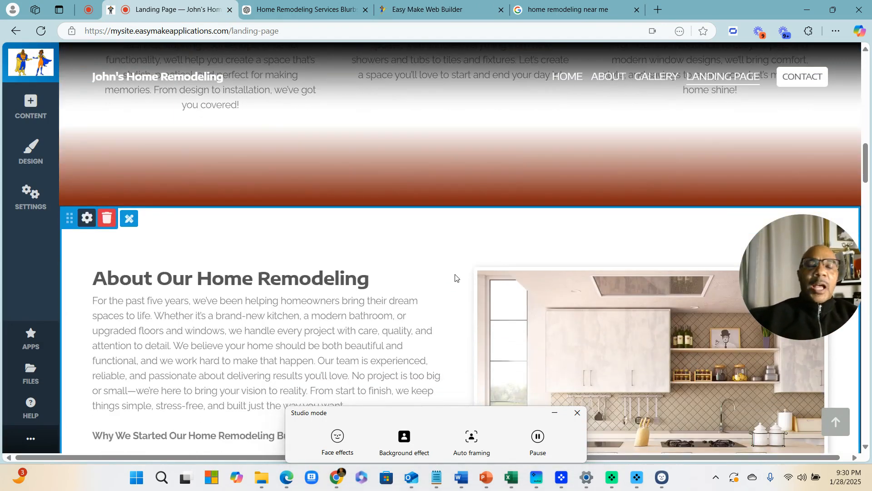
left_click(577, 413)
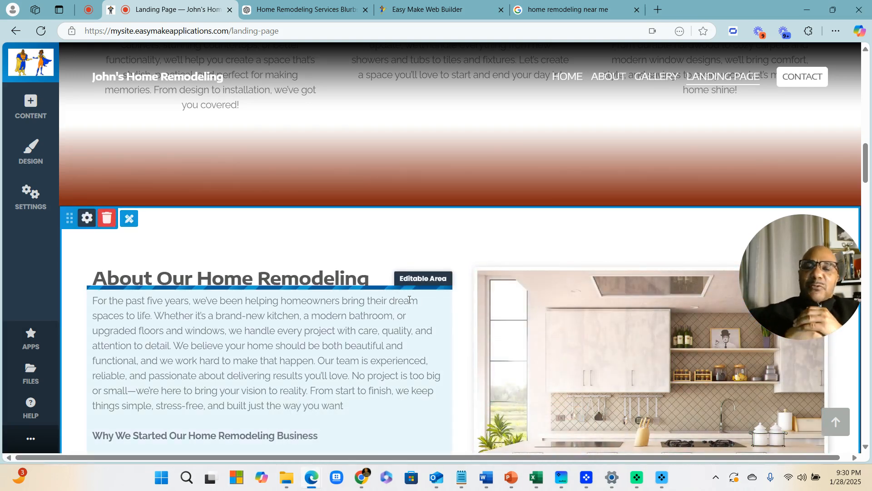